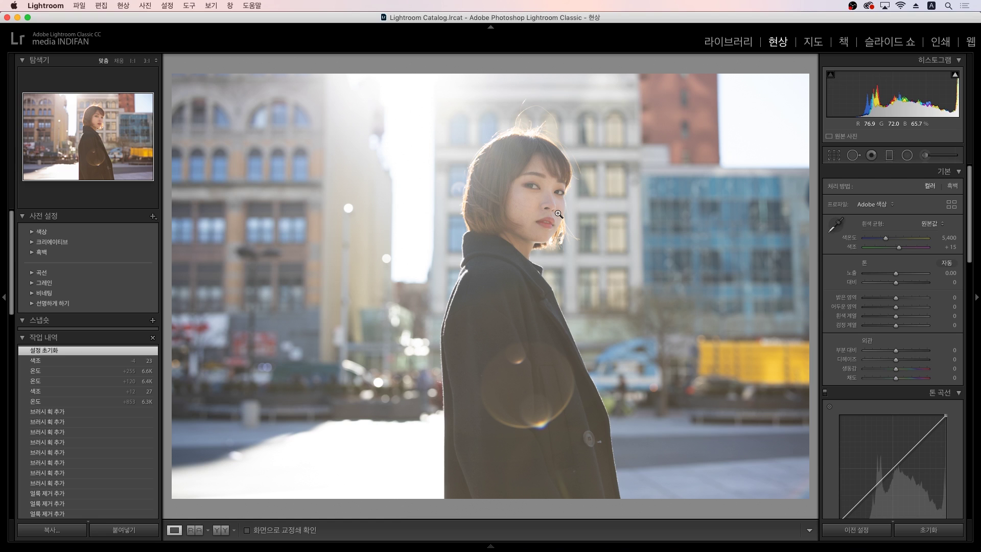
Step: Leave Exposure at 0.00 and scroll the Develop panel down to the Transform panel
{"action": "left_click", "coordinate": [935, 275]}
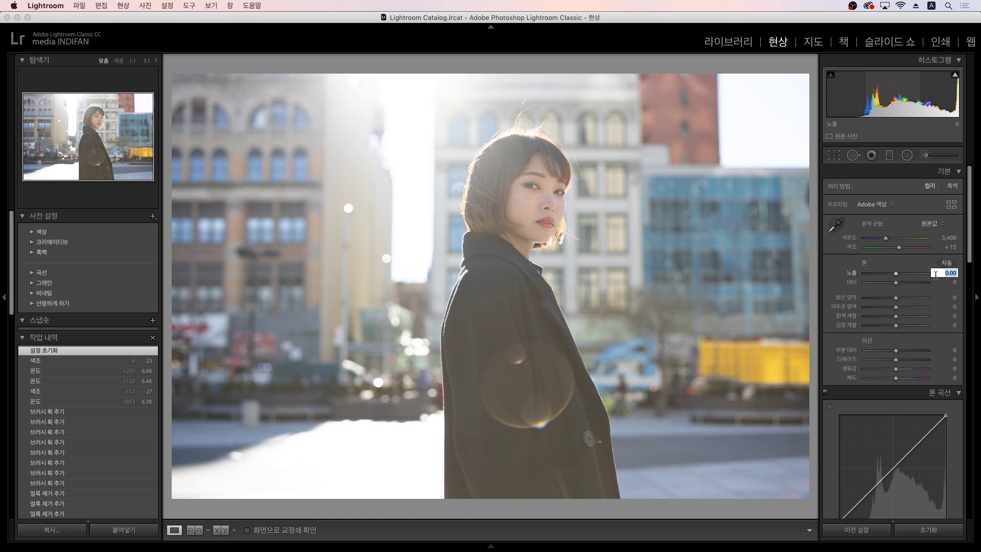
{"action": "left_click", "coordinate": [844, 284]}
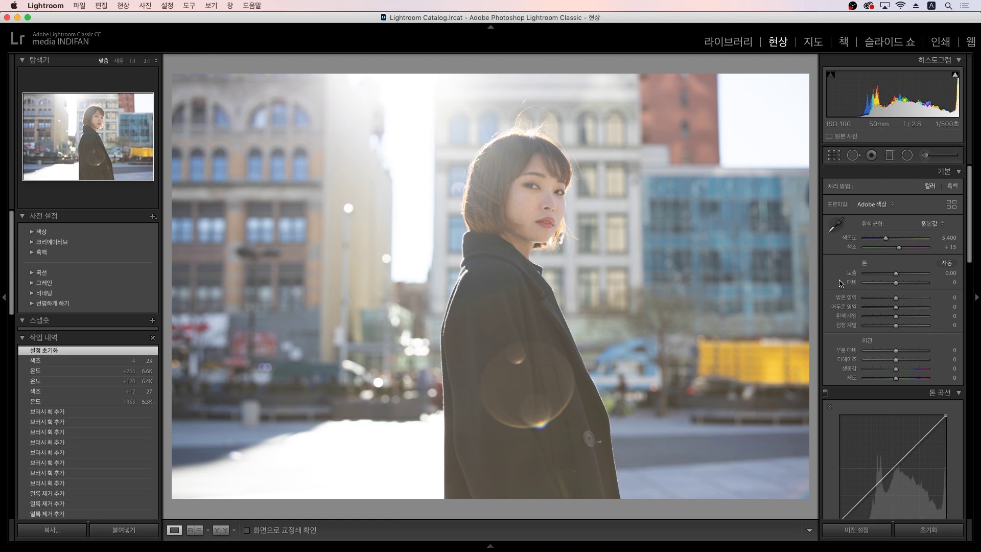
{"action": "left_click_drag", "start_coordinate": [970, 262], "coordinate": [968, 509]}
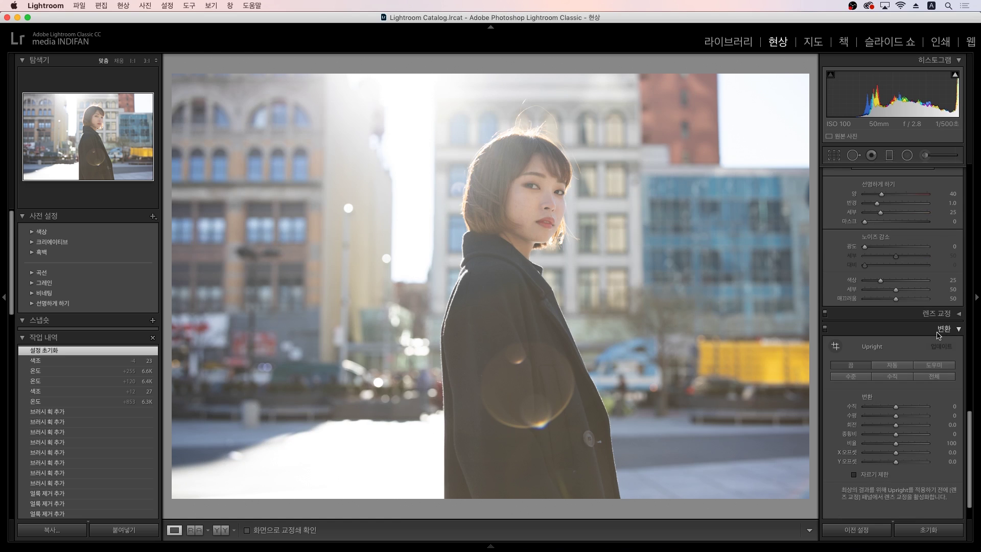
Step: Try the Upright Level, Vertical and Auto corrections, then apply Level again
{"action": "left_click", "coordinate": [854, 378]}
{"action": "left_click", "coordinate": [892, 376]}
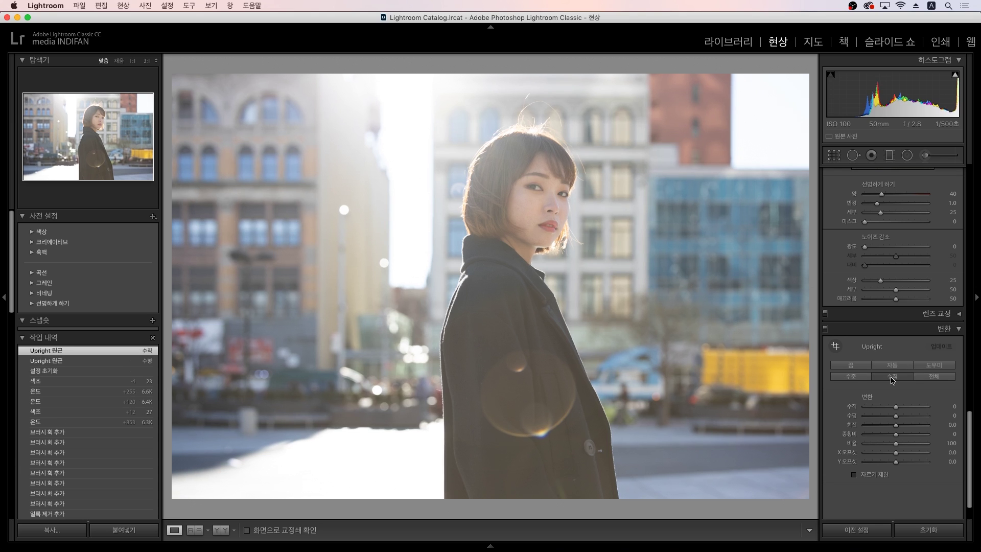
{"action": "left_click", "coordinate": [890, 366]}
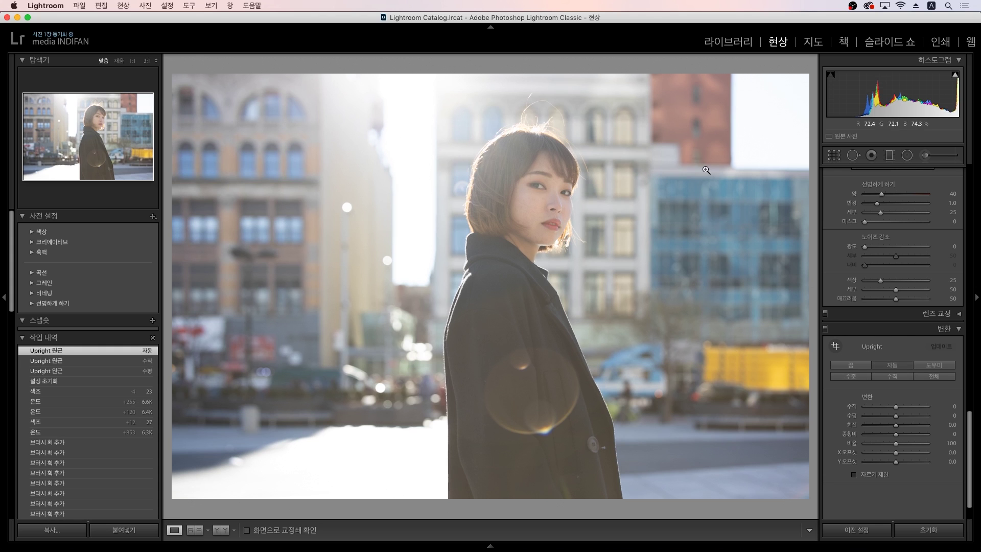
{"action": "left_click", "coordinate": [865, 382]}
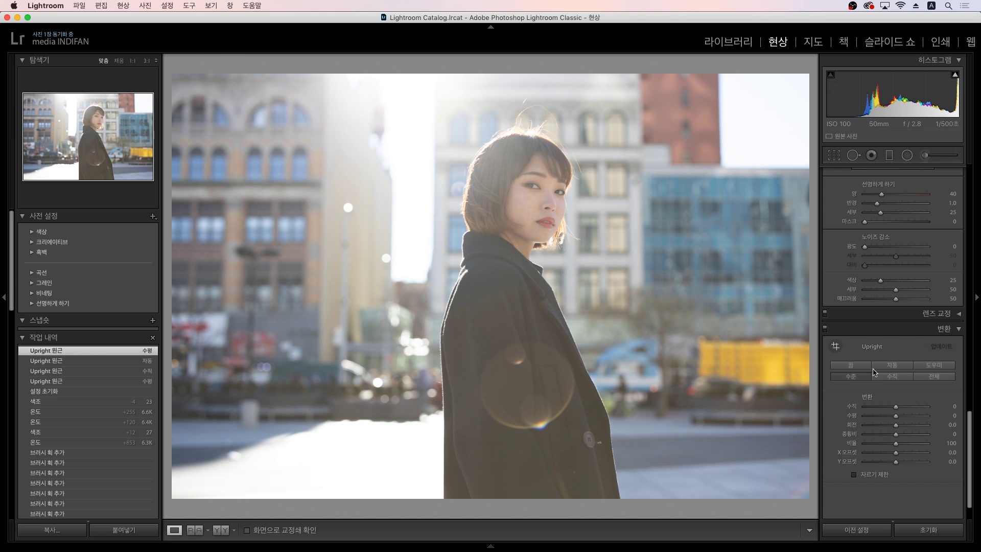
Step: Back in the Basic panel, lower the portrait's Exposure to -0.30
{"action": "scroll", "coordinate": [875, 371], "scroll_direction": "up", "scroll_amount": 10}
{"action": "scroll", "coordinate": [871, 365], "scroll_direction": "up", "scroll_amount": 10}
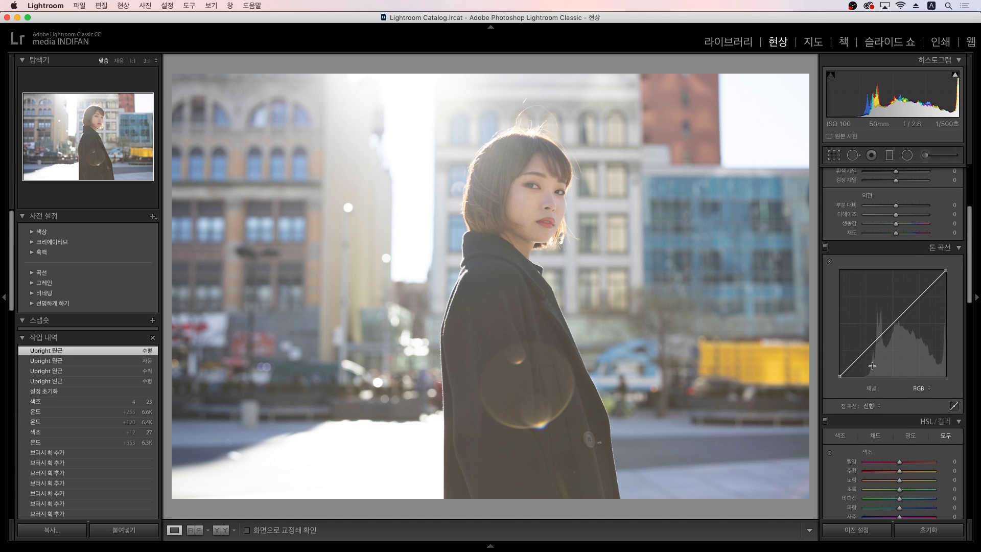
{"action": "scroll", "coordinate": [856, 314], "scroll_direction": "up", "scroll_amount": 5}
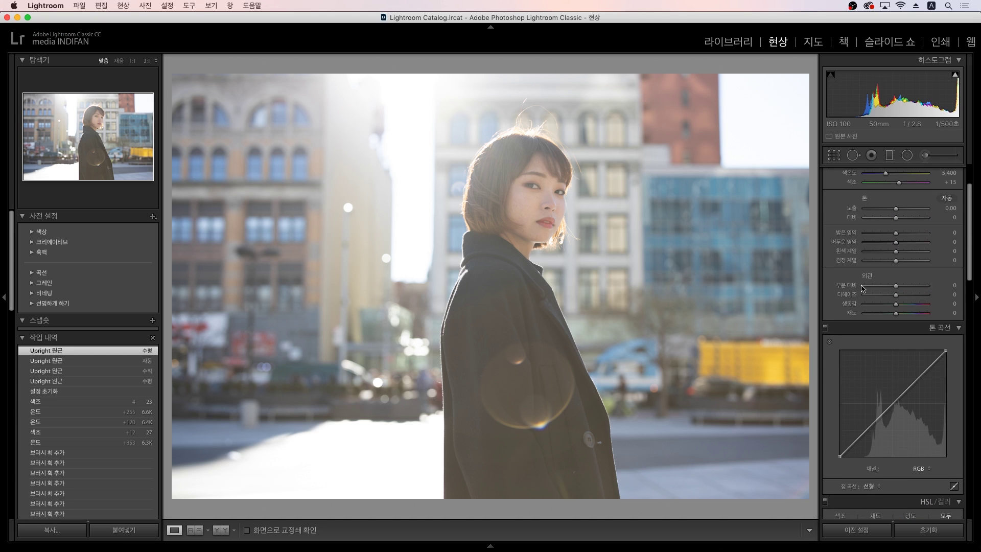
{"action": "scroll", "coordinate": [882, 274], "scroll_direction": "up", "scroll_amount": 1}
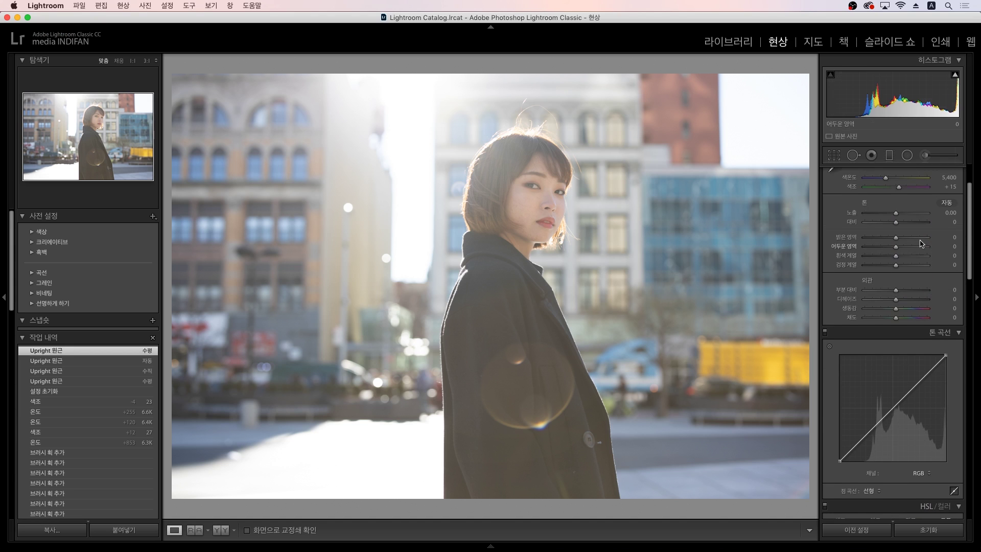
{"action": "left_click", "coordinate": [948, 213]}
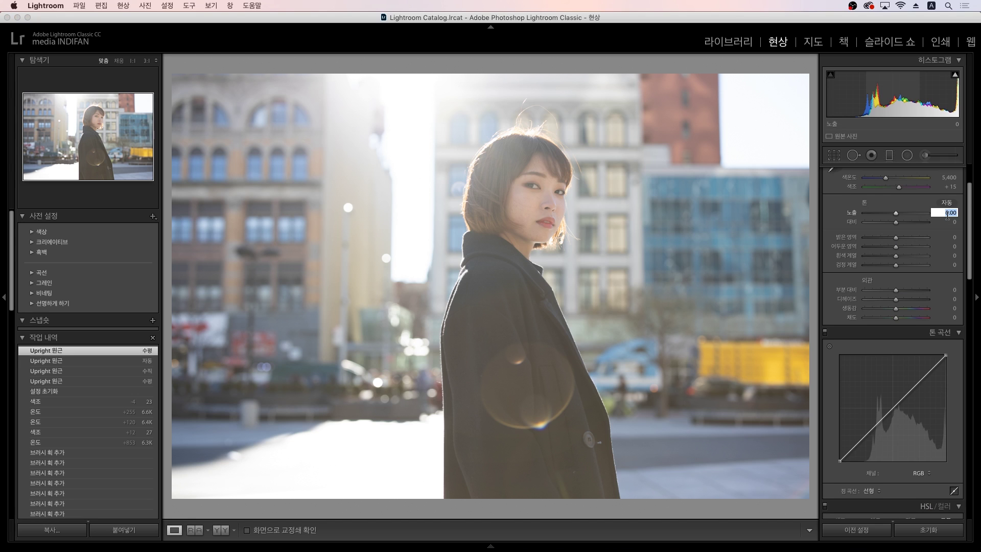
{"action": "key", "text": "Down"}
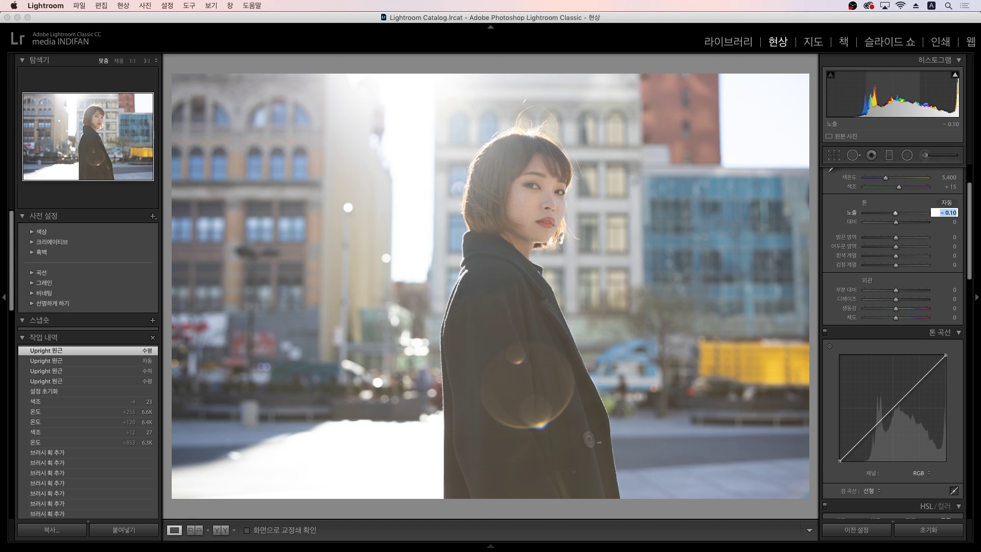
{"action": "key", "text": "Down"}
{"action": "key", "text": "Down"}
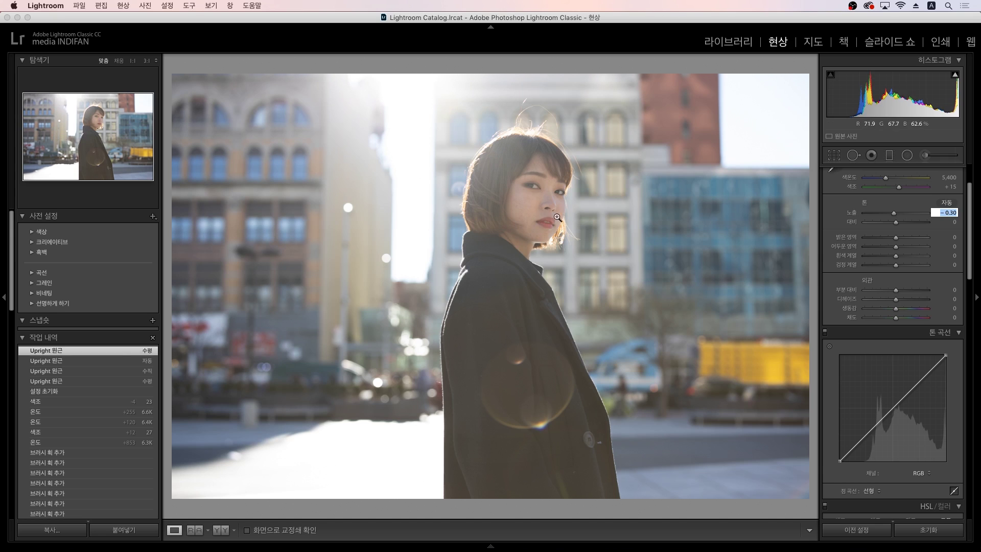
{"action": "key", "text": "Return"}
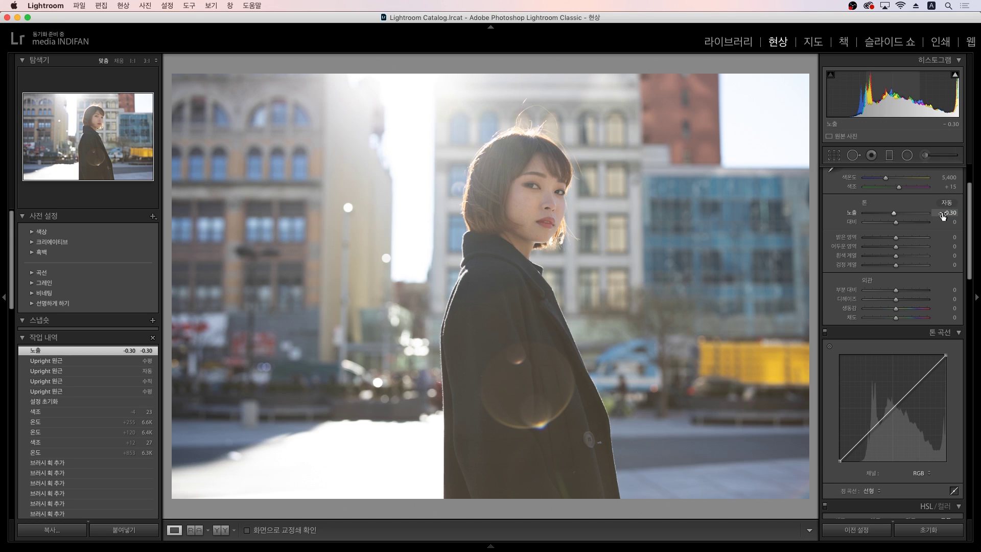
Step: Step Exposure further down through -0.40 and -0.50 to -0.60
{"action": "left_click", "coordinate": [943, 214]}
{"action": "key", "text": "Down"}
{"action": "key", "text": "Return"}
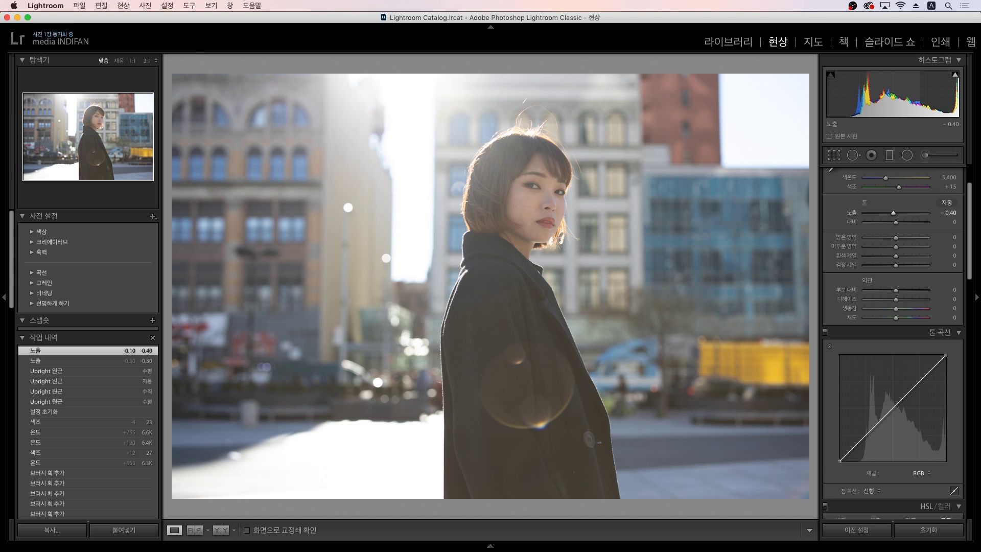
{"action": "left_click", "coordinate": [943, 213]}
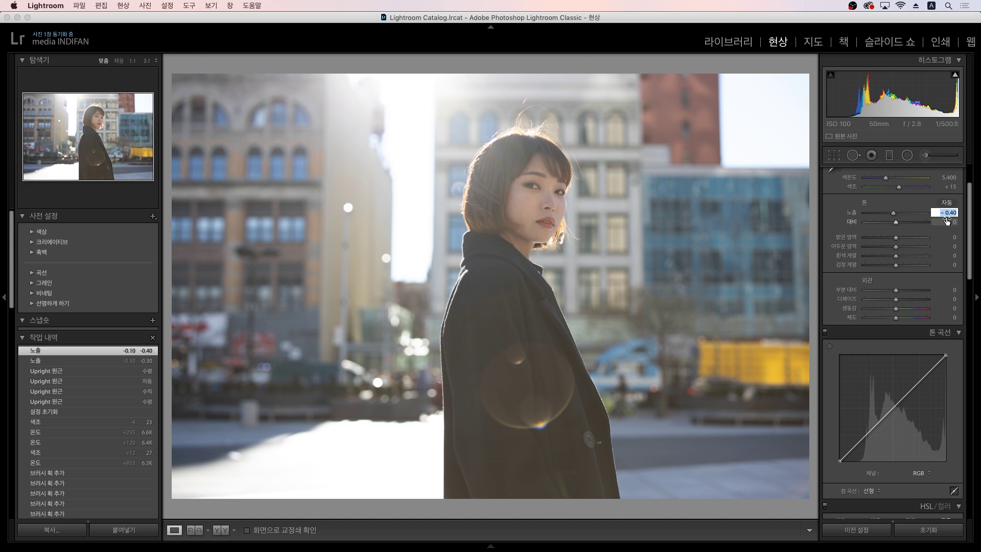
{"action": "key", "text": "Down"}
{"action": "key", "text": "Return"}
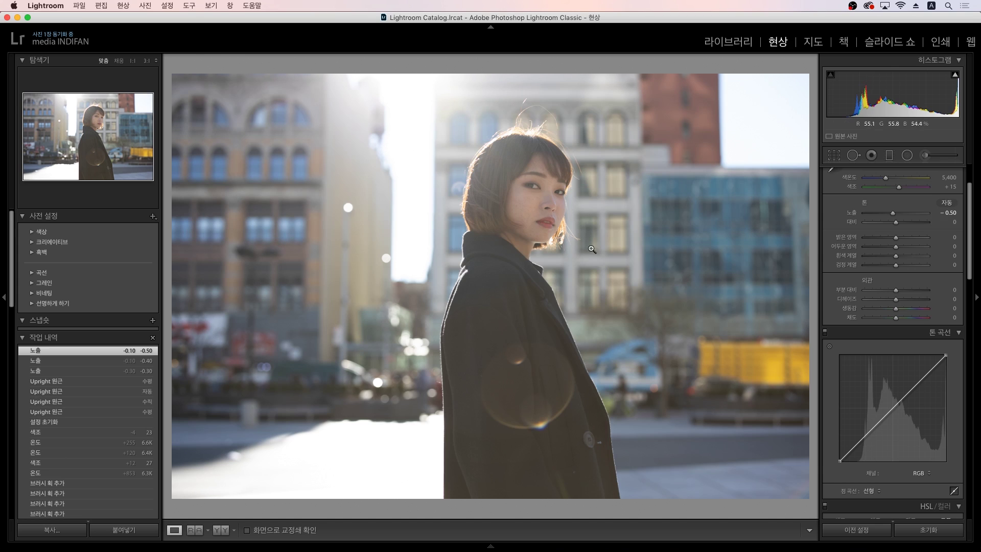
{"action": "left_click", "coordinate": [945, 213]}
{"action": "key", "text": "Down"}
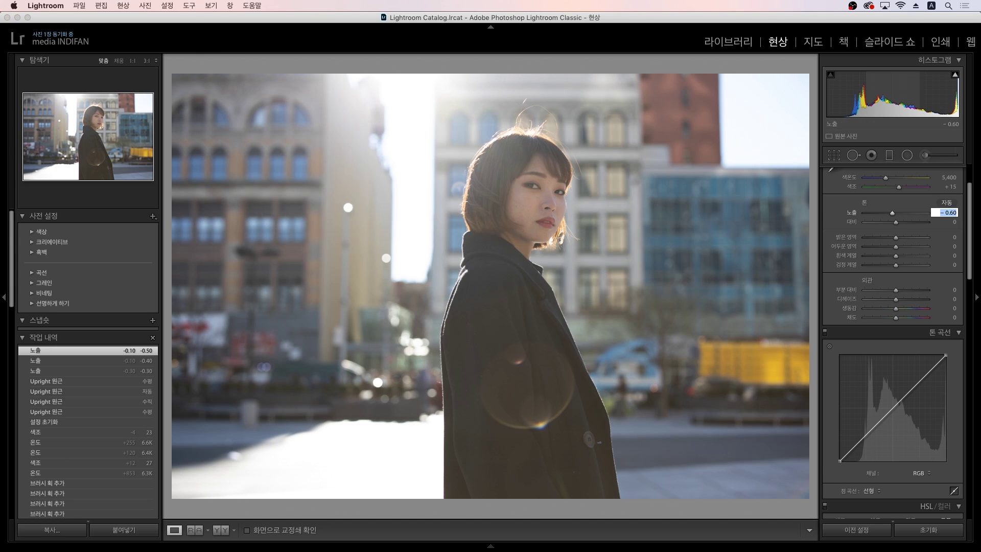
{"action": "key", "text": "Return"}
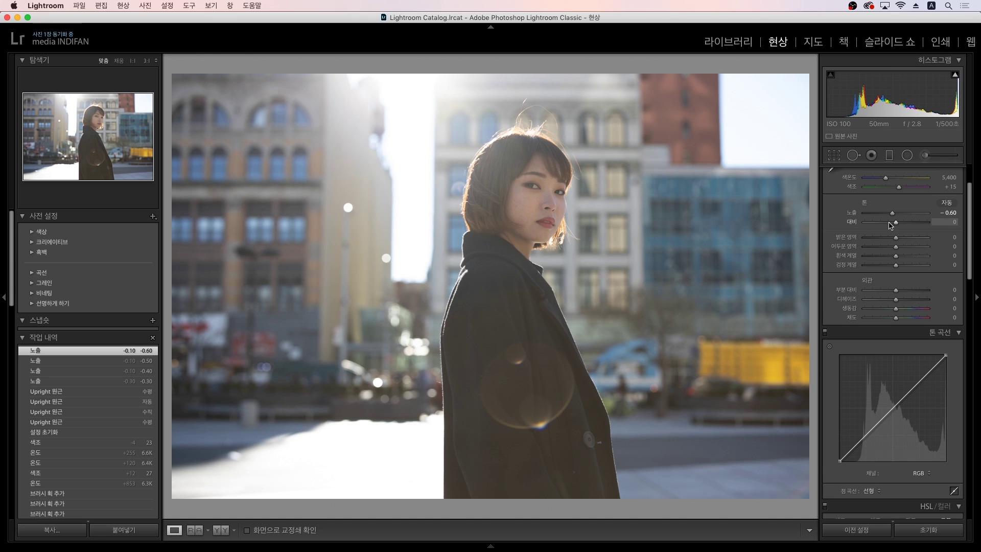
Step: Try Contrast +26, Highlights -73 and Shadows +64, returning each to 0
{"action": "left_click_drag", "start_coordinate": [896, 223], "coordinate": [904, 223]}
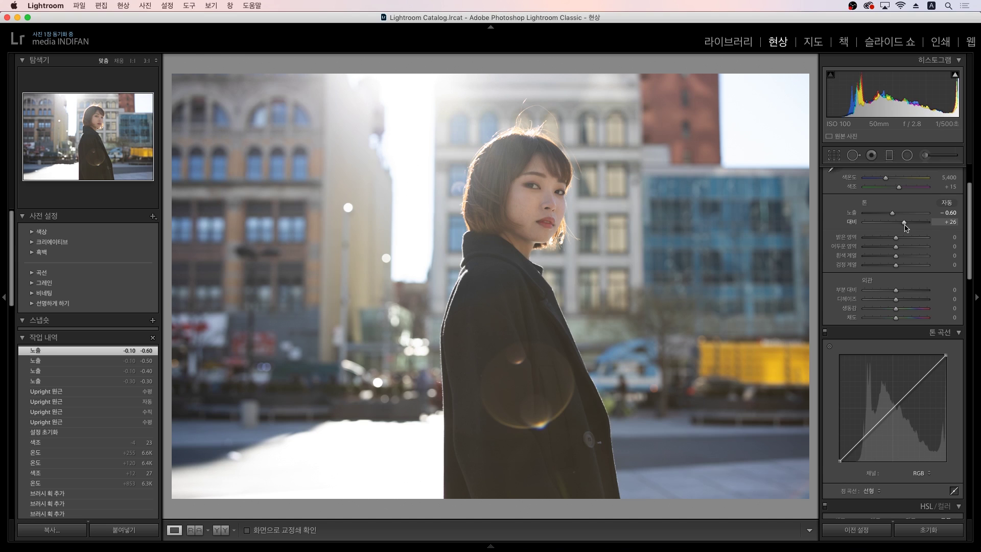
{"action": "left_click", "coordinate": [940, 223]}
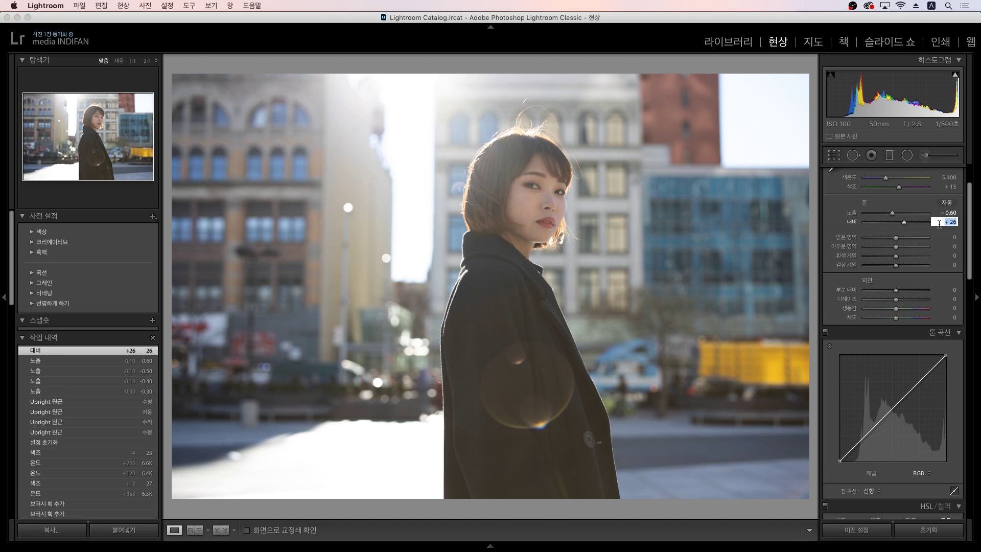
{"action": "type", "text": "0"}
{"action": "key", "text": "Return"}
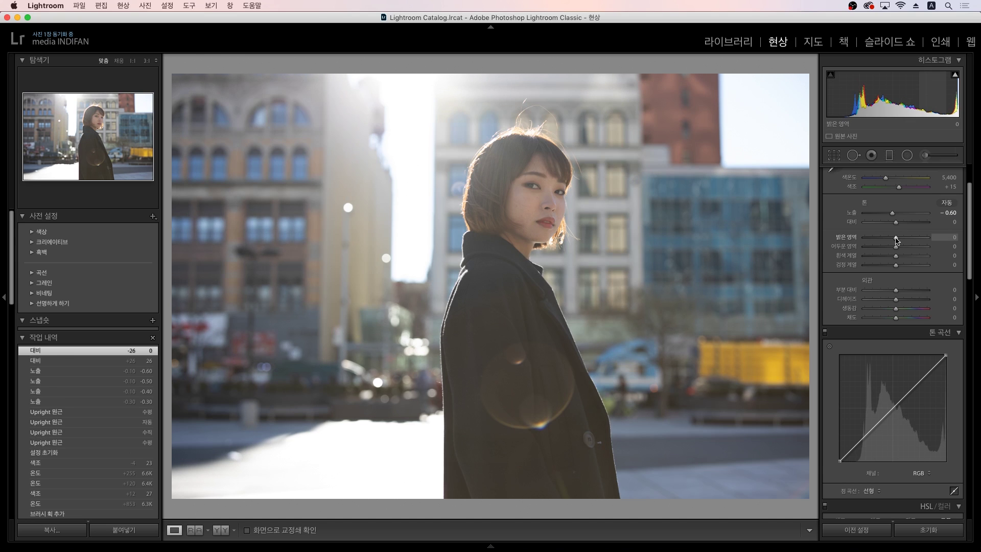
{"action": "left_click_drag", "start_coordinate": [896, 237], "coordinate": [873, 237]}
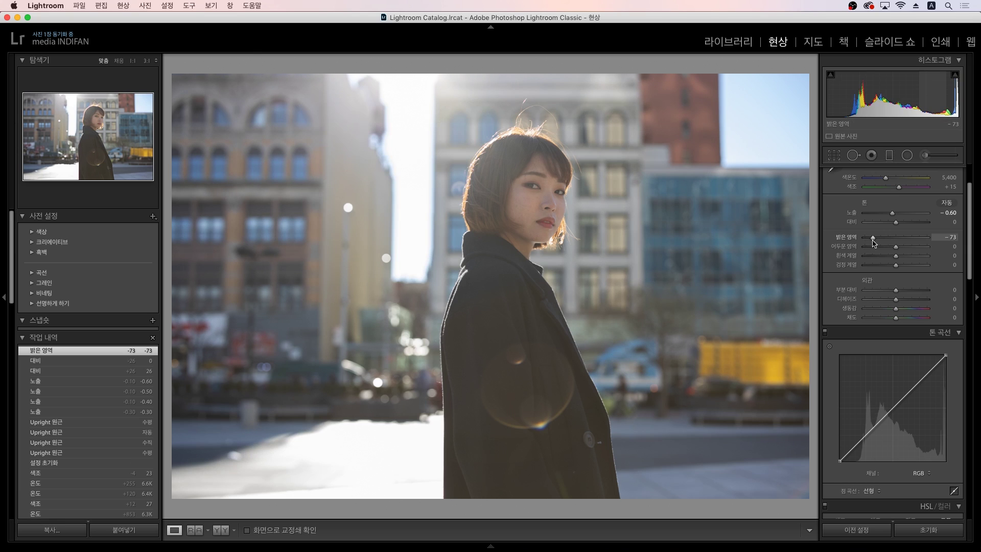
{"action": "left_click_drag", "start_coordinate": [897, 250], "coordinate": [906, 226]}
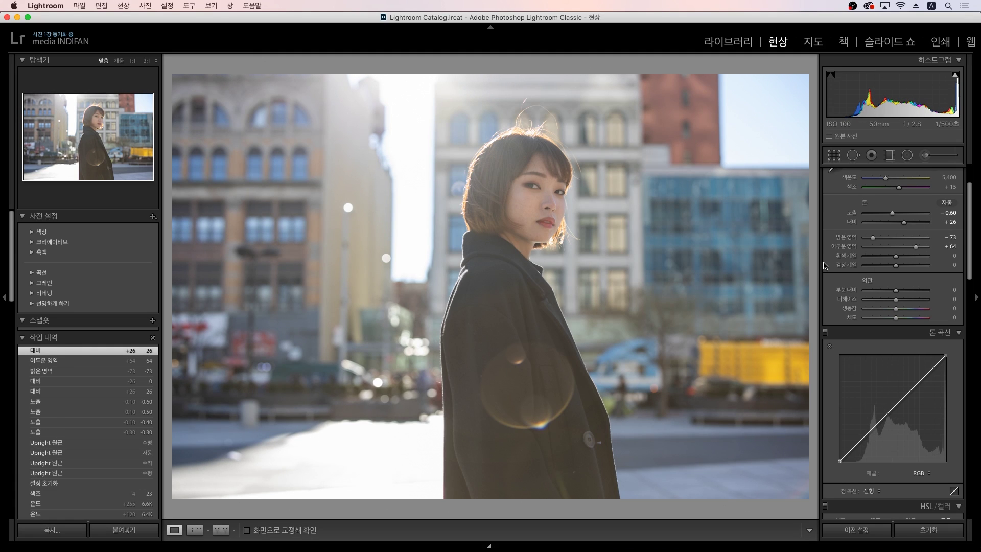
{"action": "left_click", "coordinate": [945, 246]}
{"action": "type", "text": "0"}
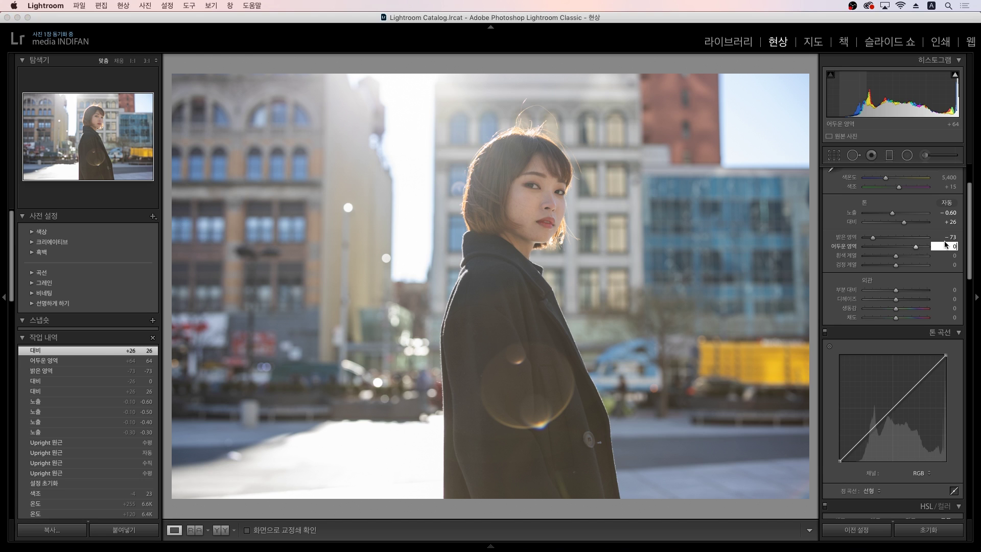
{"action": "key", "text": "Return"}
{"action": "left_click", "coordinate": [945, 237]}
{"action": "type", "text": "0"}
{"action": "key", "text": "Return"}
Step: Reset Contrast to 0, then raise it to +25
{"action": "left_click", "coordinate": [950, 222]}
{"action": "type", "text": "0"}
{"action": "key", "text": "Return"}
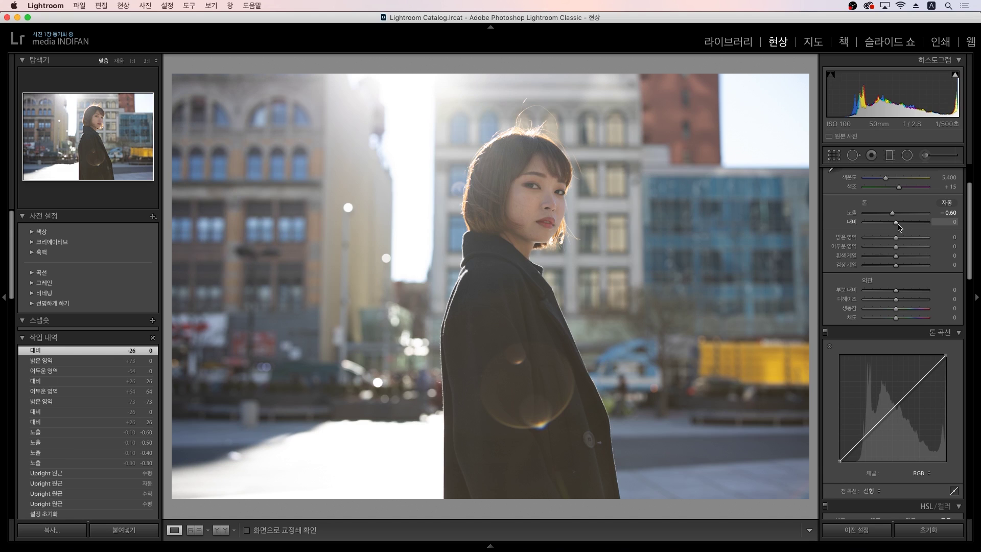
{"action": "left_click_drag", "start_coordinate": [898, 224], "coordinate": [900, 226]}
{"action": "left_click_drag", "start_coordinate": [901, 228], "coordinate": [907, 229]}
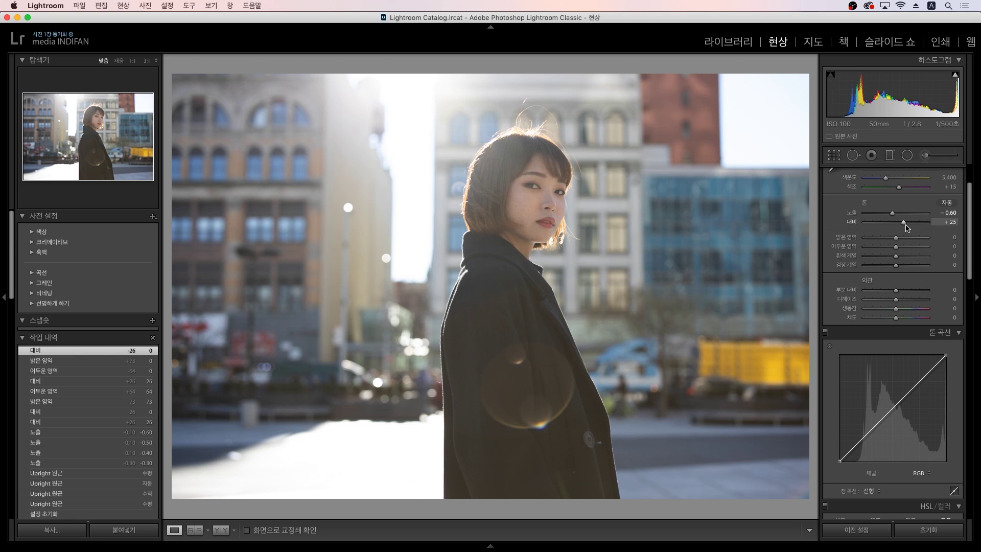
{"action": "left_click_drag", "start_coordinate": [906, 229], "coordinate": [907, 229]}
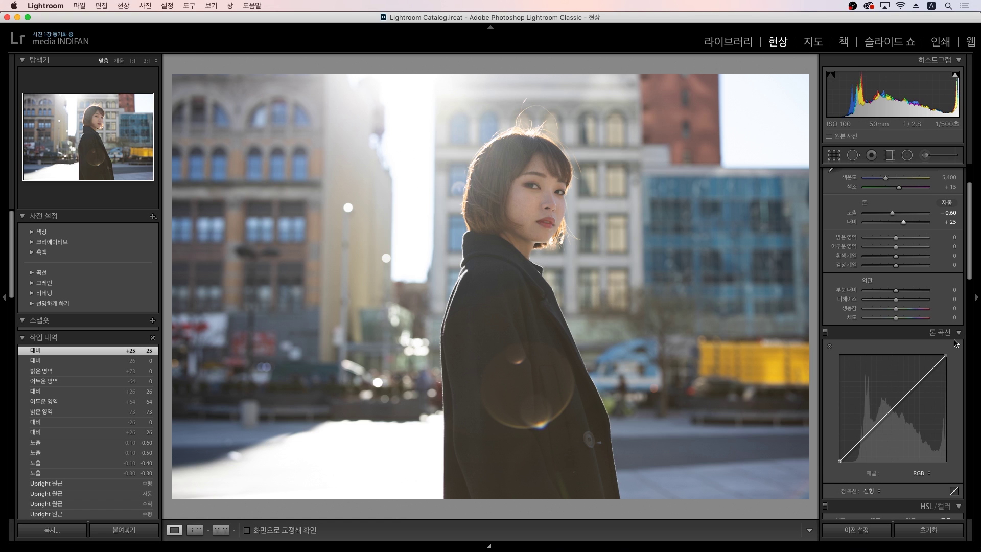
Step: Try boosting Saturation to about +72, then reset Saturation and Vibrance to 0
{"action": "left_click_drag", "start_coordinate": [897, 320], "coordinate": [898, 320]}
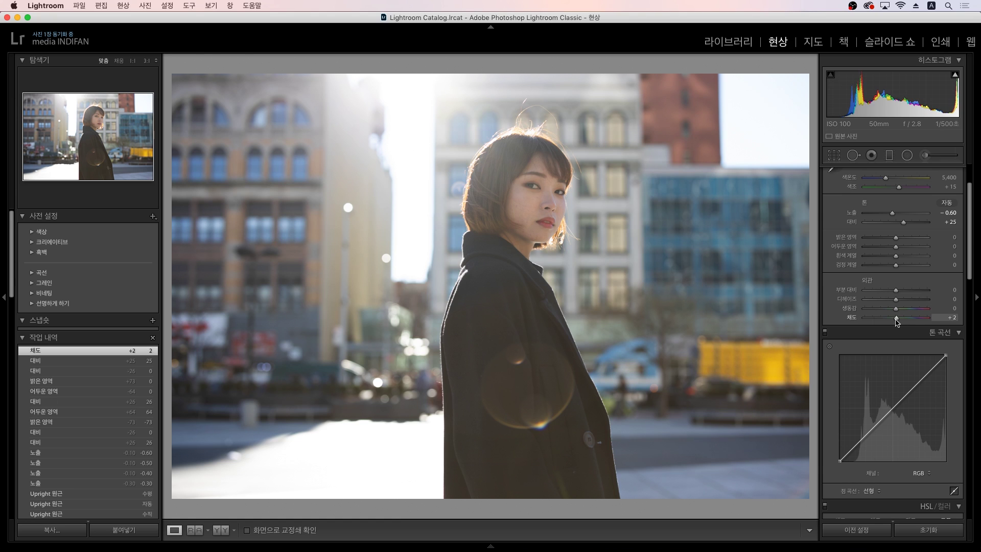
{"action": "left_click_drag", "start_coordinate": [897, 319], "coordinate": [920, 314]}
{"action": "left_click", "coordinate": [948, 321]}
{"action": "key", "text": "Return"}
{"action": "left_click", "coordinate": [942, 312]}
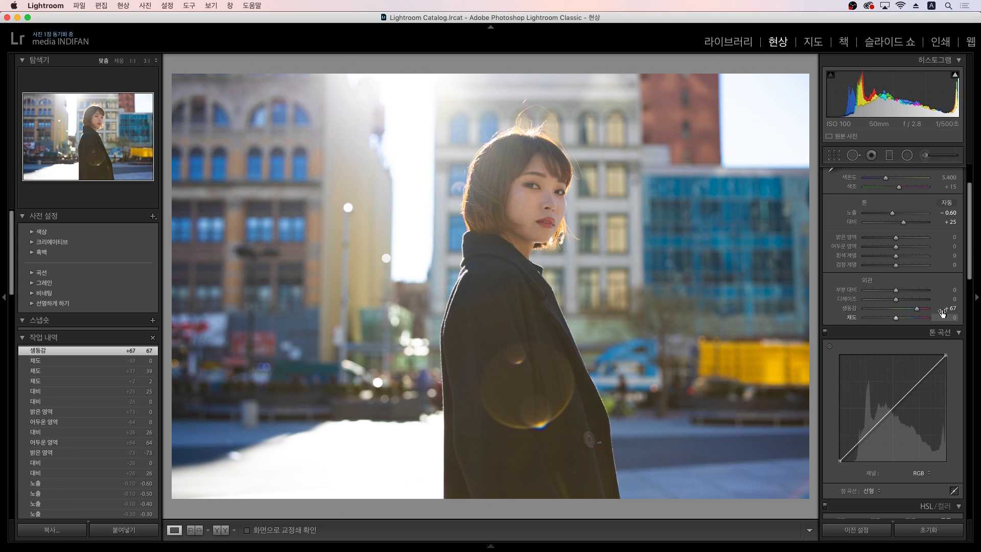
{"action": "type", "text": "0"}
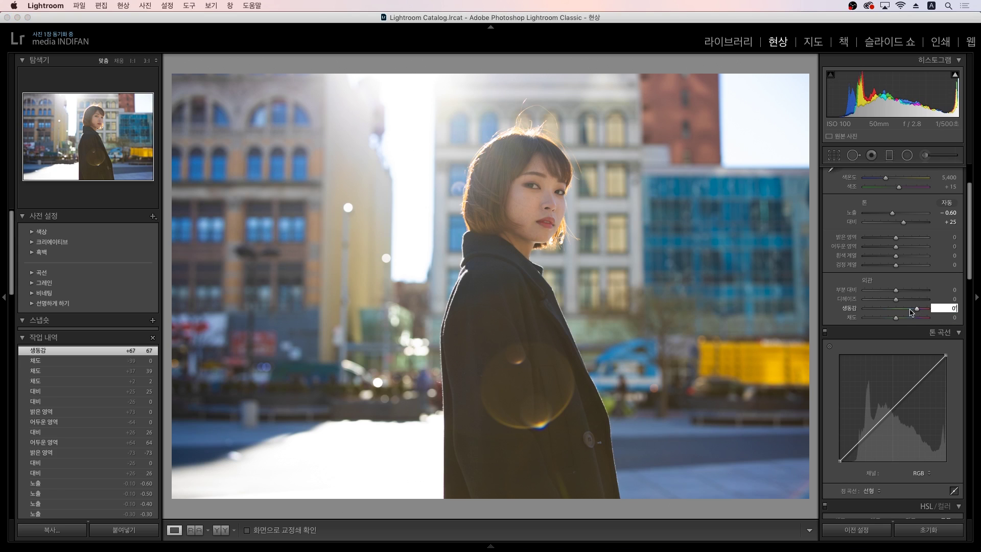
{"action": "key", "text": "Return"}
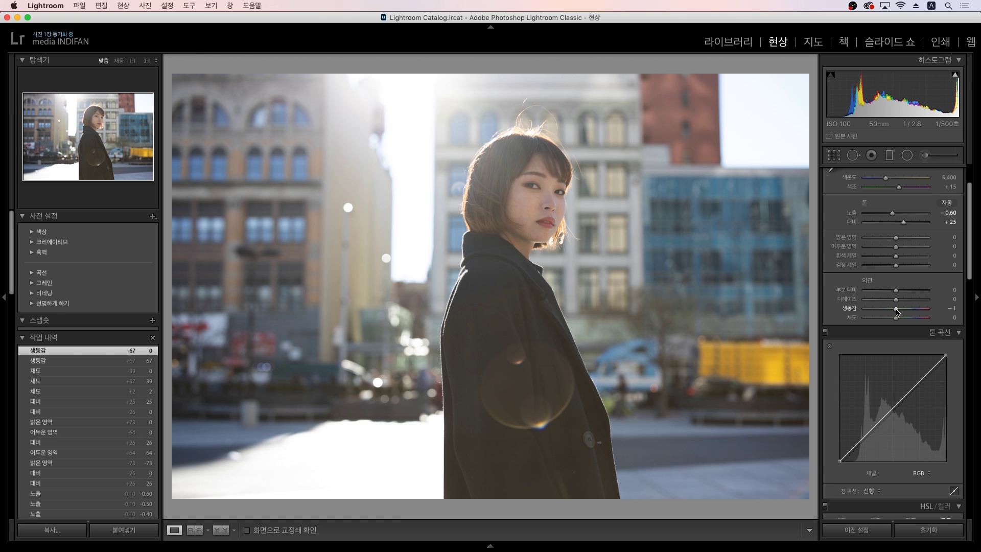
Step: Try Vibrance +35 and a Saturation boost, zero both, then set Vibrance to +26
{"action": "left_click_drag", "start_coordinate": [897, 311], "coordinate": [909, 314]}
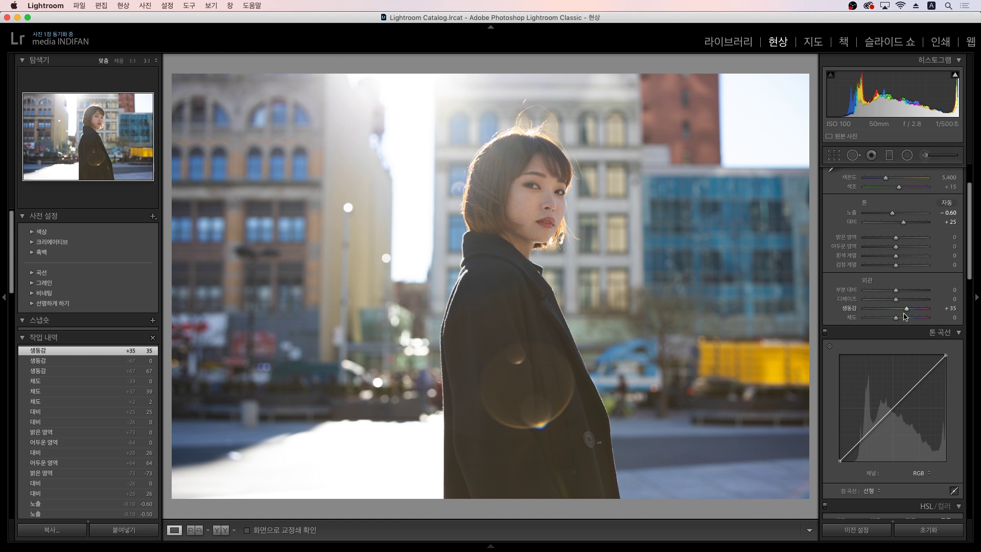
{"action": "left_click", "coordinate": [952, 308]}
{"action": "type", "text": "0"}
{"action": "key", "text": "Return"}
{"action": "left_click_drag", "start_coordinate": [896, 318], "coordinate": [908, 321]}
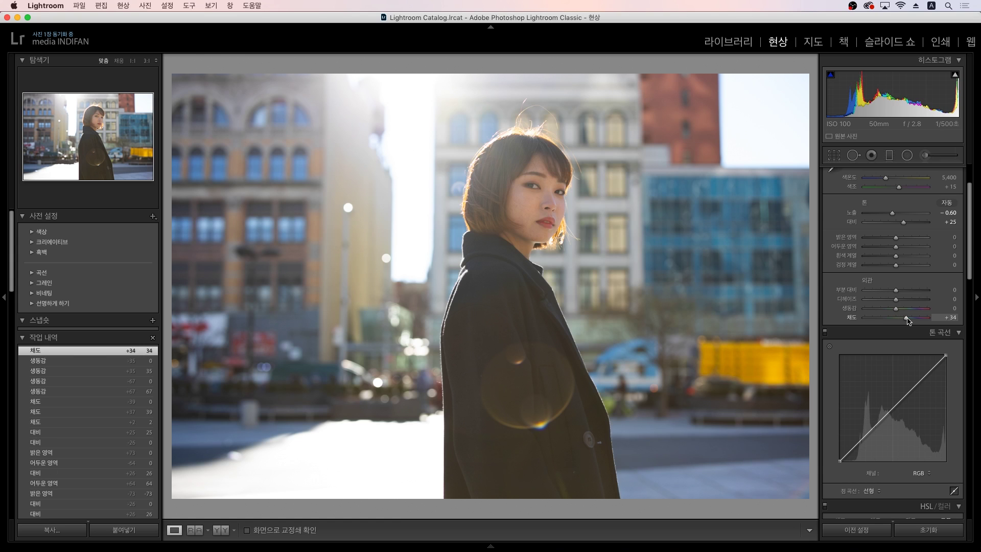
{"action": "left_click", "coordinate": [943, 318]}
{"action": "type", "text": "0"}
{"action": "key", "text": "Return"}
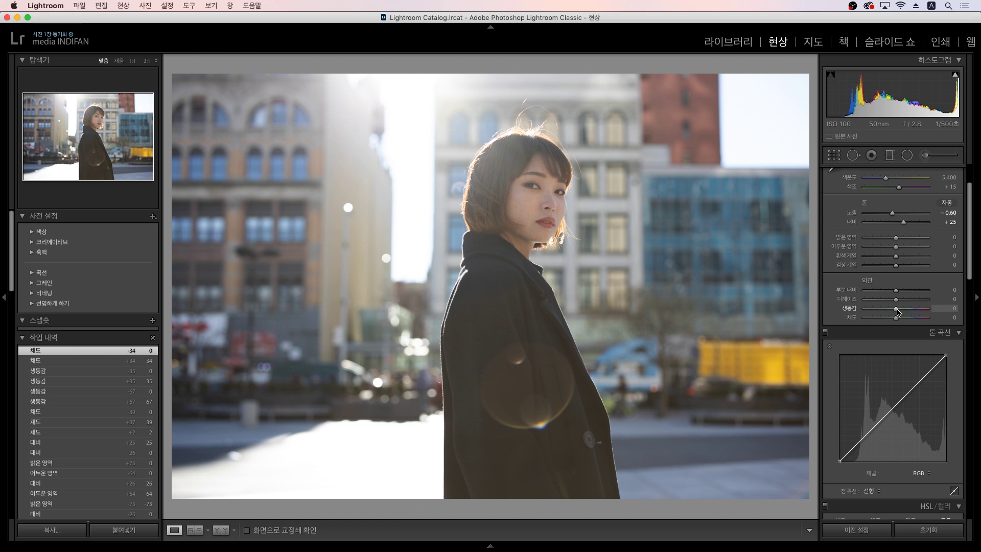
{"action": "left_click_drag", "start_coordinate": [896, 309], "coordinate": [905, 309]}
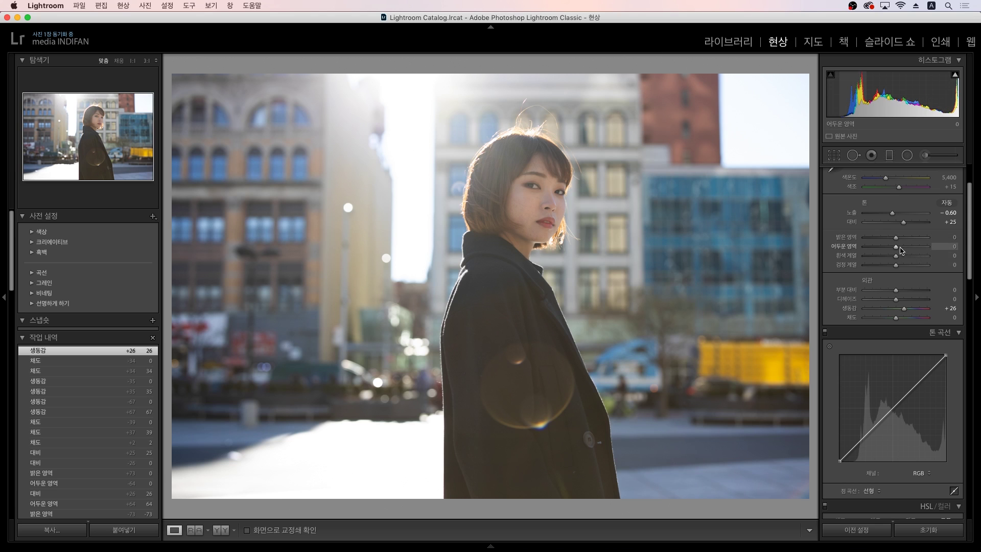
Step: Pull Highlights down to -52, raise Contrast to +44, and compare before/after views
{"action": "left_click_drag", "start_coordinate": [896, 238], "coordinate": [902, 265]}
{"action": "left_click_drag", "start_coordinate": [906, 225], "coordinate": [910, 222]}
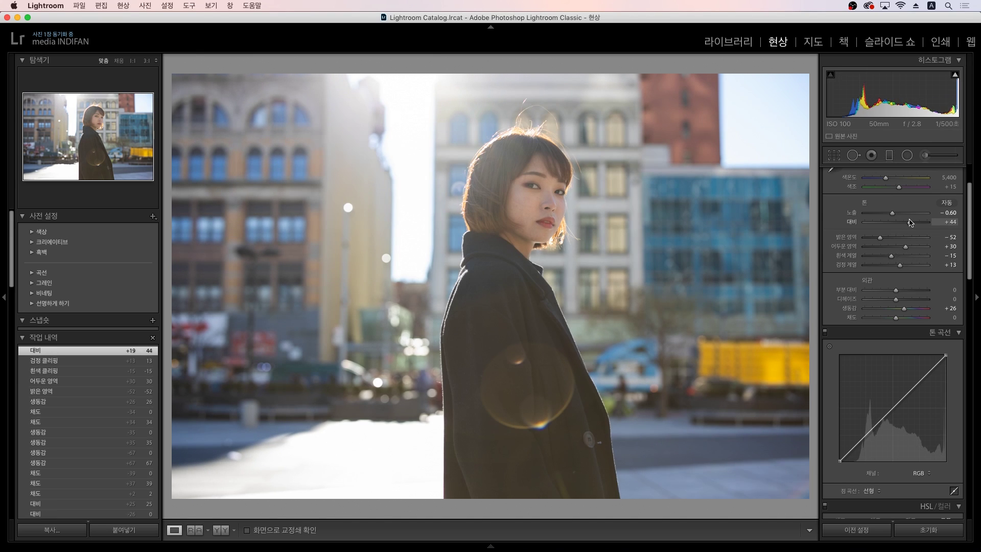
{"action": "key", "text": "backslash"}
{"action": "key", "text": "backslash"}
{"action": "key", "text": "backslash"}
{"action": "key", "text": "backslash"}
{"action": "key", "text": "backslash"}
{"action": "key", "text": "backslash"}
{"action": "key", "text": "backslash"}
{"action": "key", "text": "backslash"}
{"action": "key", "text": "backslash"}
{"action": "key", "text": "backslash"}
{"action": "key", "text": "backslash"}
{"action": "key", "text": "backslash"}
{"action": "key", "text": "backslash"}
{"action": "key", "text": "backslash"}
{"action": "key", "text": "backslash"}
{"action": "key", "text": "backslash"}
{"action": "key", "text": "backslash"}
{"action": "key", "text": "backslash"}
Step: Zoom to 1:1 on the woman's face and switch to the Spot Removal tool
{"action": "left_click", "coordinate": [540, 205]}
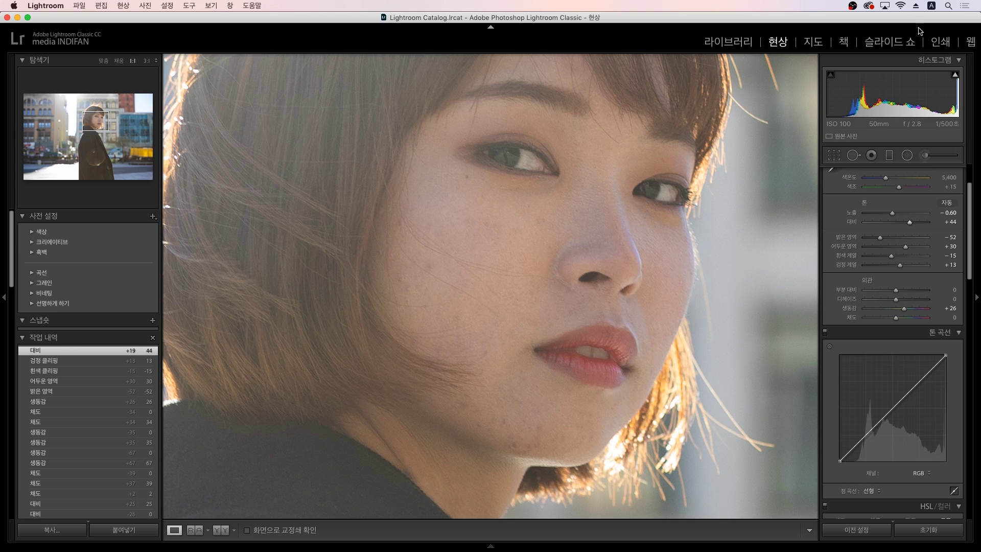
{"action": "left_click", "coordinate": [854, 156]}
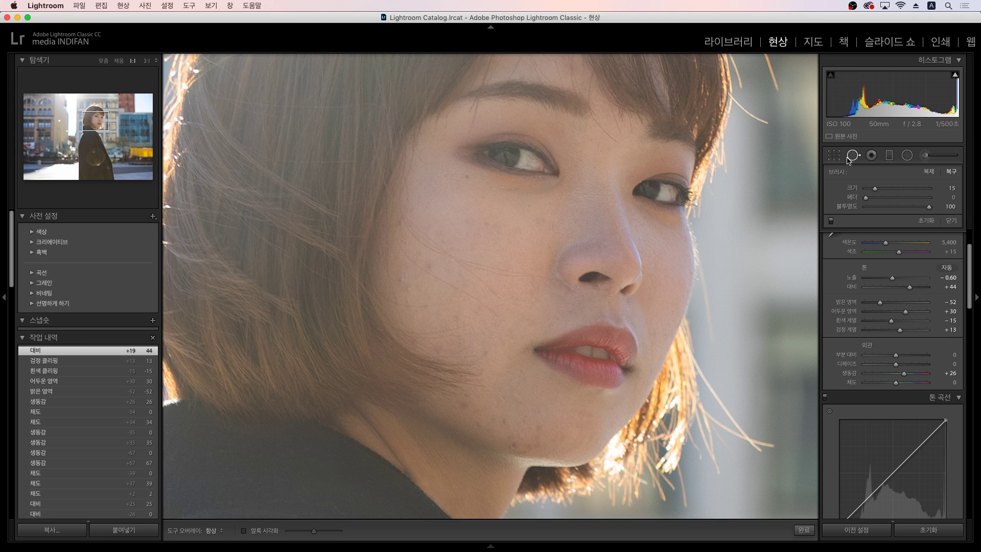
Step: Set Spot Removal to Heal and heal the blemishes across the cheek
{"action": "left_click", "coordinate": [950, 175]}
{"action": "scroll", "coordinate": [543, 223], "scroll_direction": "up", "scroll_amount": 3}
{"action": "left_click", "coordinate": [540, 221]}
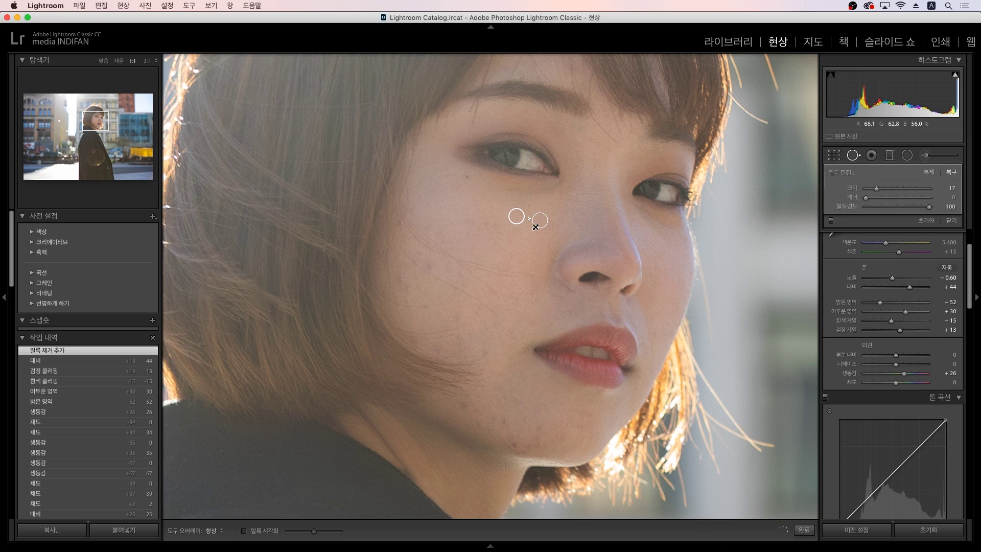
{"action": "left_click", "coordinate": [487, 223]}
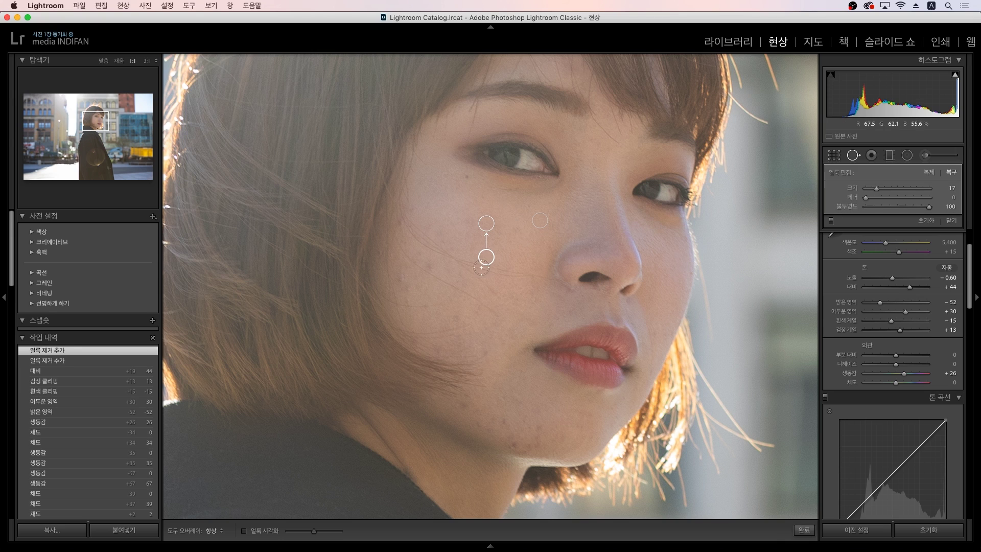
{"action": "left_click", "coordinate": [432, 265]}
{"action": "left_click", "coordinate": [467, 182]}
{"action": "left_click", "coordinate": [402, 280]}
{"action": "left_click", "coordinate": [407, 287]}
{"action": "left_click", "coordinate": [407, 301]}
{"action": "left_click", "coordinate": [423, 306]}
{"action": "left_click", "coordinate": [479, 325]}
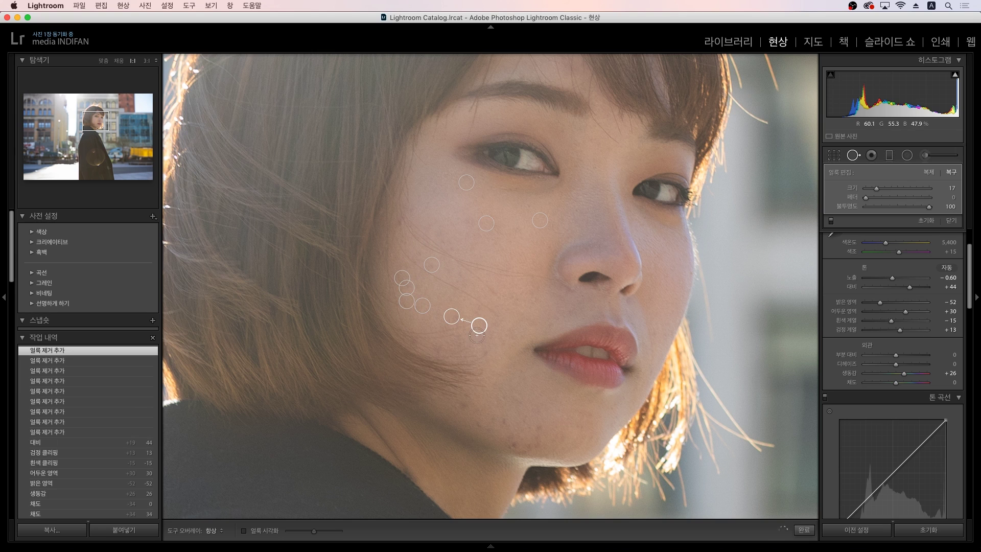
Step: Heal the blemishes near the mouth, along the jaw and remaining cheek, then switch to the Adjustment Brush
{"action": "left_click", "coordinate": [485, 350]}
{"action": "left_click", "coordinate": [463, 407]}
{"action": "left_click", "coordinate": [478, 421]}
{"action": "left_click", "coordinate": [532, 442]}
{"action": "left_click", "coordinate": [512, 447]}
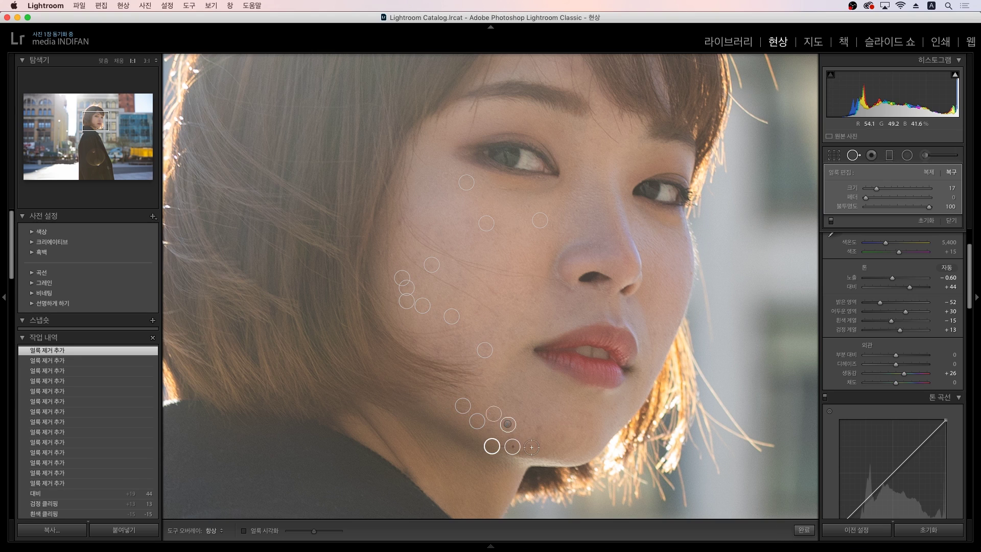
{"action": "left_click", "coordinate": [520, 430]}
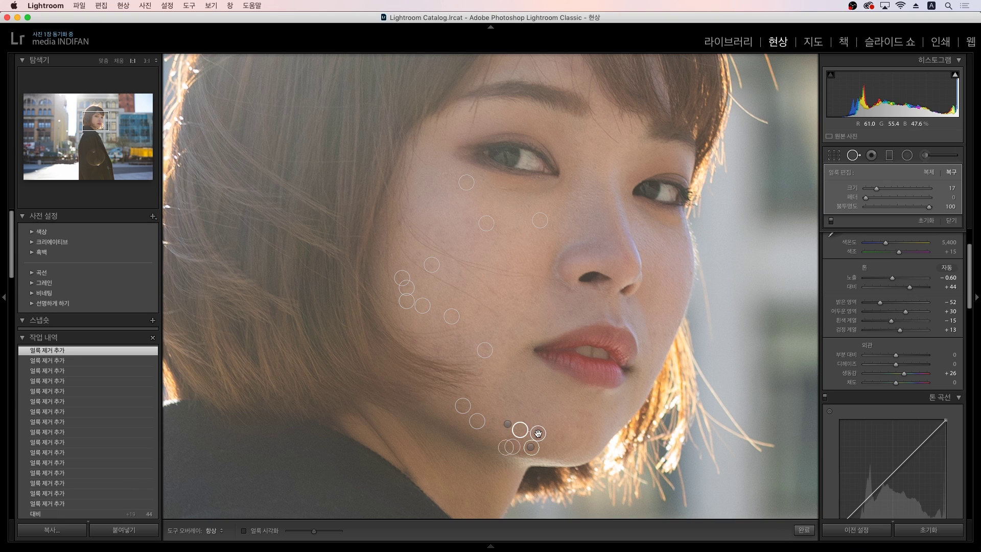
{"action": "left_click", "coordinate": [559, 437]}
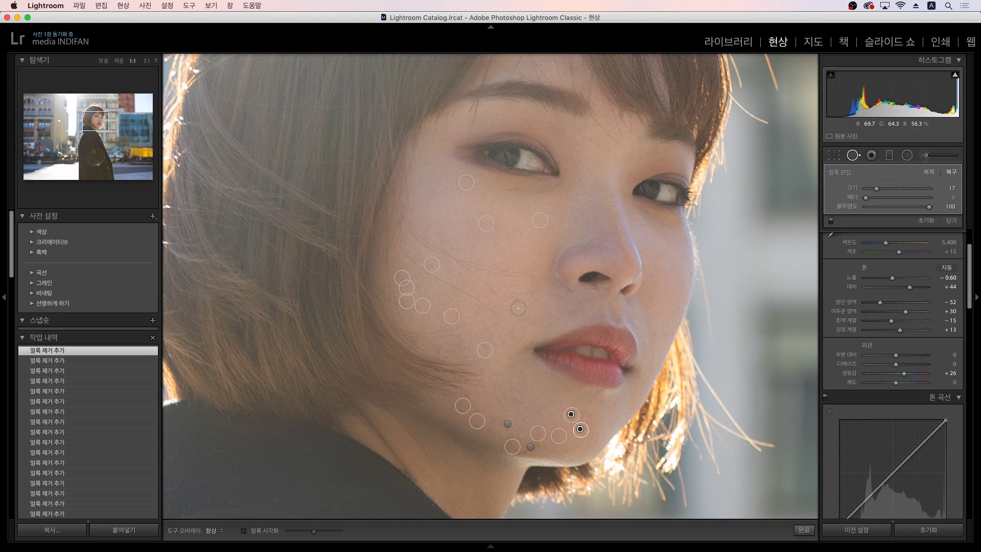
{"action": "left_click", "coordinate": [533, 297]}
{"action": "left_click", "coordinate": [533, 279]}
{"action": "key", "text": "slash"}
{"action": "key", "text": "k"}
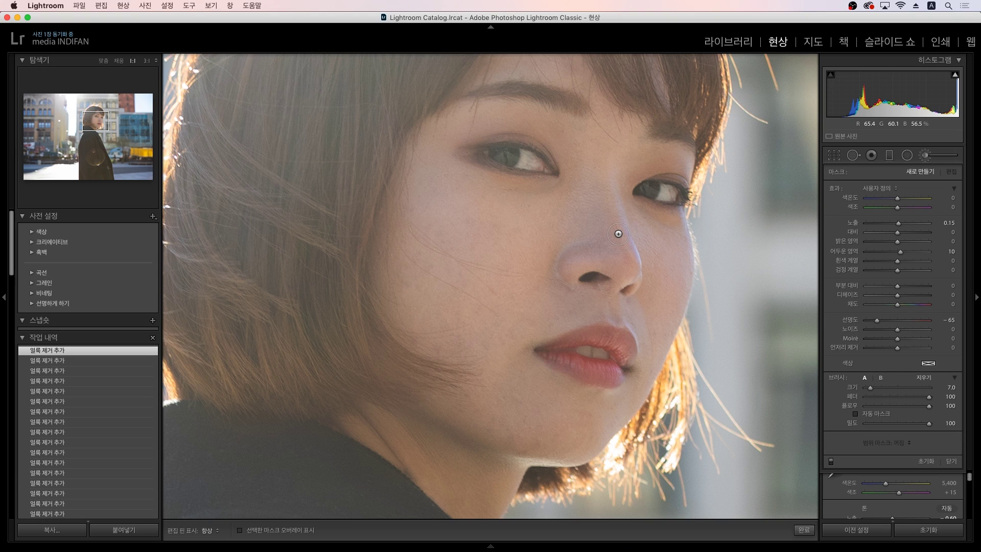
{"action": "key", "text": "k"}
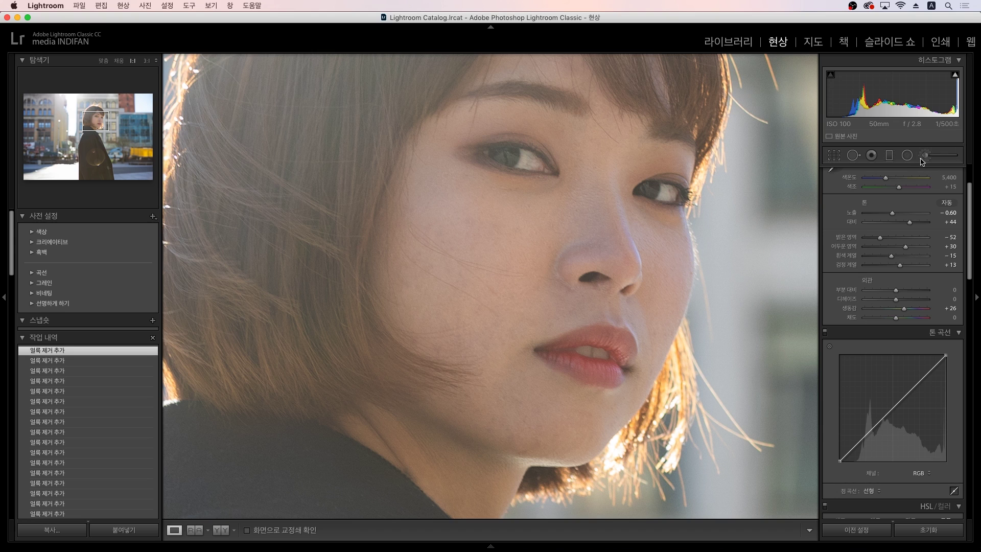
{"action": "left_click", "coordinate": [925, 159]}
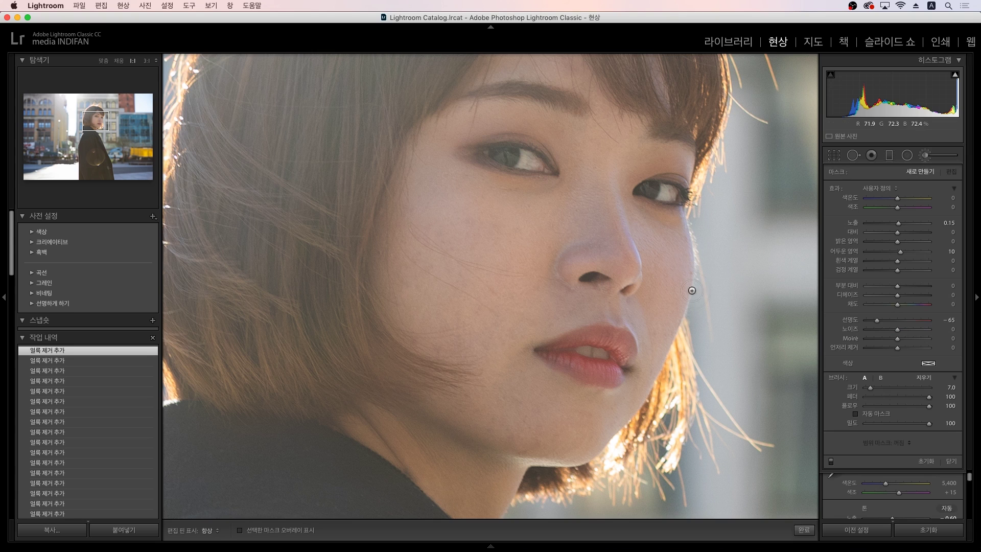
Step: Reset the adjustment brush's Exposure and Shadows amounts to 0
{"action": "scroll", "coordinate": [521, 294], "scroll_direction": "up", "scroll_amount": 5}
{"action": "left_click", "coordinate": [952, 225]}
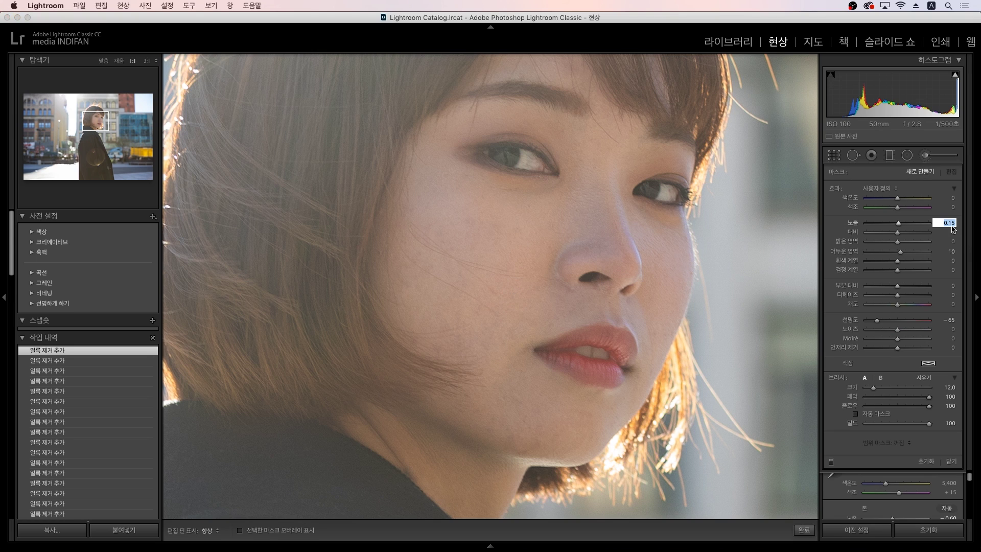
{"action": "type", "text": "0"}
{"action": "key", "text": "Return"}
{"action": "left_click", "coordinate": [952, 252]}
{"action": "type", "text": "0"}
{"action": "left_click", "coordinate": [947, 321]}
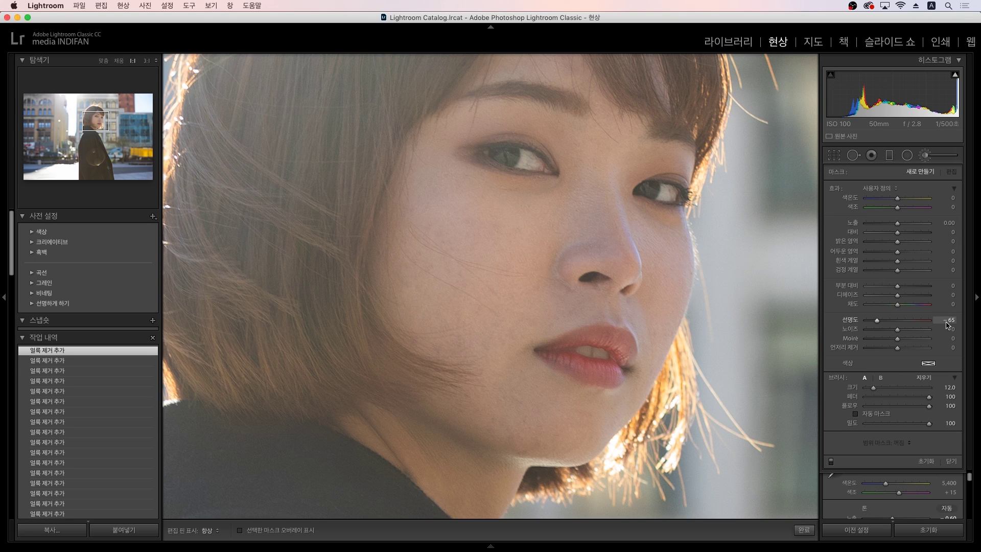
Step: Set brush Exposure 0.15, Shadows 10 and Texture -65, then resize the brush and hide pins
{"action": "left_click", "coordinate": [946, 223]}
{"action": "type", "text": "0.15"}
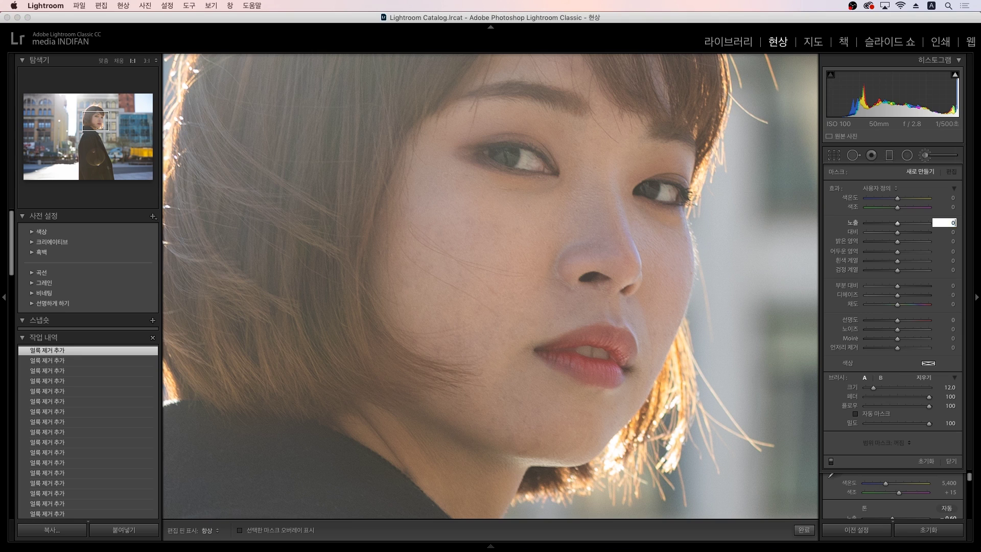
{"action": "key", "text": "Return"}
{"action": "left_click", "coordinate": [953, 251]}
{"action": "type", "text": "10"}
{"action": "key", "text": "Return"}
{"action": "left_click", "coordinate": [946, 286]}
{"action": "type", "text": "-65"}
{"action": "key", "text": "Return"}
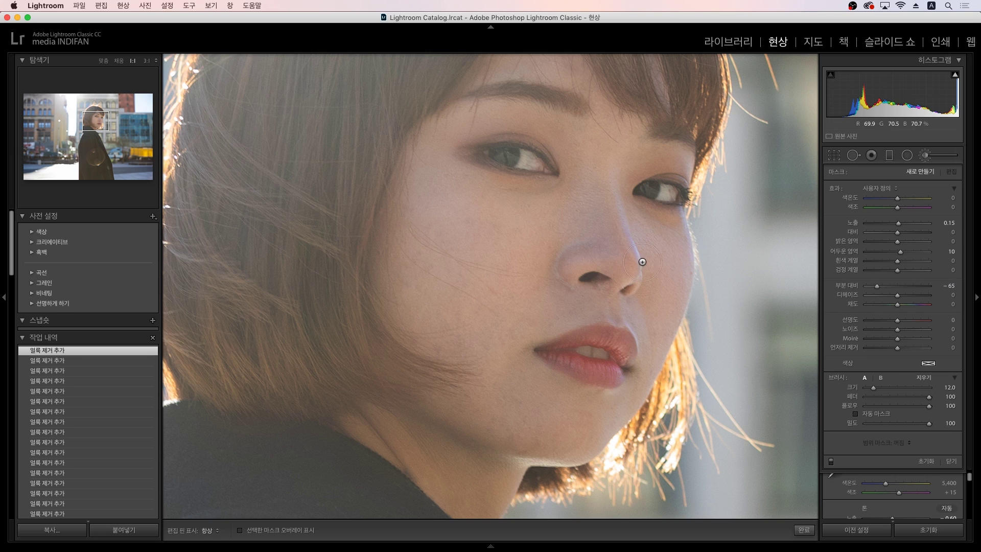
{"action": "key", "text": "]"}
{"action": "key", "text": "]"}
{"action": "key", "text": "]"}
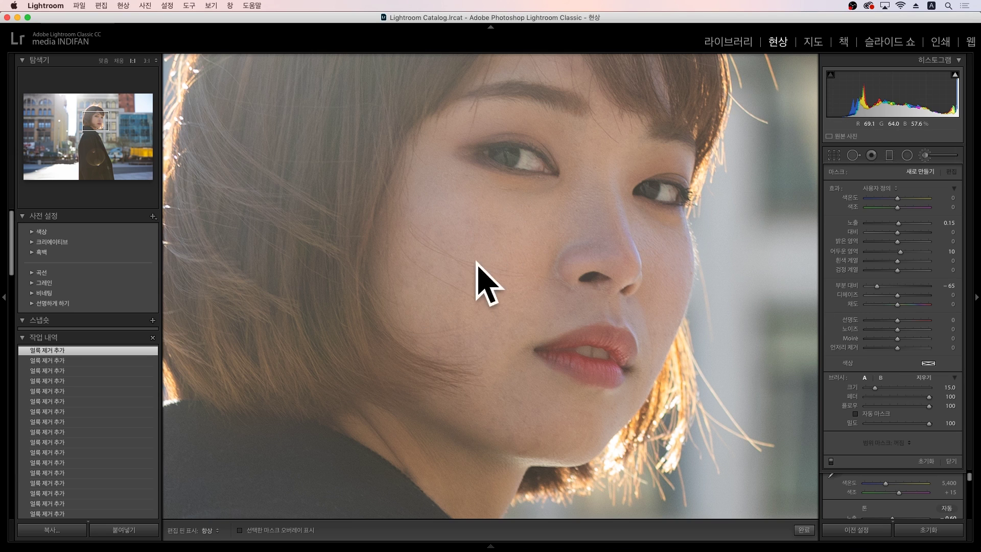
{"action": "key", "text": "h"}
{"action": "key", "text": "["}
{"action": "key", "text": "["}
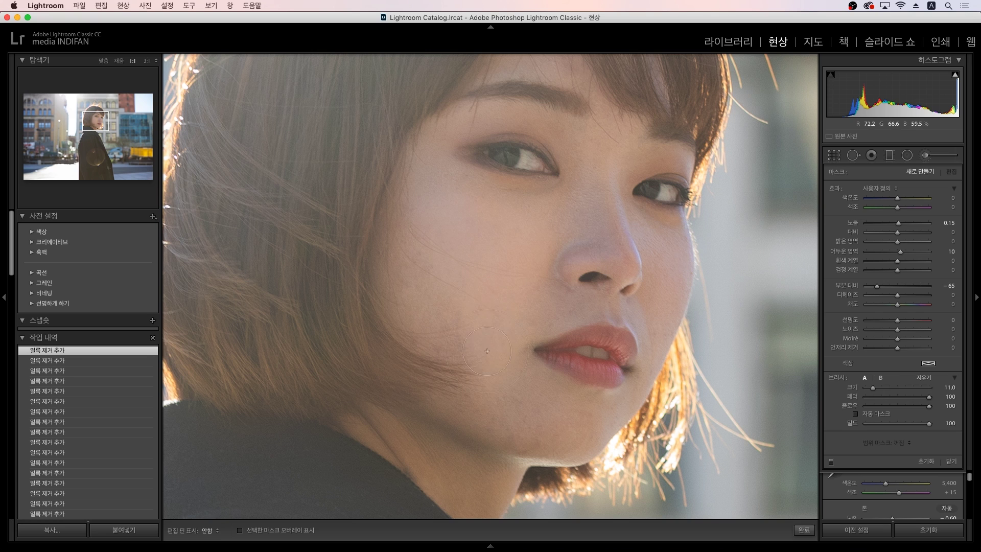
Step: Paint skin softening over the left cheek and jaw, then erase it from the hair edges
{"action": "mouse_move", "coordinate": [452, 320]}
{"action": "left_mouse_down"}
{"action": "mouse_move", "coordinate": [405, 334]}
{"action": "mouse_move", "coordinate": [427, 345]}
{"action": "mouse_move", "coordinate": [468, 342]}
{"action": "mouse_move", "coordinate": [461, 376]}
{"action": "mouse_move", "coordinate": [491, 400]}
{"action": "left_mouse_up"}
{"action": "mouse_move", "coordinate": [545, 415]}
{"action": "left_mouse_down"}
{"action": "mouse_move", "coordinate": [481, 413]}
{"action": "mouse_move", "coordinate": [439, 387]}
{"action": "mouse_move", "coordinate": [450, 386]}
{"action": "mouse_move", "coordinate": [402, 342]}
{"action": "mouse_move", "coordinate": [419, 402]}
{"action": "mouse_move", "coordinate": [398, 353]}
{"action": "left_mouse_up"}
{"action": "left_click_drag", "start_coordinate": [459, 340], "coordinate": [420, 260]}
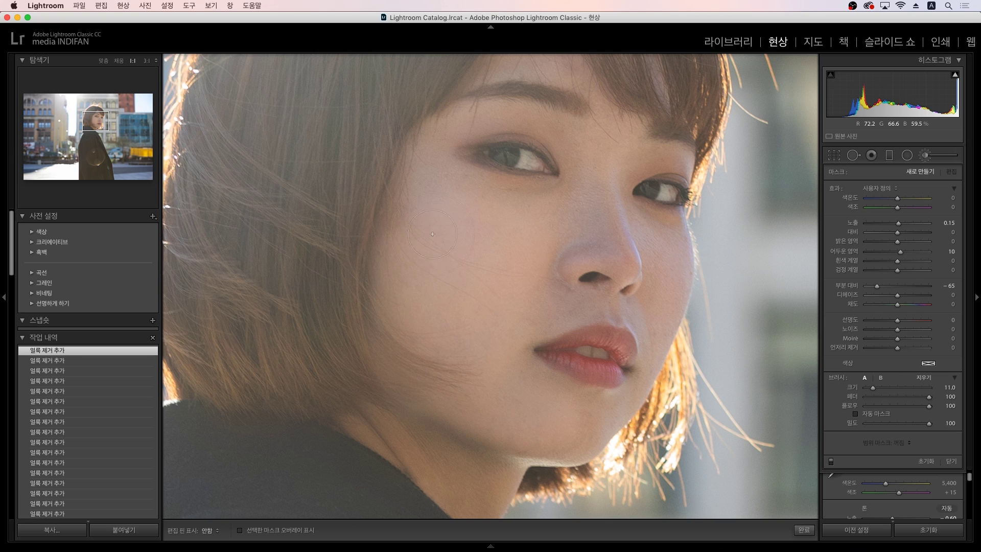
{"action": "left_click_drag", "start_coordinate": [437, 244], "coordinate": [432, 249]}
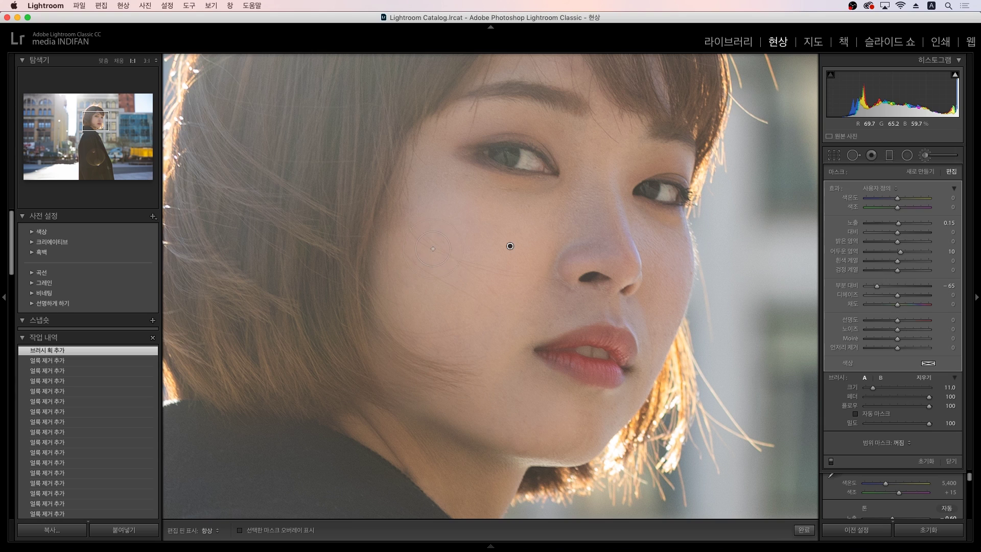
{"action": "key", "text": "alt"}
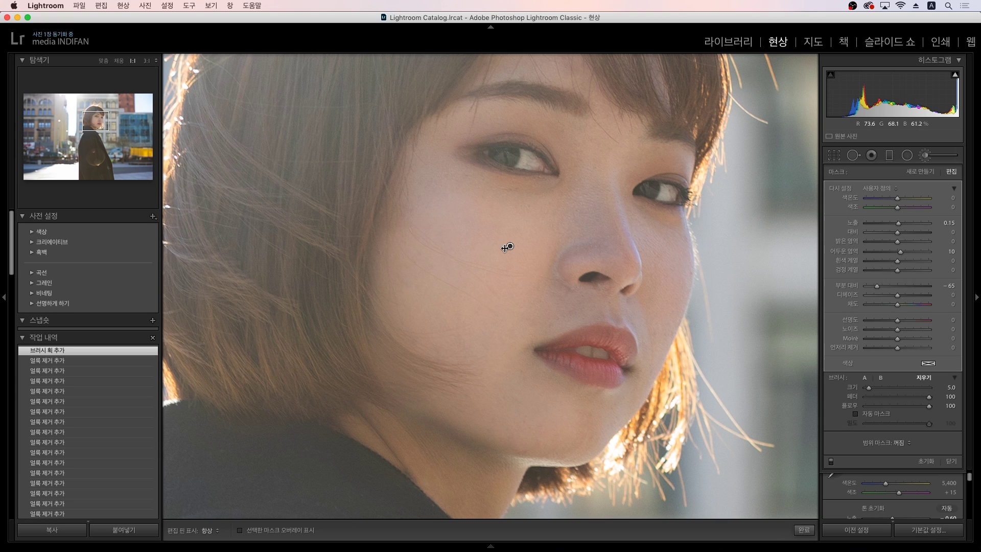
{"action": "key", "text": "h"}
{"action": "mouse_move", "coordinate": [469, 272]}
{"action": "left_mouse_down"}
{"action": "mouse_move", "coordinate": [406, 228]}
{"action": "mouse_move", "coordinate": [410, 261]}
{"action": "mouse_move", "coordinate": [394, 305]}
{"action": "mouse_move", "coordinate": [380, 265]}
{"action": "left_mouse_up"}
{"action": "scroll", "coordinate": [380, 264], "scroll_direction": "up", "scroll_amount": 3}
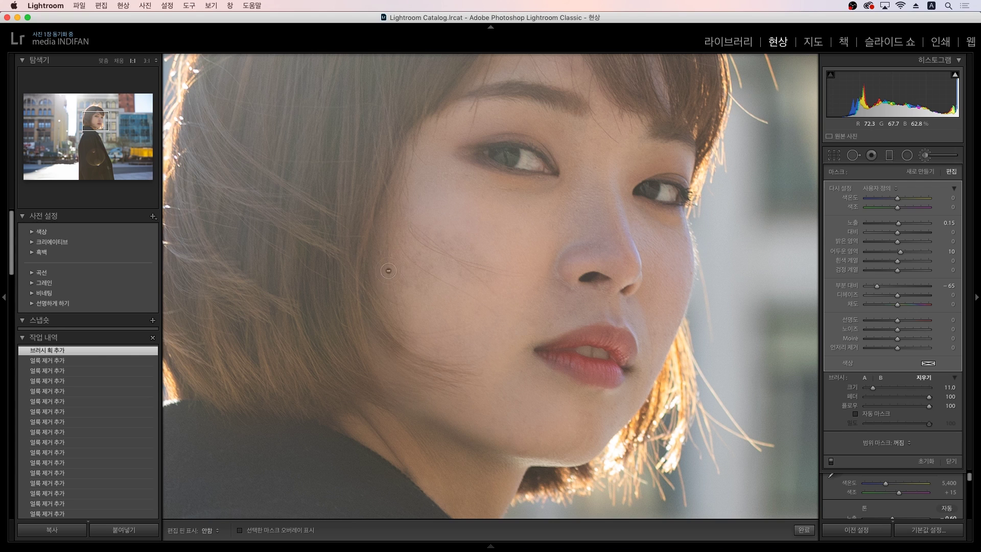
{"action": "scroll", "coordinate": [383, 360], "scroll_direction": "up", "scroll_amount": 3}
{"action": "mouse_move", "coordinate": [415, 361]}
{"action": "left_mouse_down"}
{"action": "mouse_move", "coordinate": [400, 375]}
{"action": "mouse_move", "coordinate": [406, 389]}
{"action": "mouse_move", "coordinate": [444, 372]}
{"action": "mouse_move", "coordinate": [408, 336]}
{"action": "mouse_move", "coordinate": [374, 329]}
{"action": "mouse_move", "coordinate": [345, 261]}
{"action": "mouse_move", "coordinate": [364, 330]}
{"action": "left_mouse_up"}
Step: Paint softening over the chin, up the right cheek and under the nose
{"action": "mouse_move", "coordinate": [437, 309]}
{"action": "left_mouse_down"}
{"action": "mouse_move", "coordinate": [480, 342]}
{"action": "mouse_move", "coordinate": [452, 325]}
{"action": "mouse_move", "coordinate": [542, 452]}
{"action": "left_mouse_up"}
{"action": "key", "text": "h"}
{"action": "left_click_drag", "start_coordinate": [599, 430], "coordinate": [604, 429]}
{"action": "mouse_move", "coordinate": [650, 358]}
{"action": "left_mouse_down"}
{"action": "mouse_move", "coordinate": [667, 281]}
{"action": "mouse_move", "coordinate": [662, 245]}
{"action": "mouse_move", "coordinate": [679, 259]}
{"action": "left_mouse_up"}
{"action": "key", "text": "h"}
{"action": "key", "text": "h"}
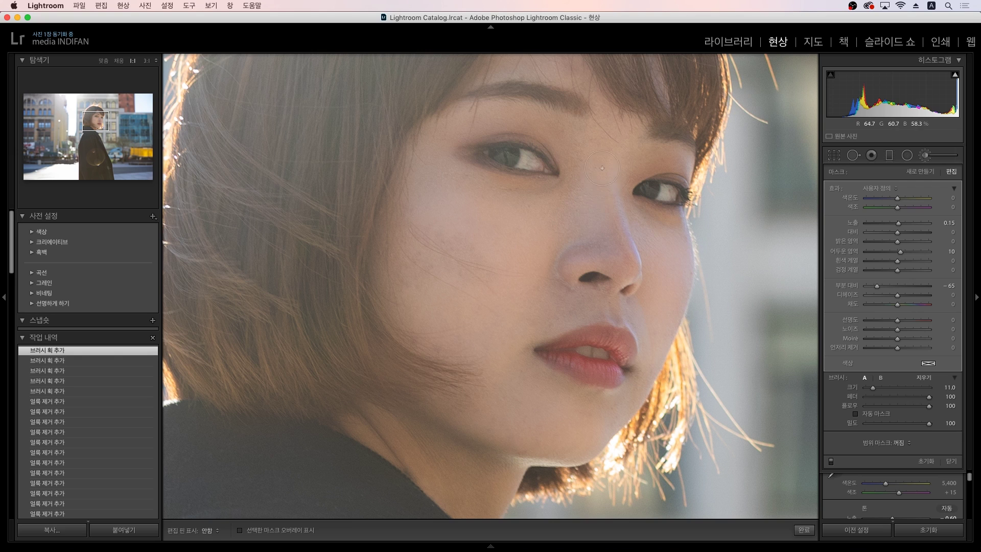
{"action": "mouse_move", "coordinate": [583, 305]}
{"action": "left_mouse_down"}
{"action": "mouse_move", "coordinate": [604, 311]}
{"action": "mouse_move", "coordinate": [556, 309]}
{"action": "mouse_move", "coordinate": [642, 323]}
{"action": "left_mouse_up"}
{"action": "key", "text": "h"}
{"action": "key", "text": "h"}
Step: Dab extra softening beside the nose, along the jaw and near the neck
{"action": "left_click", "coordinate": [551, 274]}
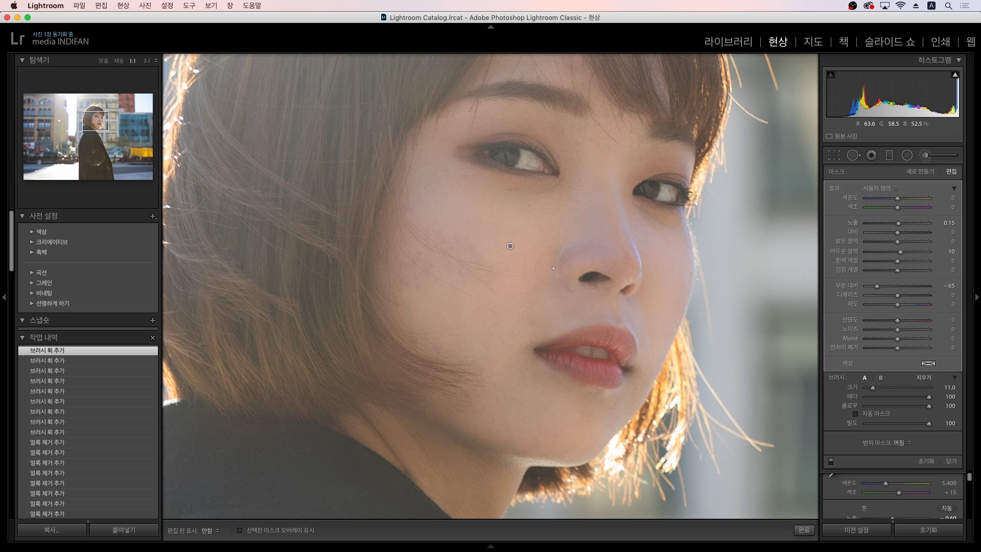
{"action": "key", "text": "h"}
{"action": "left_click", "coordinate": [517, 316]}
{"action": "left_click", "coordinate": [476, 463]}
{"action": "left_click", "coordinate": [406, 463]}
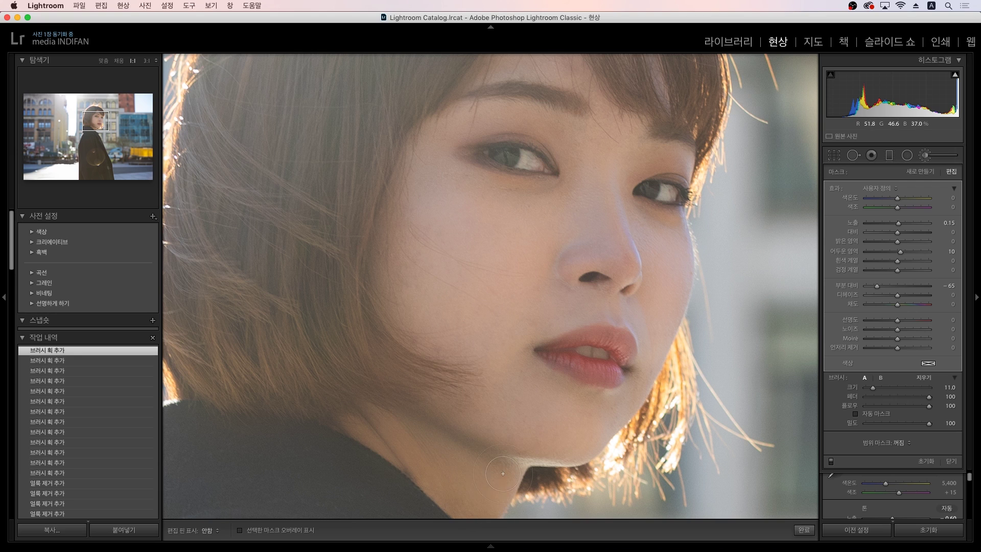
{"action": "left_click", "coordinate": [506, 421]}
{"action": "key", "text": "h"}
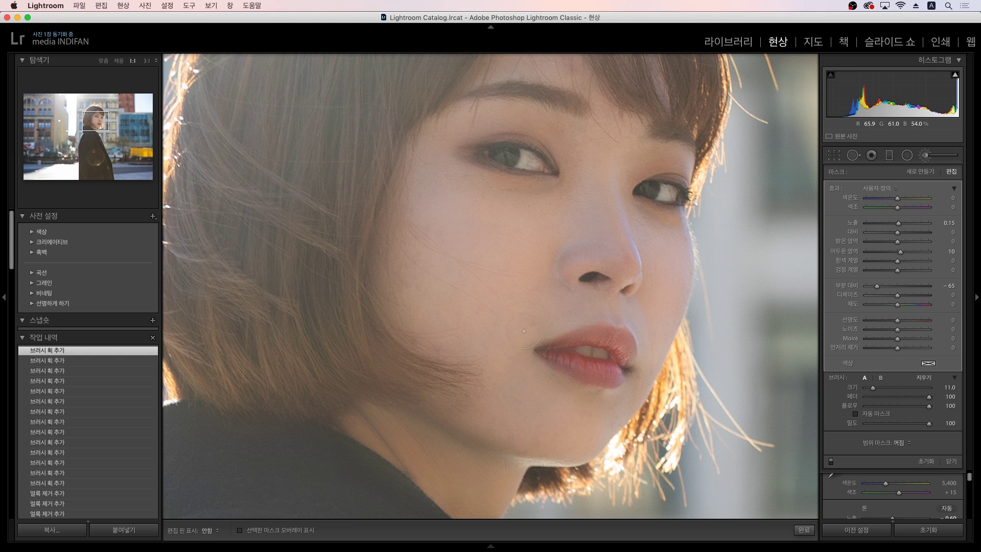
{"action": "left_click", "coordinate": [612, 167]}
Step: Fit the finished portrait in view, compare it Before/After with the original, then return to the Library grid
{"action": "key", "text": "k"}
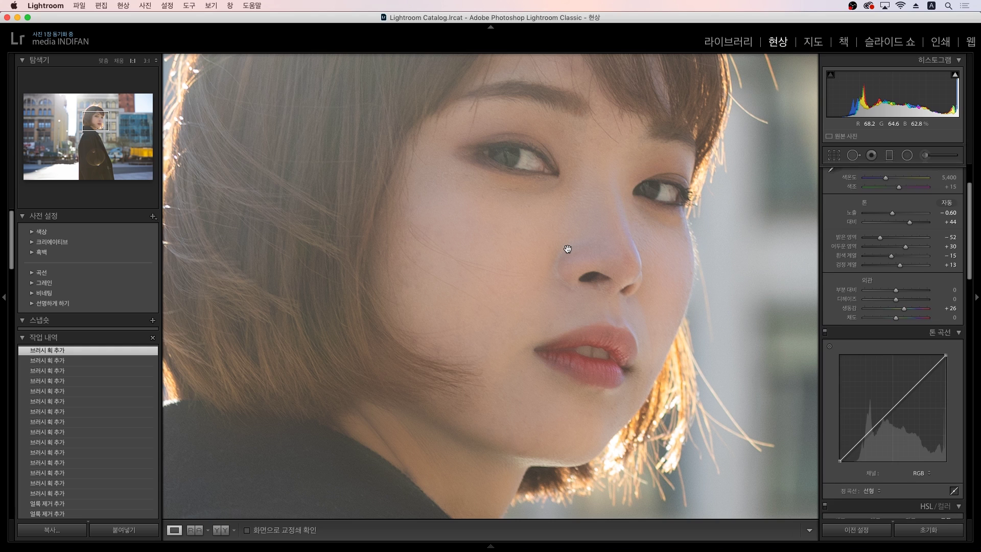
{"action": "left_click", "coordinate": [568, 249]}
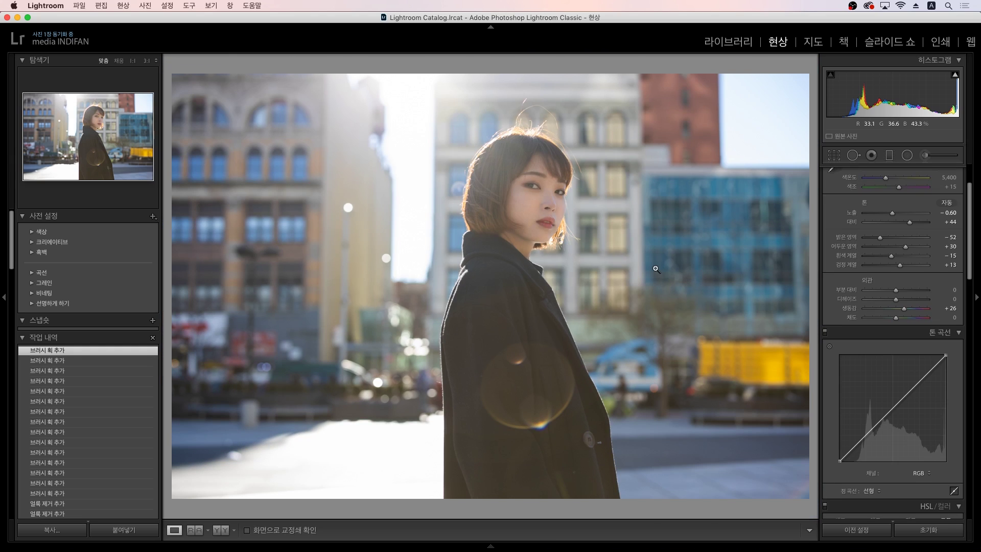
{"action": "key", "text": "backslash"}
{"action": "key", "text": "backslash"}
{"action": "key", "text": "backslash"}
{"action": "key", "text": "backslash"}
{"action": "key", "text": "backslash"}
{"action": "key", "text": "backslash"}
{"action": "key", "text": "backslash"}
{"action": "key", "text": "backslash"}
{"action": "key", "text": "backslash"}
{"action": "key", "text": "backslash"}
{"action": "key", "text": "g"}
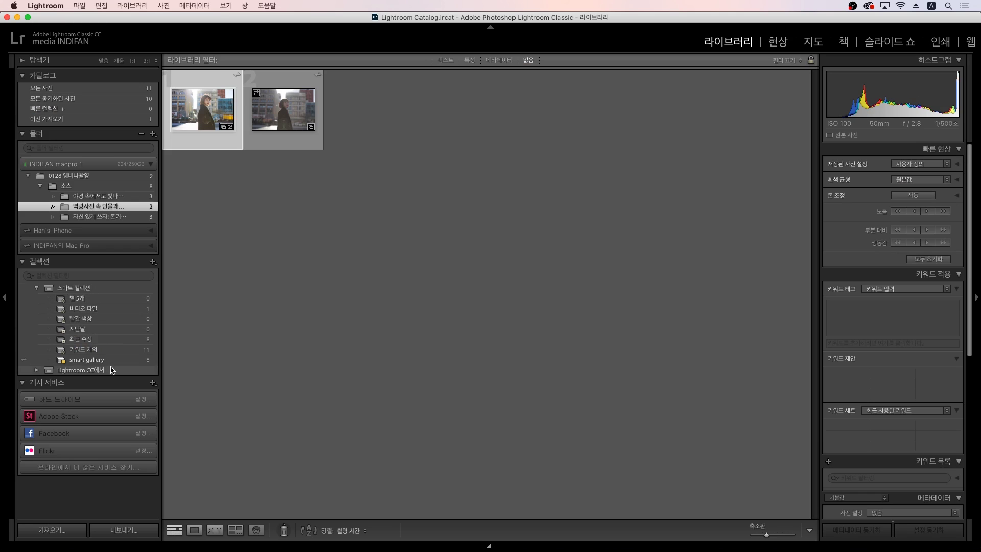
Step: Browse the three rooftop night-view photos in Loupe and open the second, red-hat shot in Develop
{"action": "left_click", "coordinate": [115, 197]}
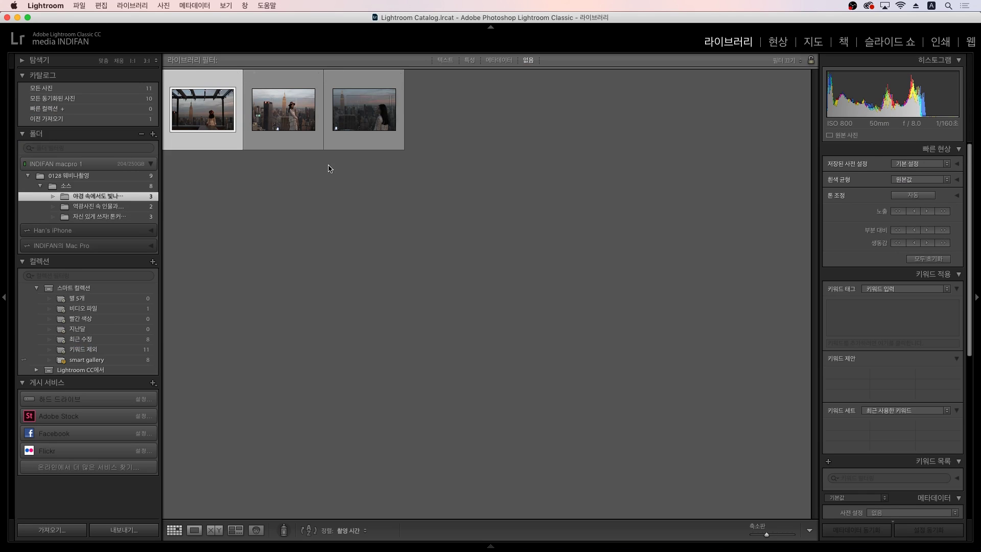
{"action": "left_click", "coordinate": [292, 147]}
{"action": "double_click", "coordinate": [292, 148]}
{"action": "key", "text": "Right"}
{"action": "key", "text": "Left"}
{"action": "key", "text": "Left"}
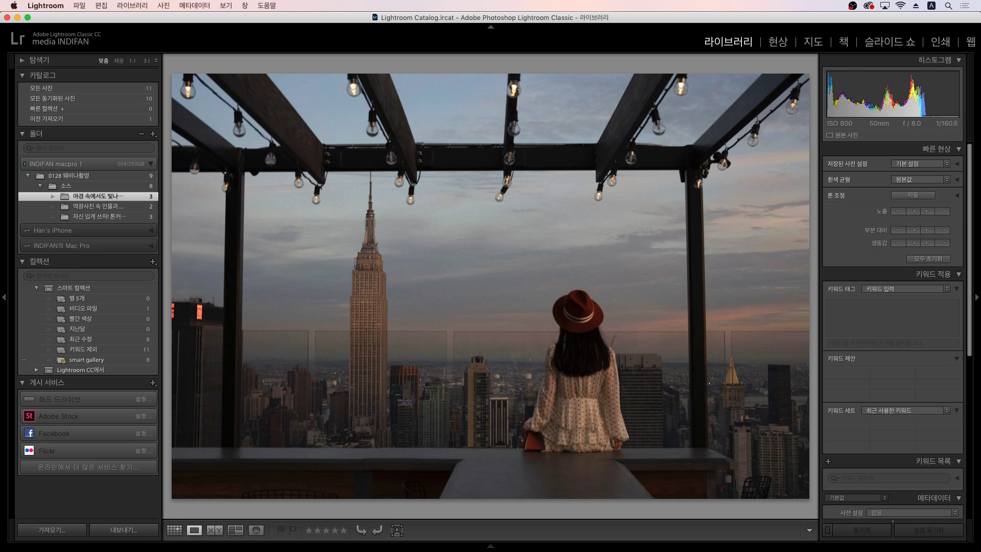
{"action": "key", "text": "Right"}
{"action": "key", "text": "Right"}
{"action": "key", "text": "Left"}
{"action": "key", "text": "Right"}
{"action": "key", "text": "Left"}
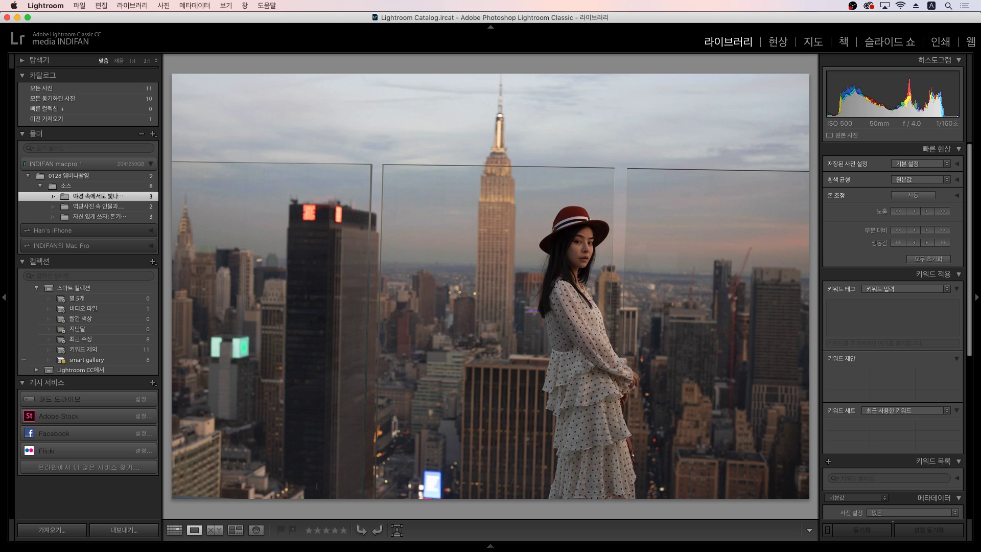
{"action": "key", "text": "g"}
{"action": "key", "text": "d"}
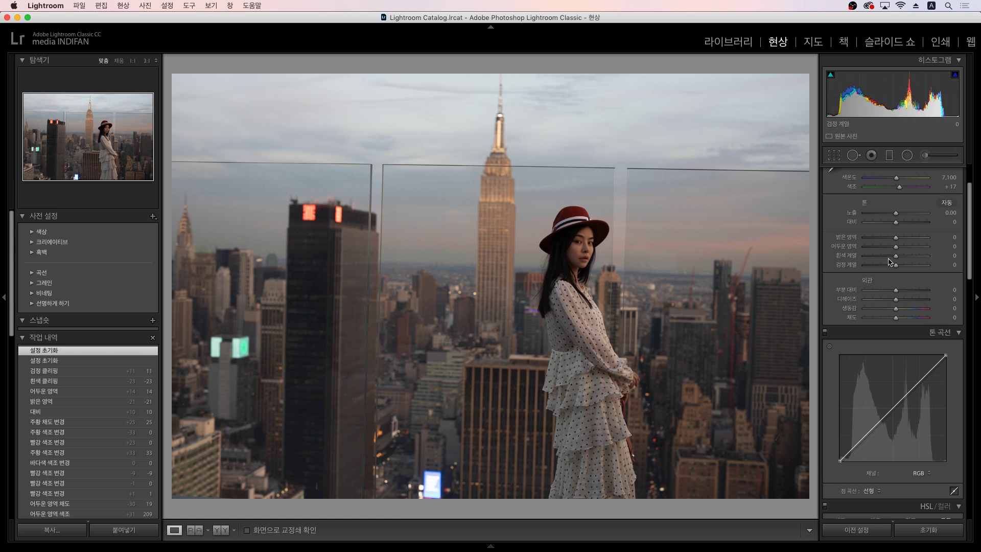
{"action": "scroll", "coordinate": [848, 227], "scroll_direction": "down", "scroll_amount": 1}
{"action": "scroll", "coordinate": [949, 253], "scroll_direction": "up", "scroll_amount": 4}
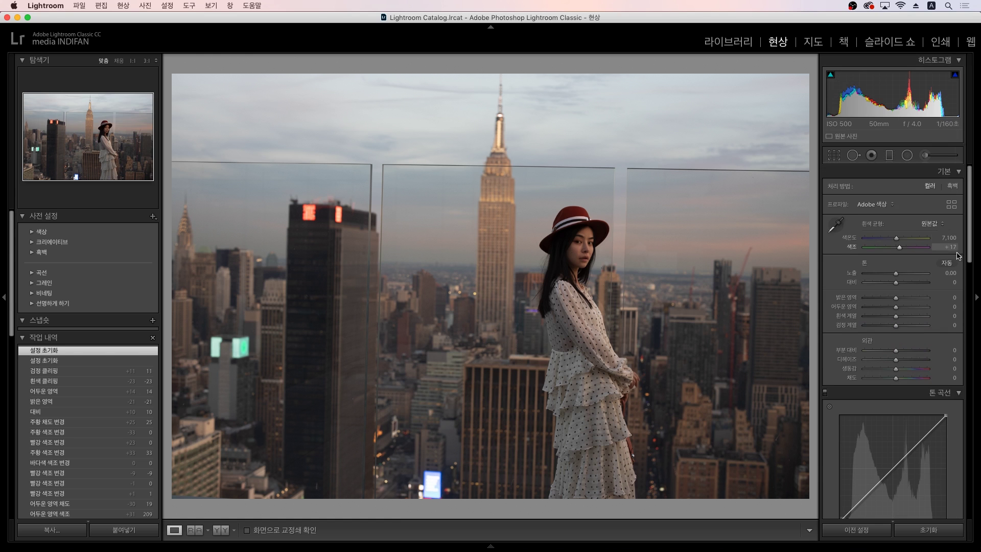
{"action": "left_click", "coordinate": [951, 273]}
{"action": "type", "text": "0.9"}
{"action": "key", "text": "Return"}
{"action": "type", "text": "1.3"}
{"action": "key", "text": "Return"}
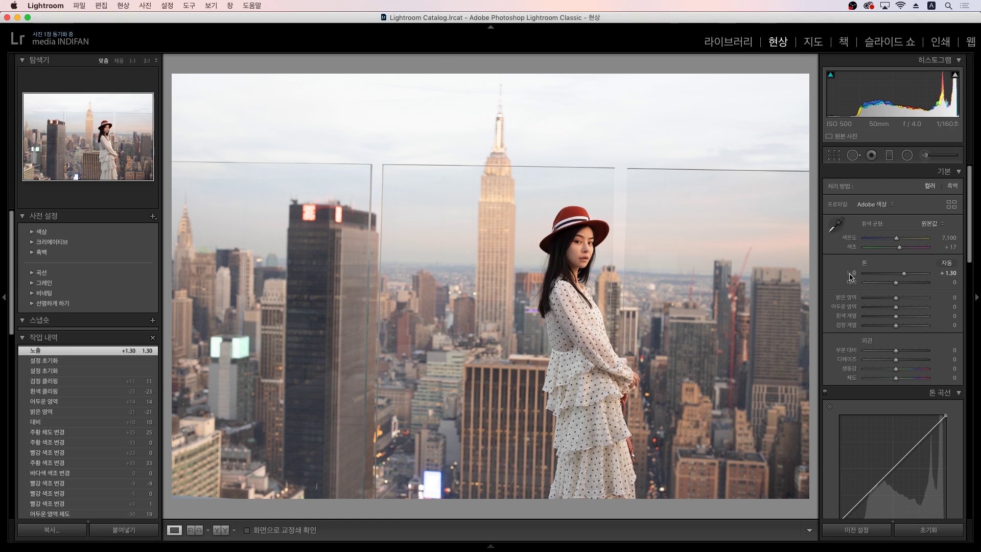
{"action": "scroll", "coordinate": [849, 276], "scroll_direction": "down", "scroll_amount": 10}
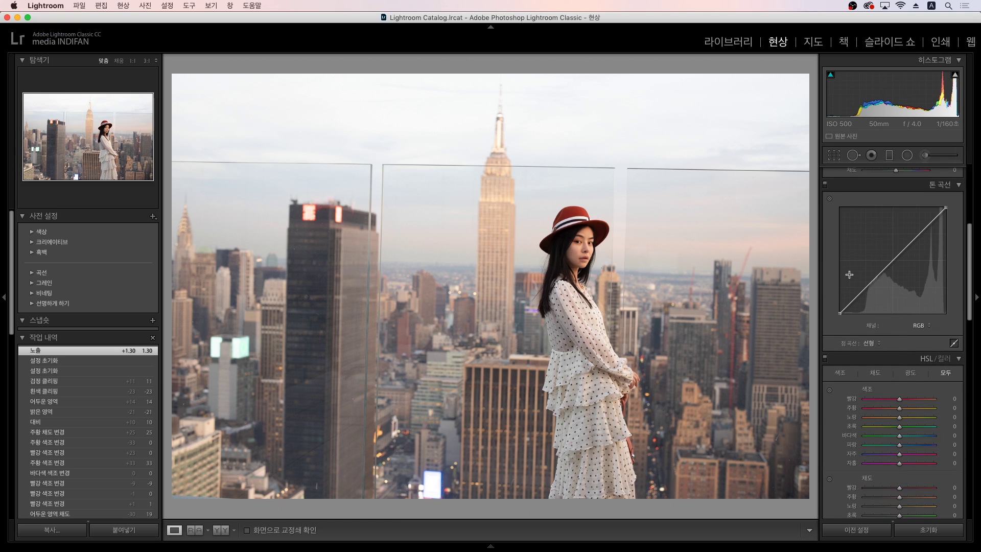
{"action": "scroll", "coordinate": [850, 275], "scroll_direction": "down", "scroll_amount": 5}
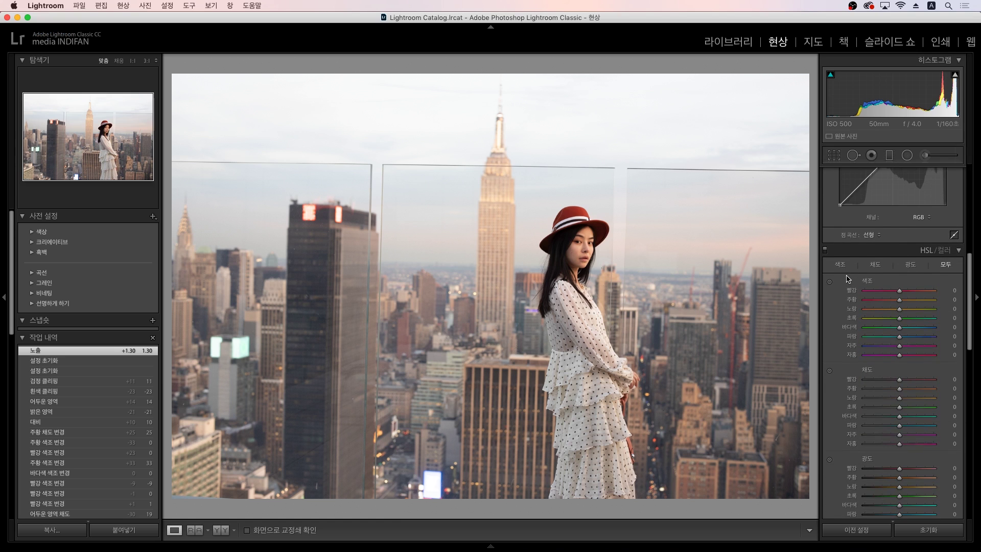
{"action": "scroll", "coordinate": [849, 279], "scroll_direction": "down", "scroll_amount": 10}
{"action": "scroll", "coordinate": [847, 279], "scroll_direction": "down", "scroll_amount": 5}
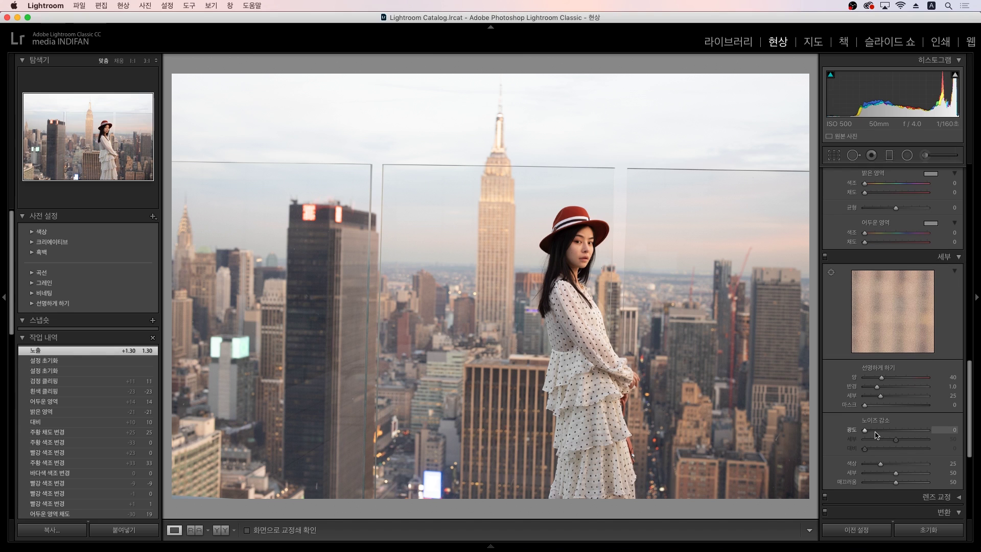
{"action": "left_click_drag", "start_coordinate": [877, 435], "coordinate": [883, 433]}
{"action": "left_click_drag", "start_coordinate": [885, 435], "coordinate": [879, 434]}
{"action": "left_click", "coordinate": [944, 432]}
{"action": "type", "text": "0"}
{"action": "key", "text": "Return"}
{"action": "scroll", "coordinate": [848, 319], "scroll_direction": "down", "scroll_amount": 5}
{"action": "scroll", "coordinate": [848, 320], "scroll_direction": "up", "scroll_amount": 10}
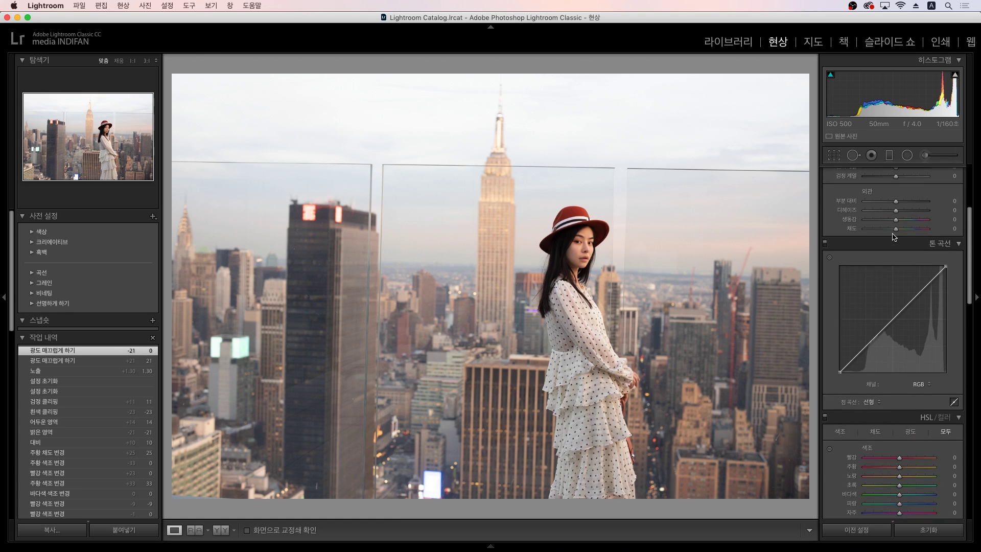
{"action": "scroll", "coordinate": [894, 237], "scroll_direction": "up", "scroll_amount": 4}
{"action": "left_click", "coordinate": [947, 223]}
{"action": "type", "text": "0"}
{"action": "key", "text": "Return"}
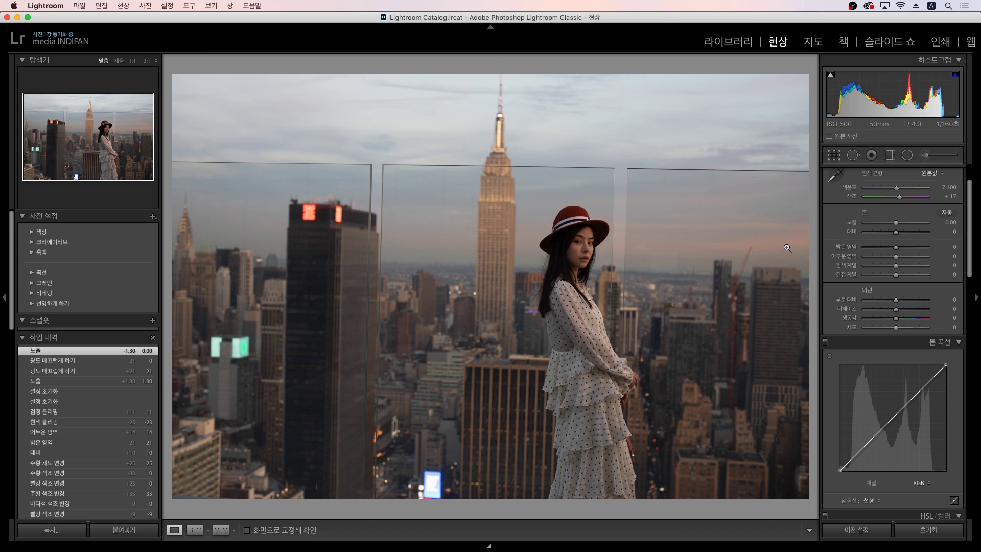
Step: Try exposure at +0.50, then reset it to 0.00 on the rooftop photo
{"action": "left_click", "coordinate": [951, 224]}
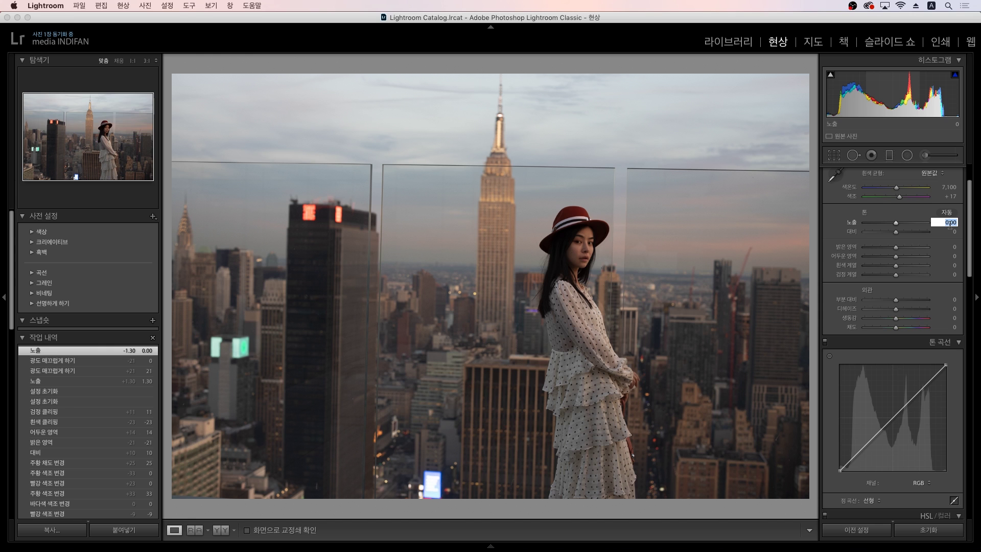
{"action": "key", "text": "Up"}
{"action": "key", "text": "Up"}
{"action": "key", "text": "Up"}
{"action": "key", "text": "Up"}
{"action": "key", "text": "Up"}
{"action": "key", "text": "Up"}
{"action": "key", "text": "Up"}
{"action": "key", "text": "Up"}
{"action": "key", "text": "Up"}
{"action": "key", "text": "Up"}
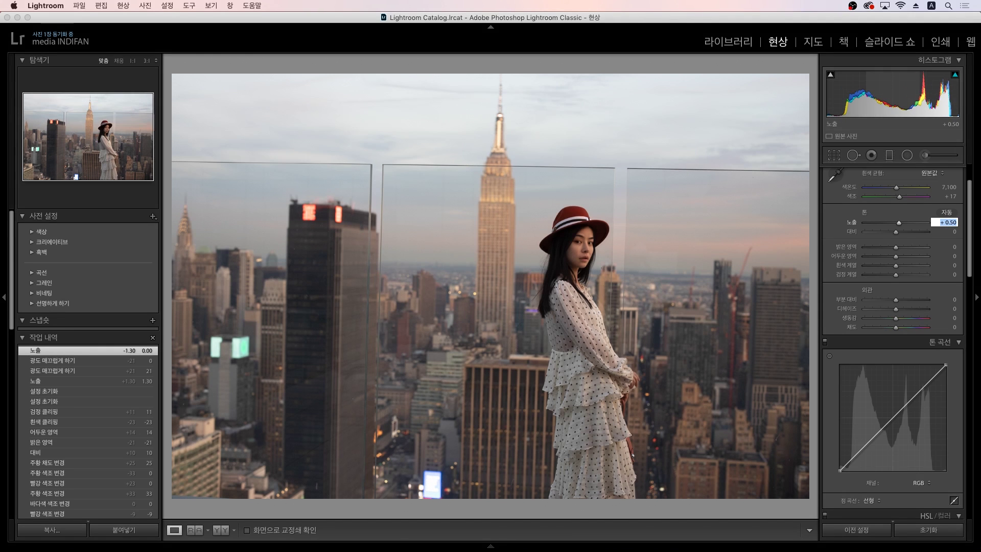
{"action": "key", "text": "Return"}
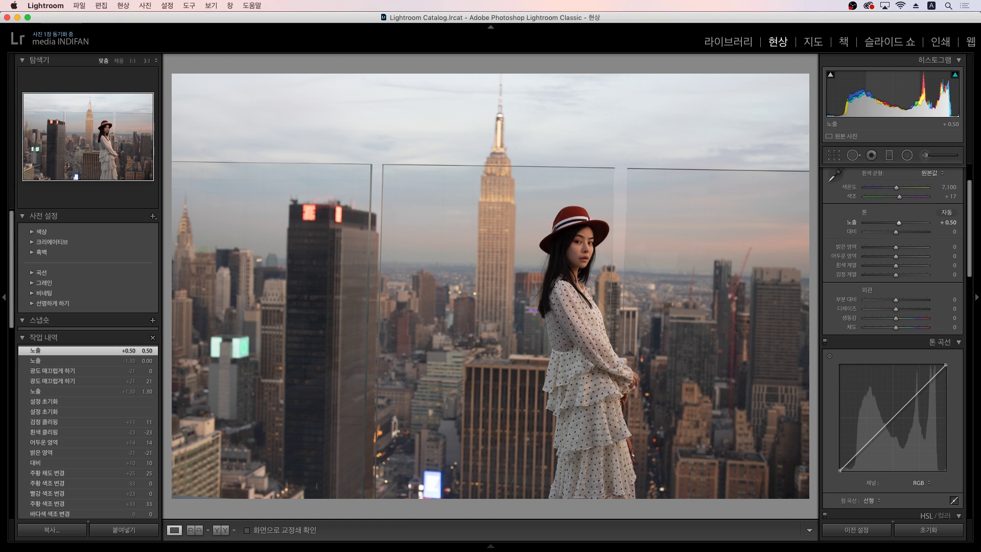
{"action": "left_click", "coordinate": [943, 223]}
{"action": "key", "text": "Return"}
{"action": "left_click", "coordinate": [943, 223]}
{"action": "type", "text": "0"}
{"action": "key", "text": "Return"}
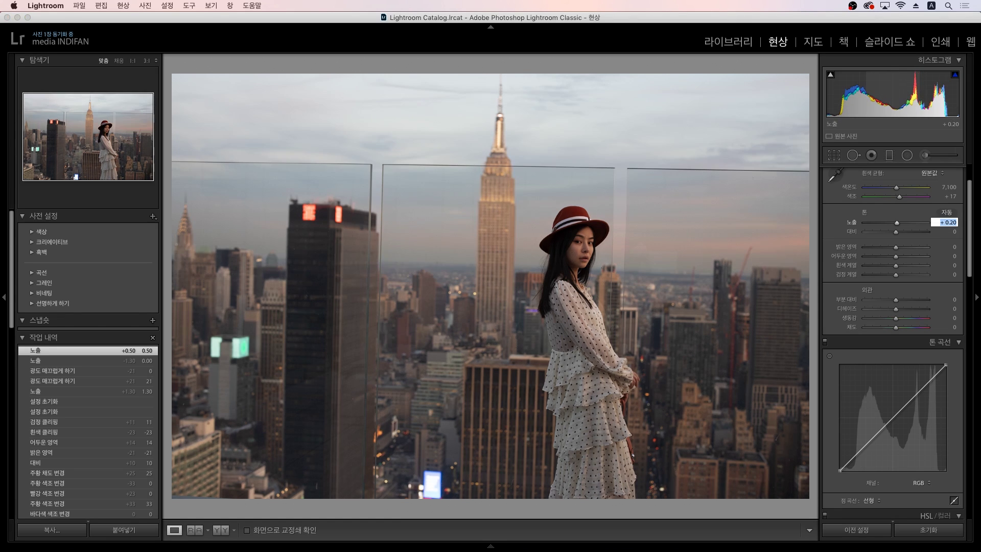
Step: Enter exposure -0.30 and lower it step by step to -0.80
{"action": "left_click", "coordinate": [944, 223]}
{"action": "type", "text": "-0.3"}
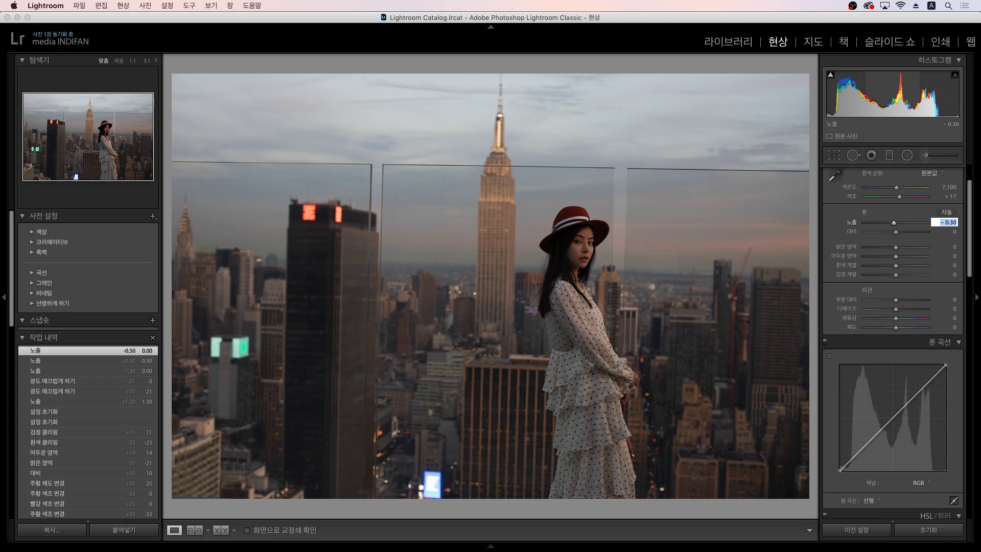
{"action": "key", "text": "Return"}
{"action": "left_click", "coordinate": [944, 223]}
{"action": "key", "text": "Down"}
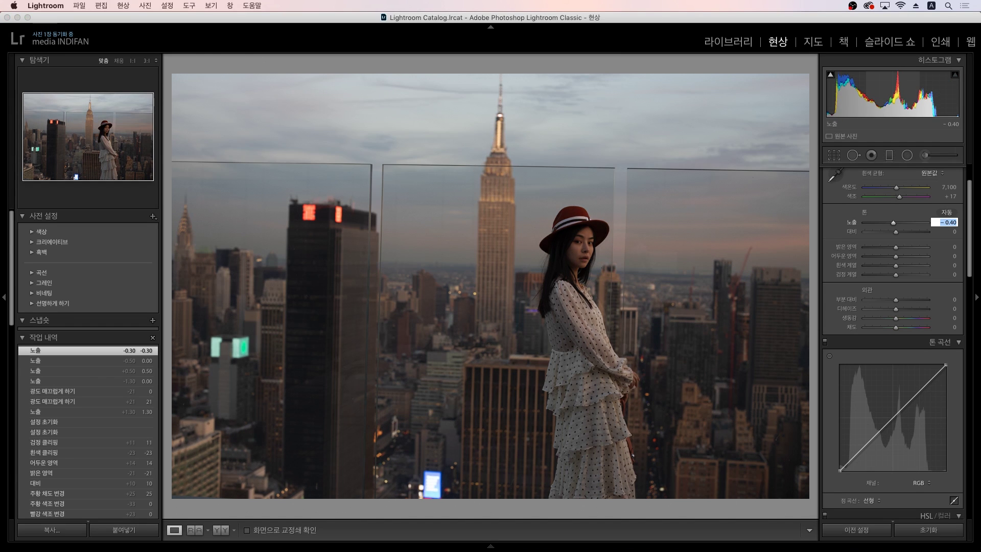
{"action": "key", "text": "Down"}
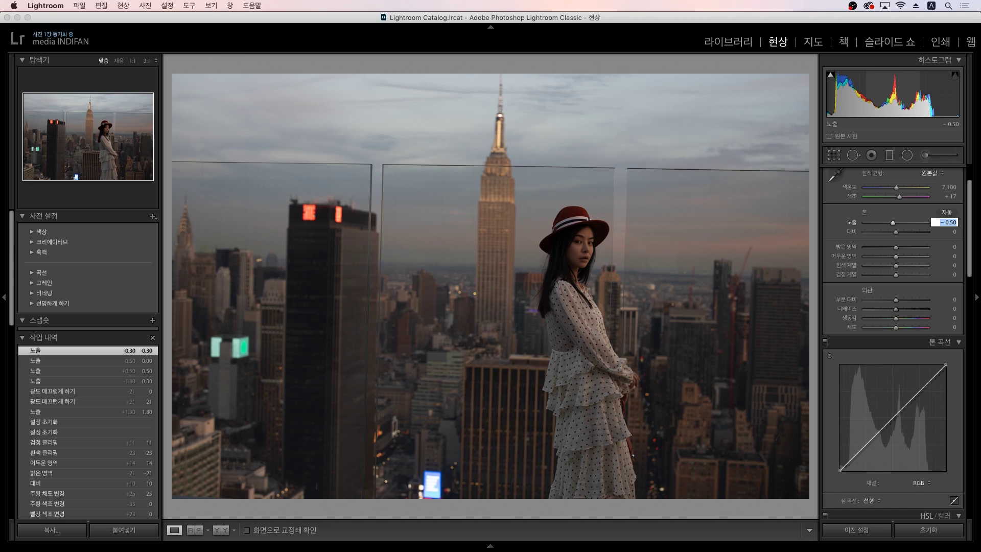
{"action": "key", "text": "Down"}
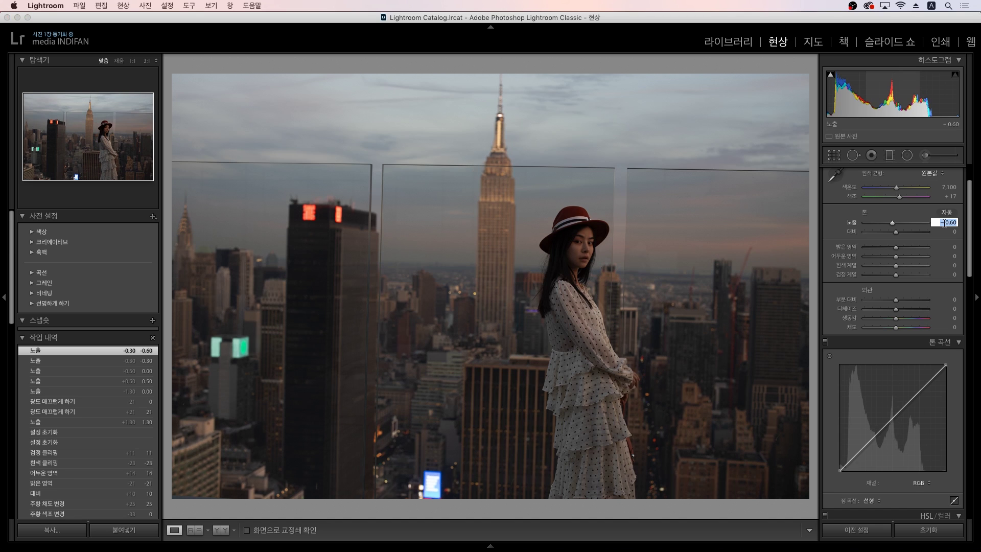
{"action": "key", "text": "Down"}
{"action": "key", "text": "Return"}
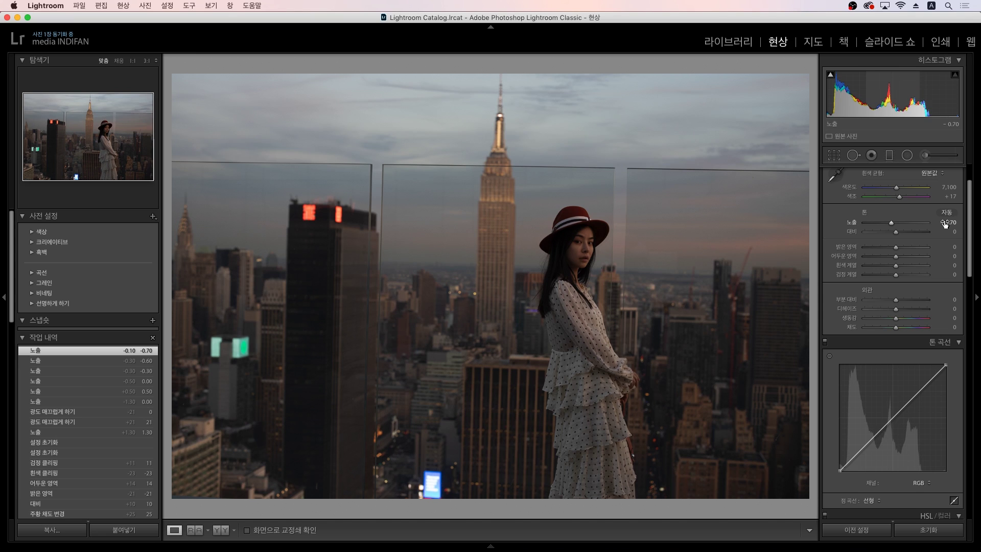
{"action": "left_click", "coordinate": [945, 224]}
{"action": "key", "text": "Down"}
{"action": "key", "text": "Return"}
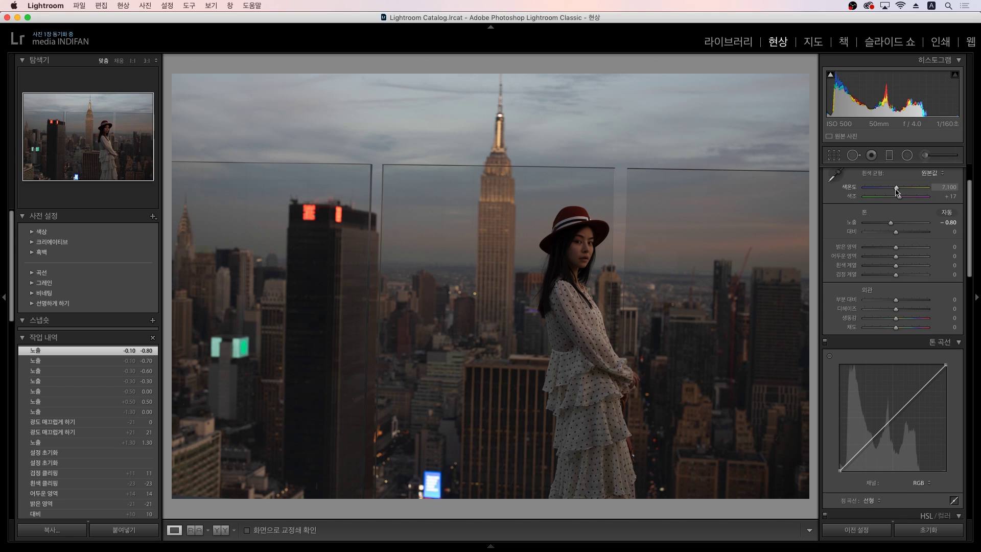
Step: Cool the temperature briefly, then warm it to about 9,200 K with a slight extra warm nudge
{"action": "left_click_drag", "start_coordinate": [897, 190], "coordinate": [881, 189]}
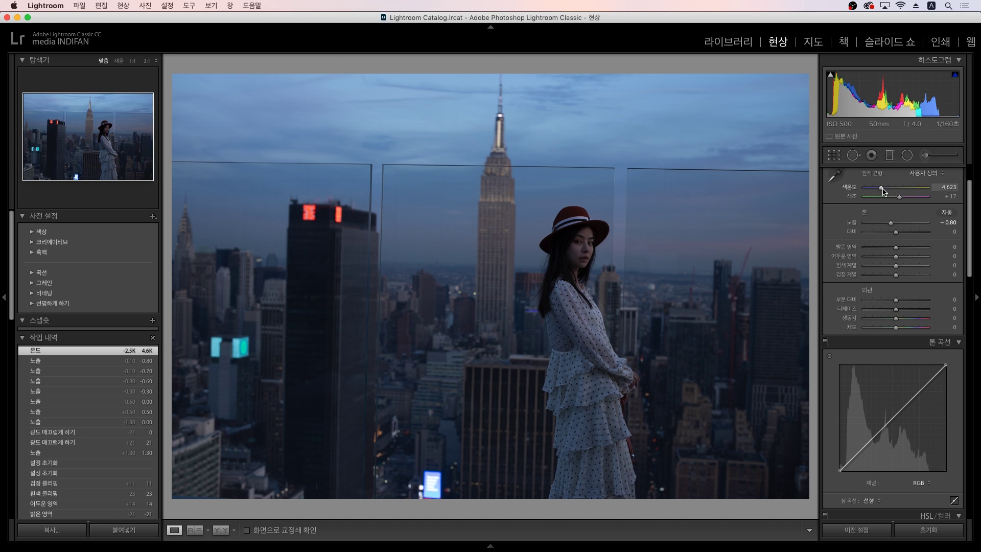
{"action": "left_click_drag", "start_coordinate": [883, 188], "coordinate": [909, 190]}
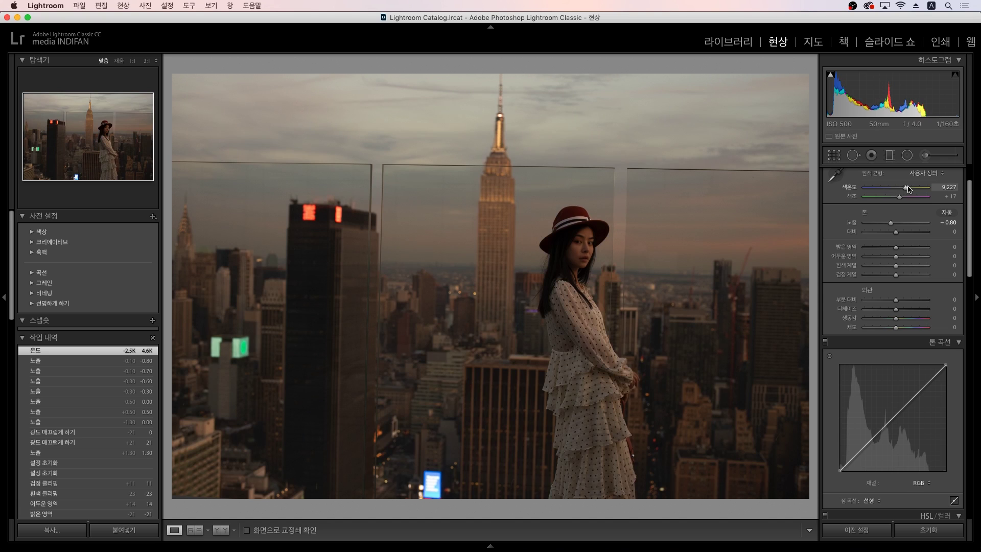
{"action": "left_click_drag", "start_coordinate": [908, 189], "coordinate": [908, 189]}
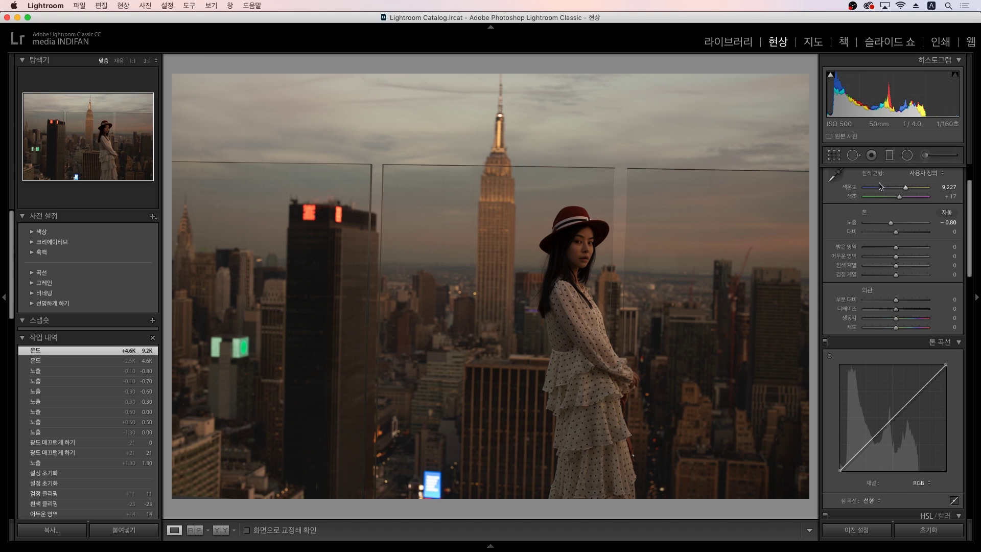
{"action": "left_click_drag", "start_coordinate": [905, 189], "coordinate": [914, 192]}
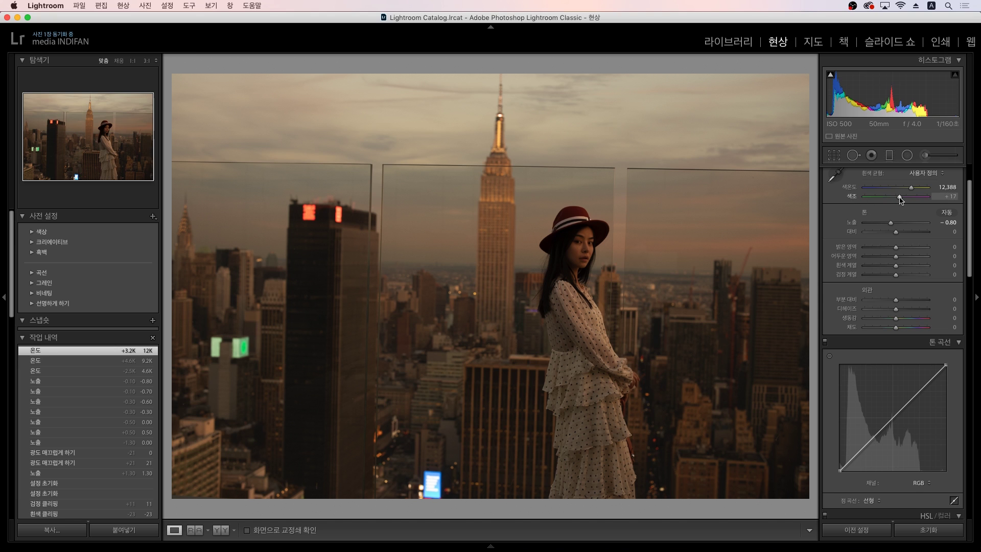
Step: Push tint toward magenta at +28 and, after trying a cooler look, settle temperature at 9,301
{"action": "left_click_drag", "start_coordinate": [901, 199], "coordinate": [904, 200]}
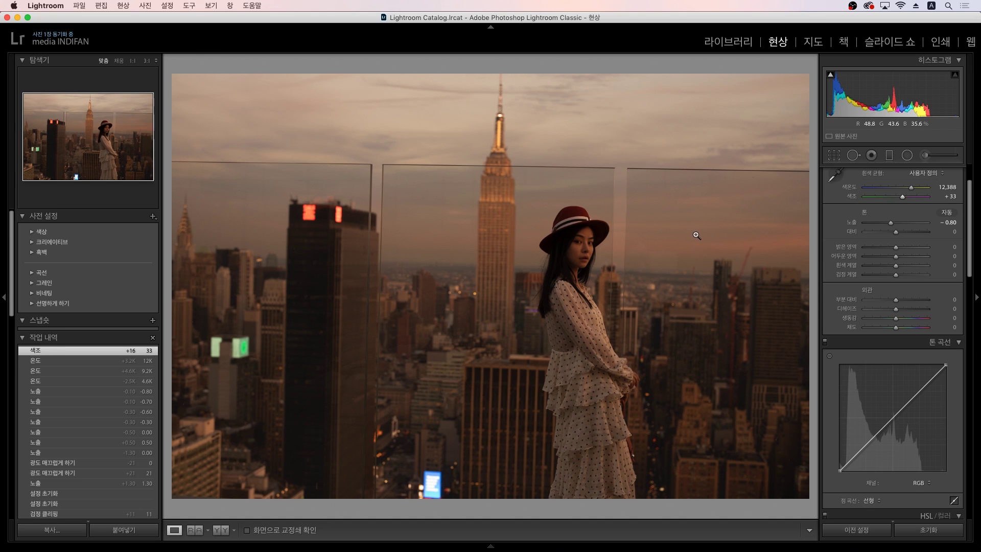
{"action": "left_click_drag", "start_coordinate": [911, 187], "coordinate": [895, 199]}
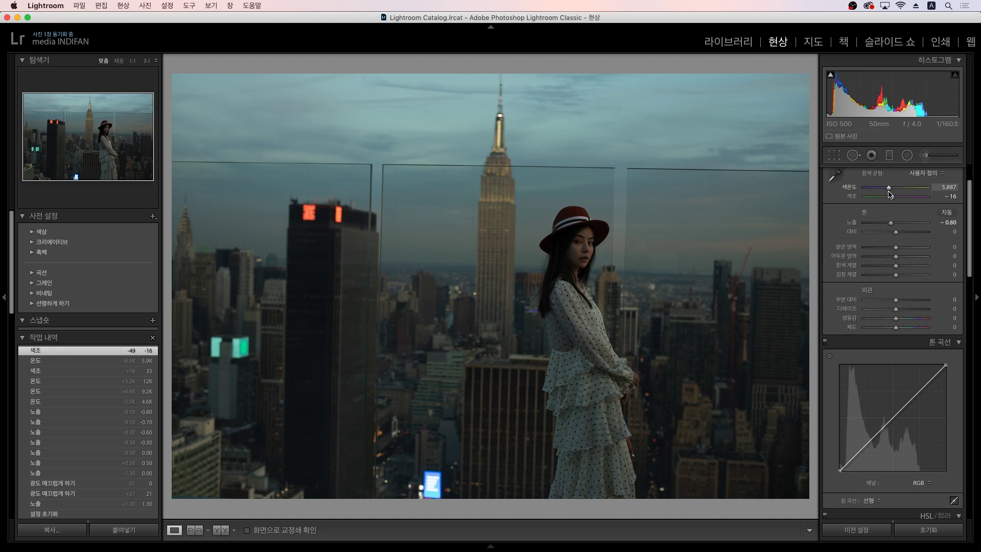
{"action": "left_click_drag", "start_coordinate": [890, 194], "coordinate": [905, 193]}
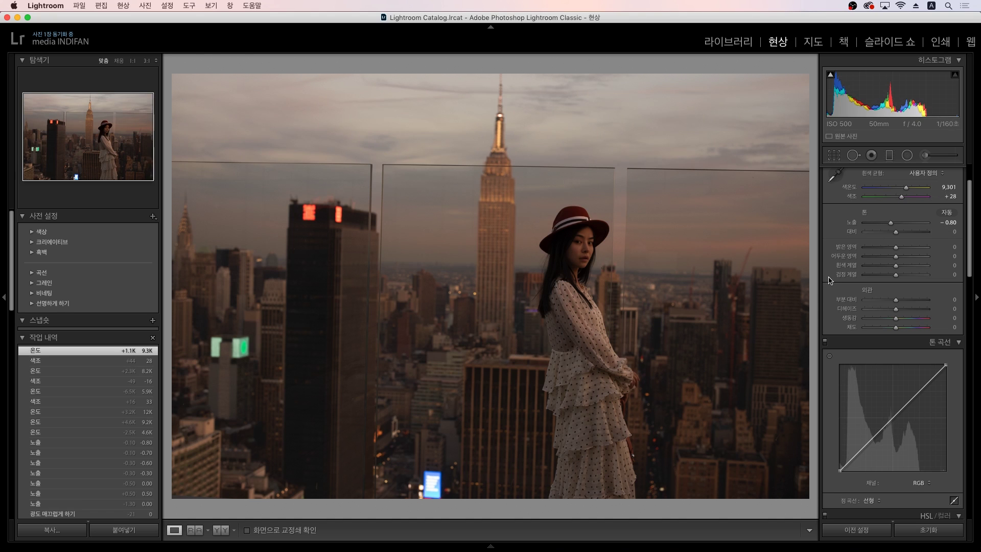
Step: In Split Toning, give highlights hue 223 and shadows hue 231, both at saturation 13
{"action": "scroll", "coordinate": [830, 280], "scroll_direction": "down", "scroll_amount": 5}
{"action": "scroll", "coordinate": [833, 284], "scroll_direction": "down", "scroll_amount": 8}
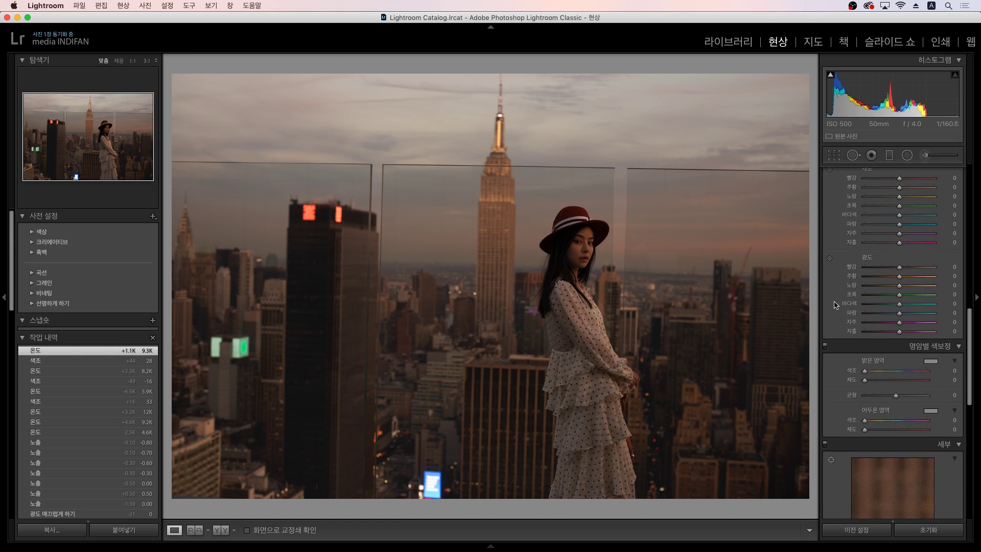
{"action": "scroll", "coordinate": [889, 338], "scroll_direction": "down", "scroll_amount": 1}
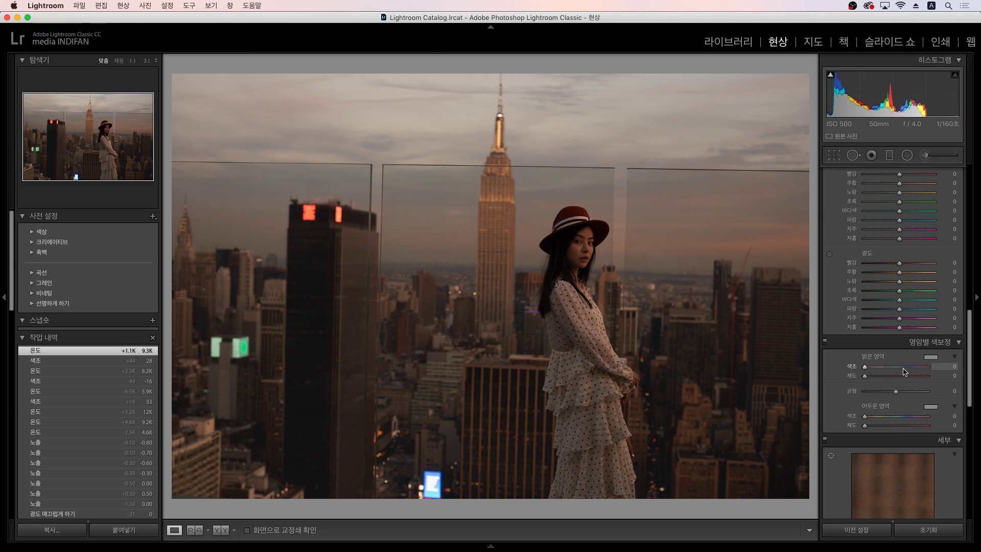
{"action": "mouse_move", "coordinate": [907, 372]}
{"action": "left_mouse_down"}
{"action": "mouse_move", "coordinate": [882, 380]}
{"action": "mouse_move", "coordinate": [898, 380]}
{"action": "left_mouse_up"}
{"action": "left_click", "coordinate": [875, 377]}
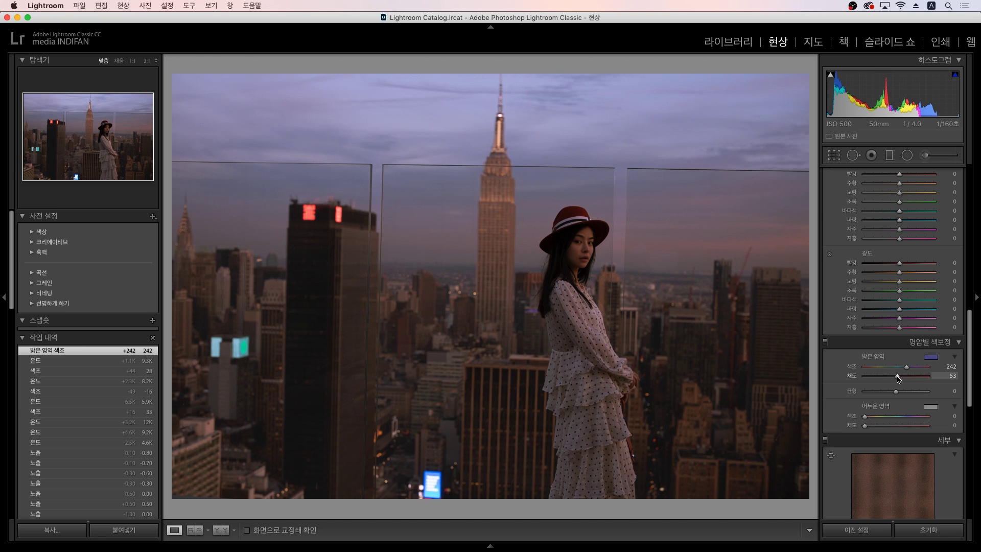
{"action": "mouse_move", "coordinate": [899, 379]}
{"action": "left_mouse_down"}
{"action": "mouse_move", "coordinate": [928, 369]}
{"action": "mouse_move", "coordinate": [869, 368]}
{"action": "mouse_move", "coordinate": [904, 371]}
{"action": "left_mouse_up"}
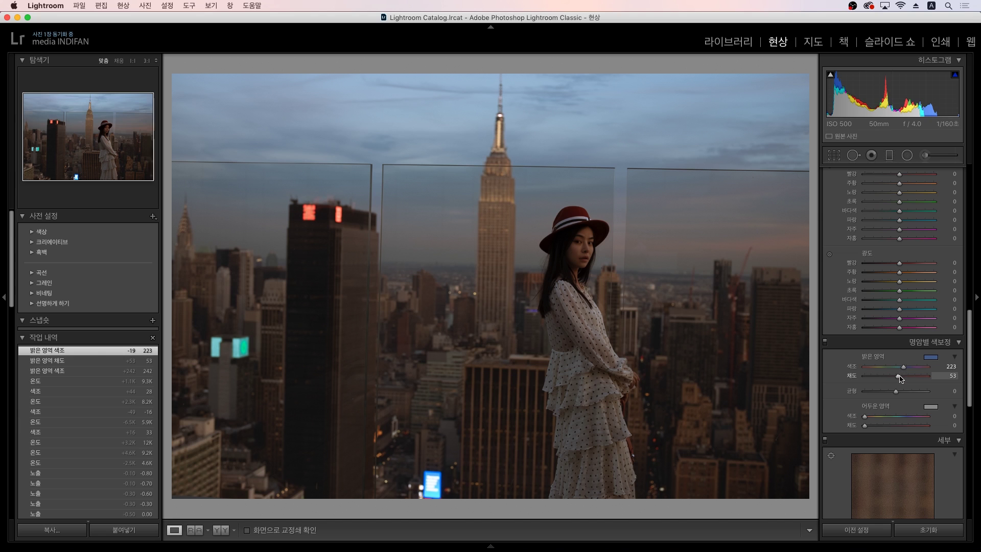
{"action": "left_click_drag", "start_coordinate": [899, 378], "coordinate": [873, 378]}
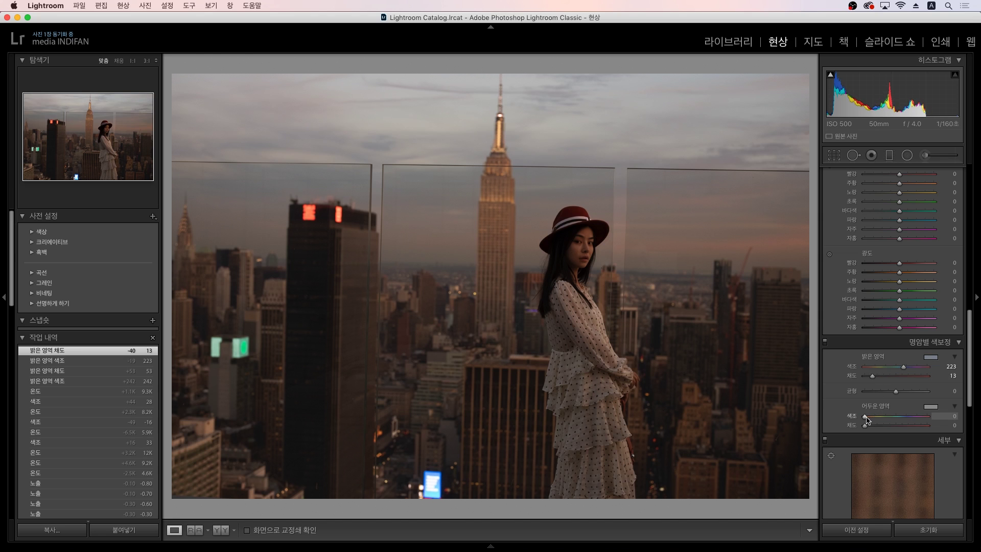
{"action": "mouse_move", "coordinate": [878, 424]}
{"action": "left_mouse_down"}
{"action": "mouse_move", "coordinate": [924, 422]}
{"action": "mouse_move", "coordinate": [873, 428]}
{"action": "left_mouse_up"}
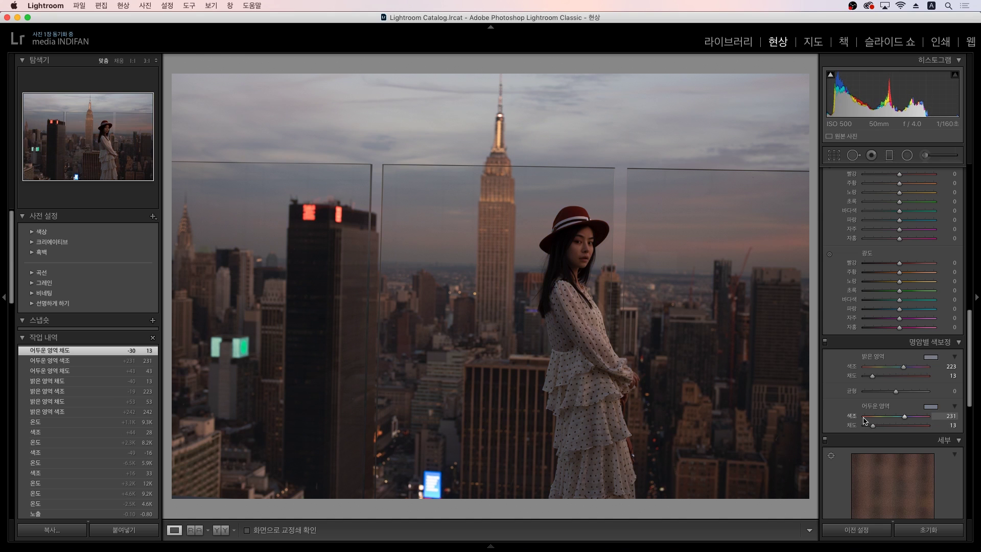
{"action": "scroll", "coordinate": [844, 372], "scroll_direction": "up", "scroll_amount": 6}
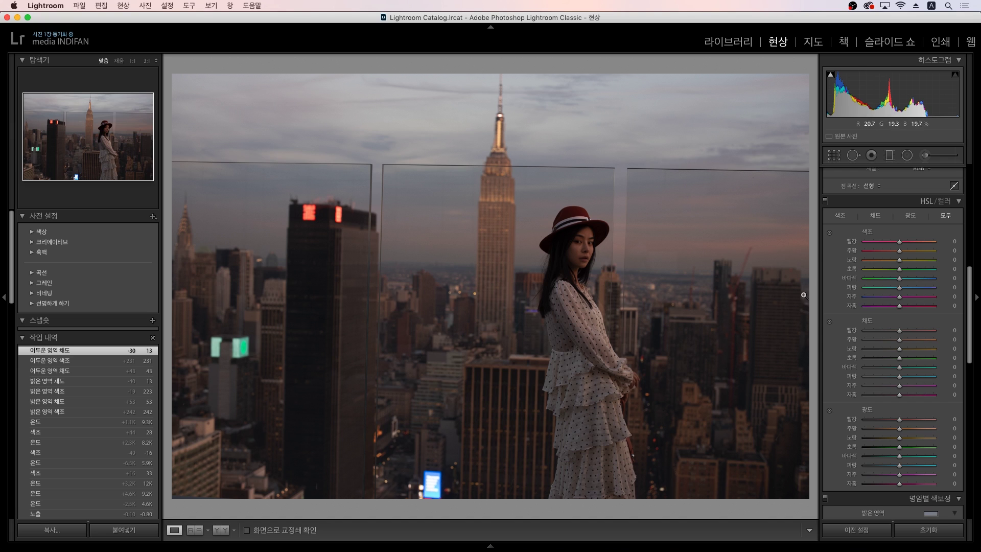
Step: With the targeted tool on the face, set orange hue +2, saturation -10, luminance +20, reds slightly lowered
{"action": "left_click", "coordinate": [829, 234]}
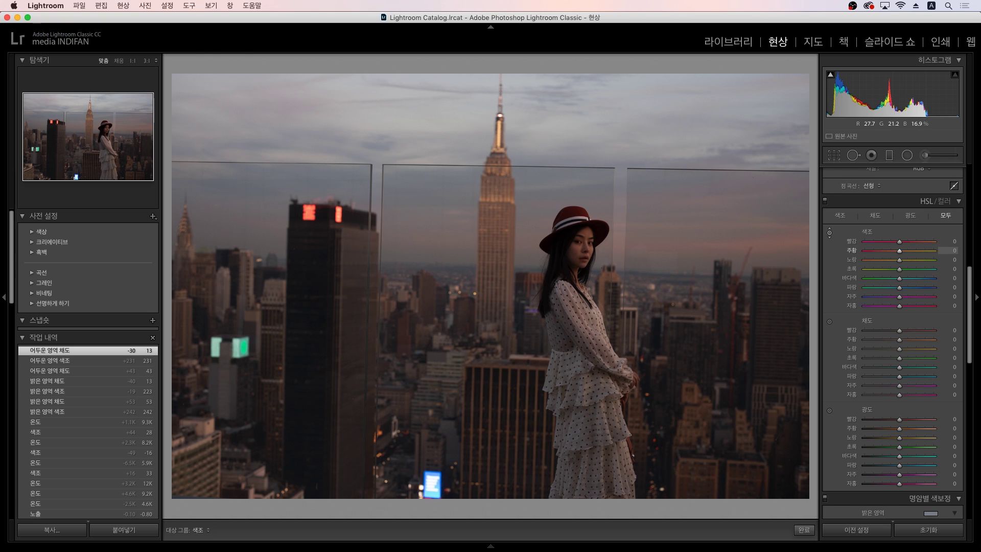
{"action": "left_click_drag", "start_coordinate": [787, 498], "coordinate": [788, 530]}
{"action": "left_click_drag", "start_coordinate": [583, 261], "coordinate": [582, 261]}
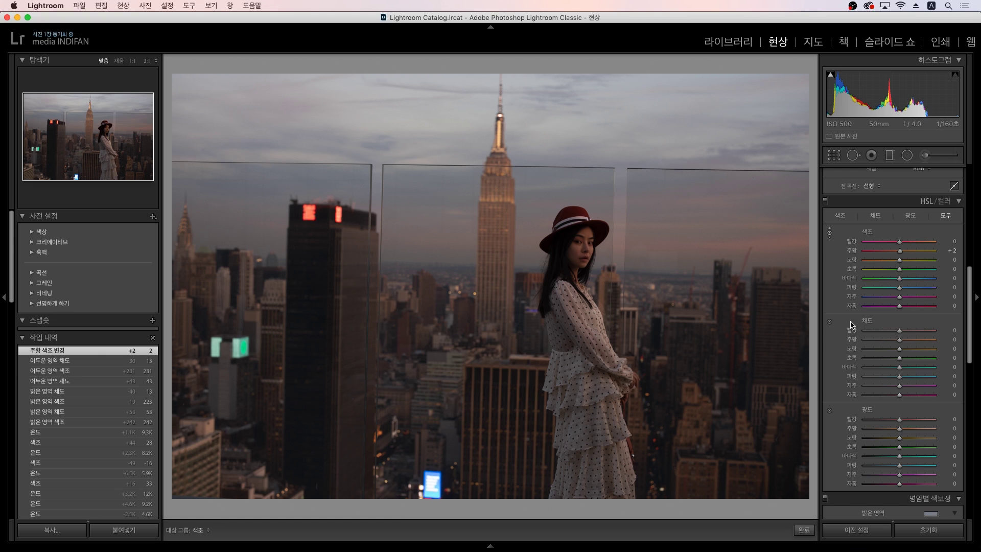
{"action": "left_click", "coordinate": [830, 324]}
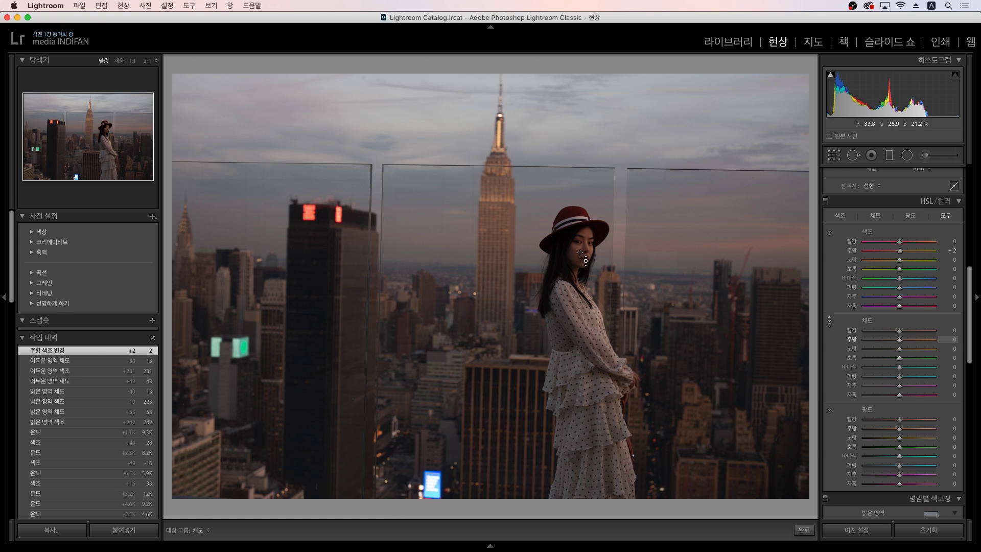
{"action": "left_click_drag", "start_coordinate": [582, 240], "coordinate": [583, 282]}
{"action": "mouse_move", "coordinate": [583, 240]}
{"action": "left_mouse_down"}
{"action": "mouse_move", "coordinate": [583, 271]}
{"action": "mouse_move", "coordinate": [583, 254]}
{"action": "left_mouse_up"}
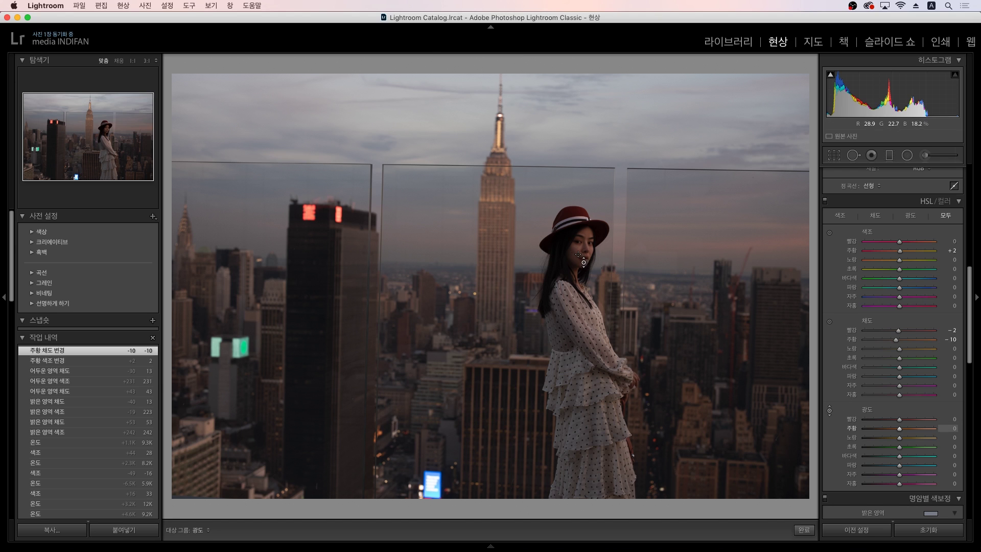
{"action": "left_click_drag", "start_coordinate": [573, 246], "coordinate": [573, 204]}
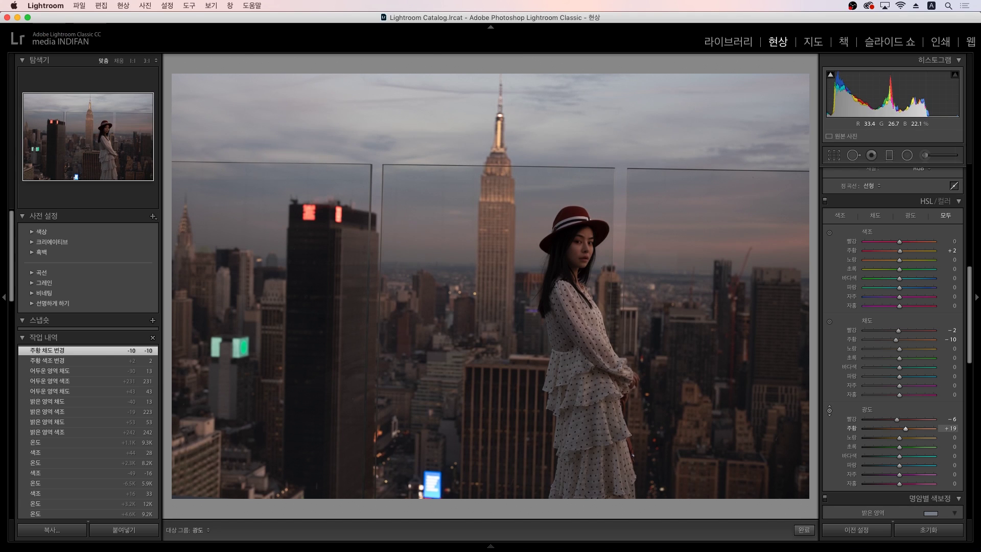
{"action": "left_click_drag", "start_coordinate": [578, 253], "coordinate": [578, 253]}
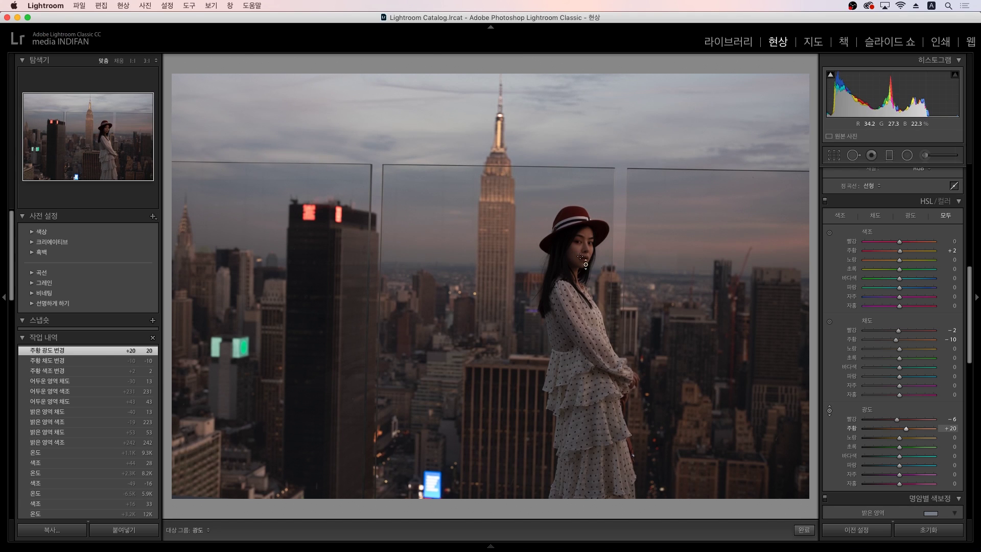
{"action": "key", "text": "Escape"}
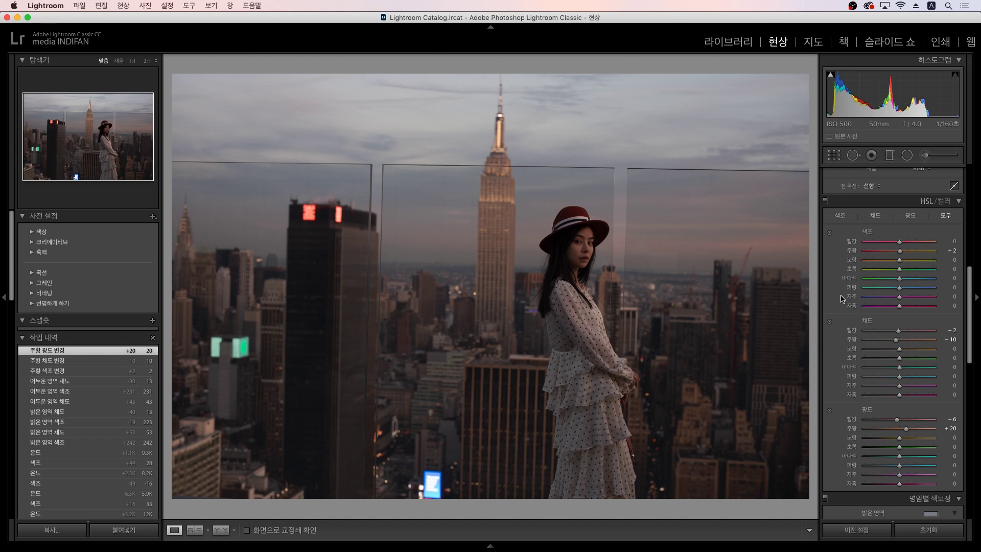
Step: Apply the Level Upright correction in the Transform panel to straighten the skyline
{"action": "scroll", "coordinate": [842, 298], "scroll_direction": "up", "scroll_amount": 5}
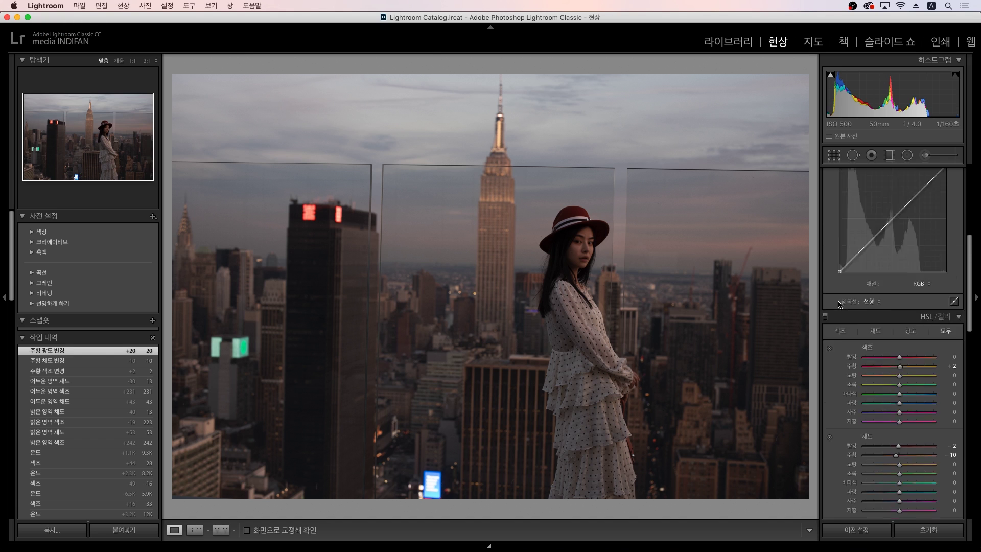
{"action": "scroll", "coordinate": [840, 302], "scroll_direction": "down", "scroll_amount": 10}
{"action": "scroll", "coordinate": [849, 358], "scroll_direction": "down", "scroll_amount": 10}
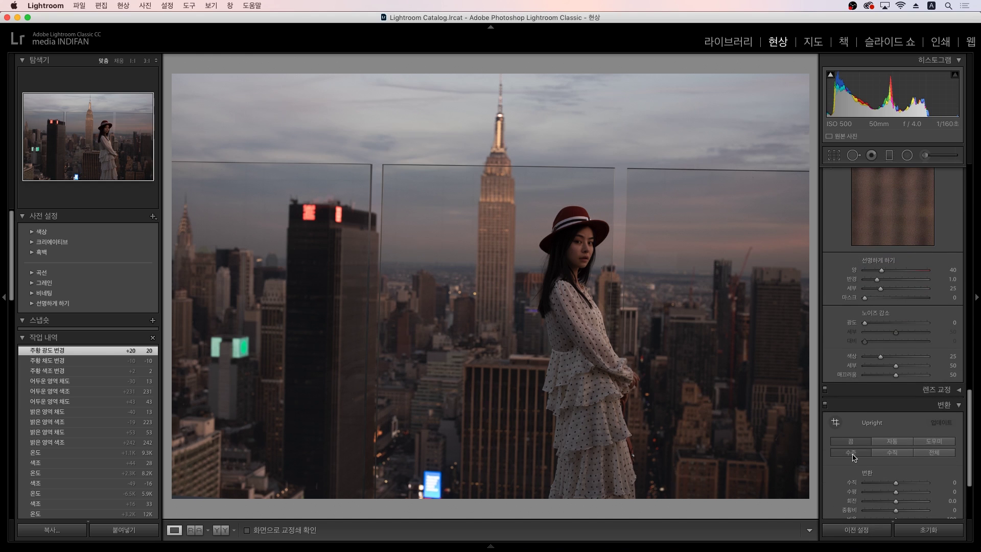
{"action": "left_click", "coordinate": [851, 453]}
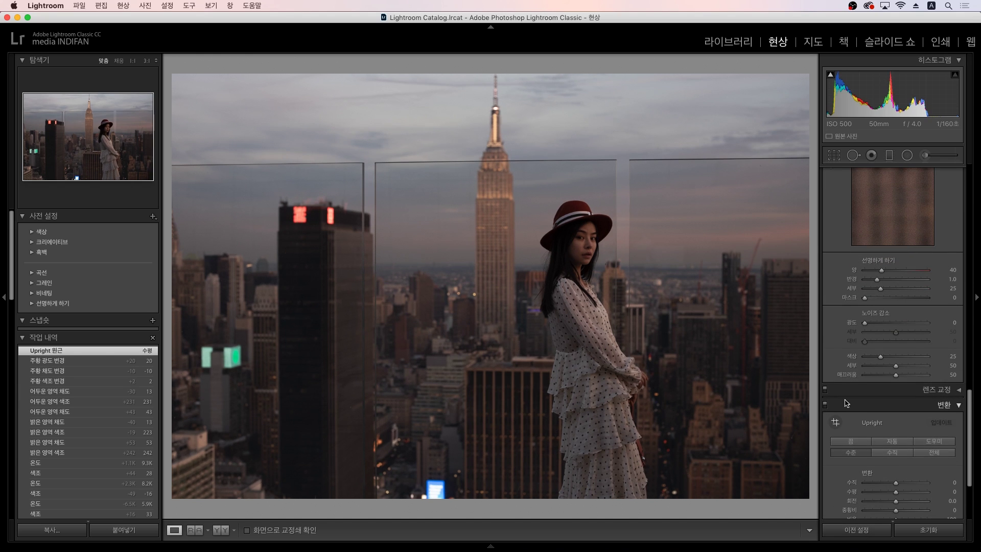
{"action": "scroll", "coordinate": [837, 380], "scroll_direction": "up", "scroll_amount": 3}
{"action": "scroll", "coordinate": [837, 380], "scroll_direction": "up", "scroll_amount": 12}
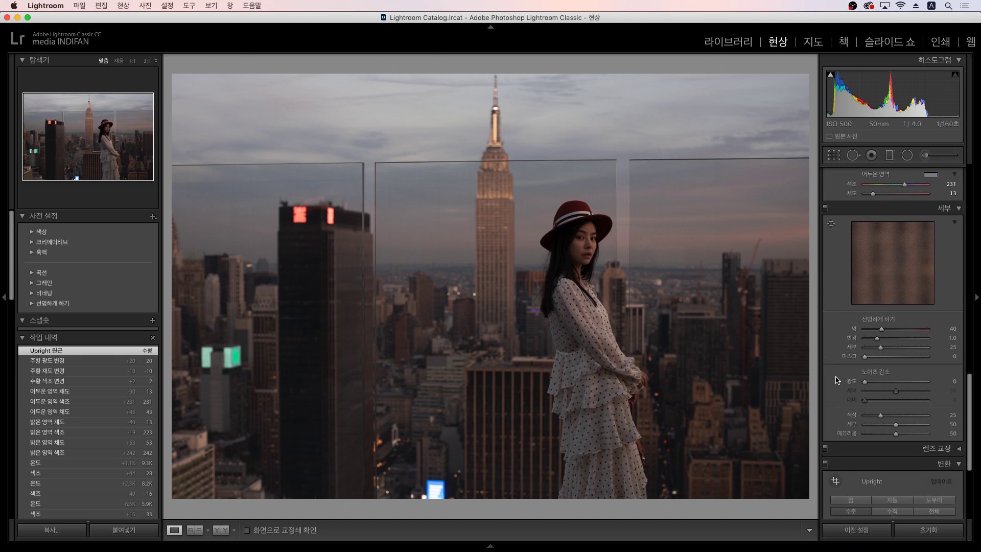
{"action": "scroll", "coordinate": [840, 380], "scroll_direction": "up", "scroll_amount": 1}
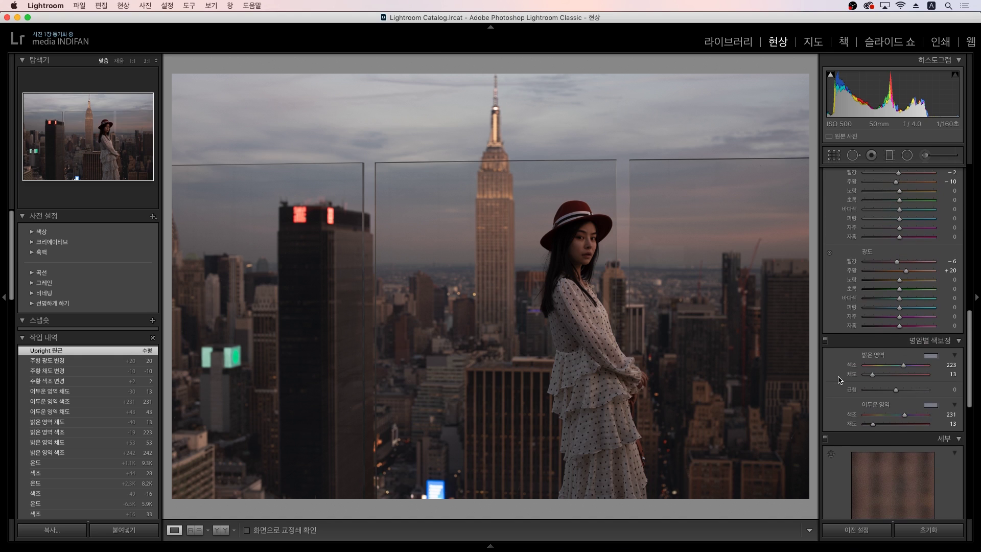
{"action": "scroll", "coordinate": [841, 380], "scroll_direction": "up", "scroll_amount": 3}
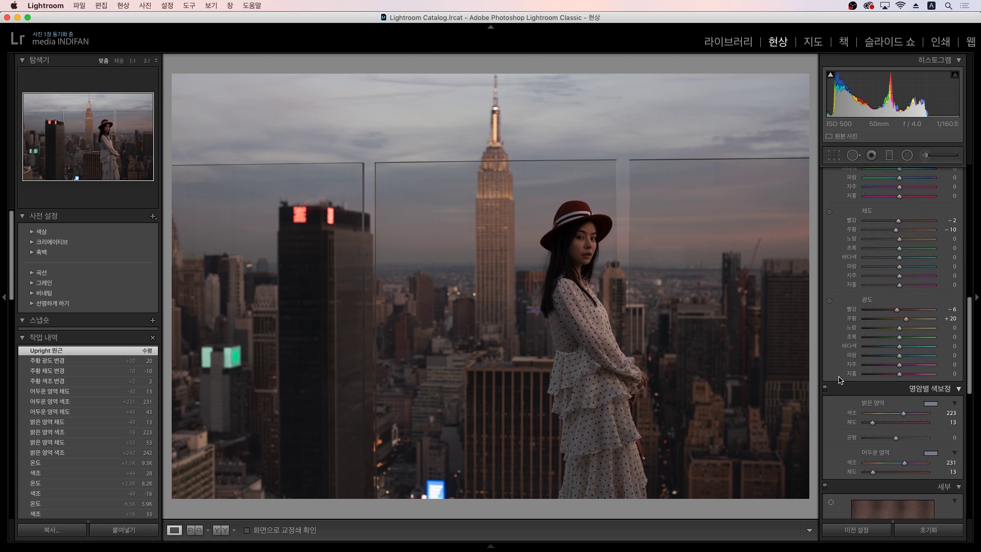
{"action": "scroll", "coordinate": [850, 375], "scroll_direction": "up", "scroll_amount": 20}
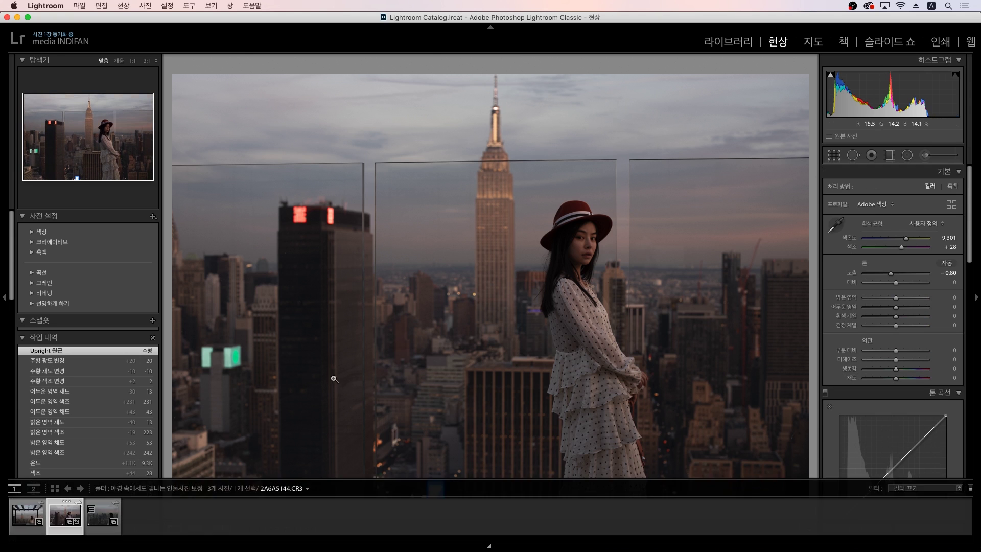
Step: Move to the glass-balcony portrait and straighten it with Level Upright correction
{"action": "key", "text": "Right"}
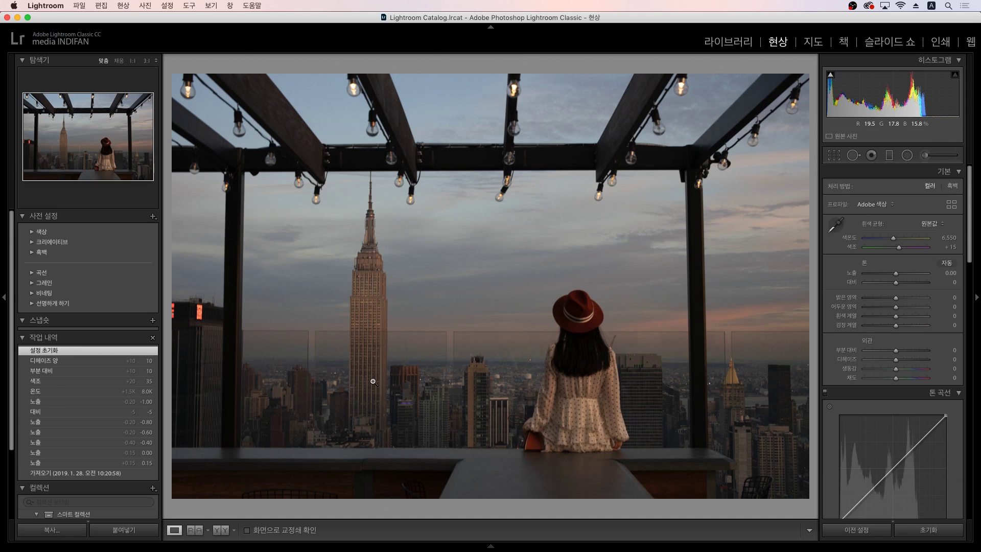
{"action": "key", "text": "Right"}
{"action": "key", "text": "Right"}
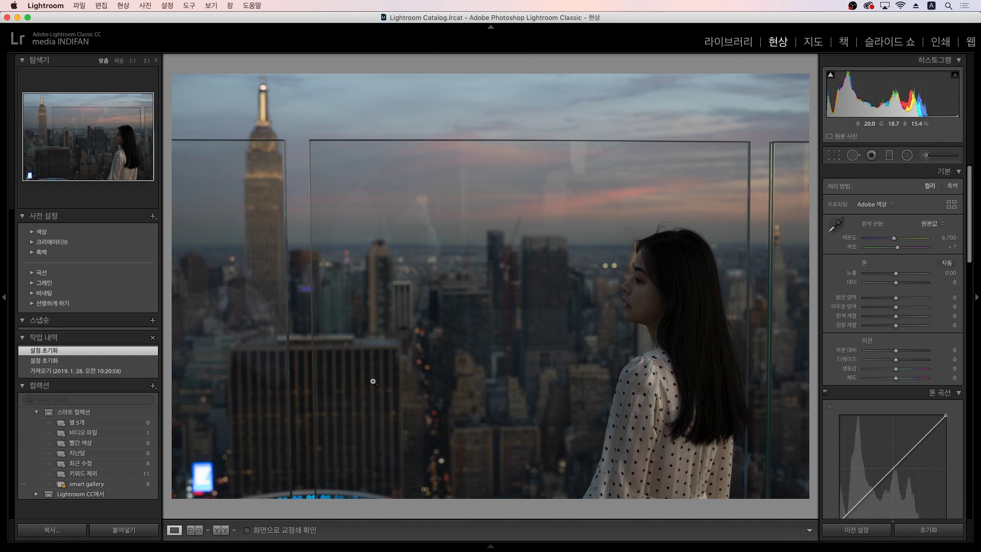
{"action": "key", "text": "Right"}
{"action": "key", "text": "Left"}
{"action": "scroll", "coordinate": [846, 291], "scroll_direction": "down", "scroll_amount": 15}
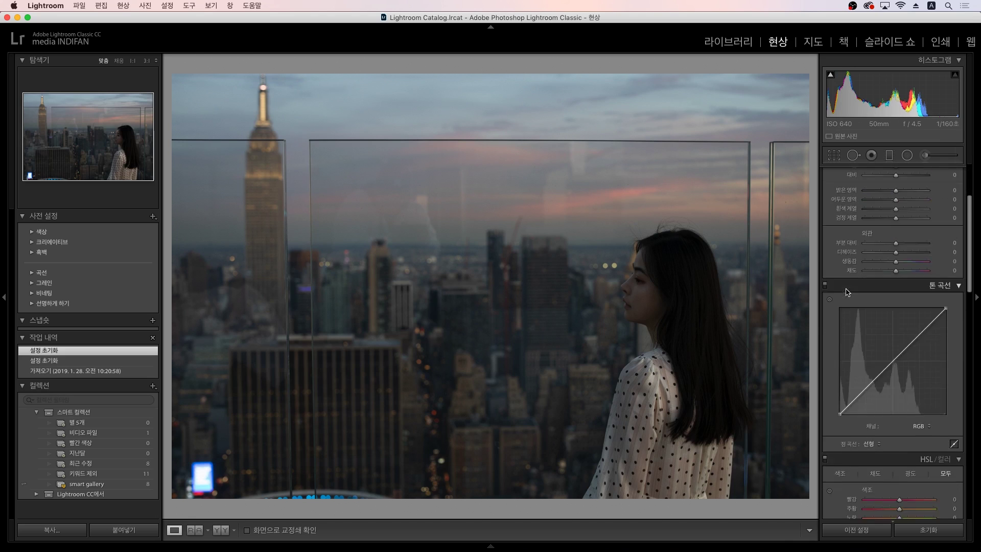
{"action": "scroll", "coordinate": [894, 409], "scroll_direction": "down", "scroll_amount": 10}
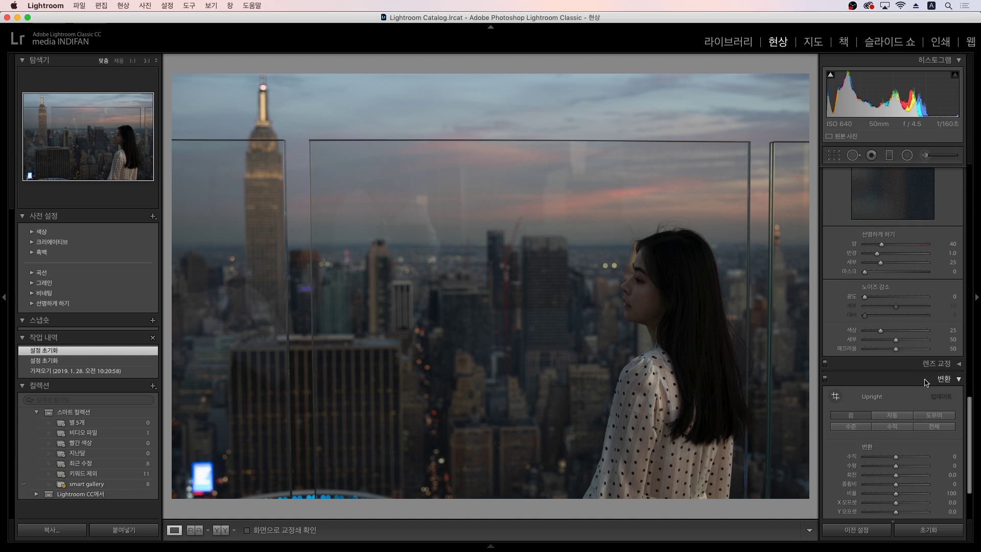
{"action": "scroll", "coordinate": [927, 382], "scroll_direction": "down", "scroll_amount": 1}
{"action": "left_click", "coordinate": [856, 414]}
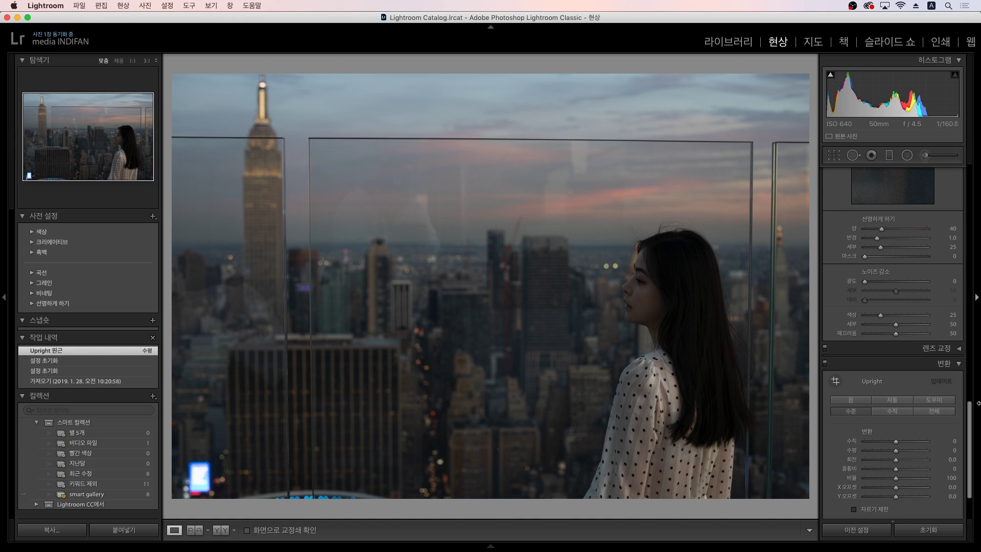
{"action": "scroll", "coordinate": [921, 352], "scroll_direction": "up", "scroll_amount": 10}
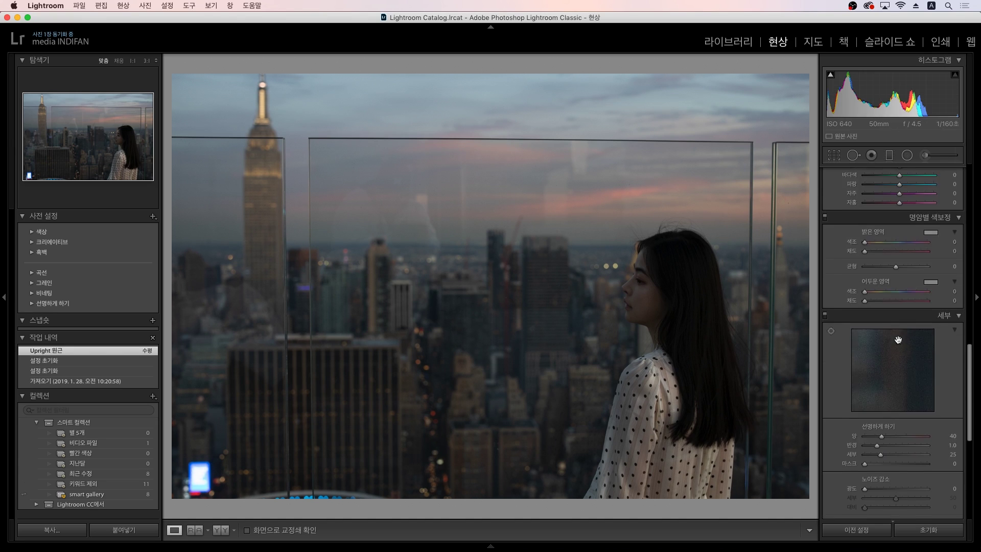
{"action": "scroll", "coordinate": [922, 352], "scroll_direction": "up", "scroll_amount": 12}
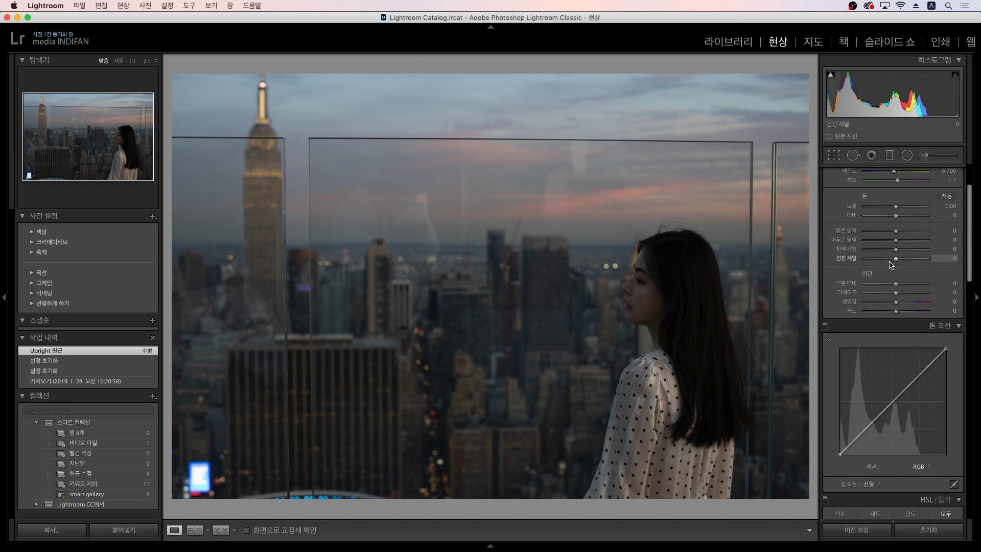
Step: Try exposure values -0.20 and -0.40, settling the exposure at -0.30
{"action": "left_click", "coordinate": [945, 265]}
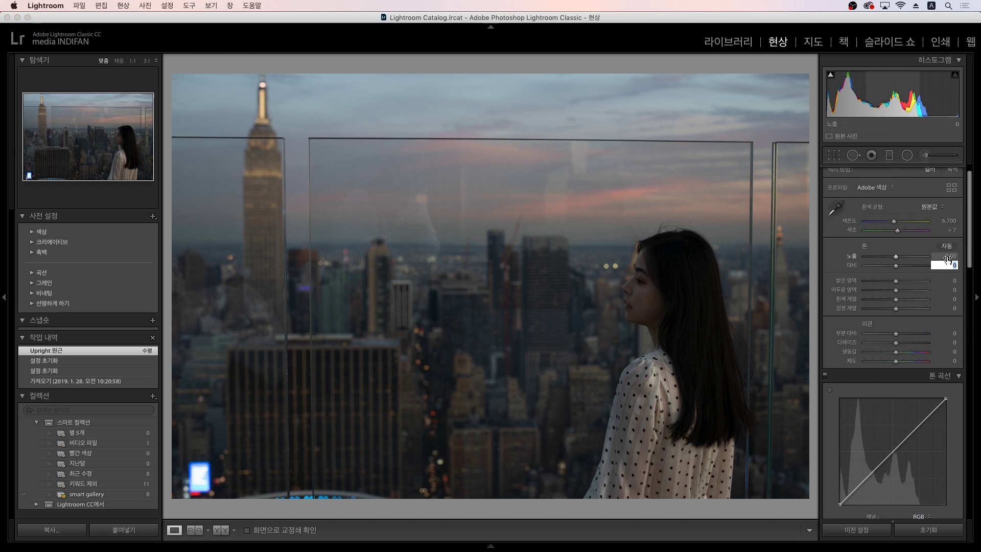
{"action": "left_click", "coordinate": [947, 256]}
{"action": "type", "text": "-0.2"}
{"action": "key", "text": "Return"}
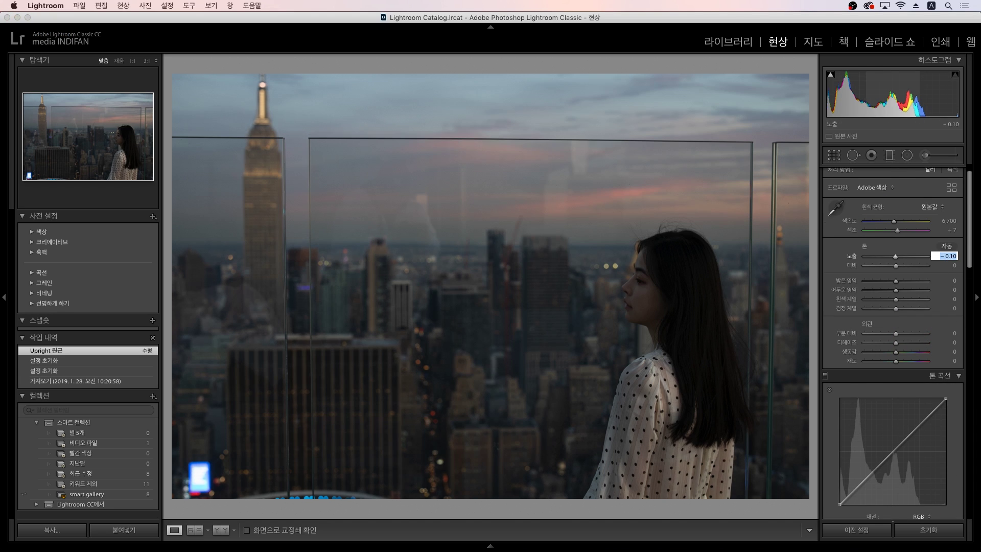
{"action": "type", "text": "-0.3"}
{"action": "key", "text": "Return"}
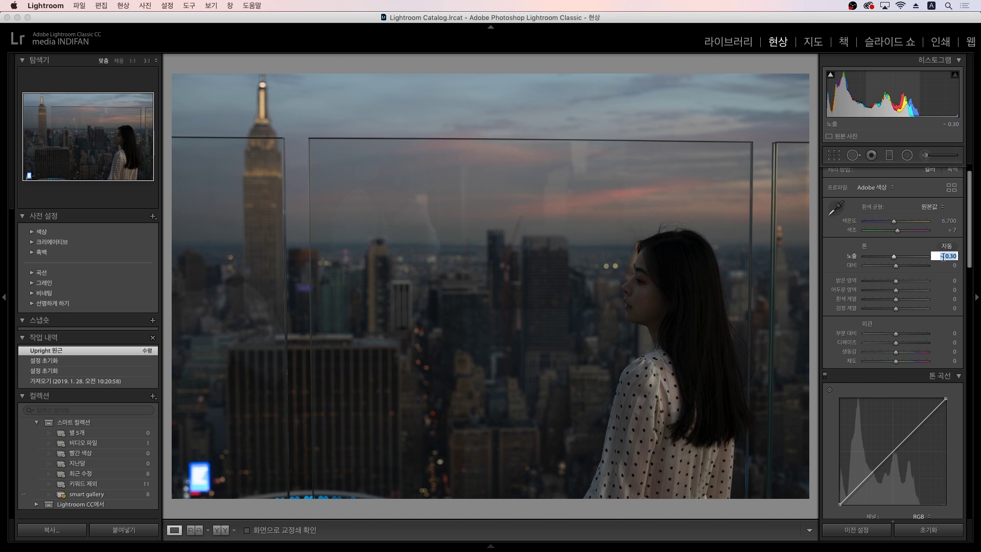
{"action": "type", "text": "-0.4"}
{"action": "key", "text": "Return"}
{"action": "left_click", "coordinate": [947, 256]}
{"action": "type", "text": "-0.3"}
{"action": "key", "text": "Return"}
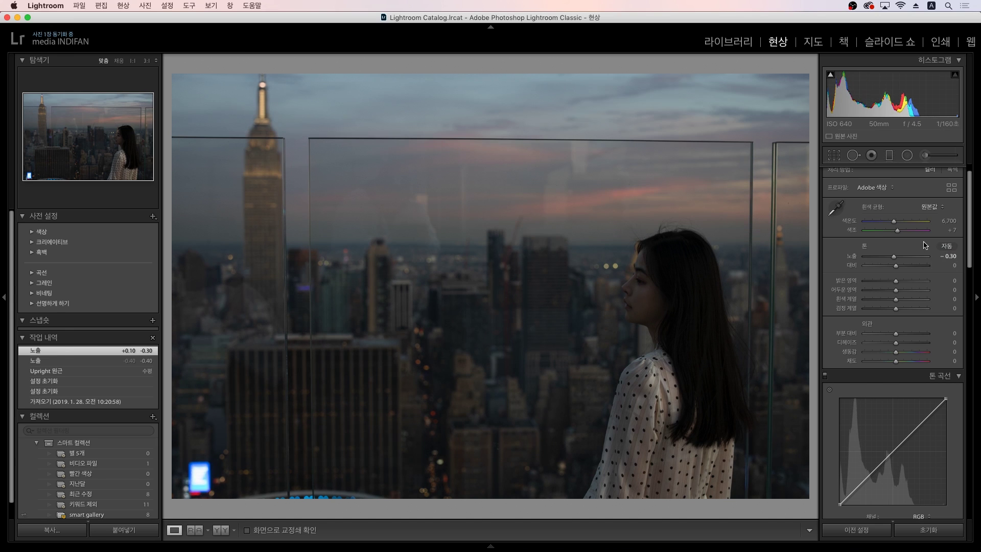
Step: Cool the white balance to 4,677, set contrast to -19 and pull highlights down to -68
{"action": "mouse_move", "coordinate": [894, 223]}
{"action": "left_mouse_down"}
{"action": "mouse_move", "coordinate": [882, 224]}
{"action": "mouse_move", "coordinate": [905, 234]}
{"action": "mouse_move", "coordinate": [896, 232]}
{"action": "left_mouse_up"}
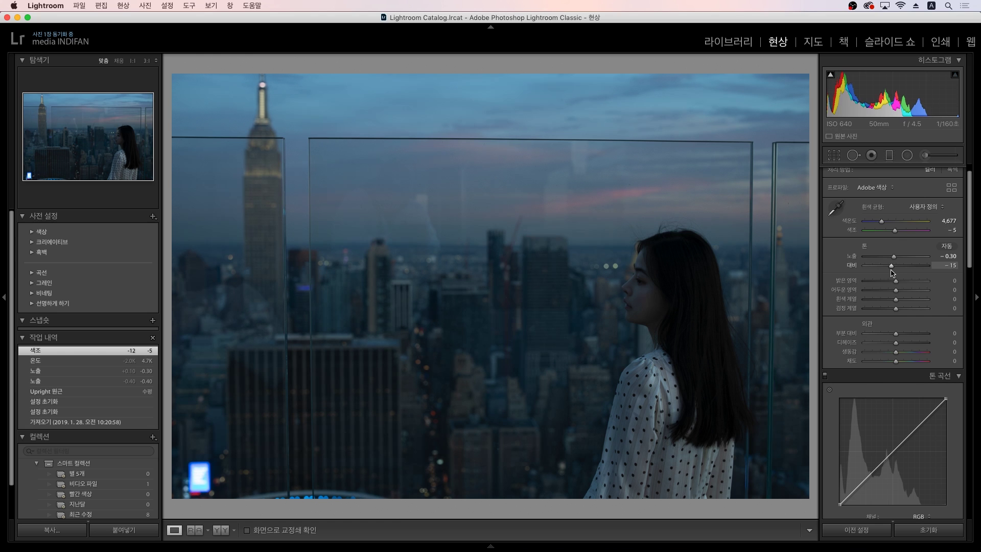
{"action": "left_click_drag", "start_coordinate": [898, 272], "coordinate": [892, 273]}
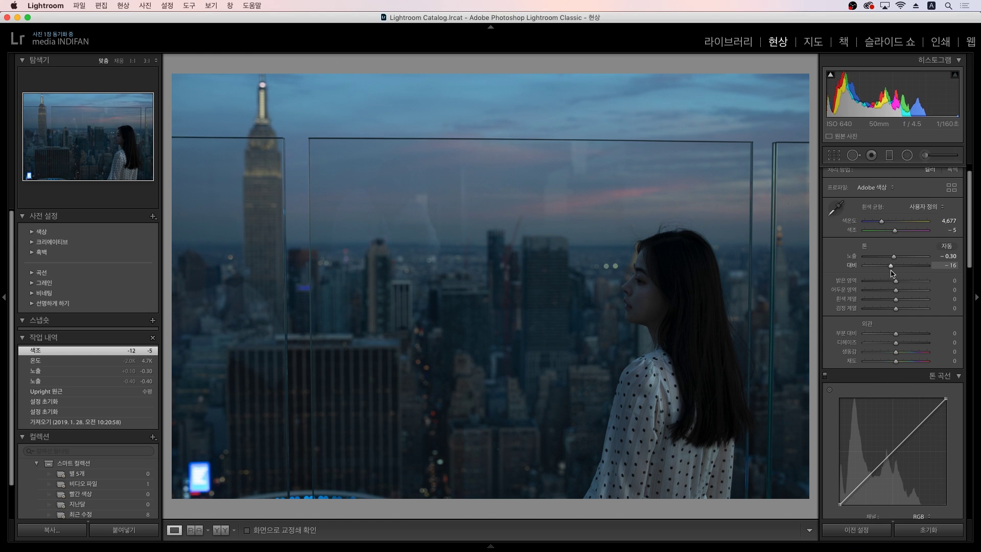
{"action": "mouse_move", "coordinate": [891, 273]}
{"action": "left_mouse_down"}
{"action": "mouse_move", "coordinate": [906, 274]}
{"action": "mouse_move", "coordinate": [891, 273]}
{"action": "left_mouse_up"}
{"action": "left_click_drag", "start_coordinate": [891, 274], "coordinate": [892, 274]}
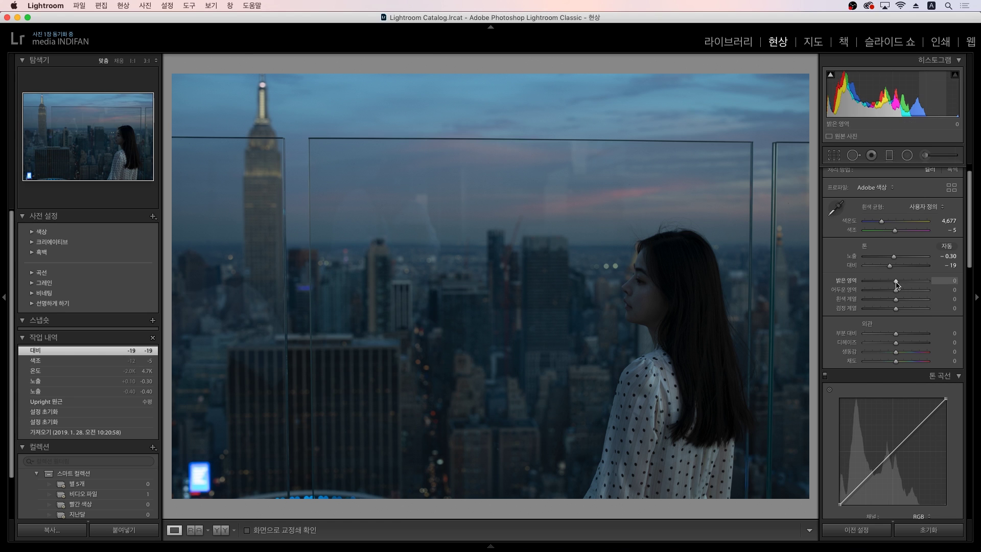
{"action": "left_click_drag", "start_coordinate": [898, 284], "coordinate": [914, 295]}
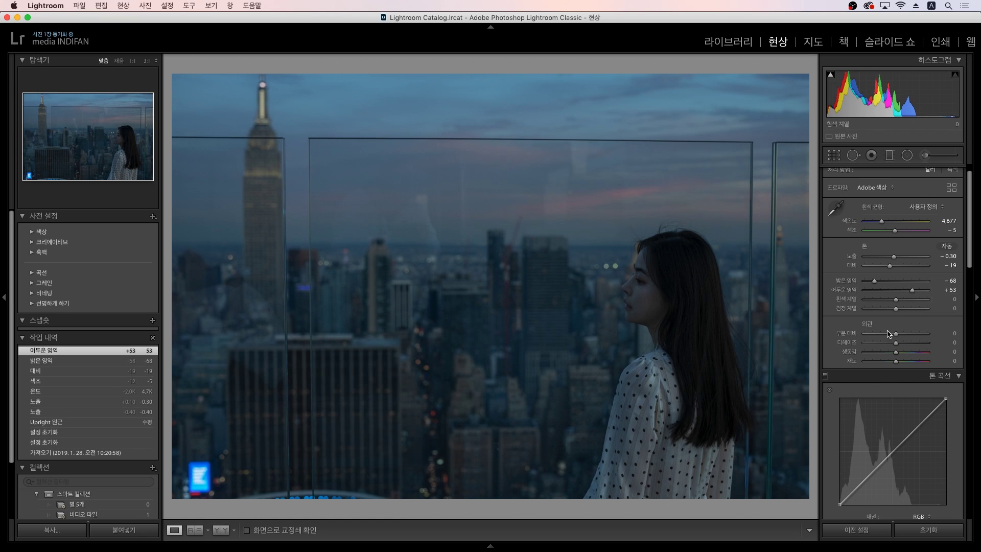
Step: Set clarity to +5 and boost vibrance to +35
{"action": "left_click_drag", "start_coordinate": [896, 336], "coordinate": [905, 336]}
{"action": "left_click", "coordinate": [944, 337]}
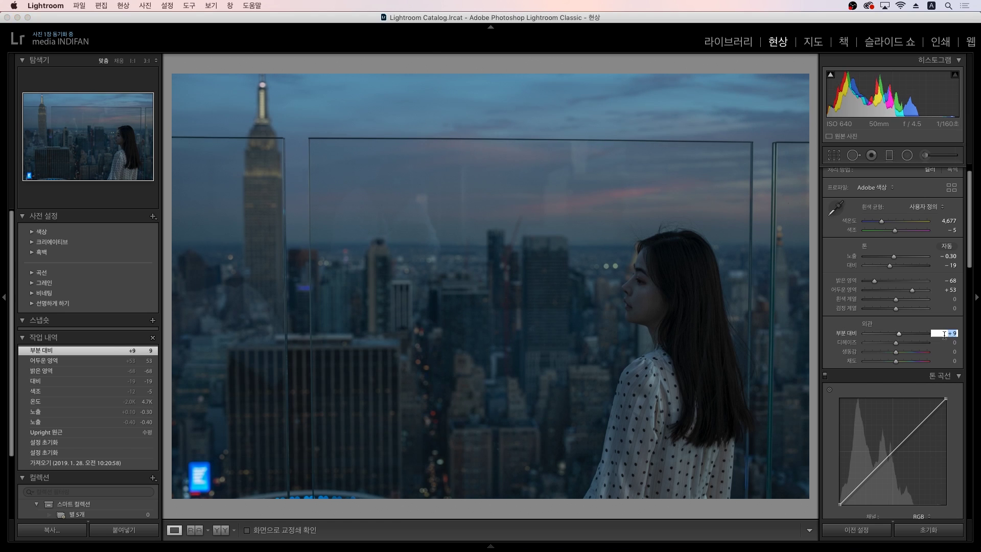
{"action": "type", "text": "5"}
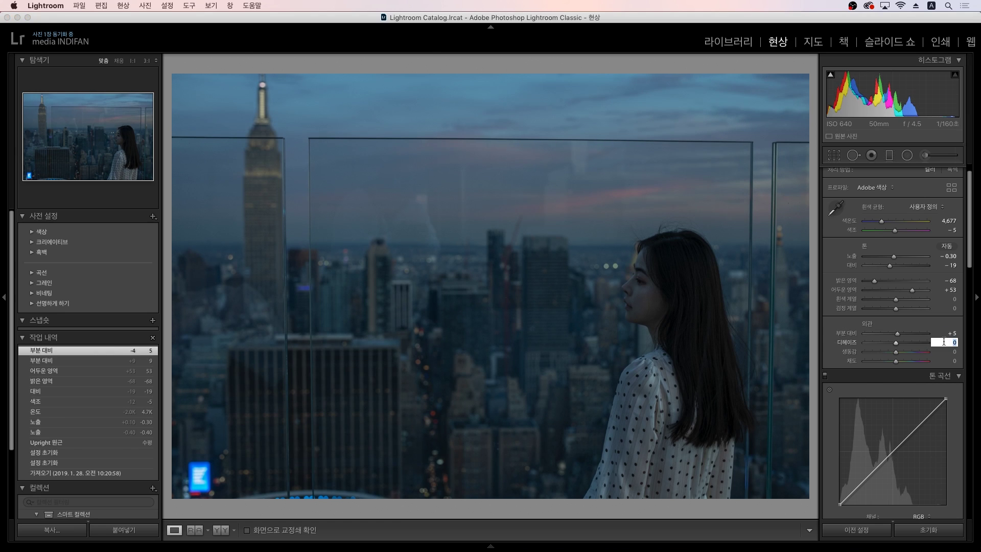
{"action": "key", "text": "Return"}
{"action": "left_click_drag", "start_coordinate": [897, 352], "coordinate": [910, 355]}
{"action": "scroll", "coordinate": [836, 326], "scroll_direction": "down", "scroll_amount": 3}
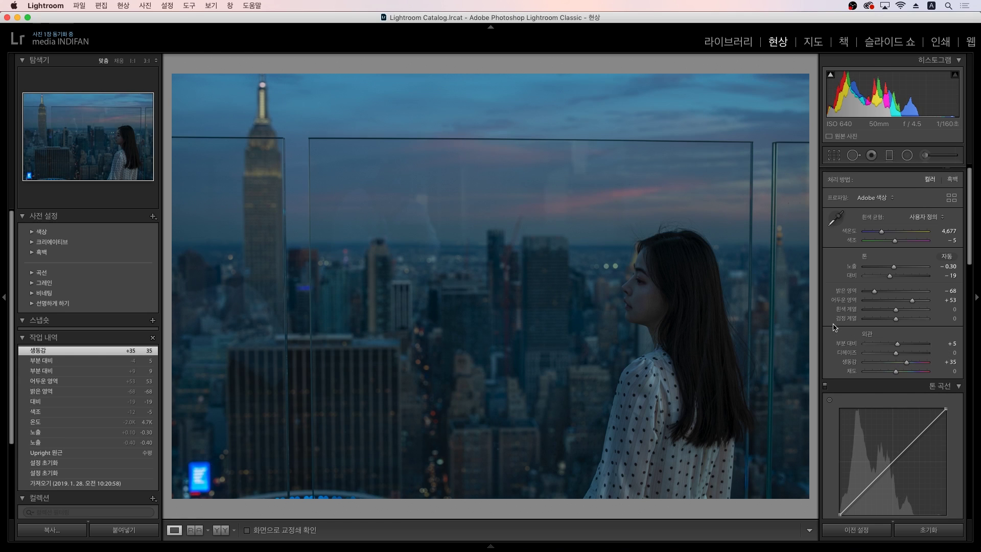
{"action": "scroll", "coordinate": [836, 327], "scroll_direction": "down", "scroll_amount": 1}
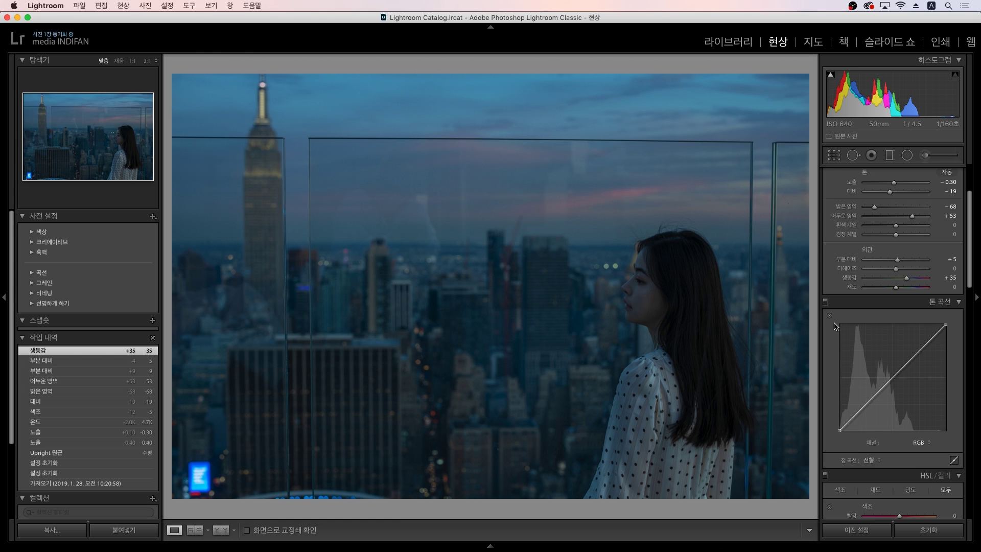
{"action": "scroll", "coordinate": [835, 327], "scroll_direction": "down", "scroll_amount": 5}
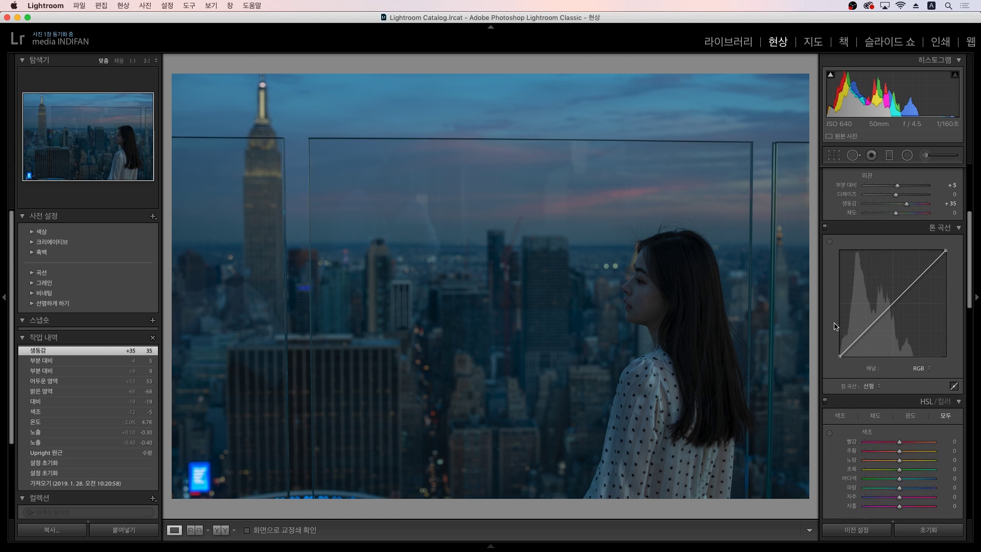
{"action": "left_click_drag", "start_coordinate": [839, 356], "coordinate": [861, 338]}
{"action": "right_click", "coordinate": [861, 338]}
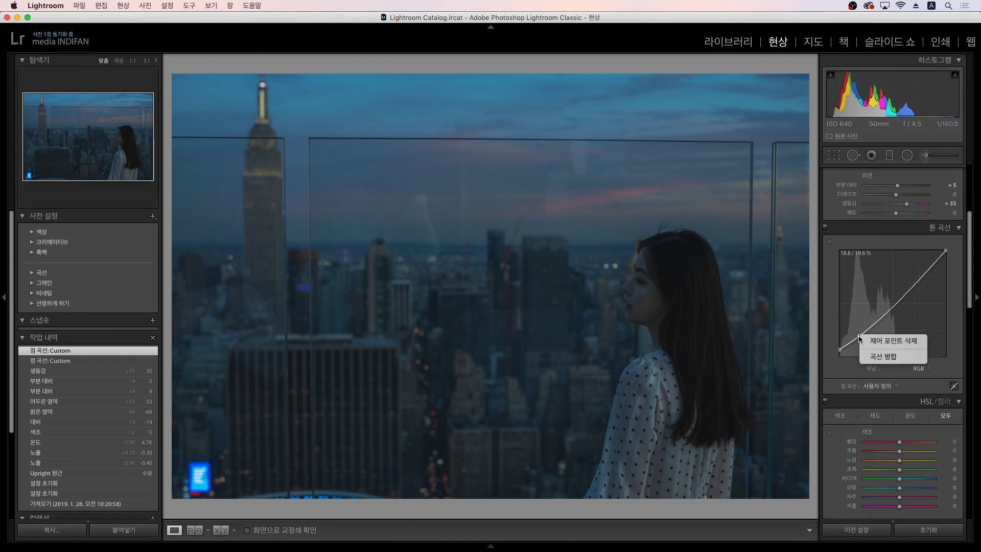
{"action": "left_click", "coordinate": [874, 356]}
{"action": "scroll", "coordinate": [837, 350], "scroll_direction": "down", "scroll_amount": 10}
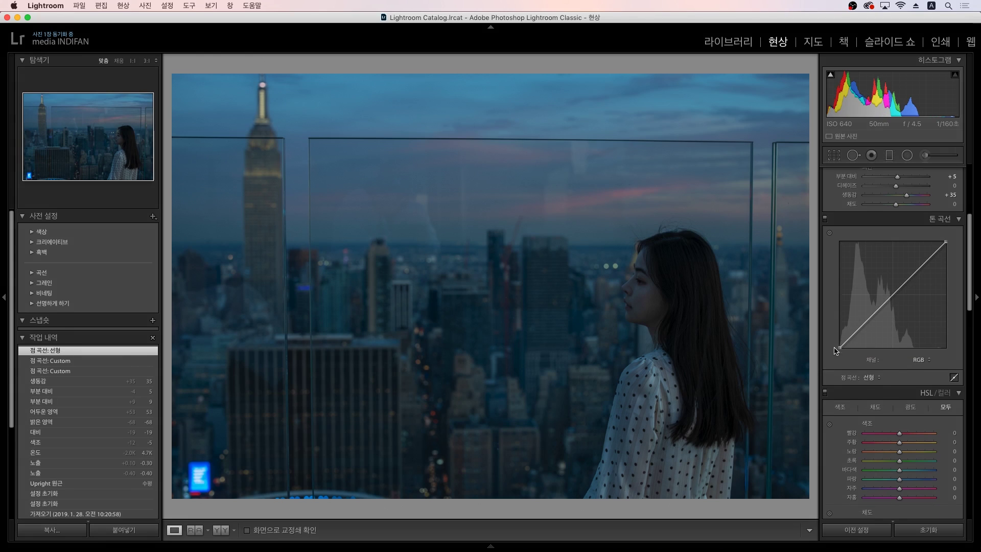
{"action": "scroll", "coordinate": [837, 351], "scroll_direction": "down", "scroll_amount": 3}
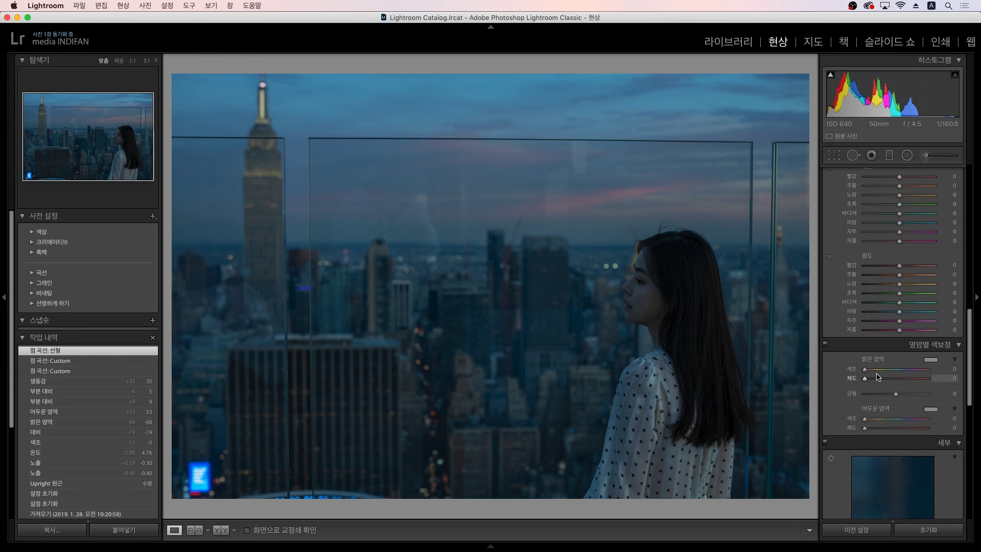
Step: Split-tone highlights to hue 196/saturation 15 and shadows to hue 80/saturation 9, then compare before/after
{"action": "mouse_move", "coordinate": [893, 383]}
{"action": "left_mouse_down"}
{"action": "mouse_move", "coordinate": [873, 374]}
{"action": "mouse_move", "coordinate": [920, 377]}
{"action": "mouse_move", "coordinate": [903, 378]}
{"action": "left_mouse_up"}
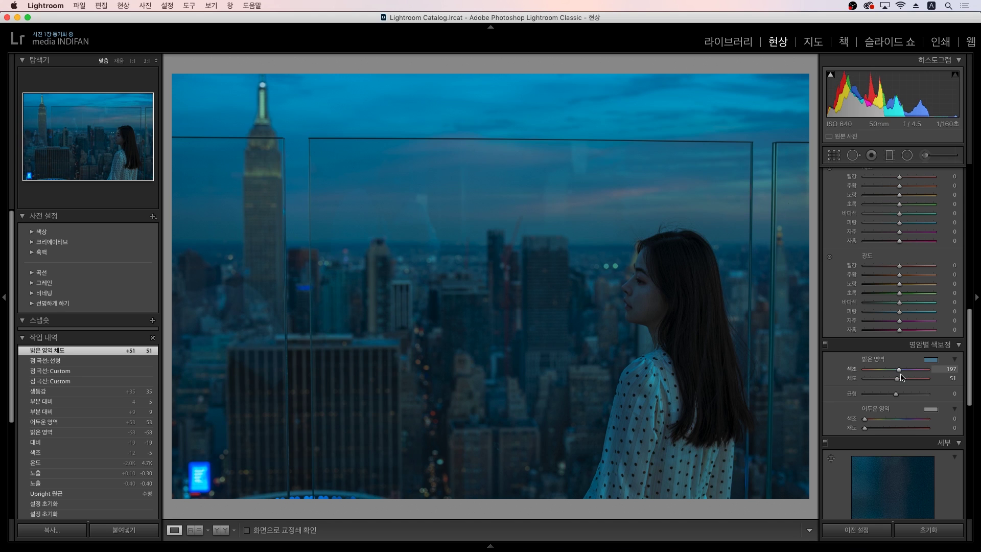
{"action": "left_click_drag", "start_coordinate": [902, 379], "coordinate": [875, 382]}
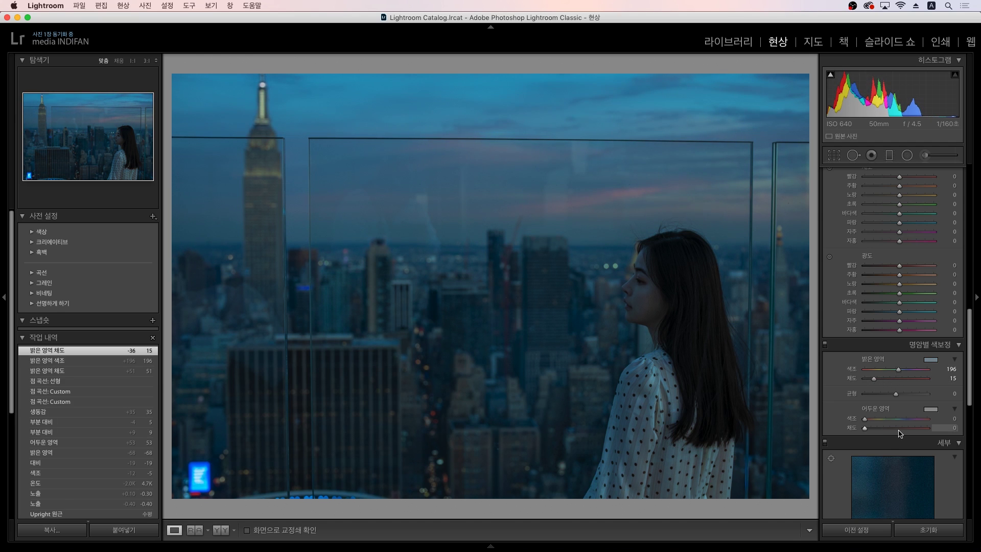
{"action": "left_click", "coordinate": [899, 428]}
{"action": "mouse_move", "coordinate": [866, 419]}
{"action": "left_mouse_down"}
{"action": "mouse_move", "coordinate": [911, 426]}
{"action": "mouse_move", "coordinate": [875, 433]}
{"action": "mouse_move", "coordinate": [879, 421]}
{"action": "left_mouse_up"}
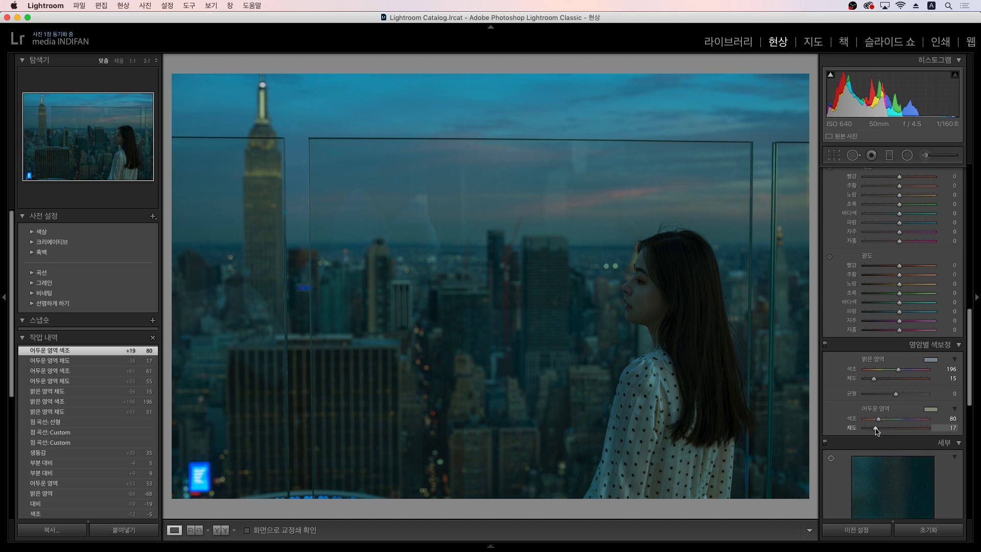
{"action": "left_click_drag", "start_coordinate": [876, 430], "coordinate": [871, 431]}
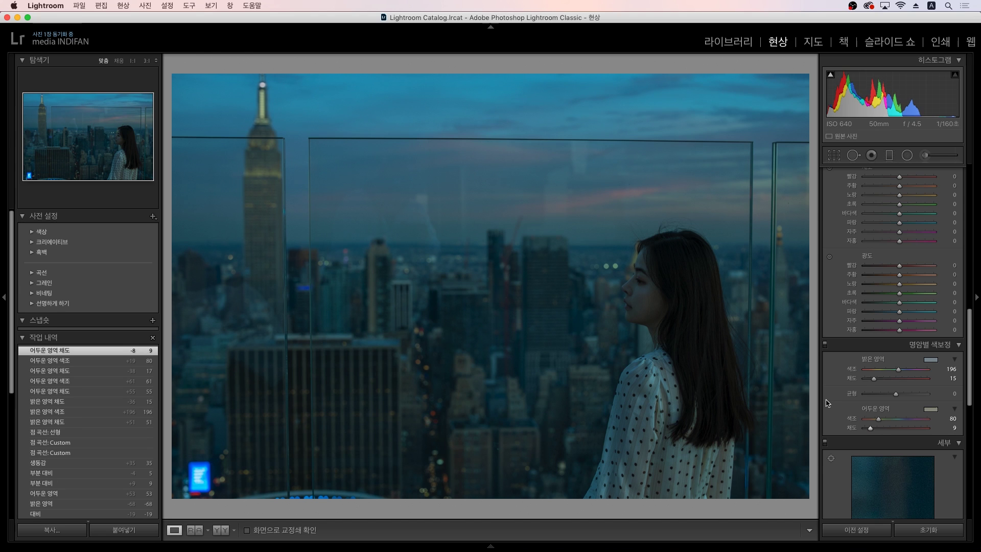
{"action": "key", "text": "backslash"}
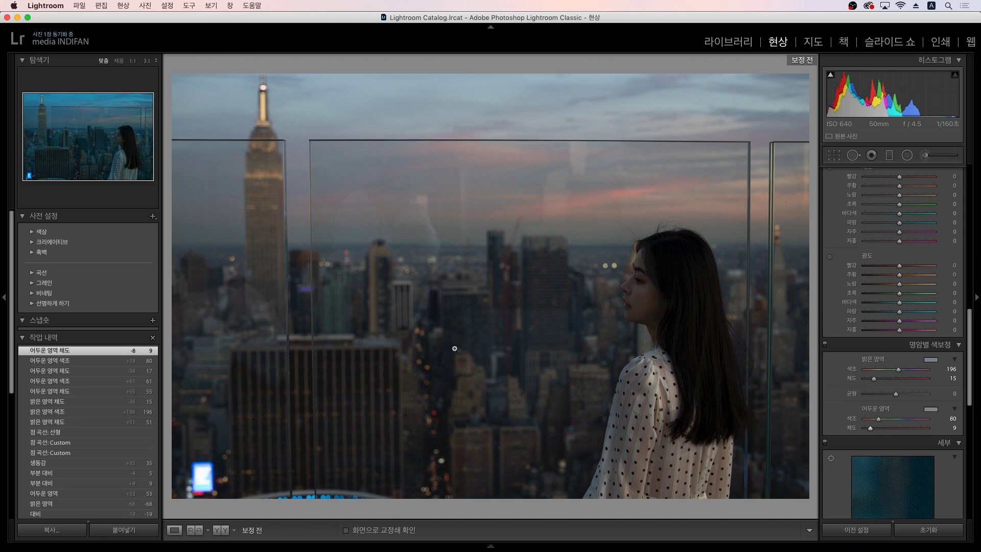
{"action": "key", "text": "backslash"}
{"action": "key", "text": "backslash"}
{"action": "key", "text": "backslash"}
{"action": "key", "text": "backslash"}
{"action": "key", "text": "backslash"}
Step: Warm the portrait's white balance from Temp 4,677 to about 5,888
{"action": "scroll", "coordinate": [851, 359], "scroll_direction": "up", "scroll_amount": 15}
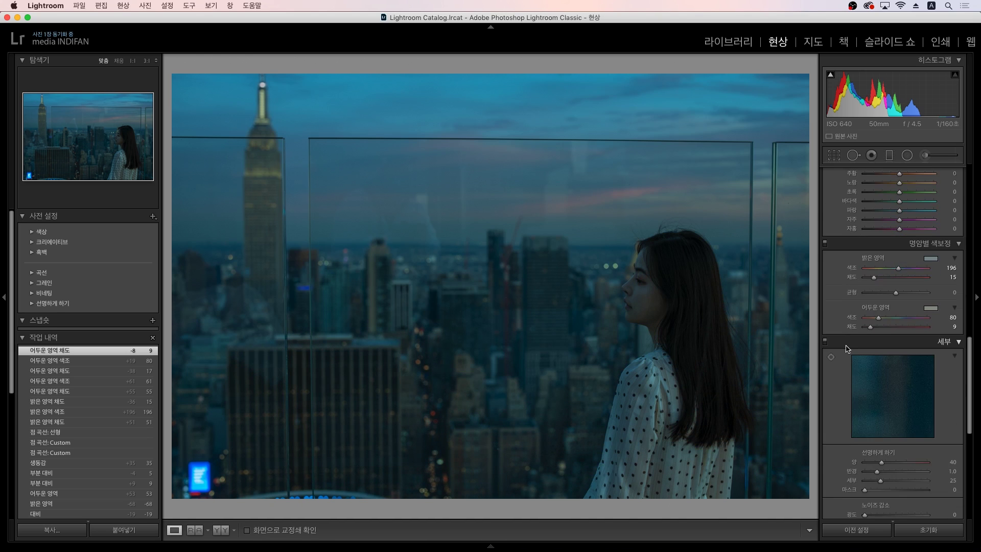
{"action": "scroll", "coordinate": [848, 339], "scroll_direction": "up", "scroll_amount": 2}
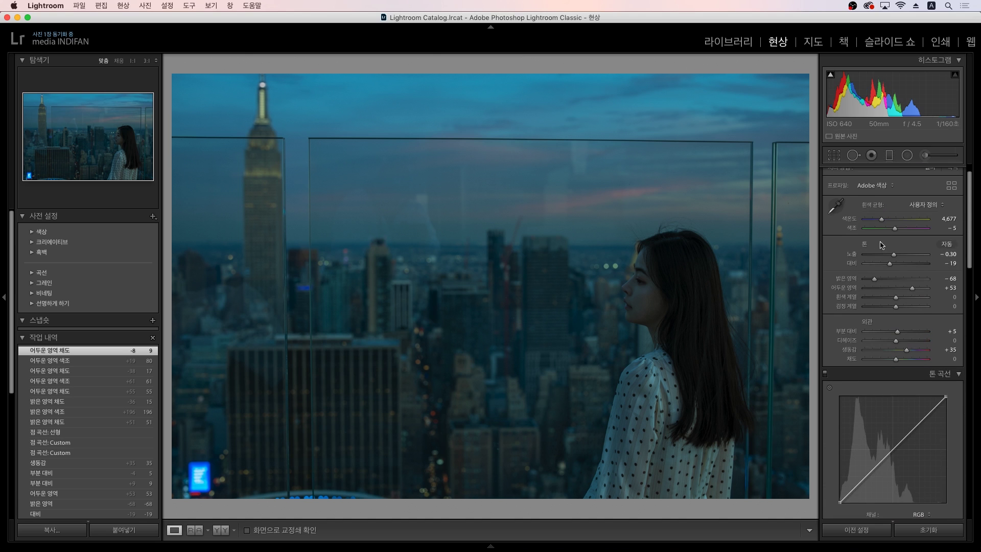
{"action": "left_click_drag", "start_coordinate": [883, 222], "coordinate": [890, 223]}
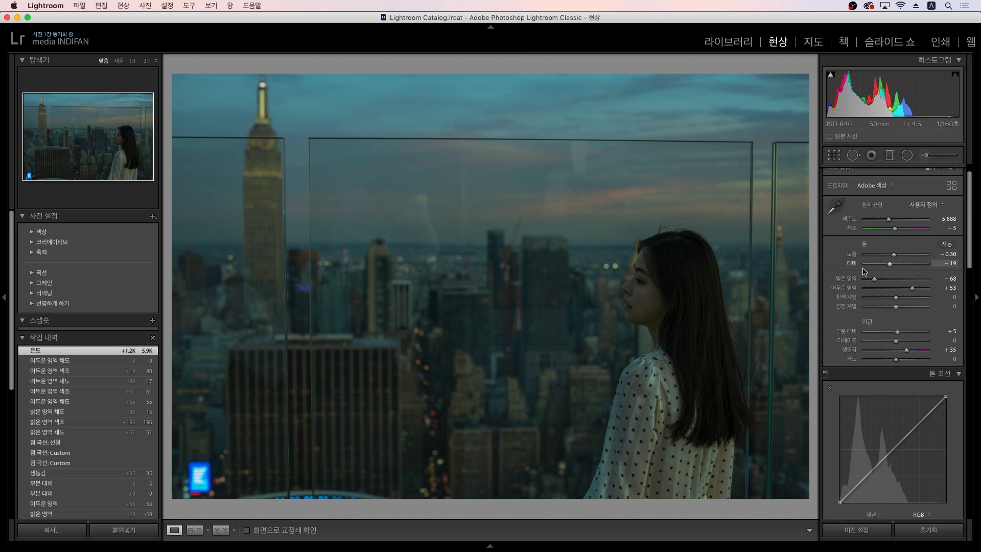
{"action": "scroll", "coordinate": [850, 280], "scroll_direction": "down", "scroll_amount": 5}
{"action": "scroll", "coordinate": [850, 280], "scroll_direction": "down", "scroll_amount": 2}
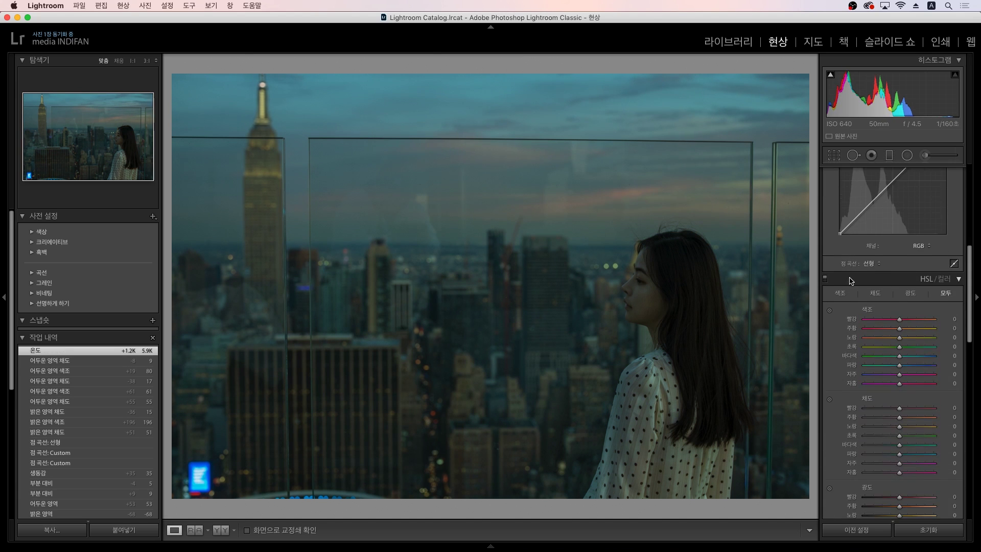
Step: On the face, shift orange/yellow hues to -36/-34, adjust their saturation, and raise luminance to +15
{"action": "left_click", "coordinate": [830, 295]}
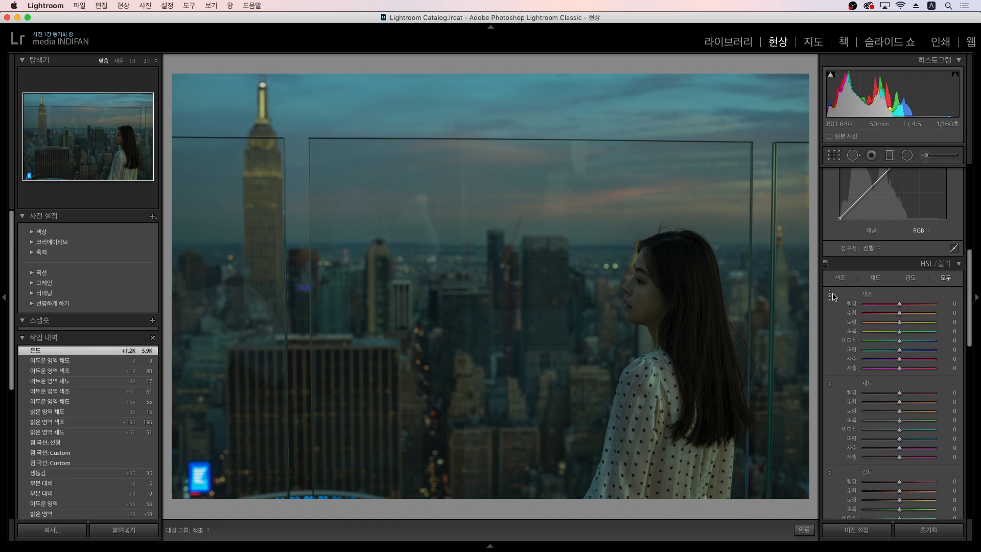
{"action": "scroll", "coordinate": [833, 295], "scroll_direction": "down", "scroll_amount": 2}
{"action": "left_click_drag", "start_coordinate": [647, 306], "coordinate": [647, 338]}
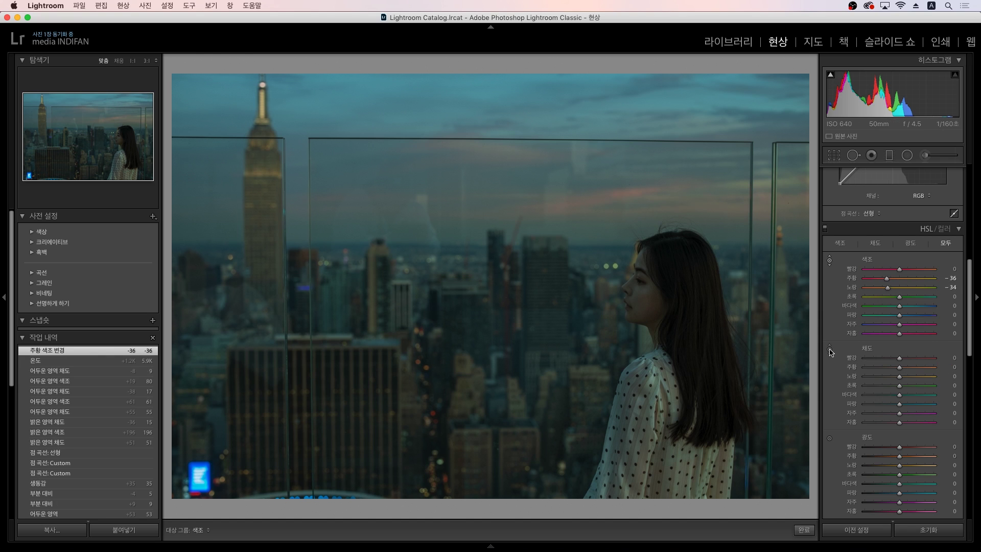
{"action": "left_click_drag", "start_coordinate": [740, 342], "coordinate": [741, 330]}
{"action": "left_click_drag", "start_coordinate": [317, 399], "coordinate": [317, 424]}
{"action": "left_click", "coordinate": [830, 438]}
{"action": "left_click_drag", "start_coordinate": [657, 315], "coordinate": [655, 303]}
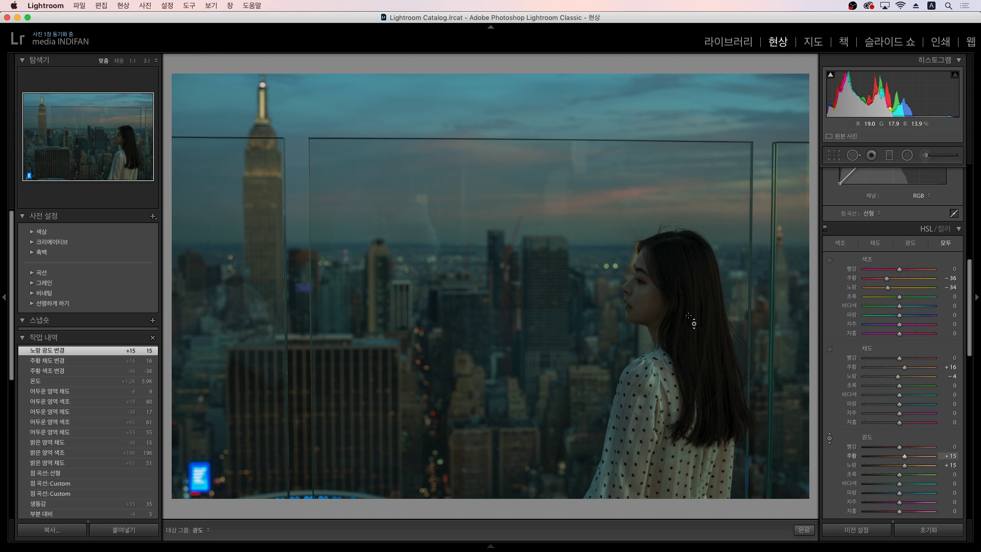
{"action": "left_click", "coordinate": [829, 439]}
Step: Set the Split Toning shadows saturation to 0
{"action": "scroll", "coordinate": [833, 421], "scroll_direction": "up", "scroll_amount": 1}
{"action": "scroll", "coordinate": [834, 413], "scroll_direction": "down", "scroll_amount": 13}
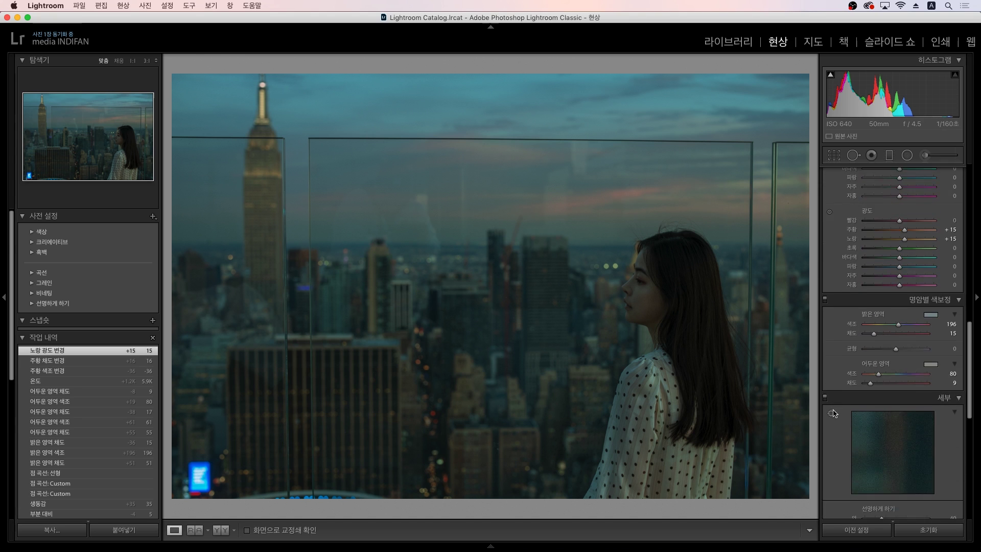
{"action": "scroll", "coordinate": [835, 414], "scroll_direction": "up", "scroll_amount": 11}
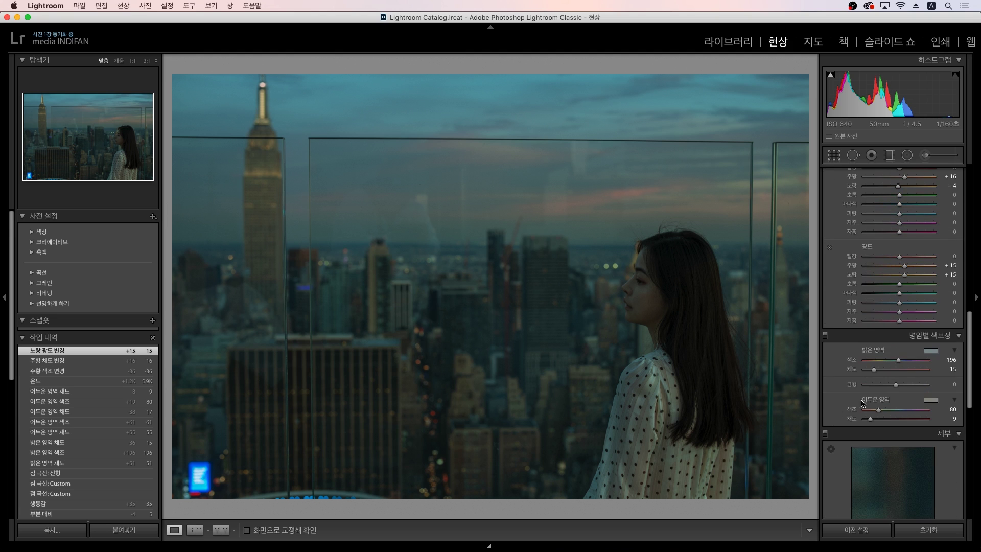
{"action": "left_click", "coordinate": [947, 419]}
{"action": "type", "text": "0"}
{"action": "key", "text": "Return"}
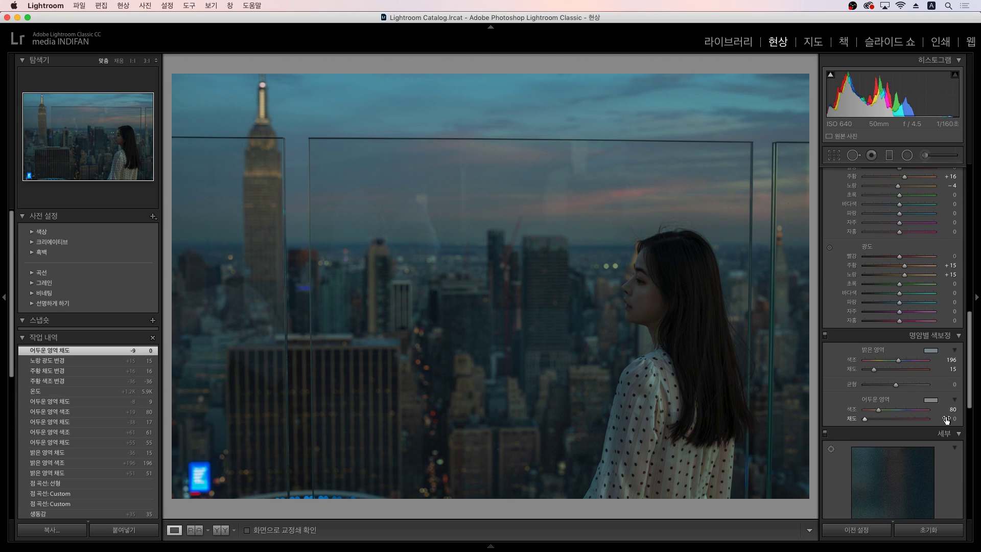
{"action": "scroll", "coordinate": [876, 358], "scroll_direction": "up", "scroll_amount": 15}
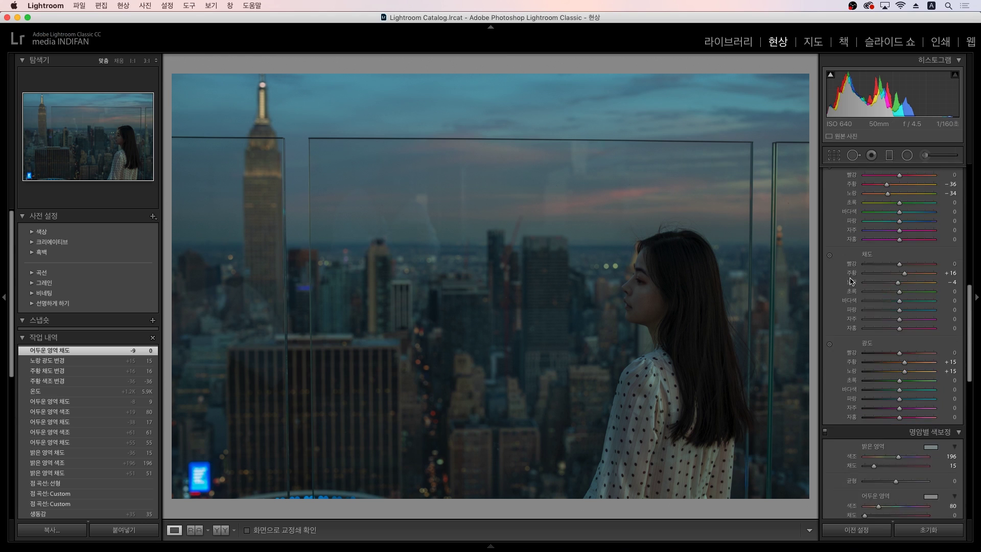
{"action": "scroll", "coordinate": [884, 308], "scroll_direction": "up", "scroll_amount": 8}
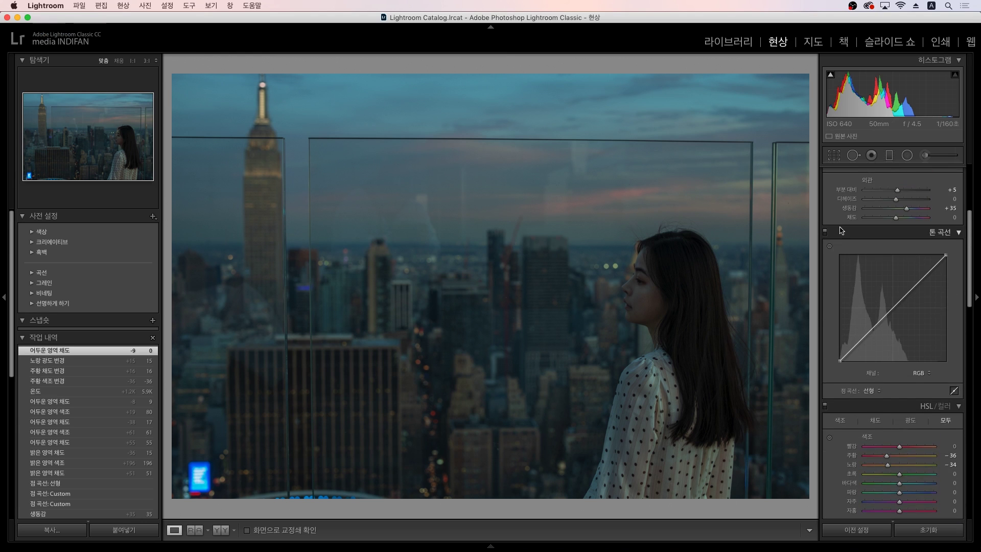
{"action": "scroll", "coordinate": [843, 232], "scroll_direction": "up", "scroll_amount": 3}
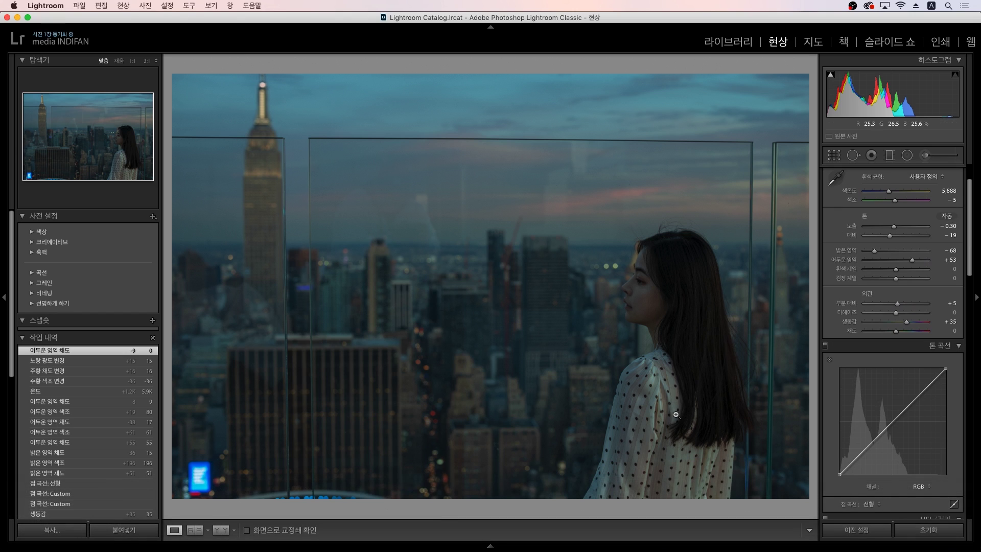
Step: Switch to the other three-photo folder and open the red-hat rooftop portrait in Develop
{"action": "mouse_move", "coordinate": [466, 517]}
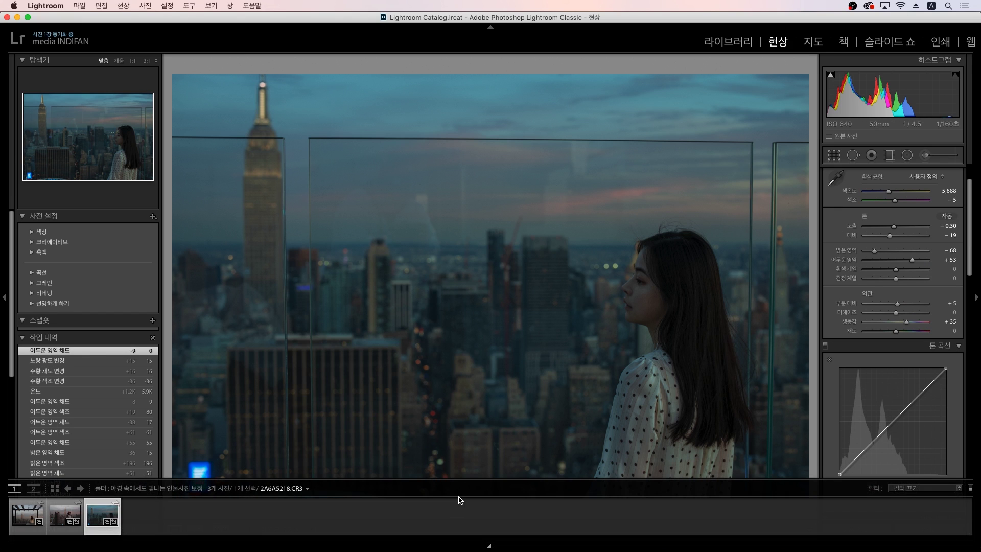
{"action": "key", "text": "g"}
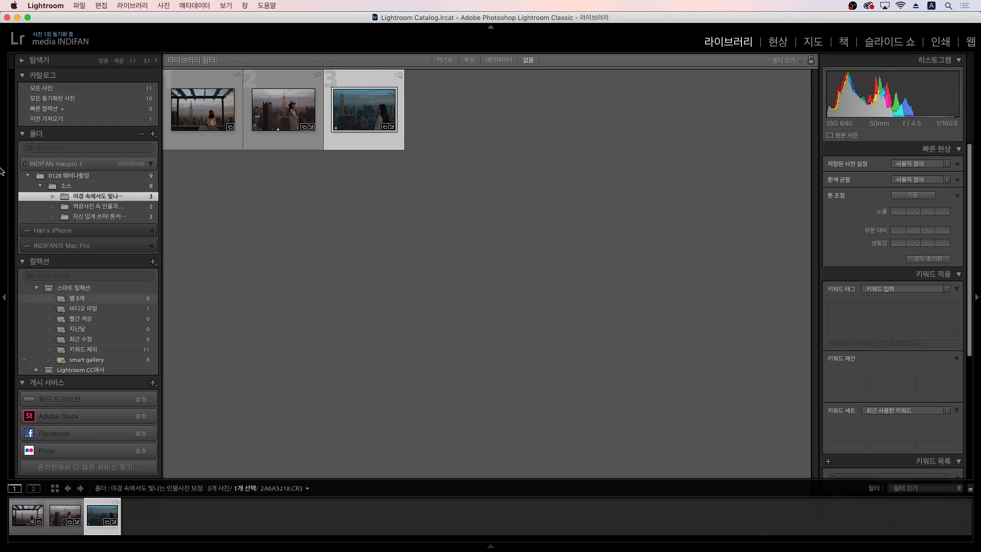
{"action": "left_click", "coordinate": [99, 216]}
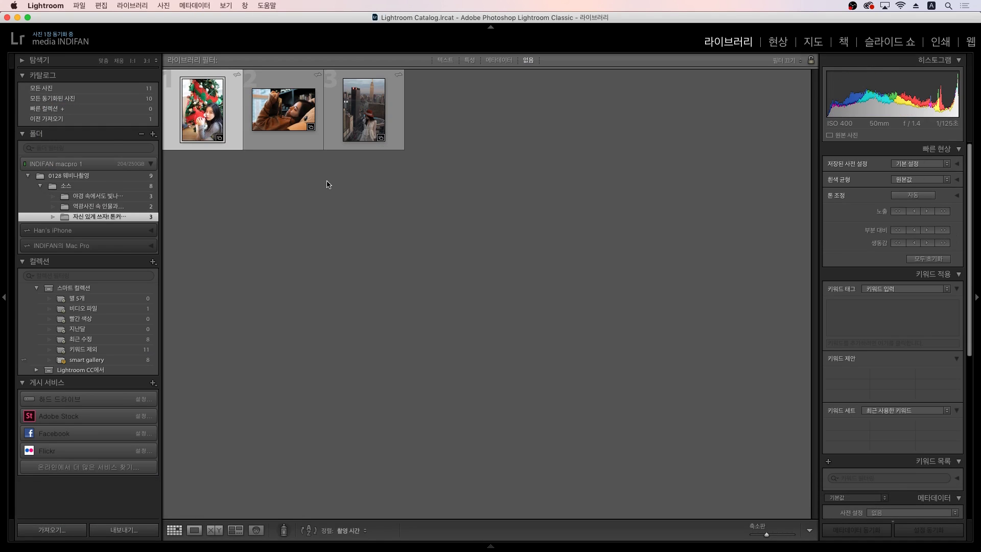
{"action": "key", "text": "e"}
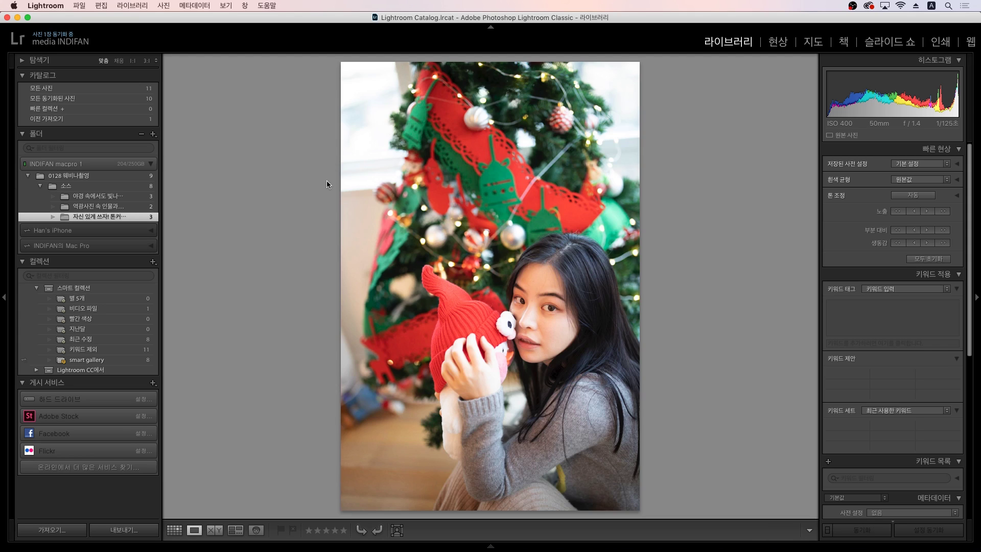
{"action": "key", "text": "Right"}
{"action": "key", "text": "Right"}
{"action": "key", "text": "Left"}
{"action": "key", "text": "Right"}
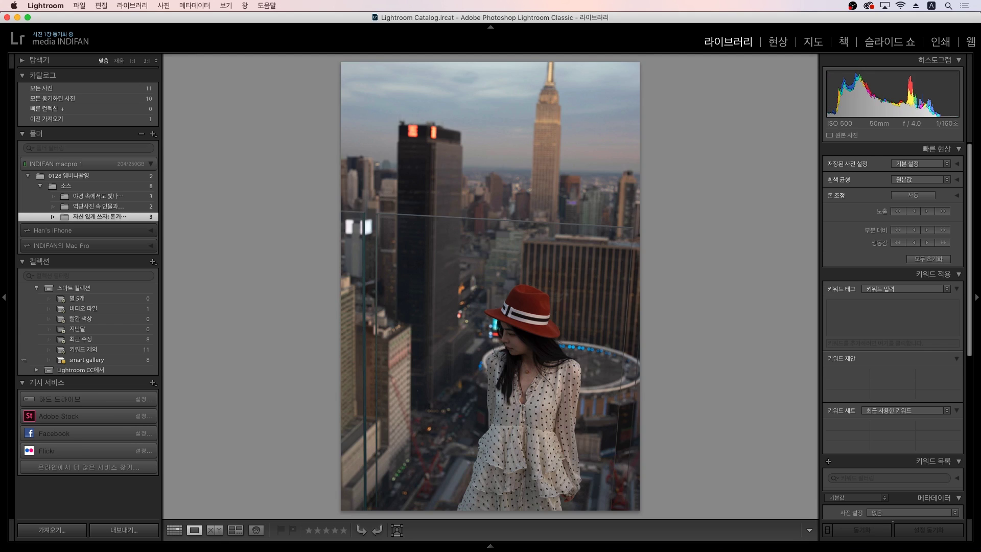
{"action": "key", "text": "d"}
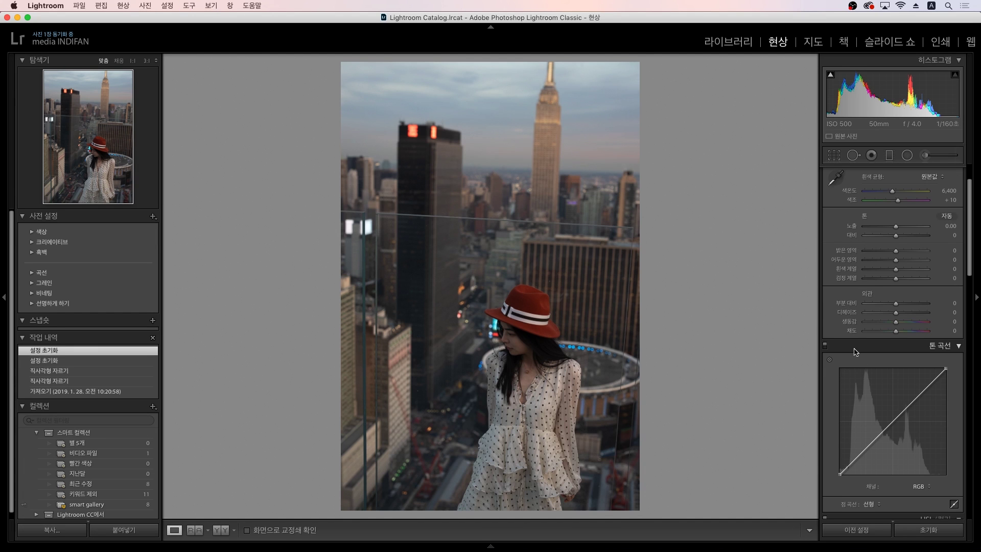
Step: Set the region curve's Highlights and Lights to +5, then return to the point curve
{"action": "scroll", "coordinate": [859, 357], "scroll_direction": "down", "scroll_amount": 5}
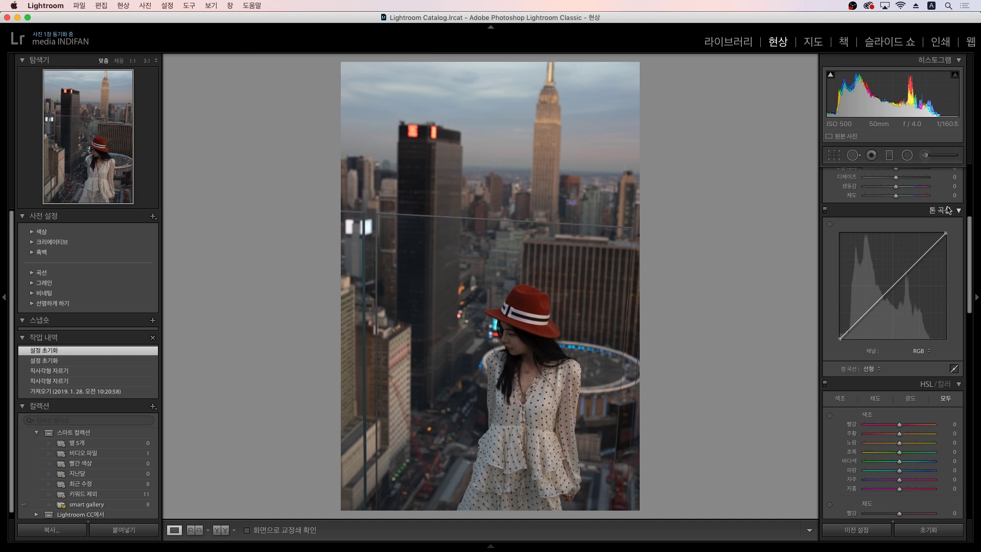
{"action": "left_click", "coordinate": [955, 369]}
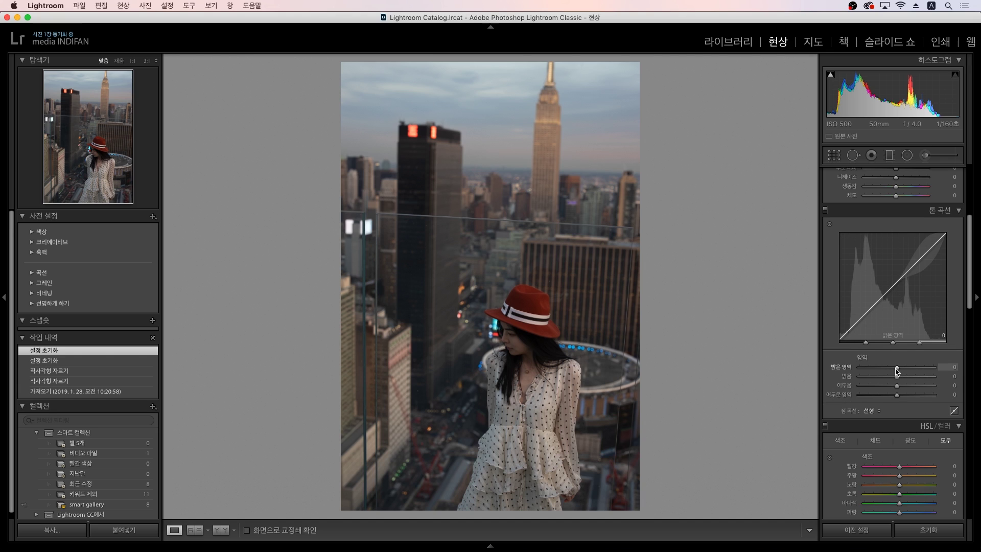
{"action": "mouse_move", "coordinate": [898, 372]}
{"action": "left_mouse_down"}
{"action": "mouse_move", "coordinate": [880, 377]}
{"action": "mouse_move", "coordinate": [914, 377]}
{"action": "mouse_move", "coordinate": [899, 377]}
{"action": "left_mouse_up"}
{"action": "key", "text": "0"}
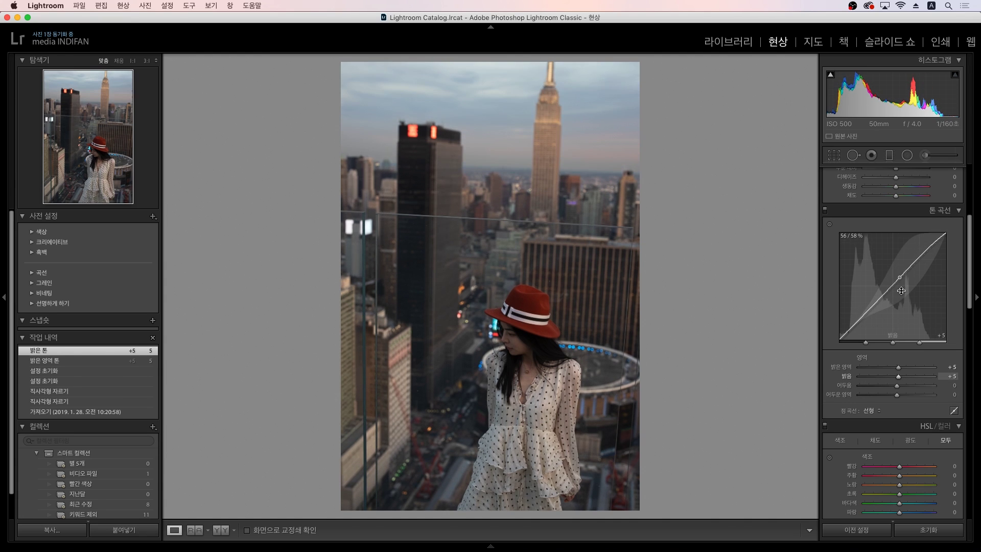
{"action": "left_click", "coordinate": [953, 412]}
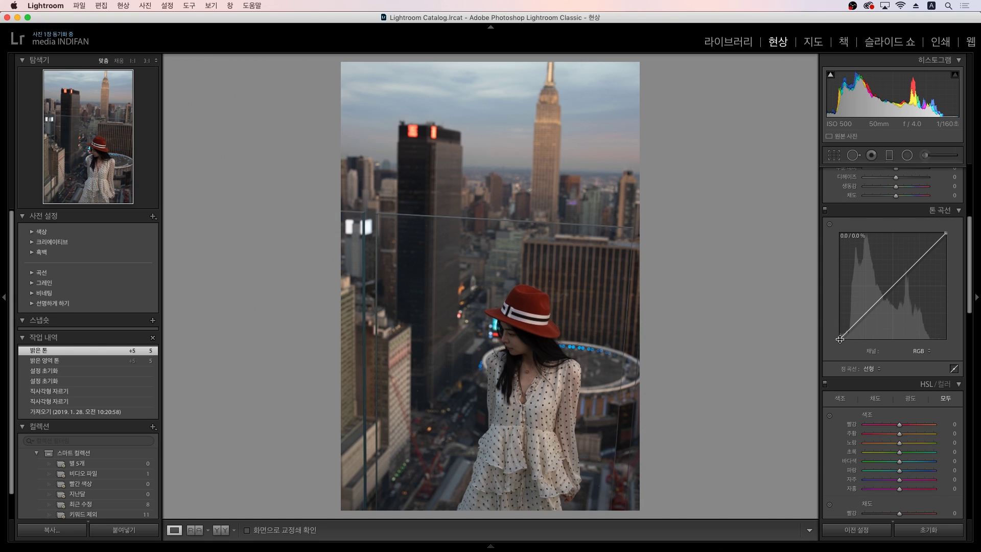
Step: Add shadow, midtone and upper points to the RGB curve, lifting the upper point to brighten the sky
{"action": "left_click", "coordinate": [863, 317]}
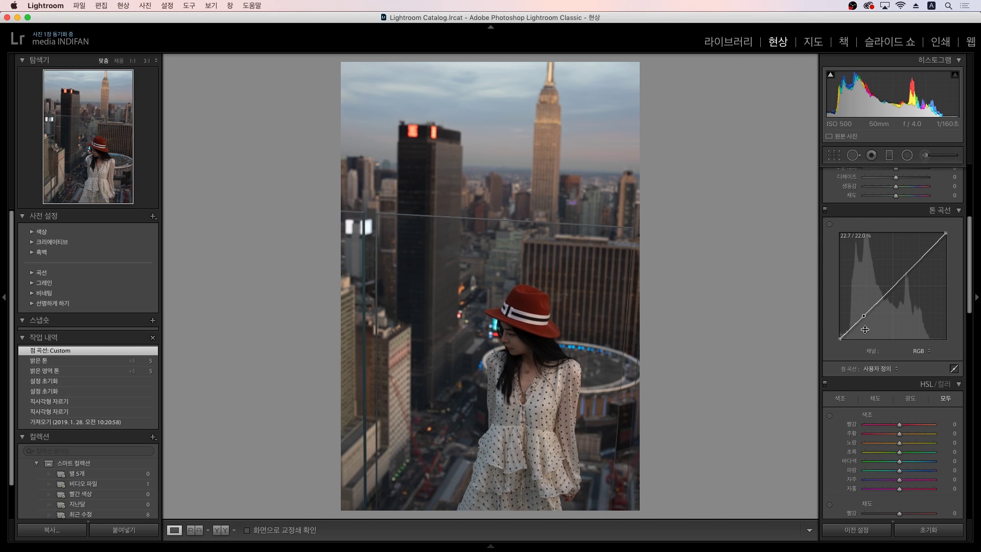
{"action": "left_click_drag", "start_coordinate": [893, 288], "coordinate": [893, 288]}
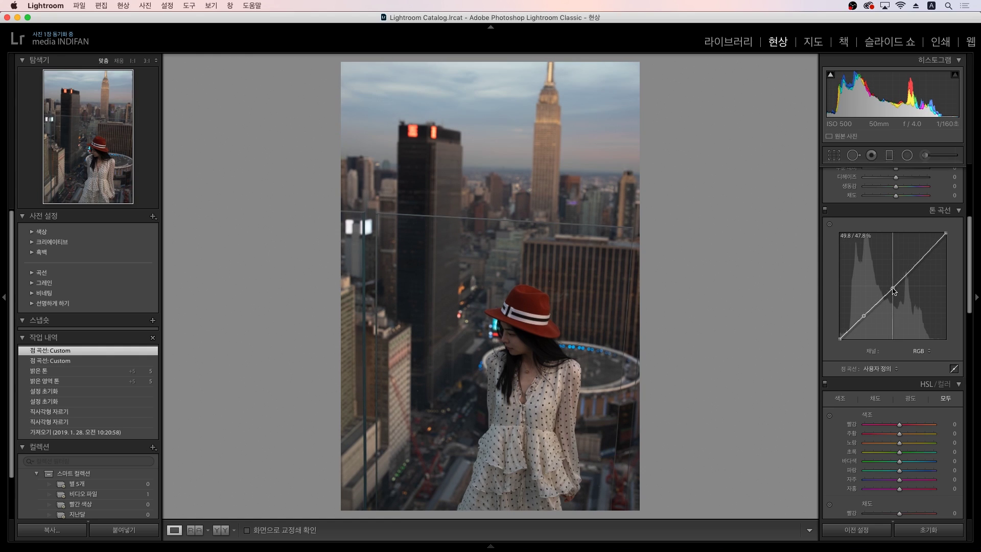
{"action": "left_click", "coordinate": [918, 265]}
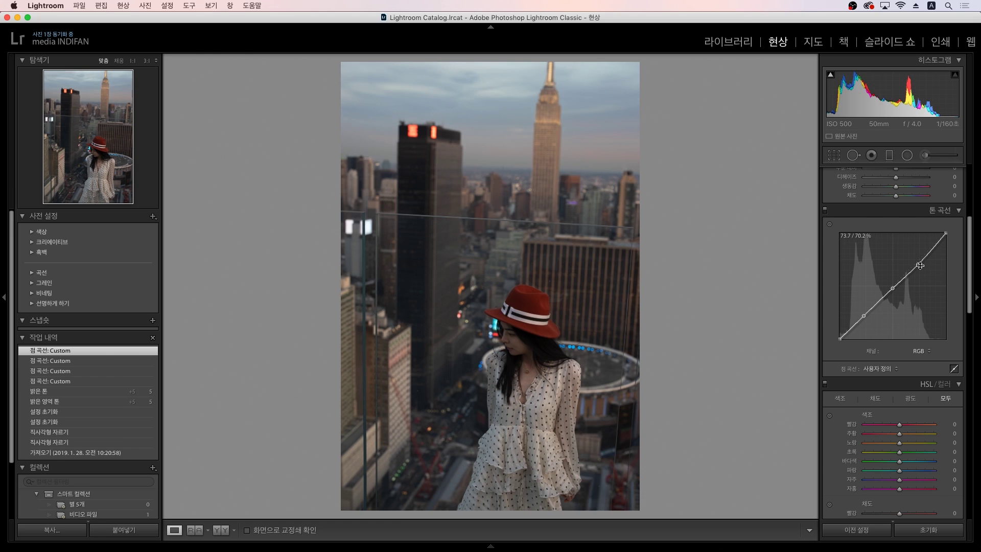
{"action": "left_click_drag", "start_coordinate": [918, 264], "coordinate": [920, 259]}
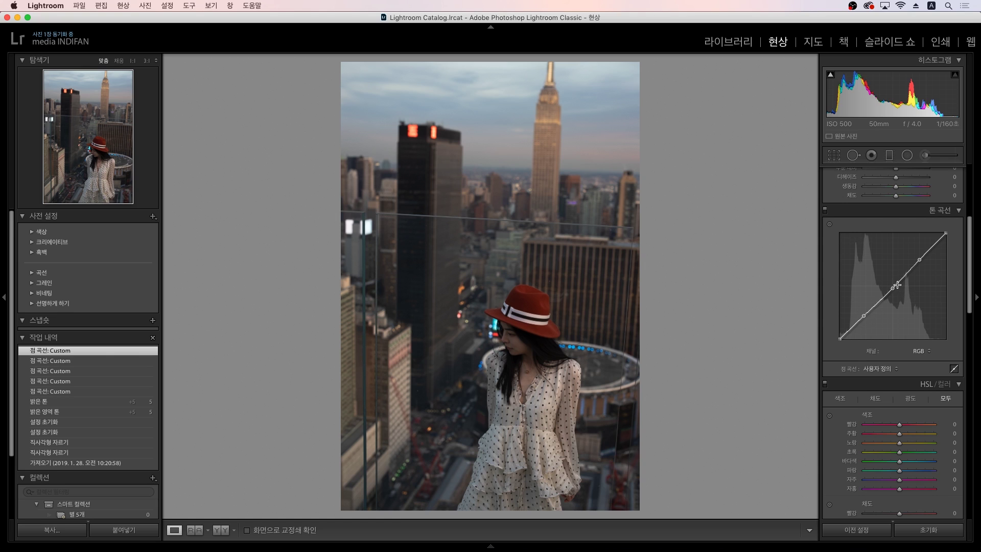
Step: Add more lower and upper curve points, then flatten the curve back to linear
{"action": "left_click_drag", "start_coordinate": [910, 272], "coordinate": [909, 274]}
{"action": "left_click", "coordinate": [882, 297]}
{"action": "left_click", "coordinate": [850, 328]}
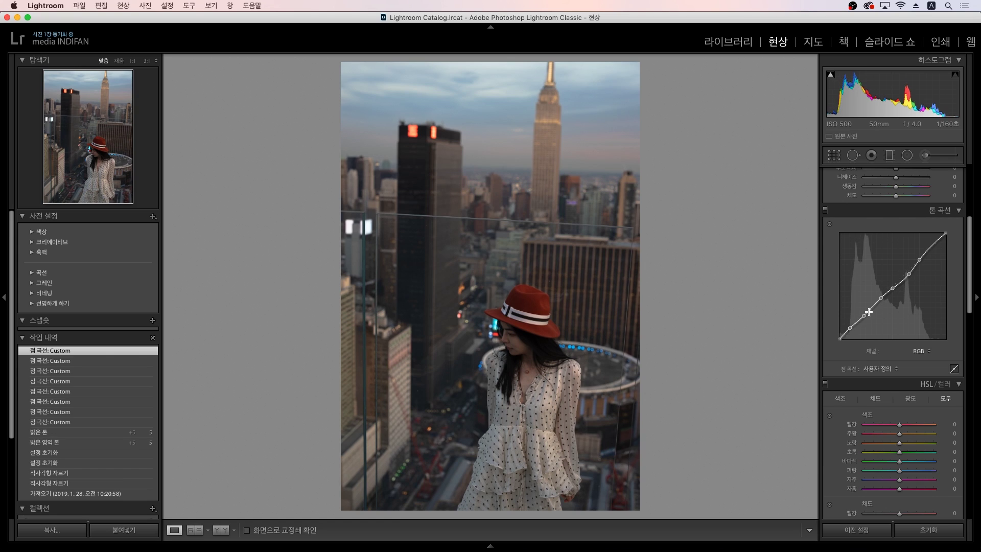
{"action": "left_click", "coordinate": [931, 250]}
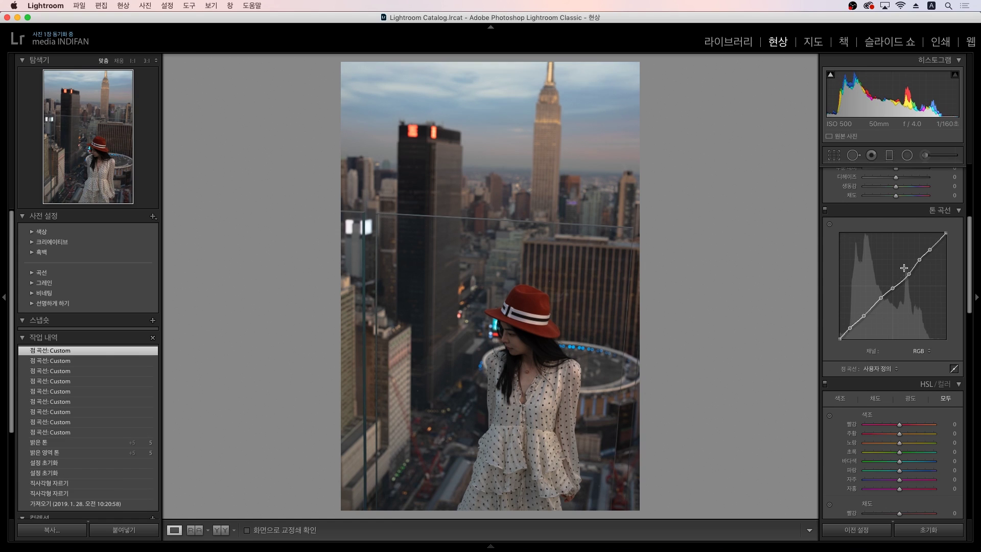
{"action": "right_click", "coordinate": [851, 249]}
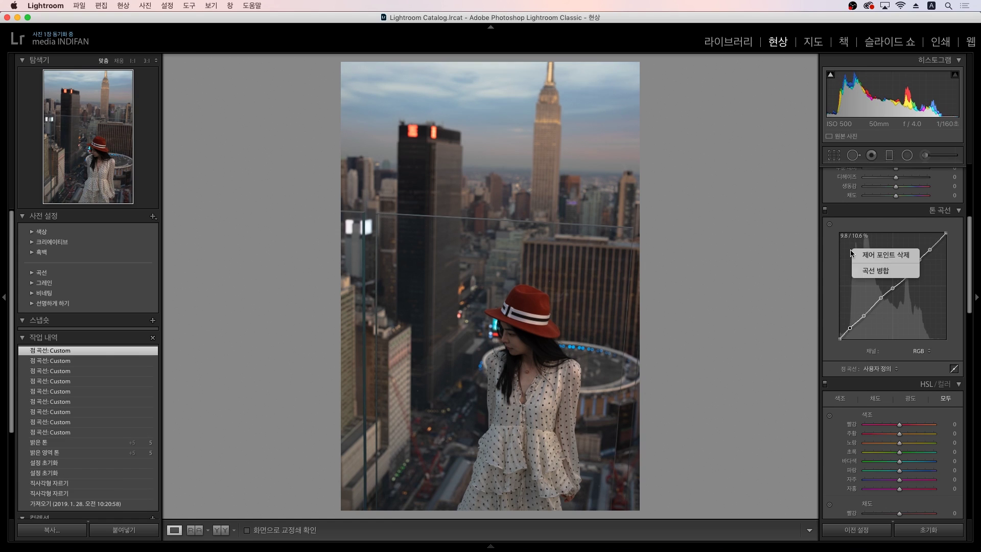
{"action": "left_click", "coordinate": [875, 274]}
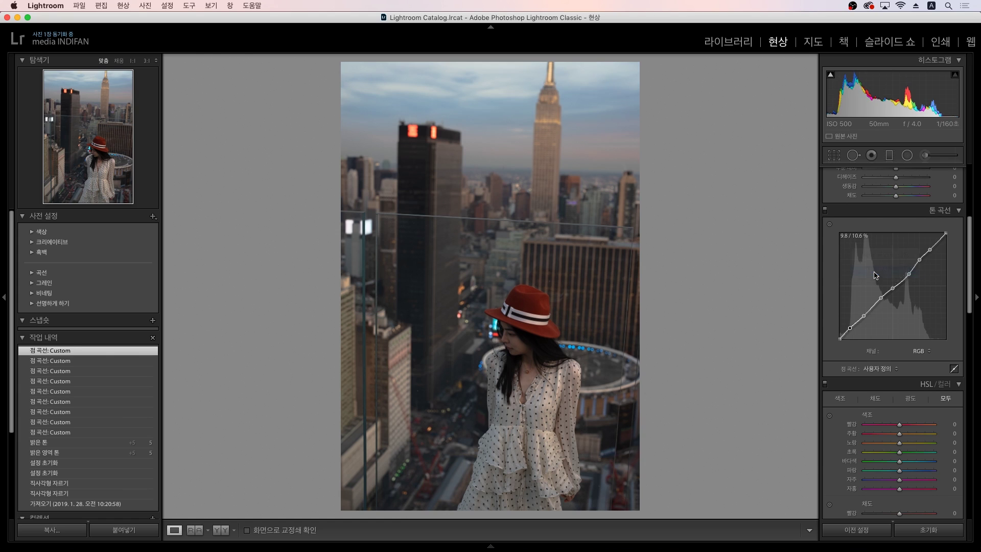
Step: Switch the tone curve to the Red channel after briefly trying Blue
{"action": "left_click", "coordinate": [919, 351]}
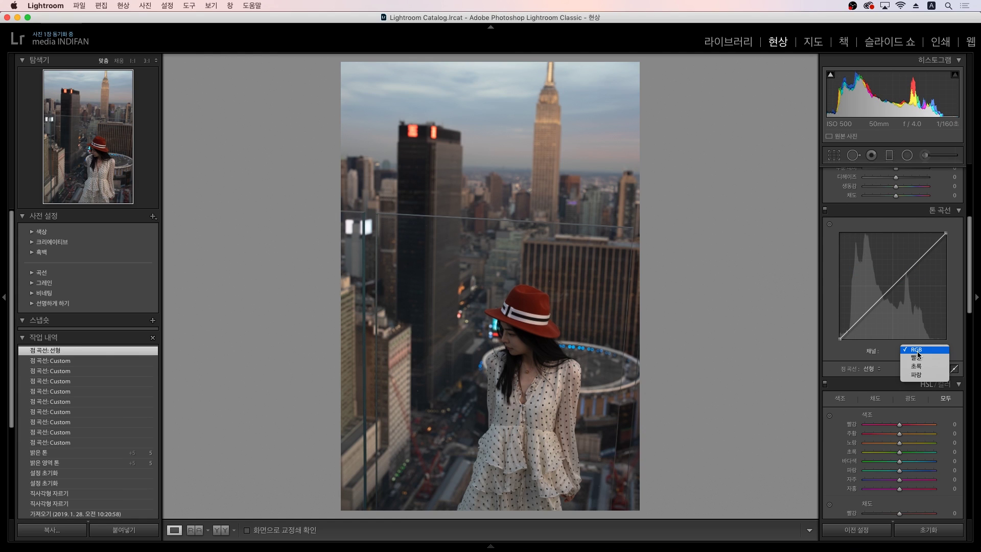
{"action": "left_click", "coordinate": [921, 357]}
{"action": "left_click", "coordinate": [918, 351]}
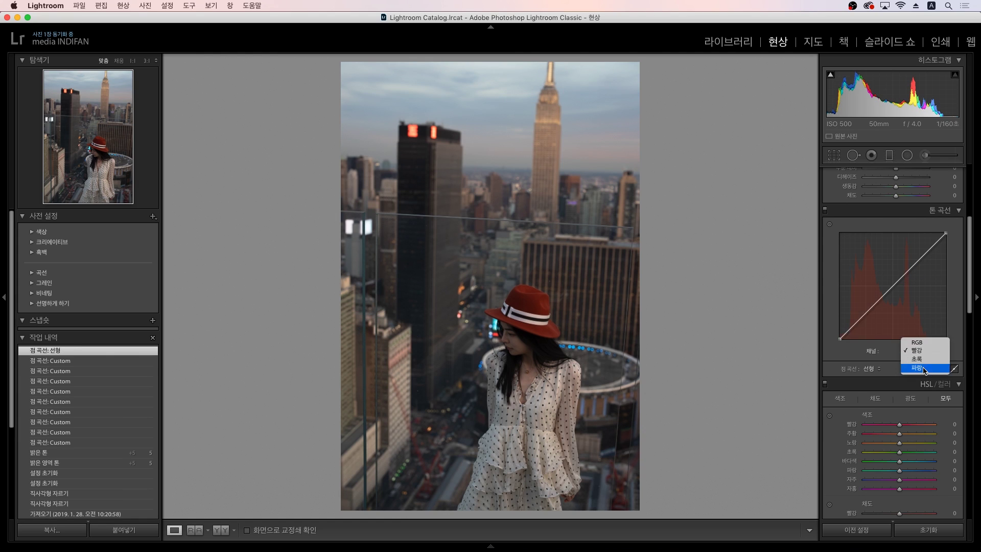
{"action": "left_click", "coordinate": [923, 367]}
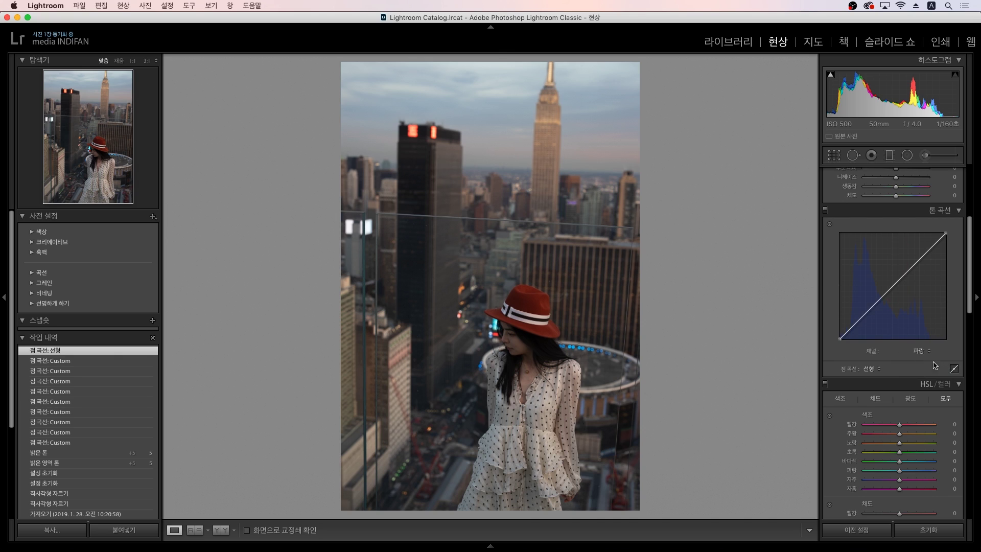
{"action": "left_click", "coordinate": [924, 354]}
{"action": "left_click", "coordinate": [918, 333]}
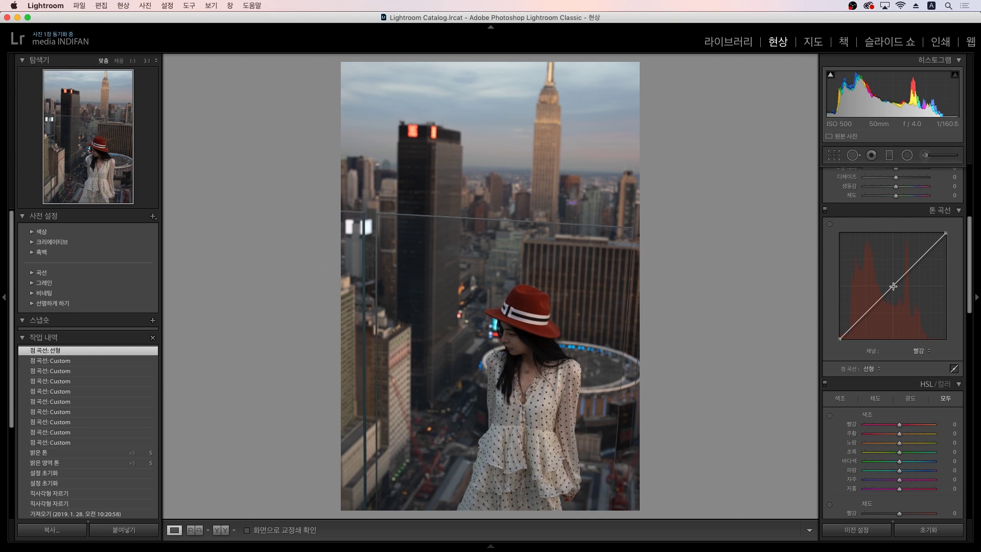
Step: Add a red-channel midpoint and settle it slightly low at 51.0/47.5%
{"action": "left_click_drag", "start_coordinate": [893, 287], "coordinate": [890, 284]}
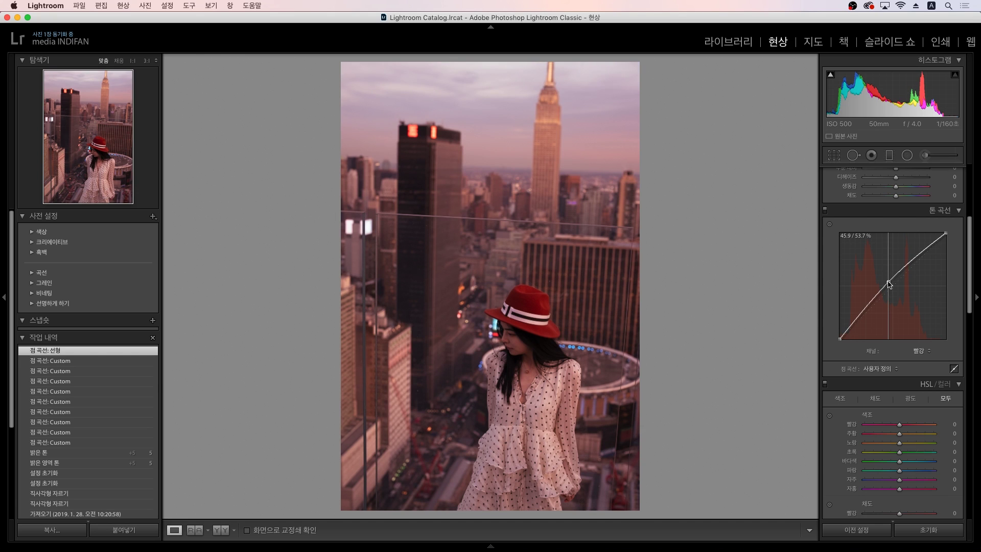
{"action": "left_click_drag", "start_coordinate": [889, 284], "coordinate": [900, 296]}
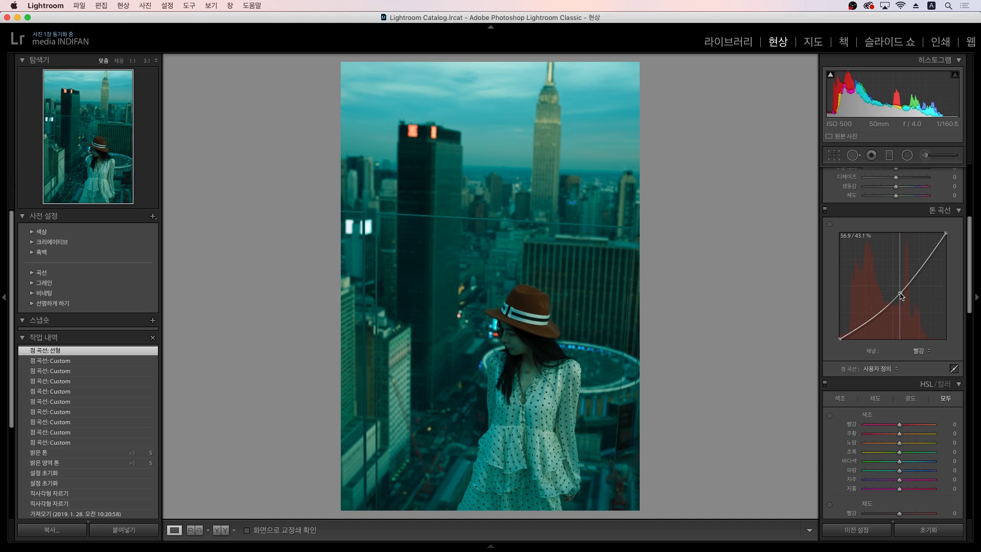
{"action": "left_click_drag", "start_coordinate": [901, 295], "coordinate": [895, 290]}
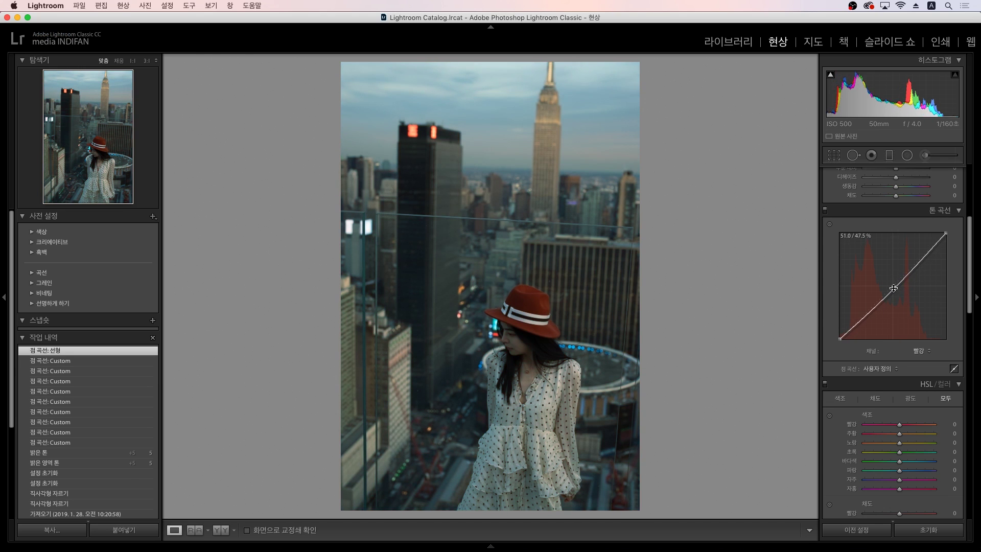
{"action": "left_click", "coordinate": [918, 351]}
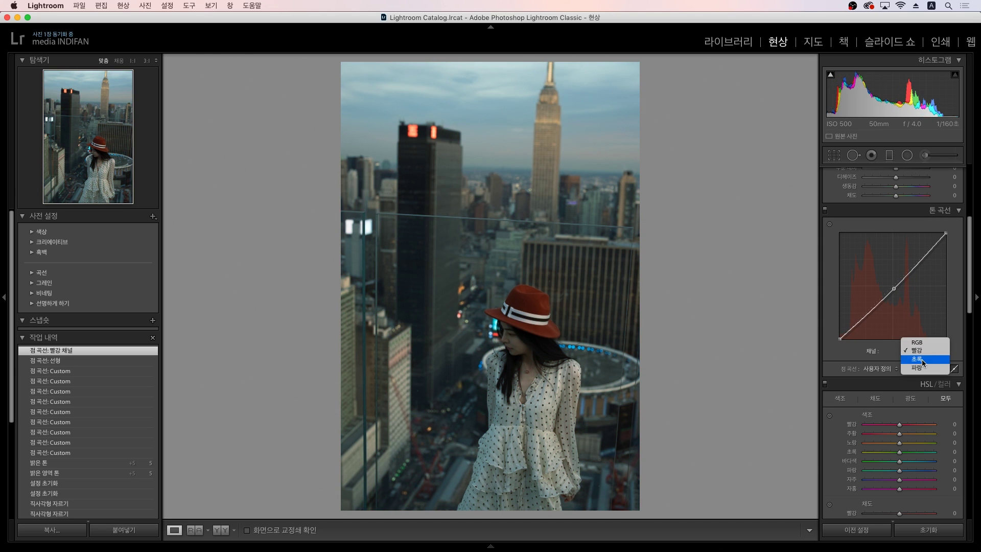
Step: Add a green-channel midpoint, then lift the blue channel's midtones
{"action": "left_click", "coordinate": [922, 360]}
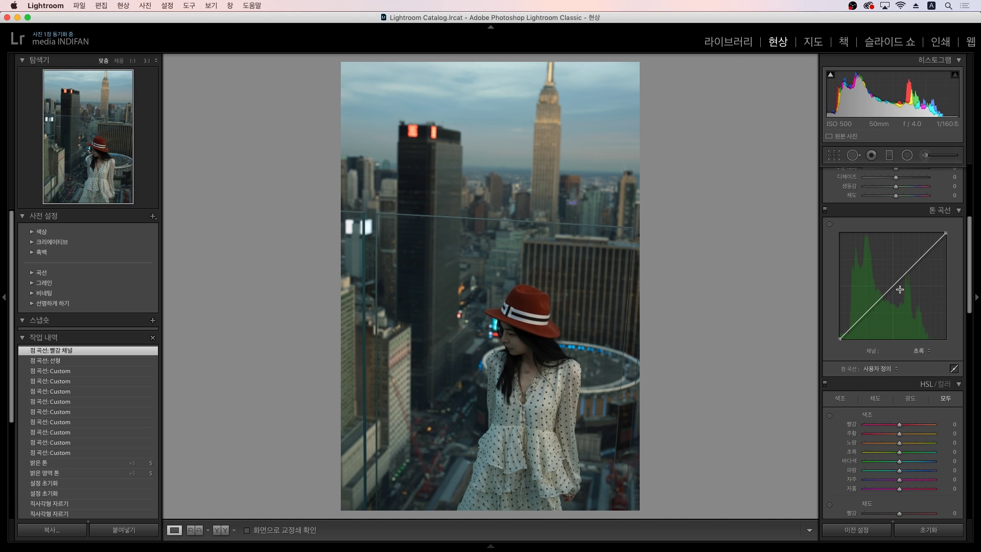
{"action": "mouse_move", "coordinate": [894, 287]}
{"action": "left_mouse_down"}
{"action": "mouse_move", "coordinate": [903, 297]}
{"action": "mouse_move", "coordinate": [893, 287]}
{"action": "left_mouse_up"}
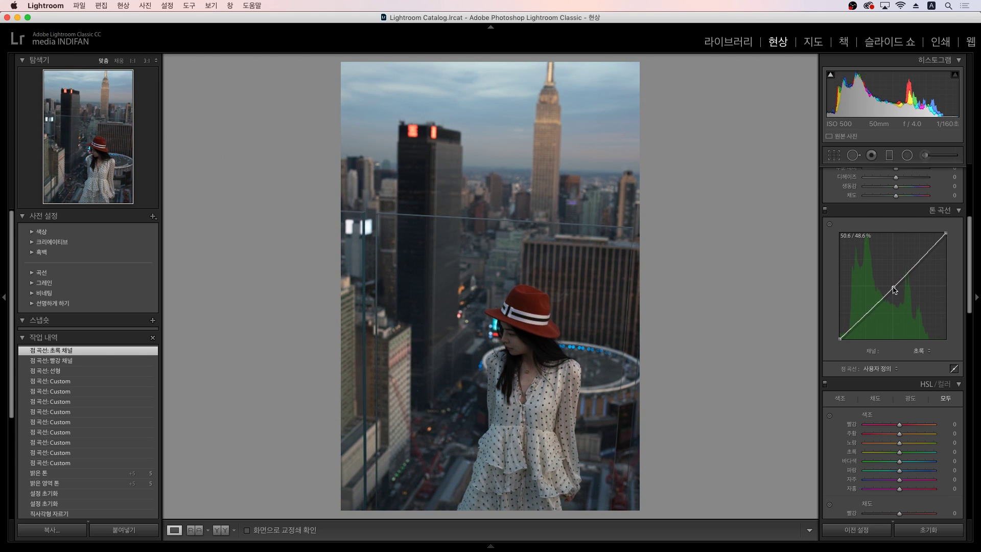
{"action": "left_click", "coordinate": [920, 350]}
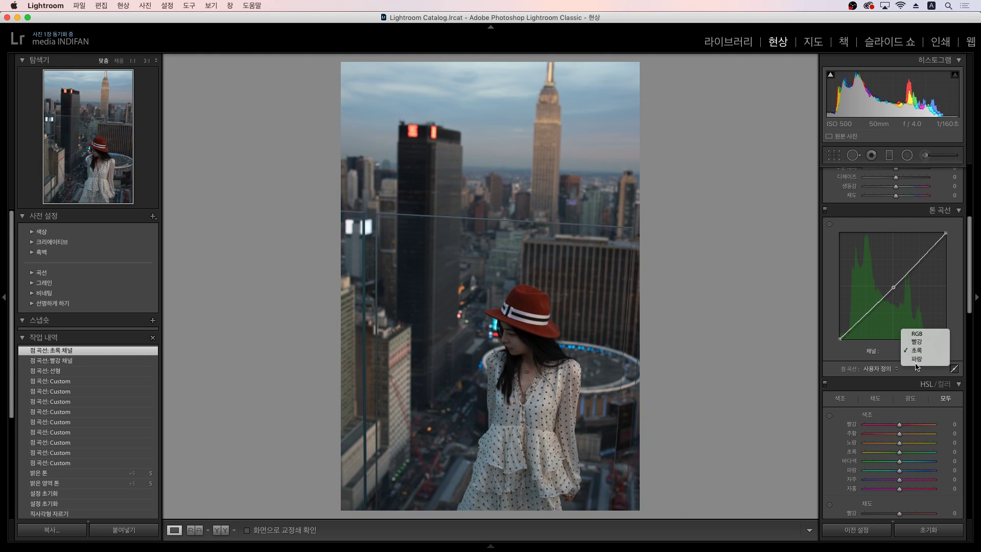
{"action": "left_click", "coordinate": [919, 360]}
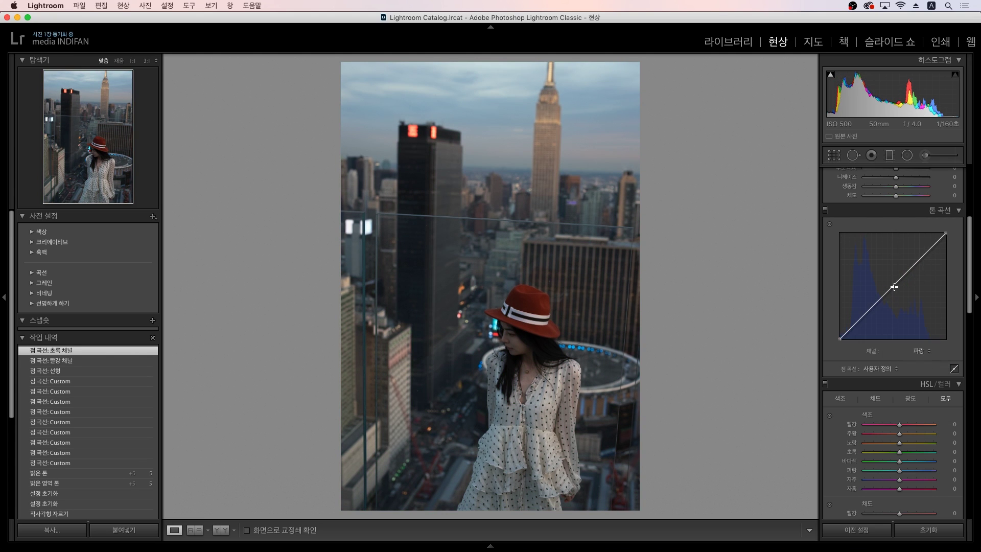
{"action": "mouse_move", "coordinate": [894, 286]}
{"action": "left_mouse_down"}
{"action": "mouse_move", "coordinate": [885, 277]}
{"action": "mouse_move", "coordinate": [896, 290]}
{"action": "left_mouse_up"}
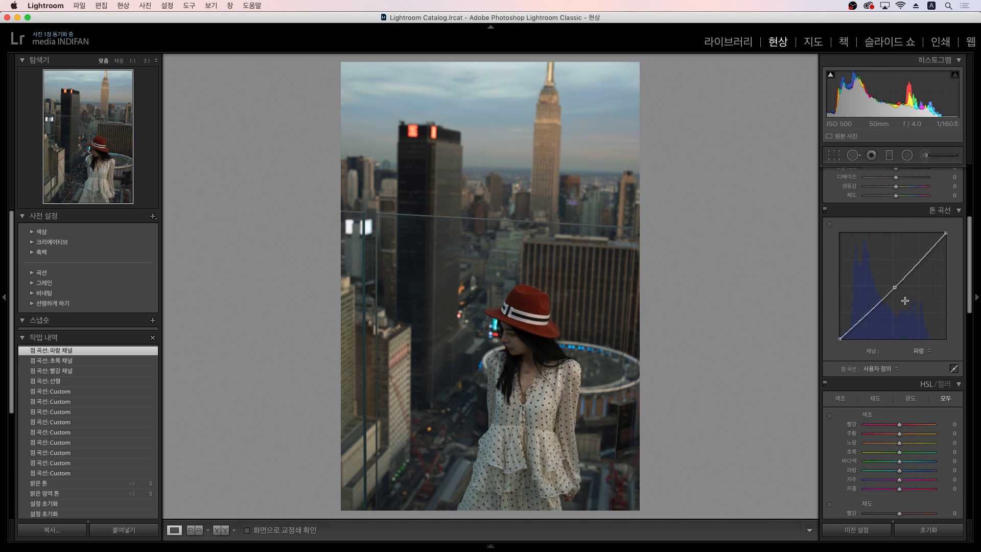
Step: Flatten the blue curve and return to the RGB channel
{"action": "right_click", "coordinate": [905, 301]}
{"action": "left_click", "coordinate": [915, 307]}
{"action": "left_click", "coordinate": [919, 352]}
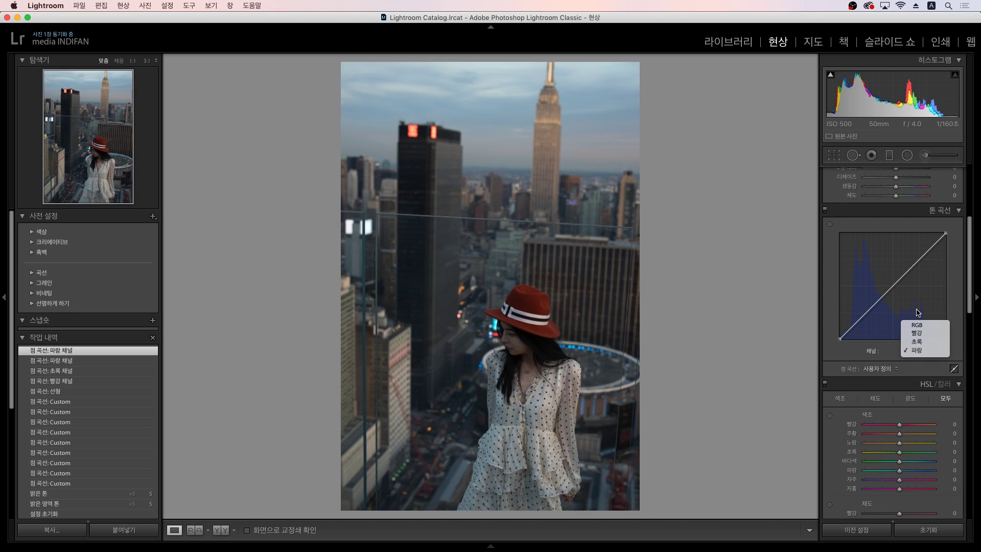
{"action": "left_click", "coordinate": [918, 324]}
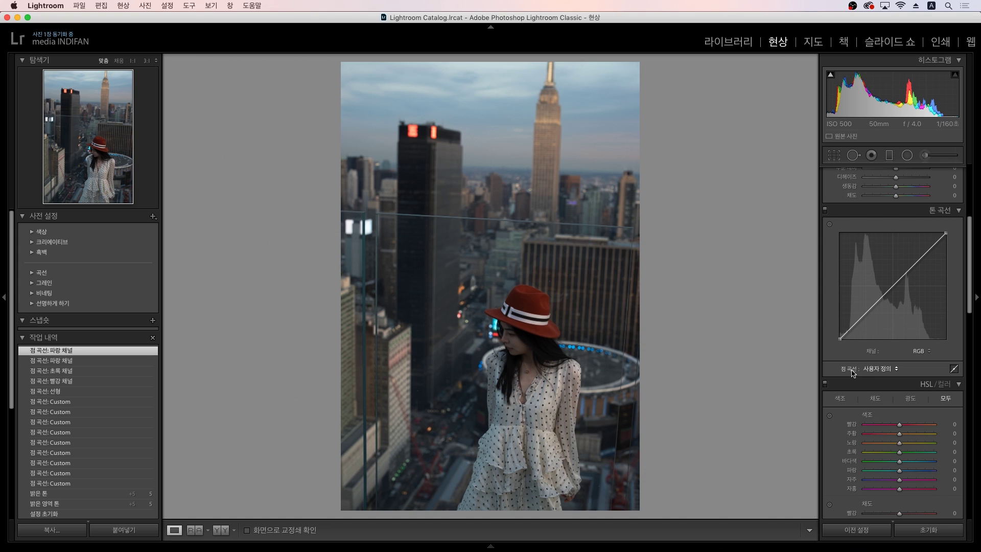
{"action": "left_click", "coordinate": [878, 370]}
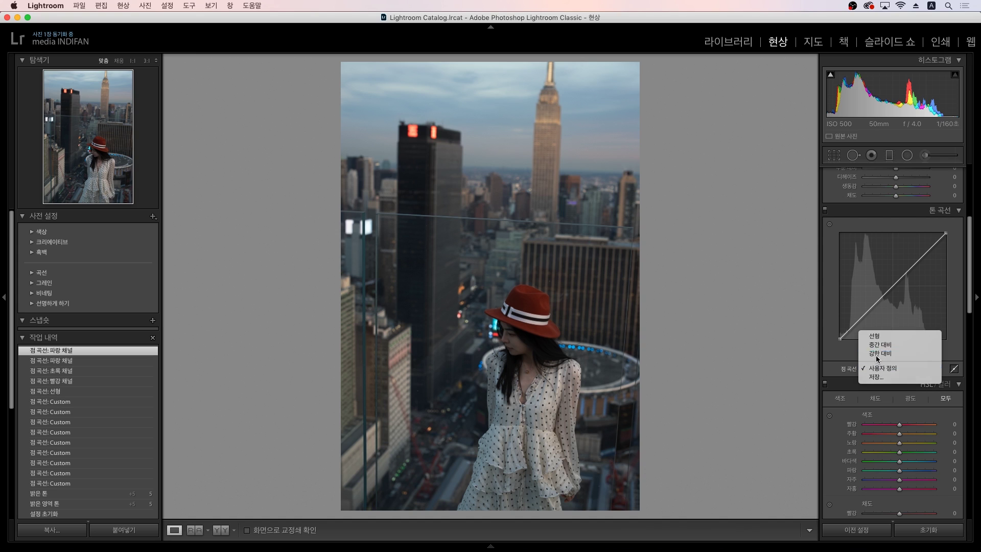
{"action": "left_click", "coordinate": [877, 356]}
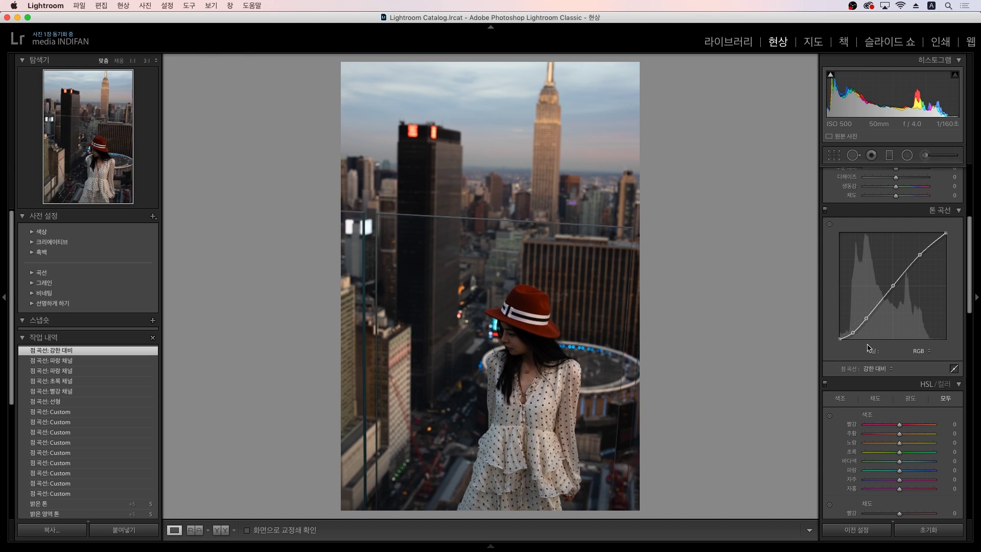
{"action": "left_click", "coordinate": [854, 333]}
{"action": "left_click_drag", "start_coordinate": [869, 316], "coordinate": [872, 319]}
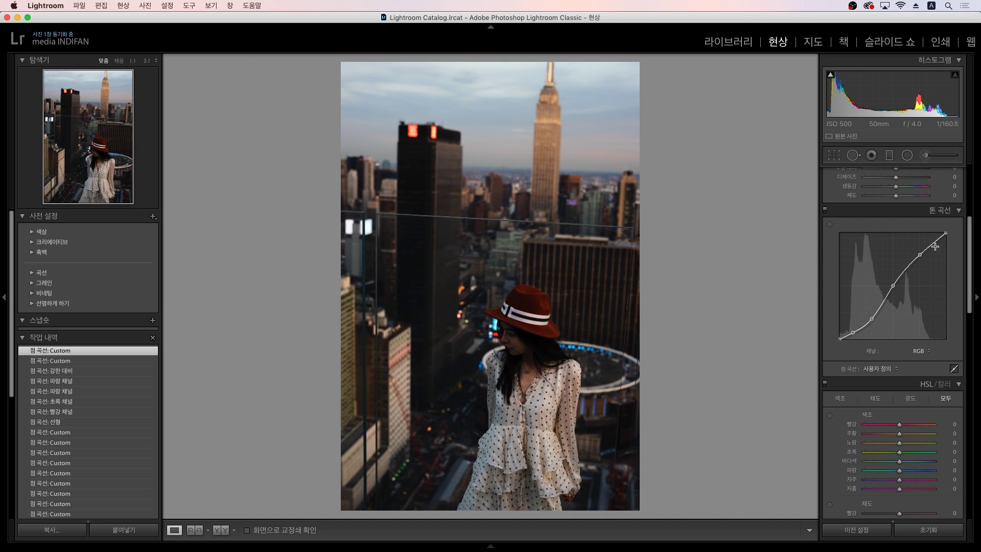
{"action": "left_click_drag", "start_coordinate": [920, 254], "coordinate": [916, 252]}
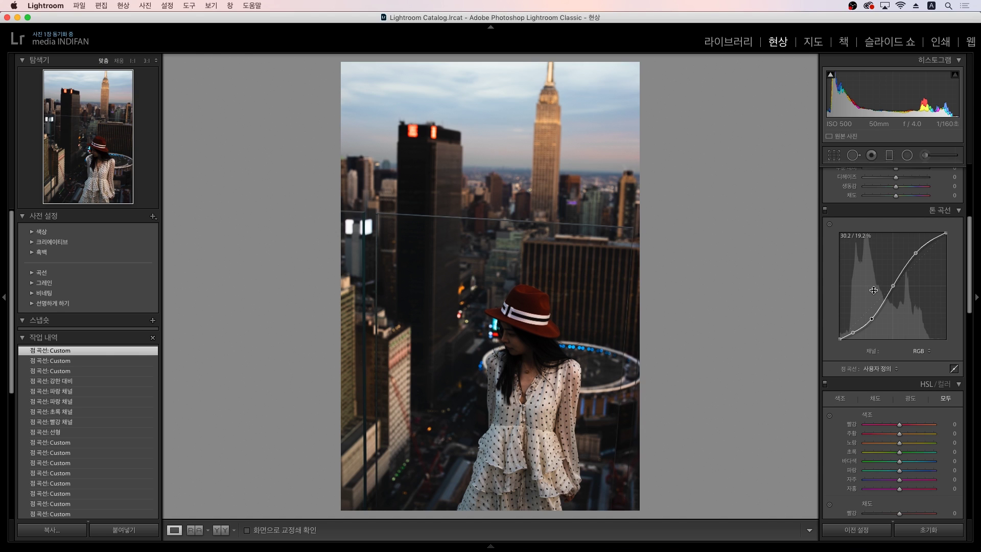
{"action": "right_click", "coordinate": [874, 290]}
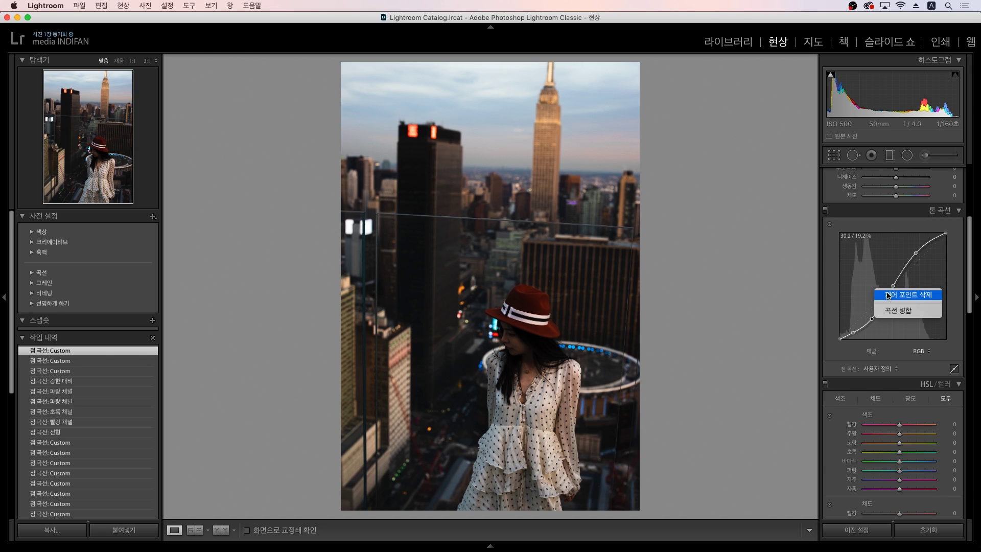
{"action": "left_click", "coordinate": [898, 310]}
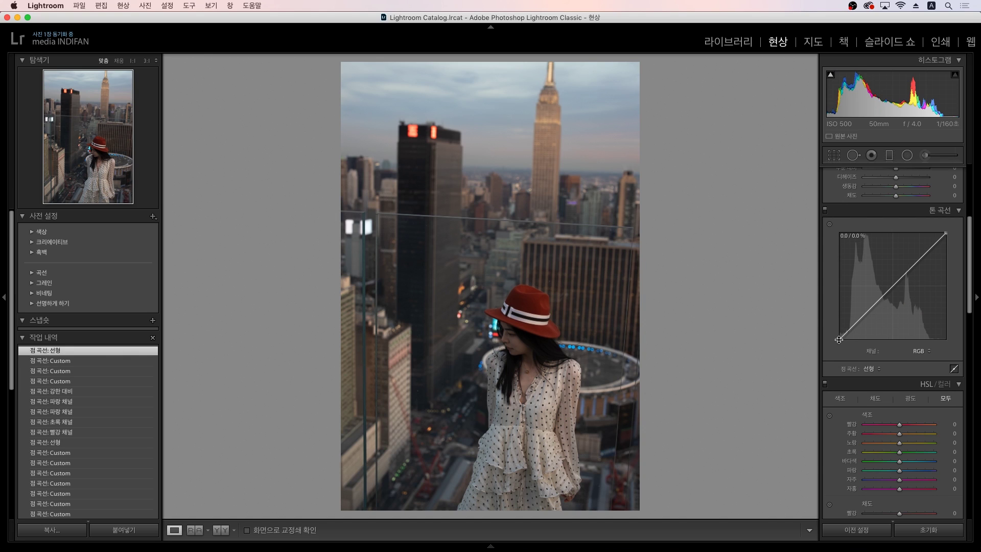
Step: Lift the RGB curve's black point to about 11%, deepen shadows and brighten highlights for a matte look
{"action": "left_click_drag", "start_coordinate": [841, 342], "coordinate": [833, 325]}
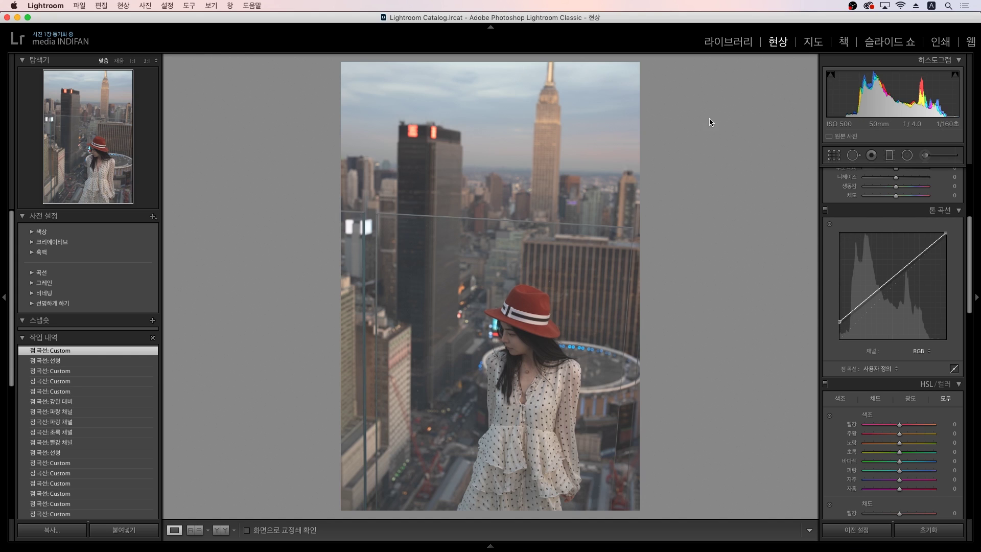
{"action": "left_click", "coordinate": [862, 303]}
{"action": "left_click_drag", "start_coordinate": [862, 305], "coordinate": [863, 317]}
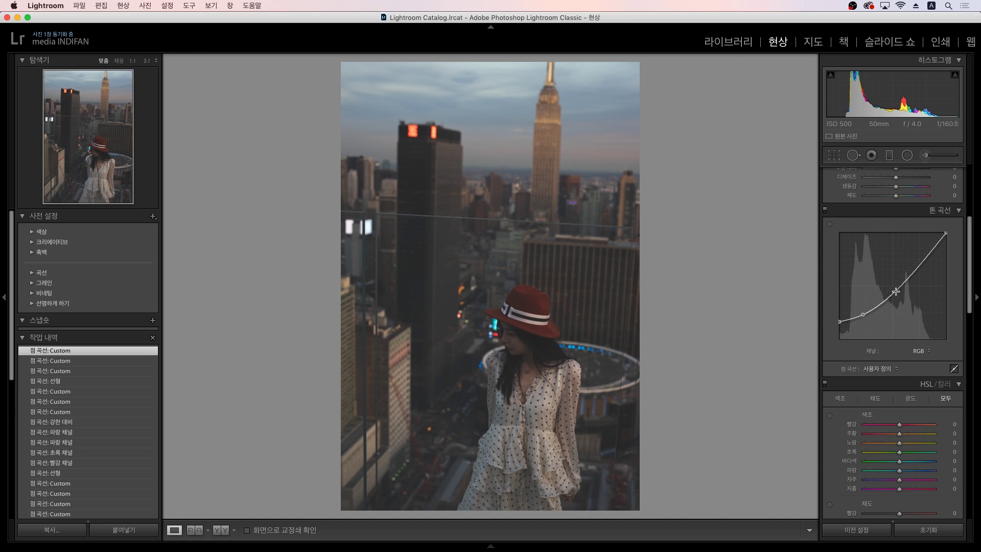
{"action": "left_click_drag", "start_coordinate": [896, 293], "coordinate": [894, 290]}
{"action": "left_click_drag", "start_coordinate": [921, 260], "coordinate": [952, 247]}
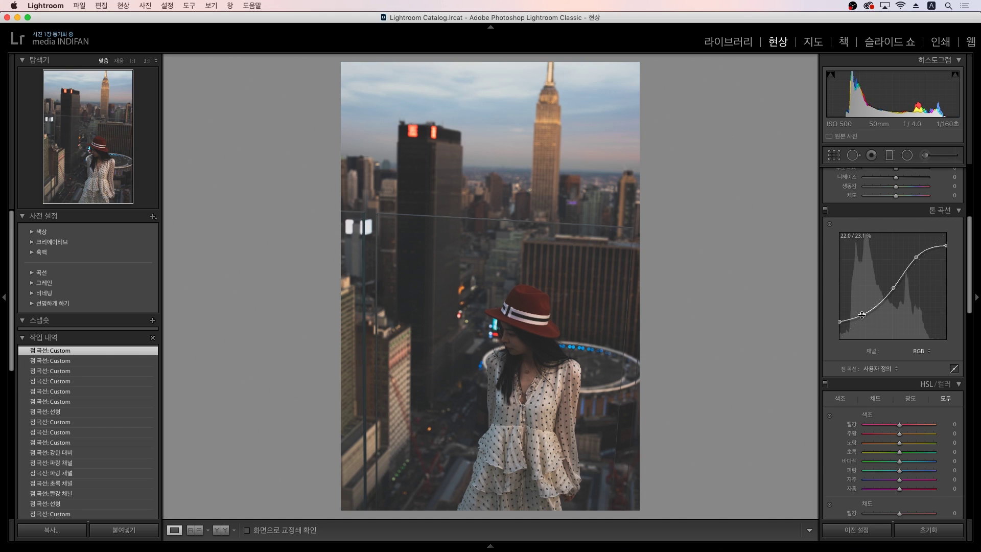
{"action": "left_click_drag", "start_coordinate": [863, 314], "coordinate": [838, 325]}
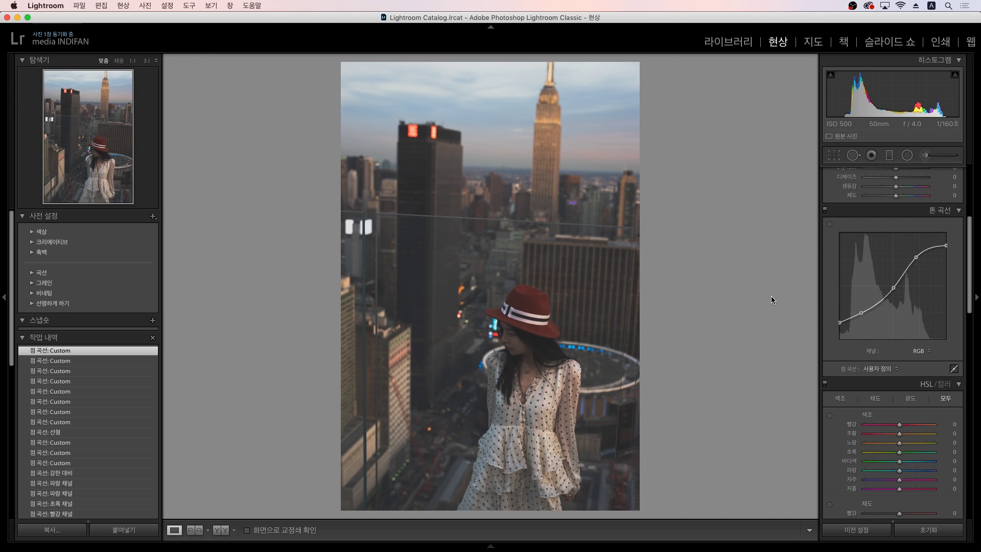
Step: Flatten the RGB curve to linear, then switch the curve channel to Red and then Green
{"action": "right_click", "coordinate": [870, 280]}
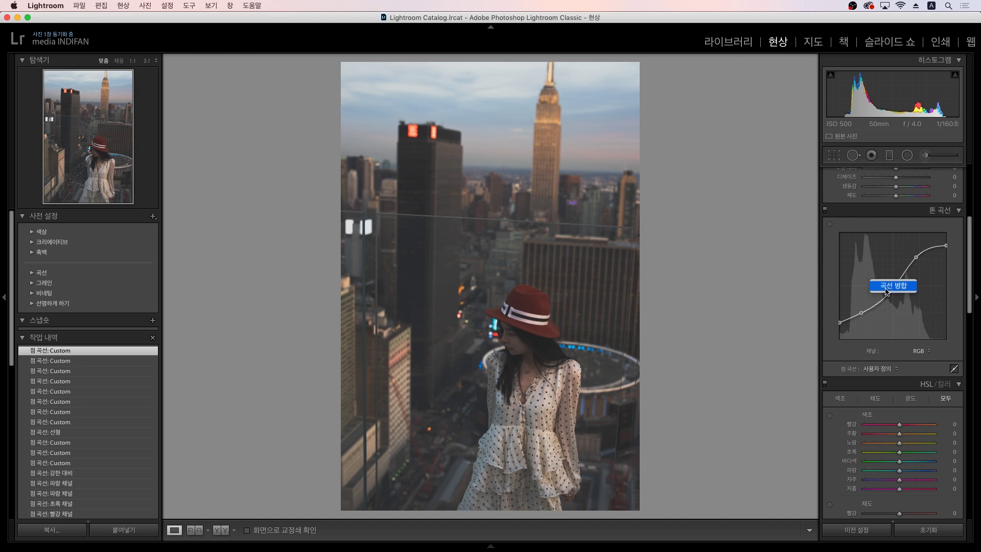
{"action": "left_click", "coordinate": [887, 290]}
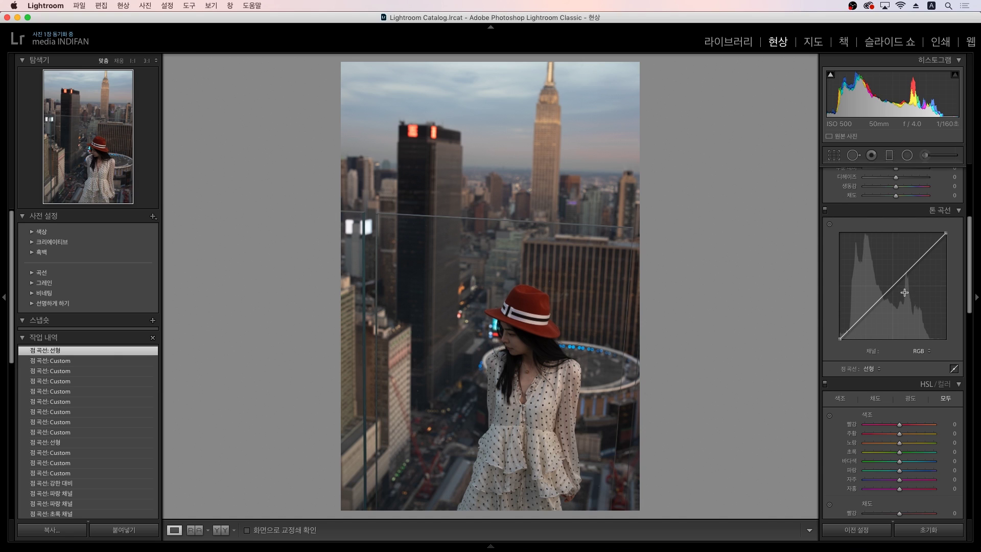
{"action": "left_click", "coordinate": [919, 352]}
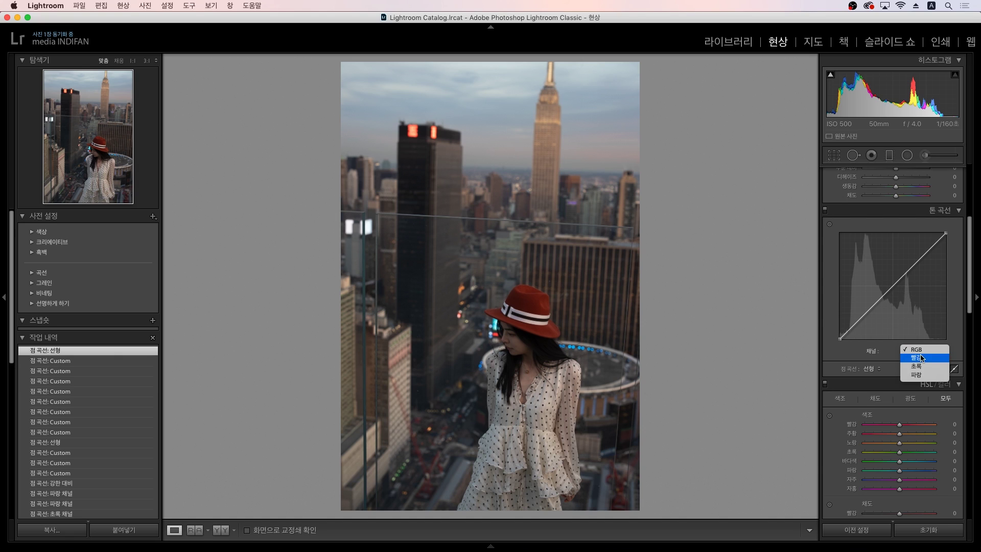
{"action": "left_click", "coordinate": [917, 357]}
{"action": "left_click", "coordinate": [917, 357]}
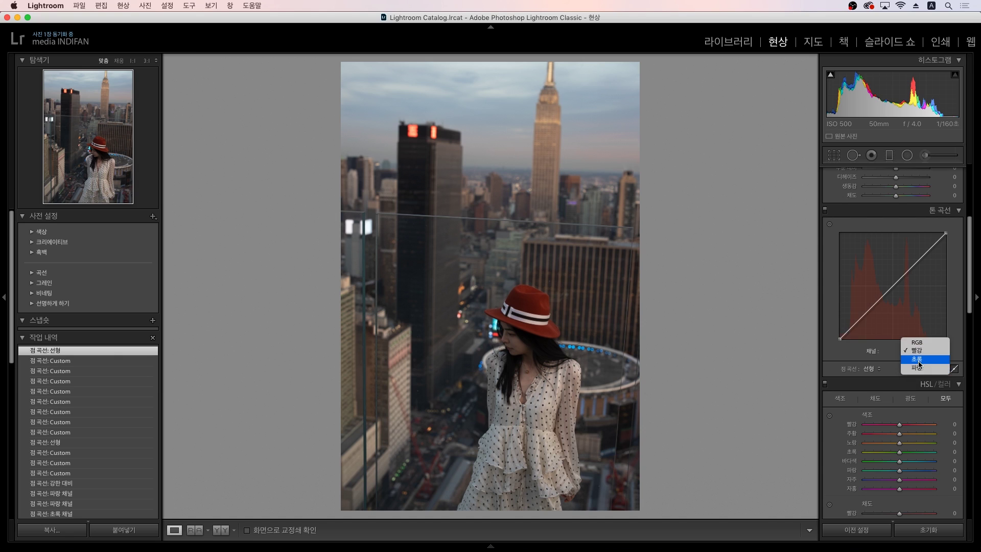
{"action": "left_click", "coordinate": [919, 361]}
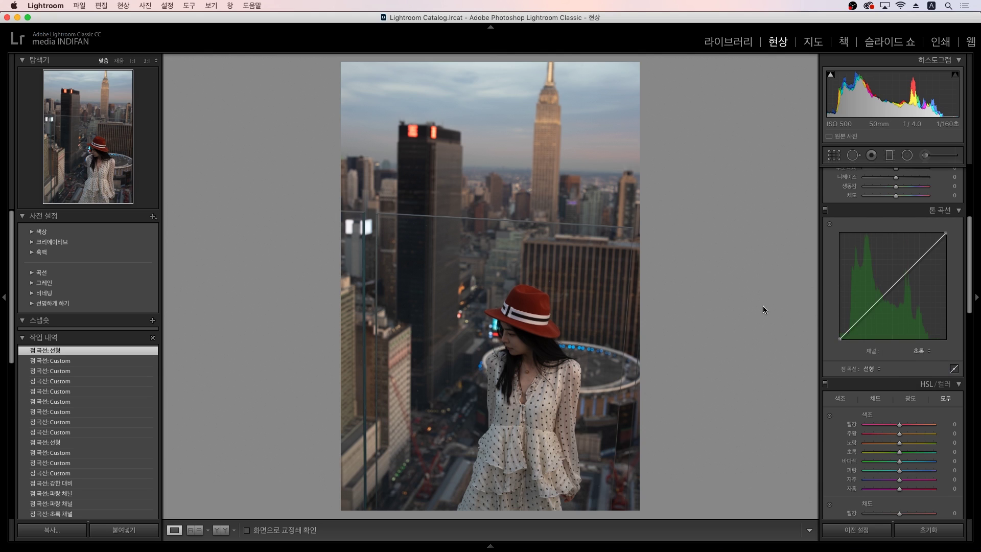
Step: Open the reading portrait in Develop and set the Tone Curve channel to RGB
{"action": "key", "text": "g"}
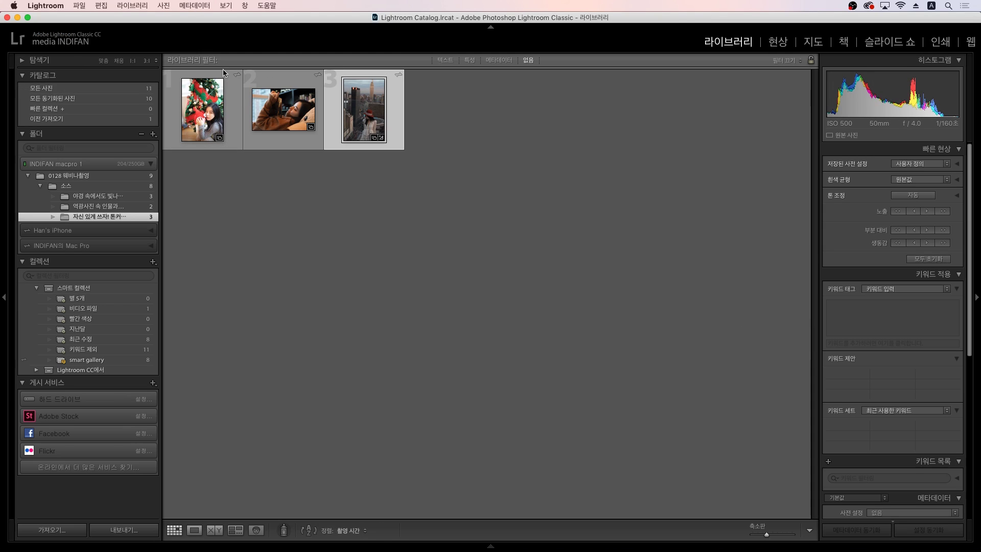
{"action": "left_click", "coordinate": [284, 129]}
{"action": "key", "text": "d"}
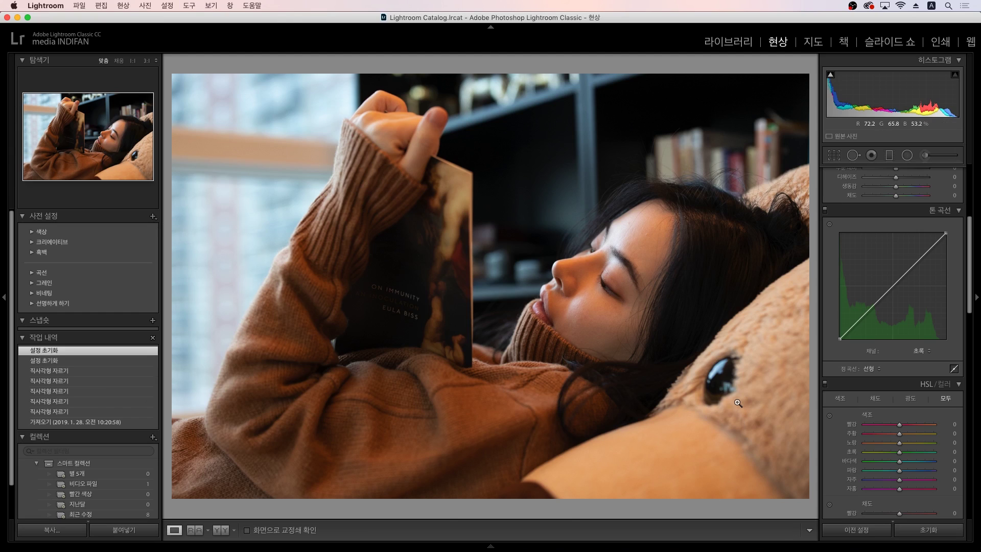
{"action": "left_click", "coordinate": [926, 356]}
{"action": "left_click", "coordinate": [919, 336]}
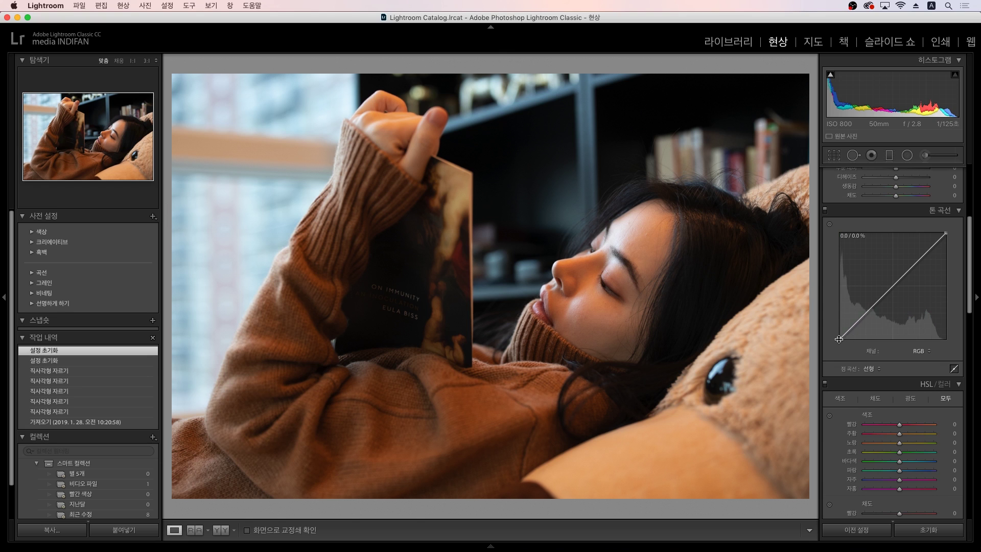
Step: Lift the black point and add shadow, midtone and upper-tone points to the RGB curve
{"action": "left_click_drag", "start_coordinate": [839, 339], "coordinate": [840, 328]}
{"action": "left_click_drag", "start_coordinate": [859, 316], "coordinate": [861, 319]}
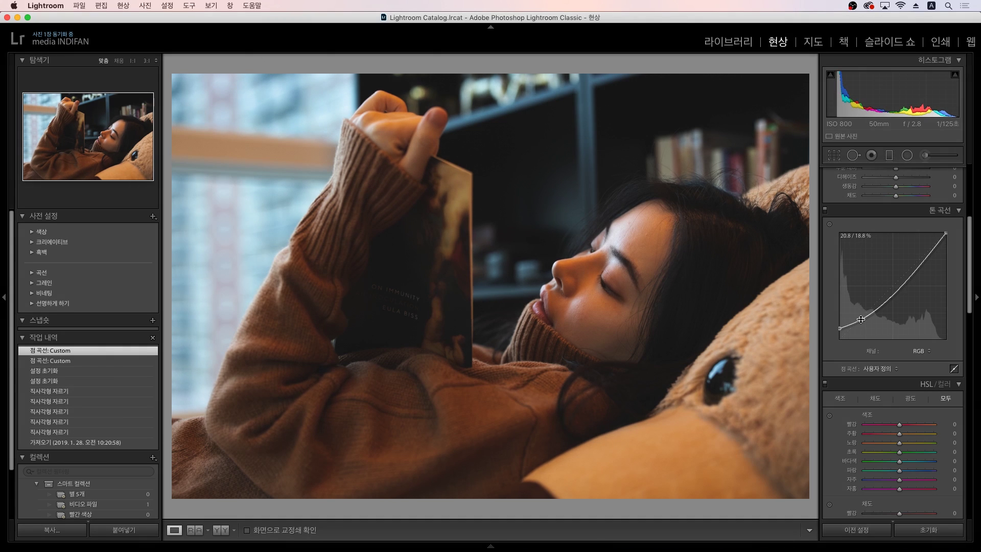
{"action": "left_click_drag", "start_coordinate": [897, 292], "coordinate": [893, 290]}
{"action": "left_click", "coordinate": [919, 259]}
{"action": "left_click_drag", "start_coordinate": [919, 258], "coordinate": [949, 242]}
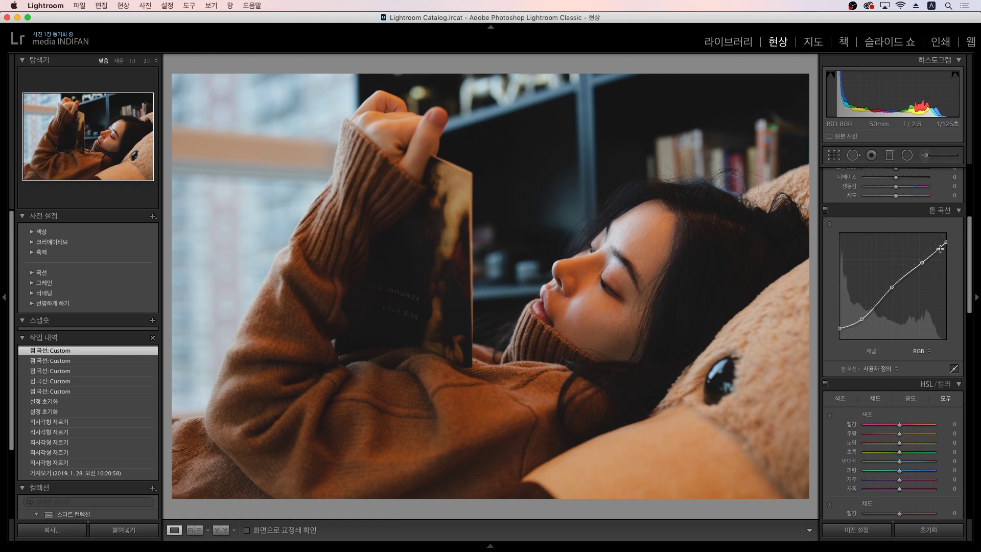
{"action": "left_click_drag", "start_coordinate": [861, 319], "coordinate": [864, 321]}
{"action": "left_click", "coordinate": [922, 351]}
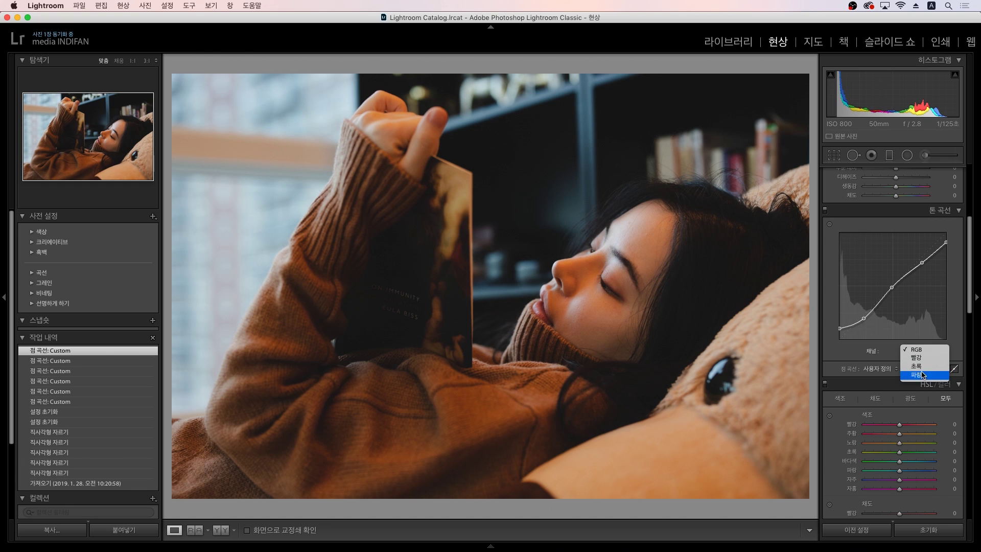
Step: Lower the blue curve midpoint, then raise blue in the skin tones directly on the photo
{"action": "left_click", "coordinate": [923, 376]}
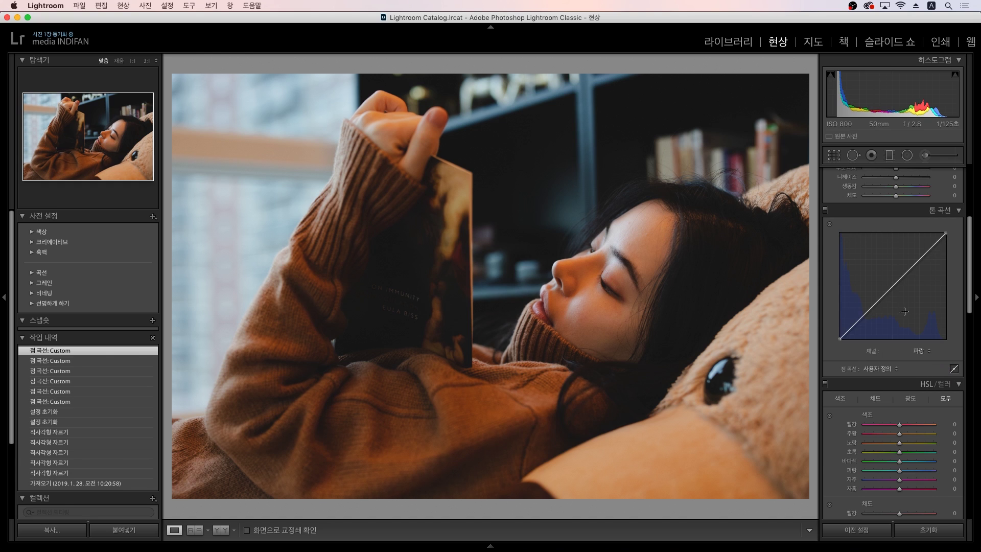
{"action": "left_click_drag", "start_coordinate": [894, 285], "coordinate": [896, 289]}
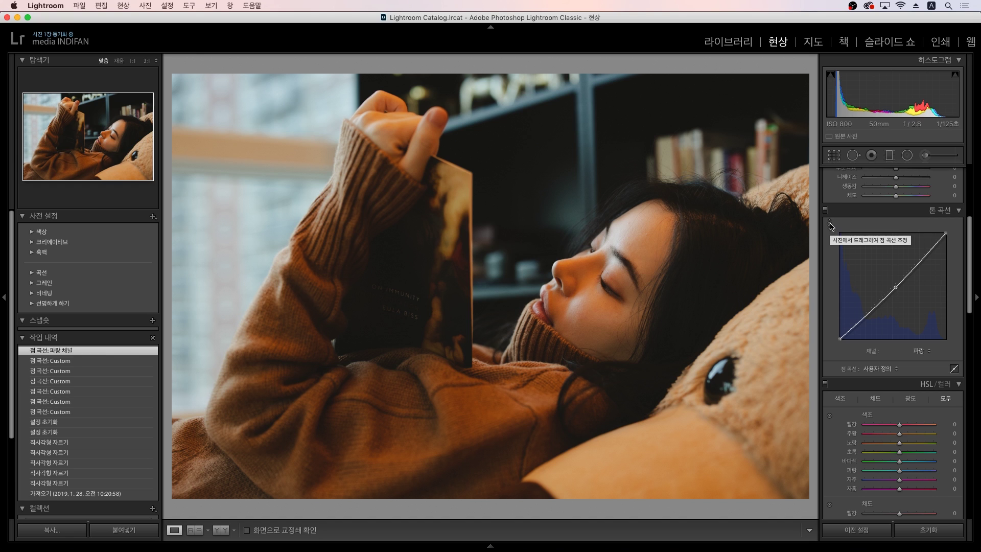
{"action": "left_click", "coordinate": [830, 225]}
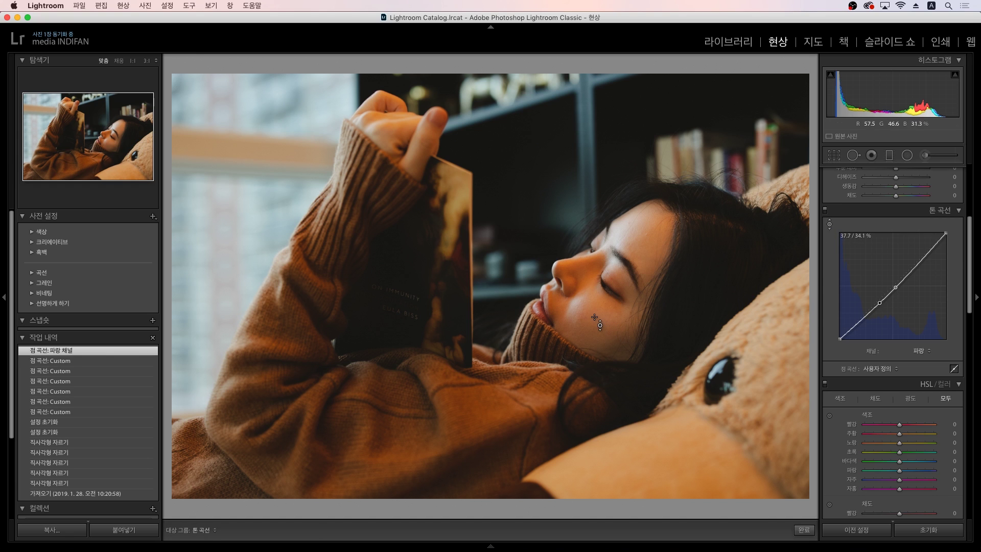
{"action": "left_click_drag", "start_coordinate": [595, 318], "coordinate": [595, 312]}
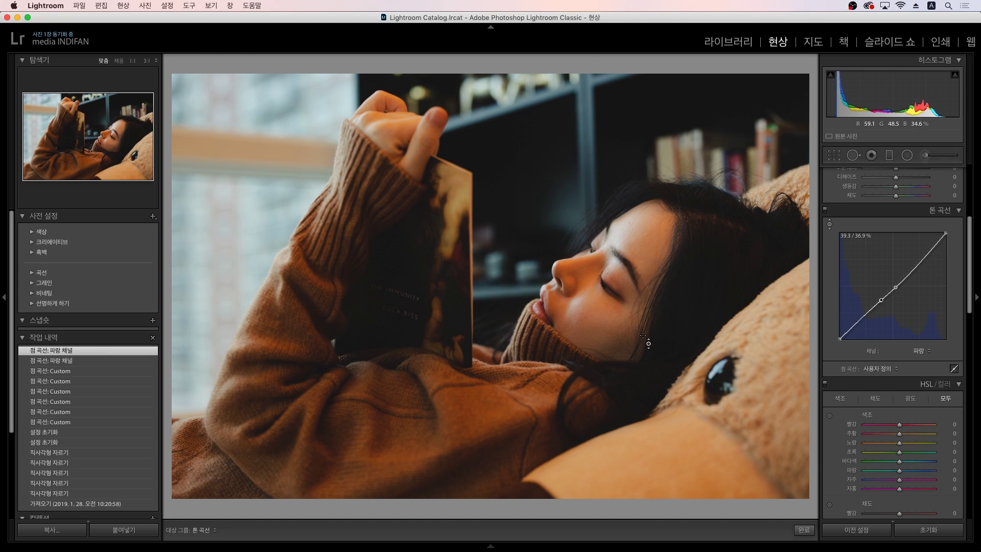
Step: Nudge the green curve midpoint toward magenta, then ease it back slightly greener
{"action": "left_click", "coordinate": [919, 351]}
{"action": "left_click", "coordinate": [917, 341]}
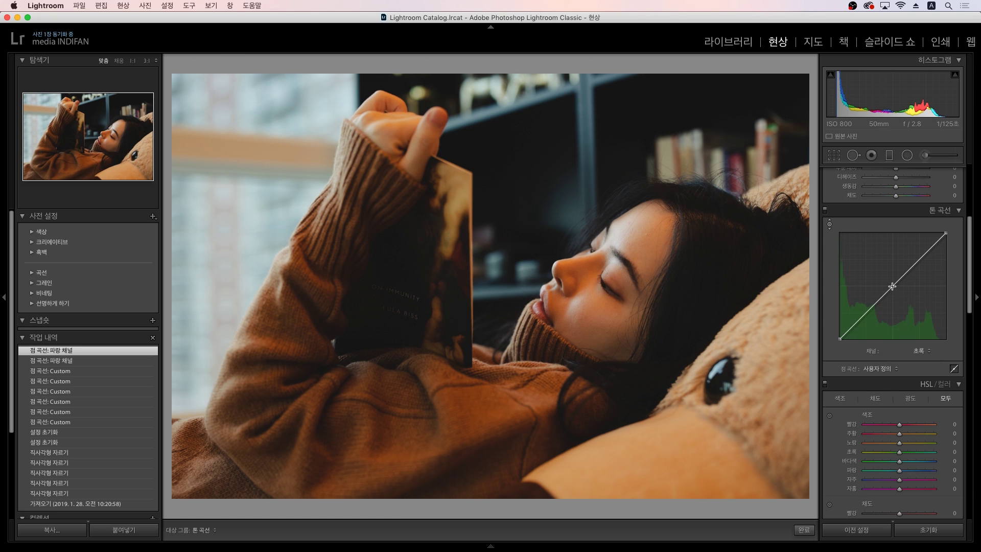
{"action": "key", "text": "Escape"}
{"action": "left_click_drag", "start_coordinate": [892, 286], "coordinate": [893, 290]}
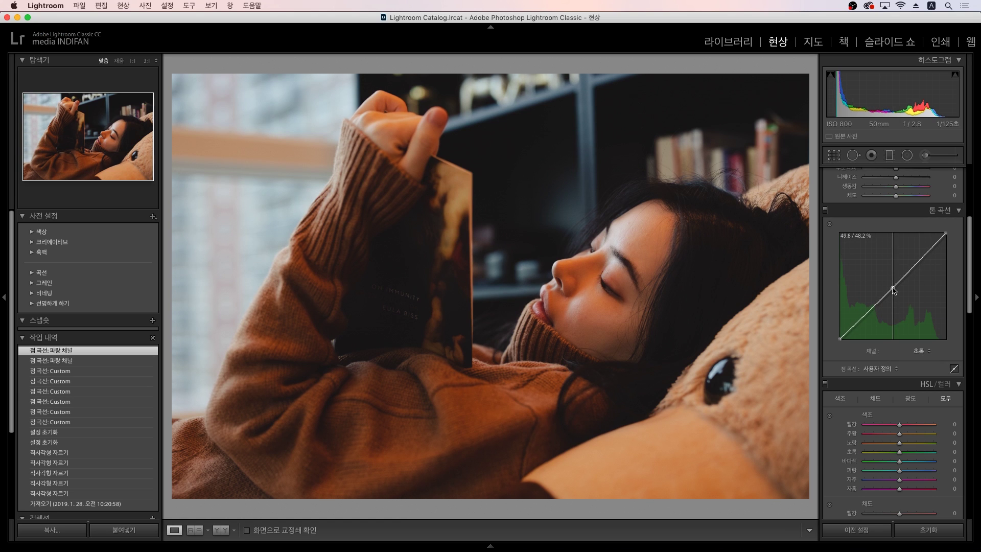
{"action": "left_click_drag", "start_coordinate": [894, 290], "coordinate": [895, 289]}
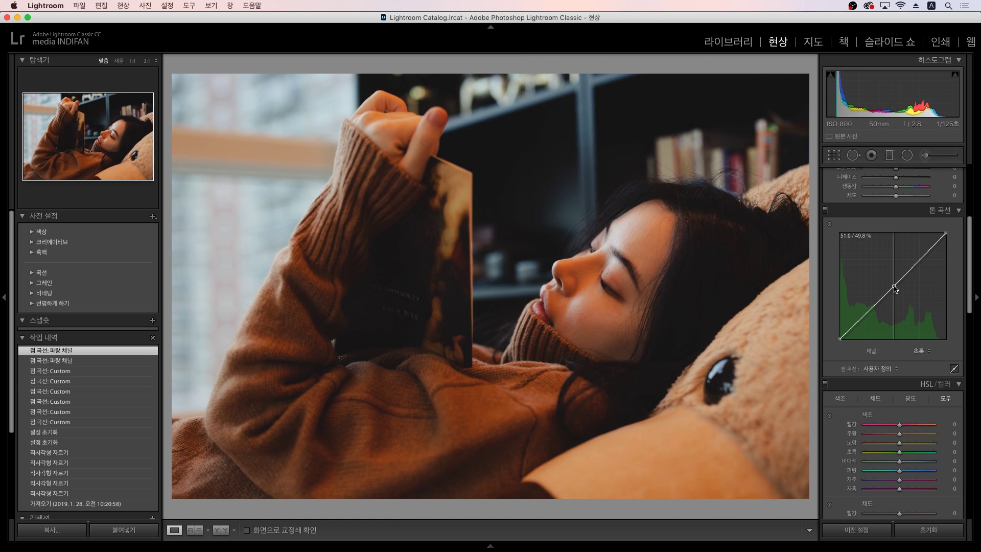
{"action": "left_click_drag", "start_coordinate": [895, 289], "coordinate": [894, 289]}
Step: Pull the red curve midpoint down slightly and return to the Library grid
{"action": "left_click", "coordinate": [920, 350]}
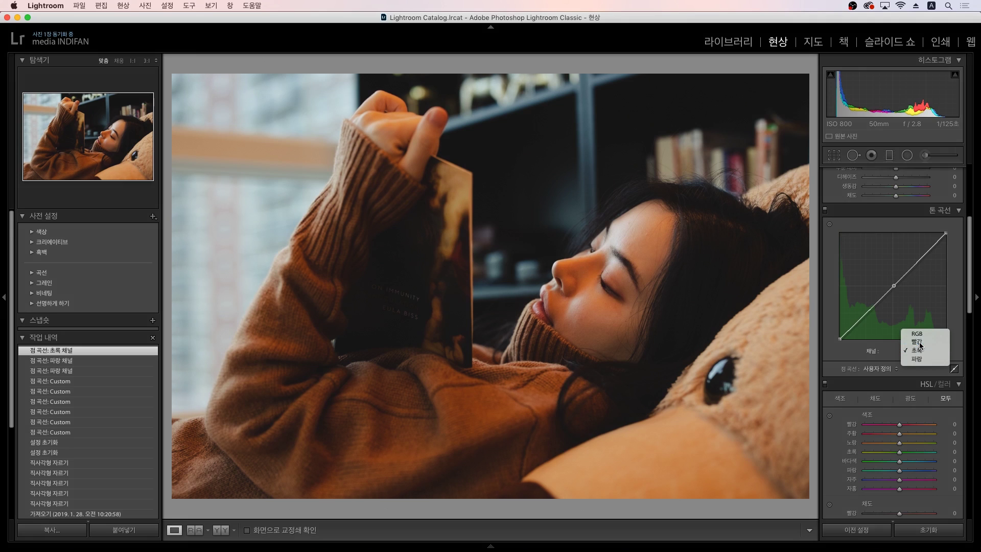
{"action": "left_click", "coordinate": [918, 342]}
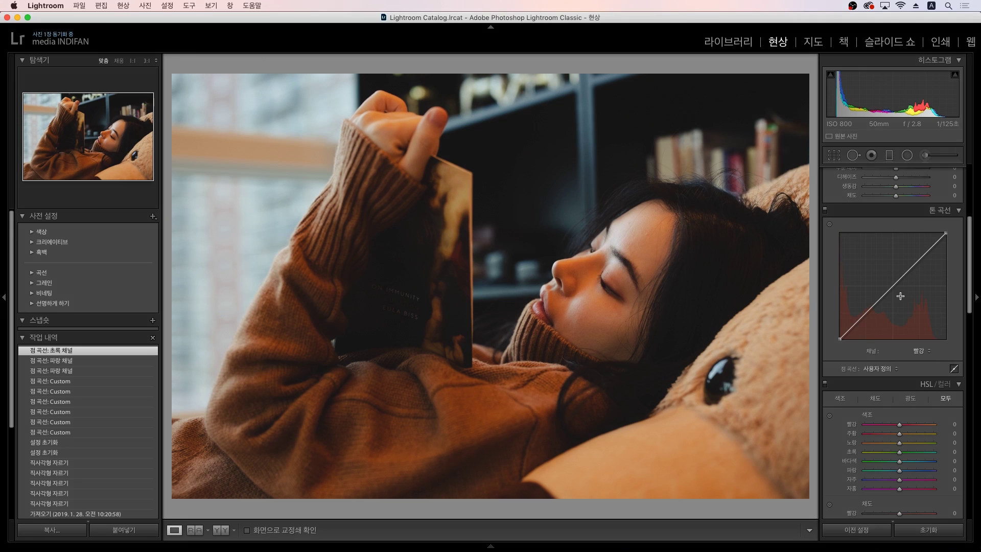
{"action": "left_click_drag", "start_coordinate": [893, 286], "coordinate": [897, 289]}
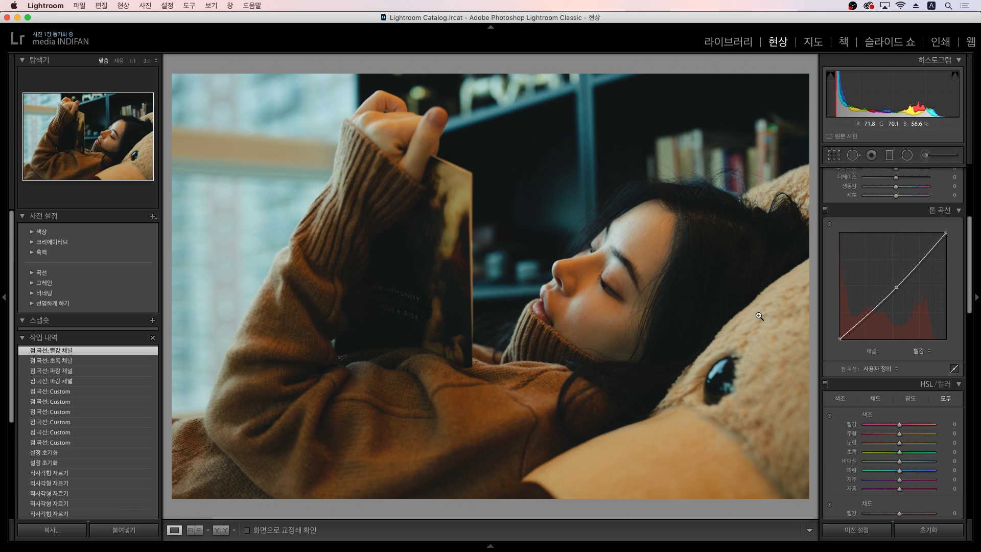
{"action": "scroll", "coordinate": [852, 310], "scroll_direction": "up", "scroll_amount": 3}
{"action": "left_click", "coordinate": [920, 404]}
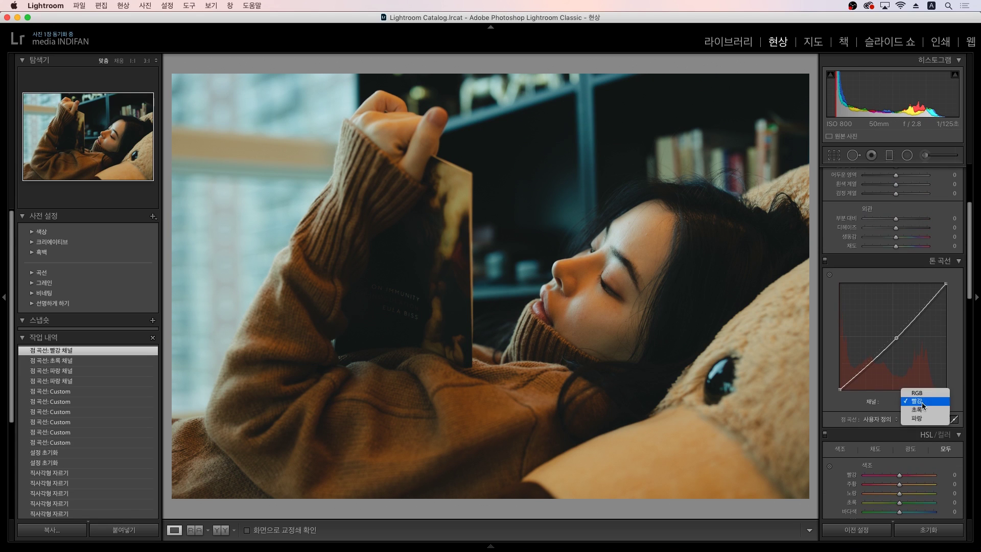
{"action": "left_click", "coordinate": [920, 407]}
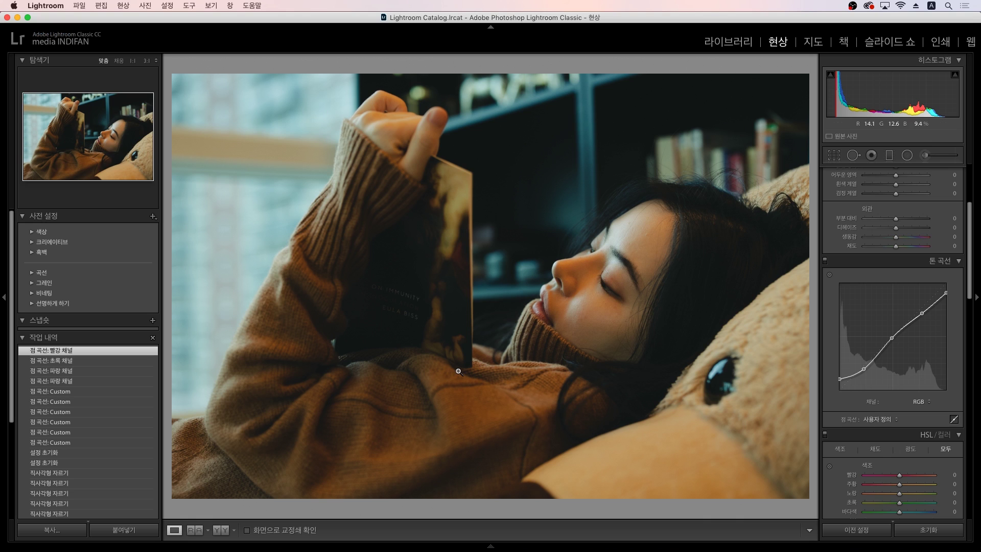
{"action": "key", "text": "g"}
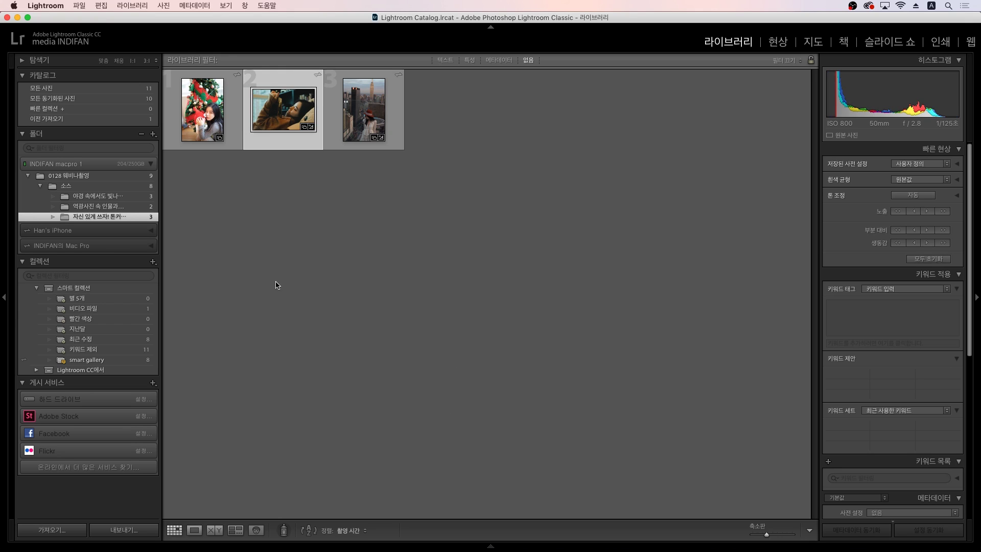
Step: Select the rooftop portrait and show its Metadata: 4480 x 6720, 50mm, f/4.0, 1/160 s, ISO 500
{"action": "left_click", "coordinate": [310, 275]}
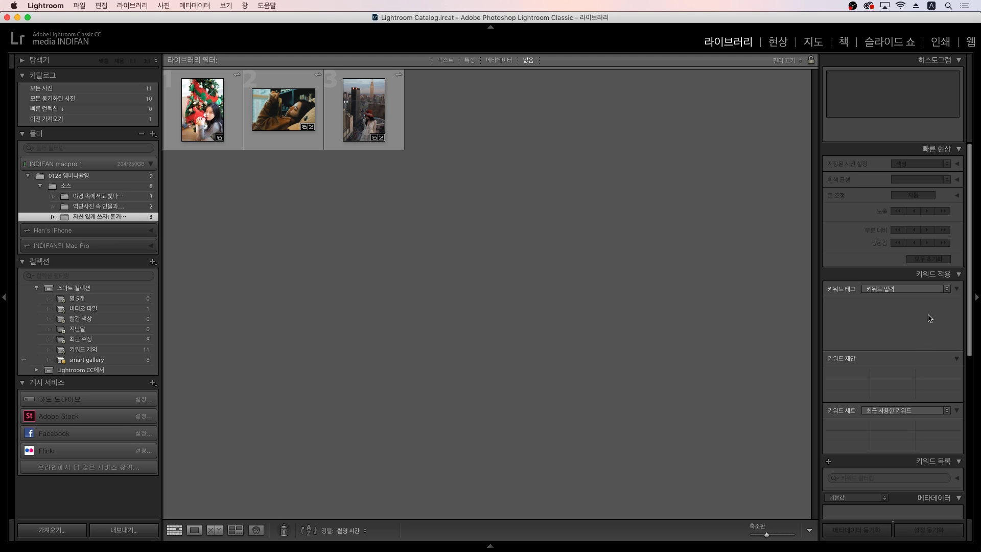
{"action": "scroll", "coordinate": [949, 307], "scroll_direction": "down", "scroll_amount": 5}
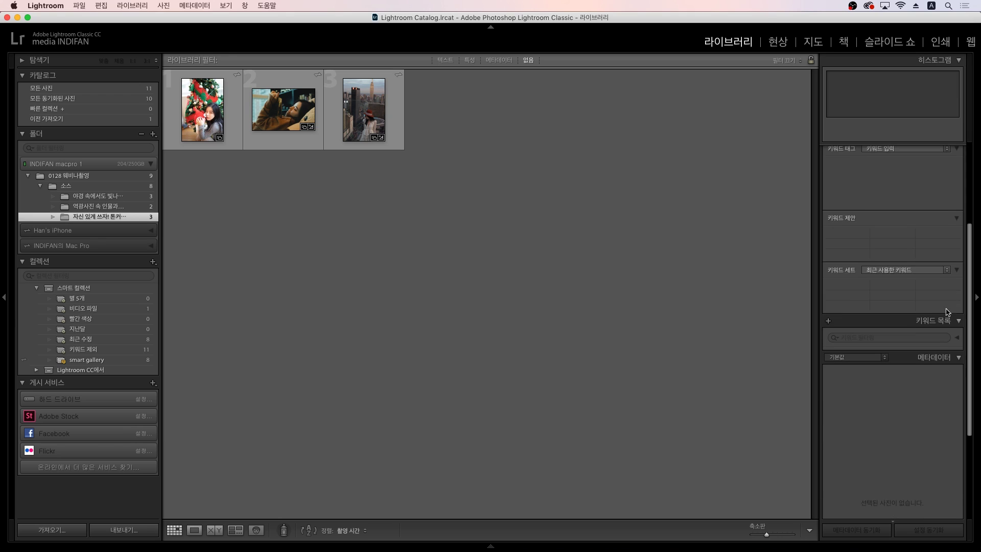
{"action": "scroll", "coordinate": [941, 369], "scroll_direction": "down", "scroll_amount": 1}
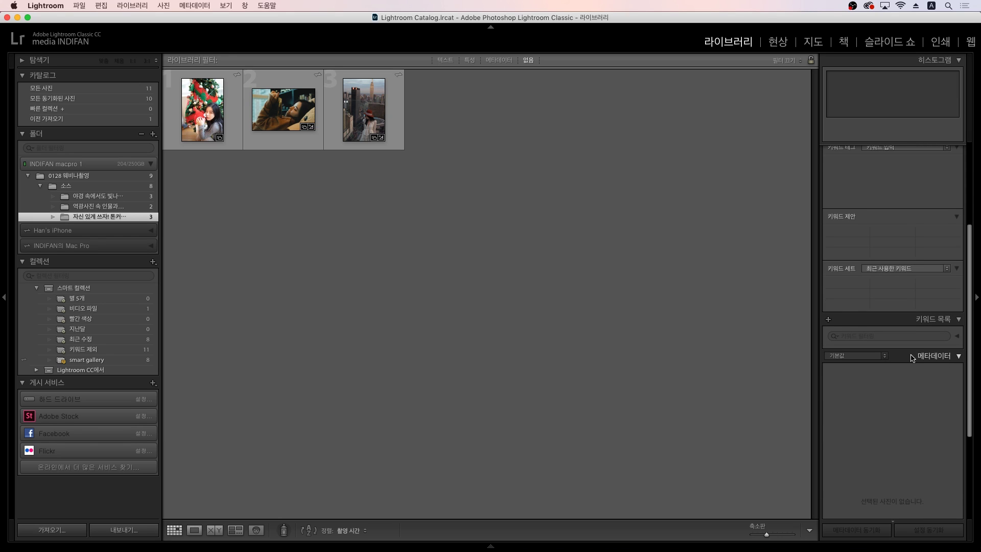
{"action": "left_click", "coordinate": [378, 125]}
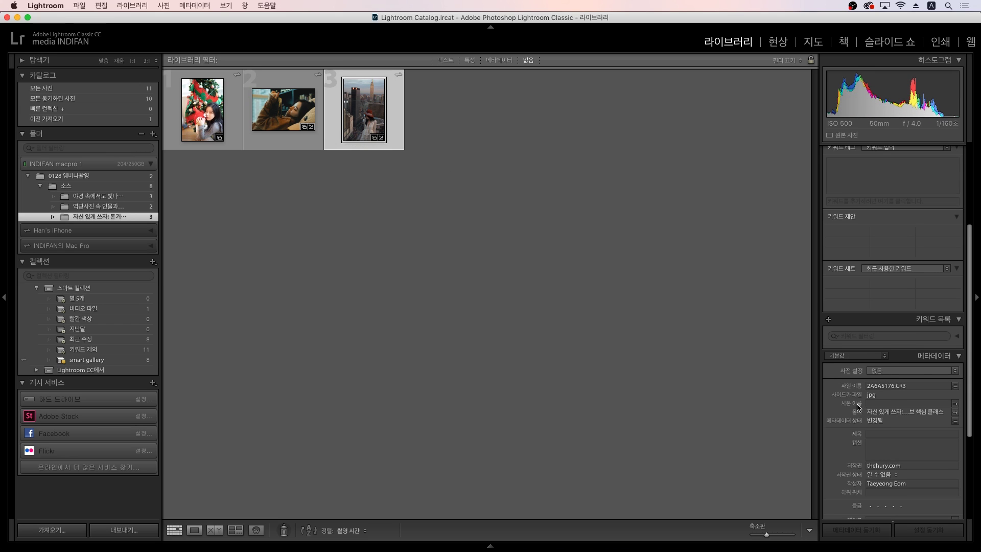
{"action": "scroll", "coordinate": [859, 407], "scroll_direction": "down", "scroll_amount": 2}
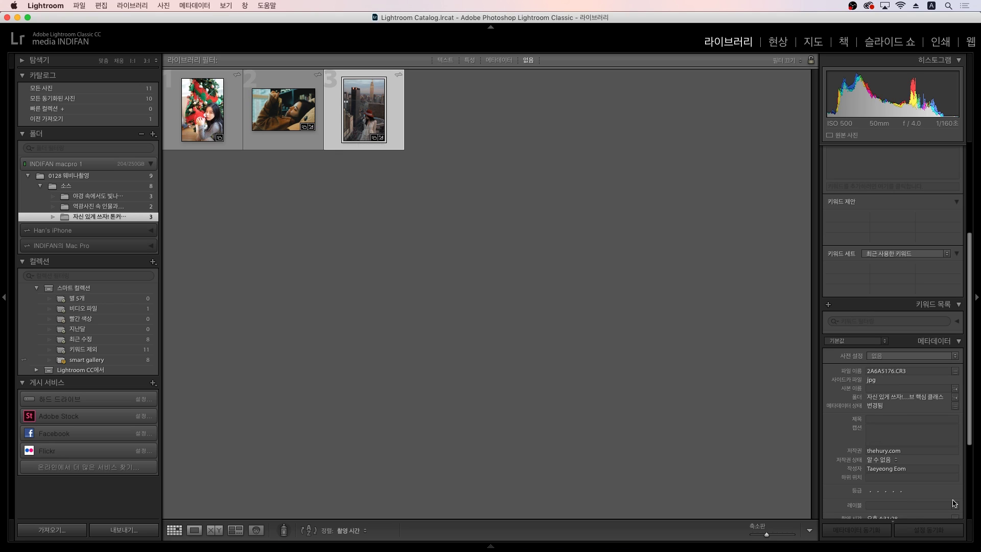
{"action": "scroll", "coordinate": [869, 409], "scroll_direction": "down", "scroll_amount": 4}
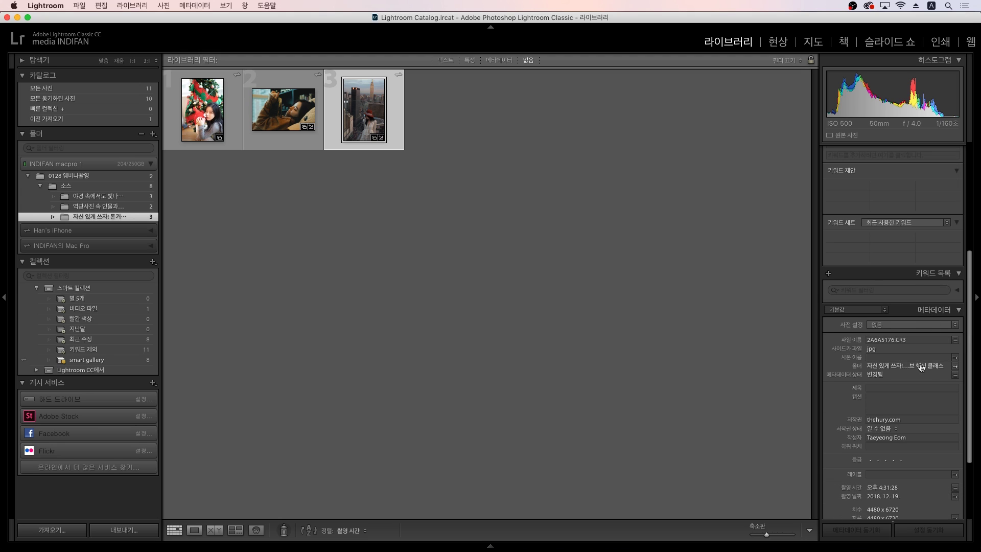
{"action": "scroll", "coordinate": [860, 382], "scroll_direction": "down", "scroll_amount": 4}
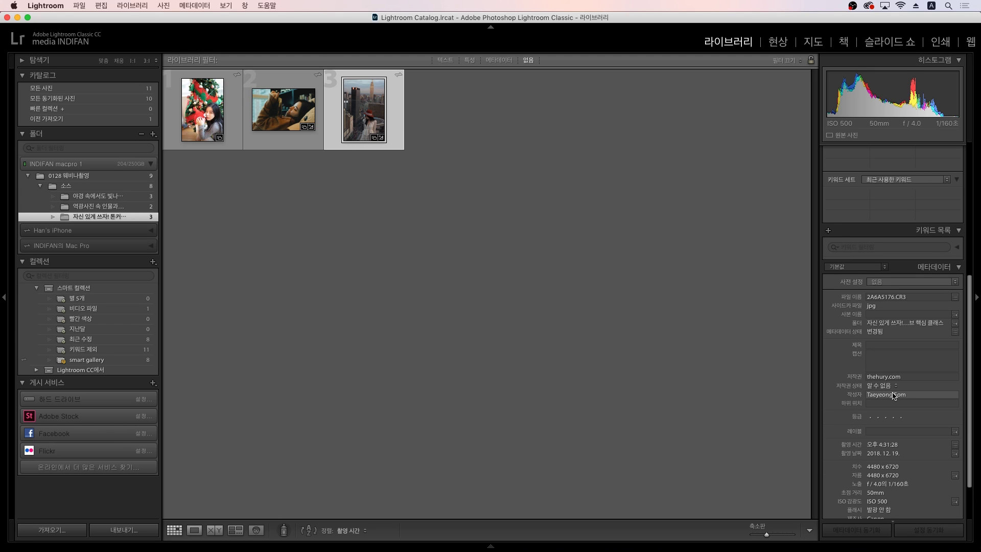
{"action": "scroll", "coordinate": [858, 359], "scroll_direction": "down", "scroll_amount": 2}
{"action": "scroll", "coordinate": [857, 359], "scroll_direction": "down", "scroll_amount": 3}
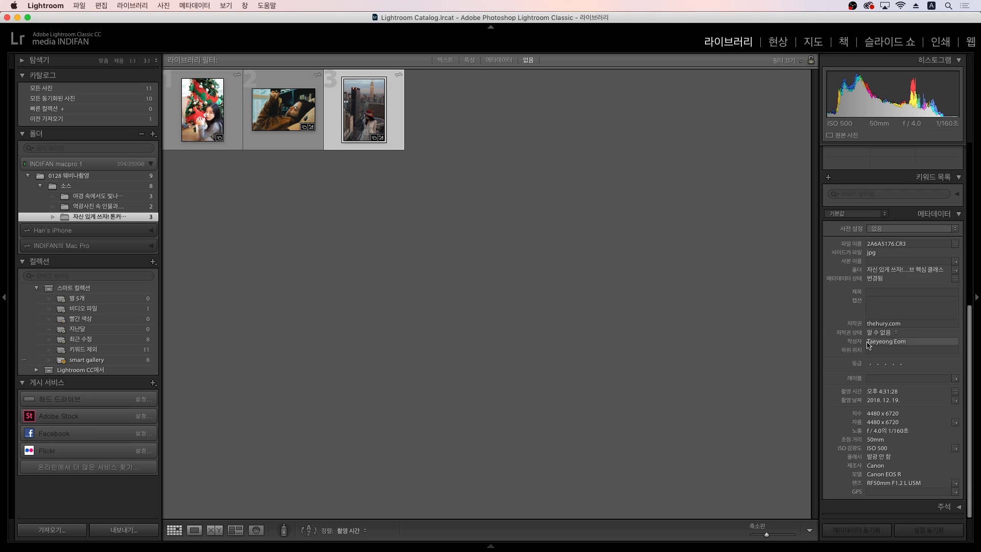
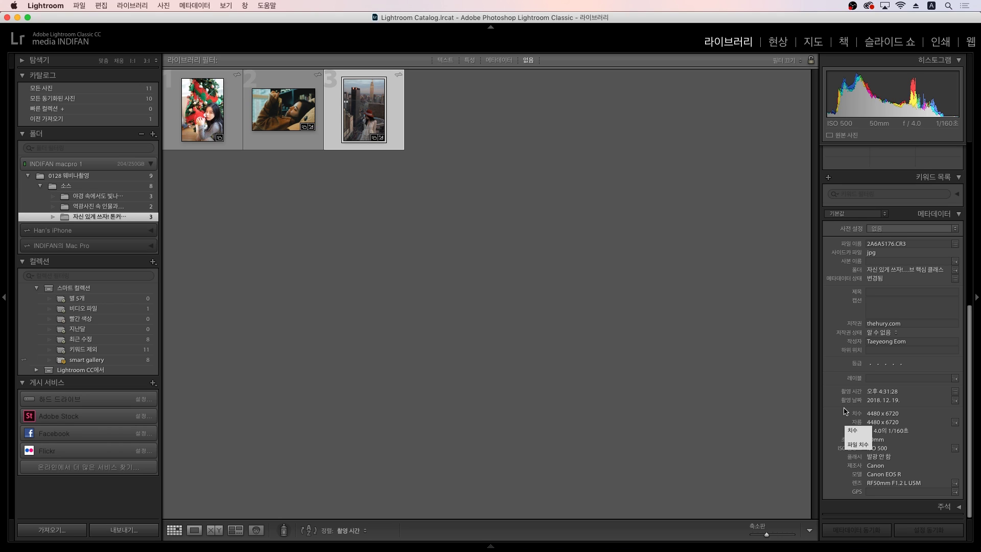
Step: Show the Metadata panel's preset choices: None, Taeyeong and Edit Presets..
{"action": "scroll", "coordinate": [892, 425], "scroll_direction": "up", "scroll_amount": 1}
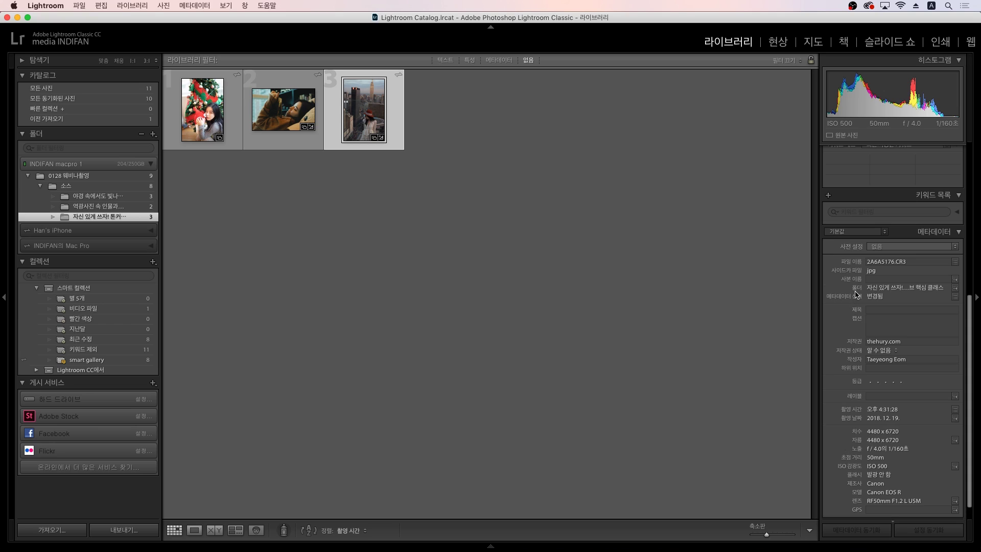
{"action": "left_click", "coordinate": [872, 247]}
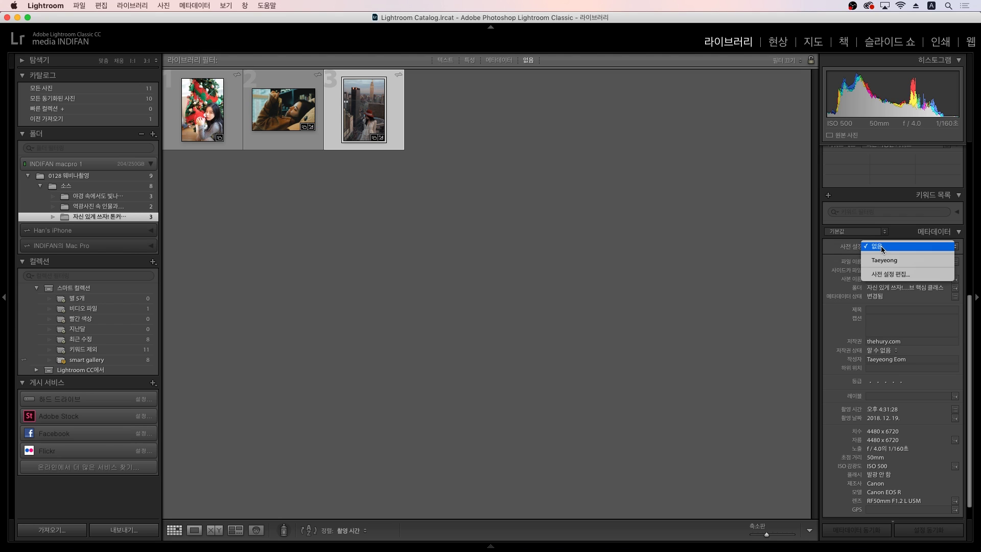
{"action": "left_click", "coordinate": [887, 276]}
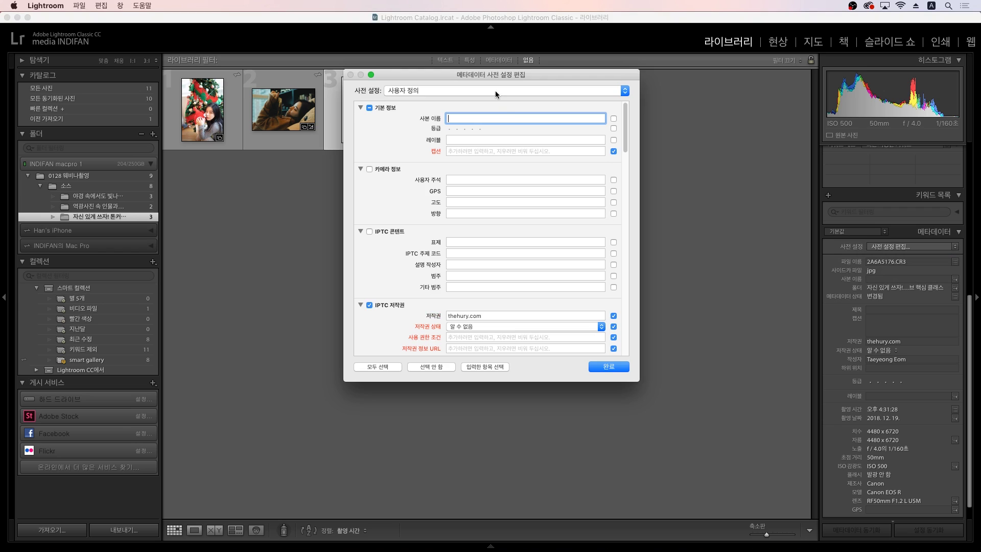
{"action": "left_click_drag", "start_coordinate": [499, 75], "coordinate": [502, 105]}
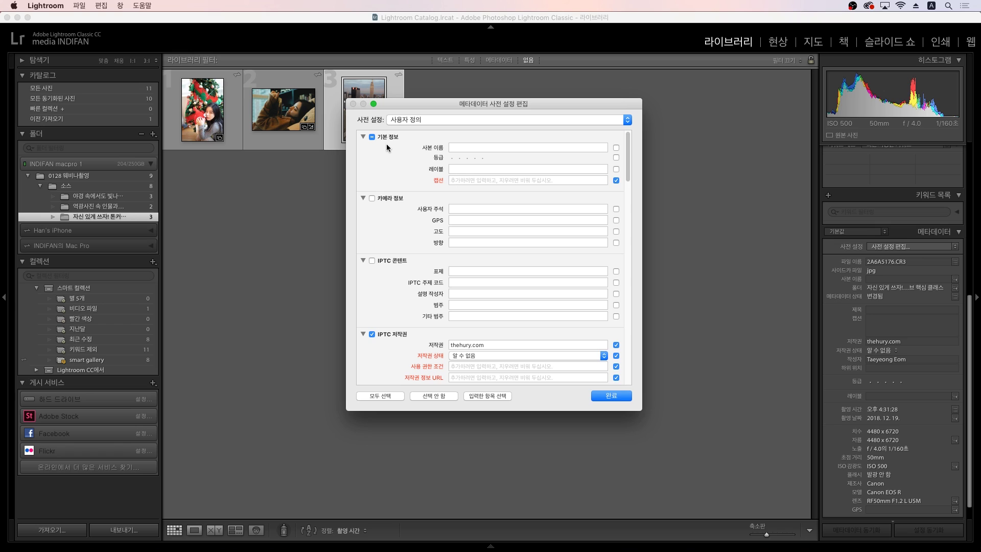
{"action": "left_click", "coordinate": [372, 137]}
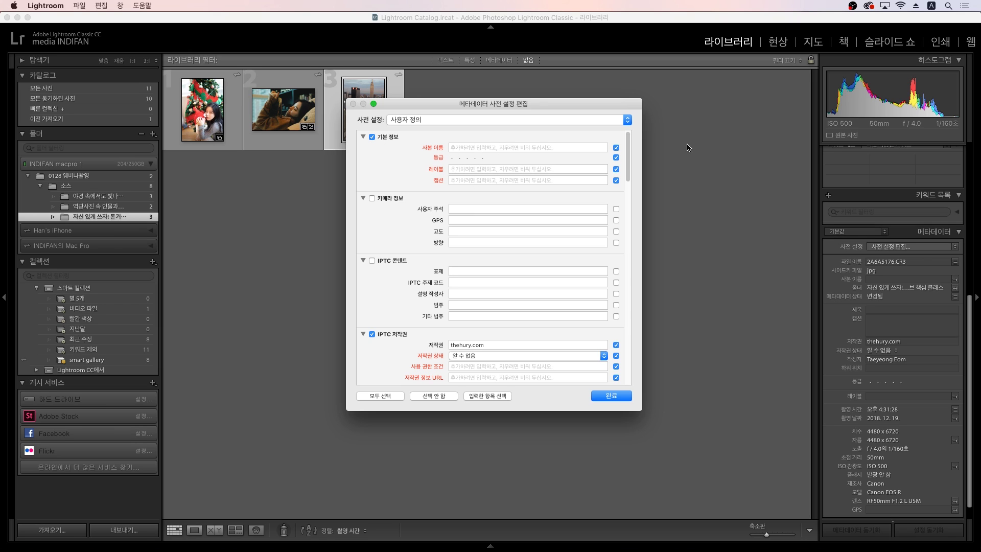
{"action": "left_click", "coordinate": [617, 148]}
{"action": "left_click", "coordinate": [616, 157]}
{"action": "left_click", "coordinate": [616, 170]}
{"action": "left_click", "coordinate": [602, 181]}
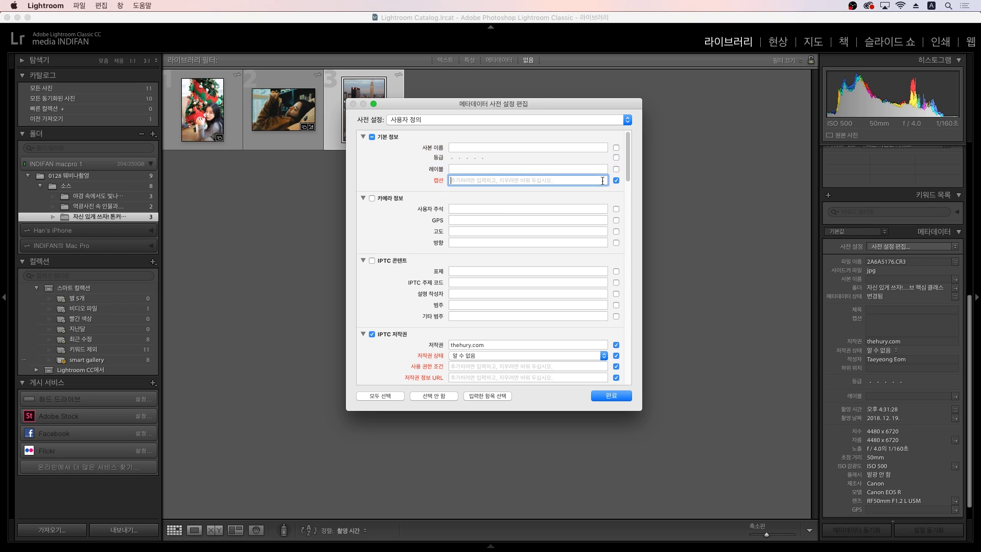
{"action": "type", "text": "www.thehury.com"}
{"action": "key", "text": "Return"}
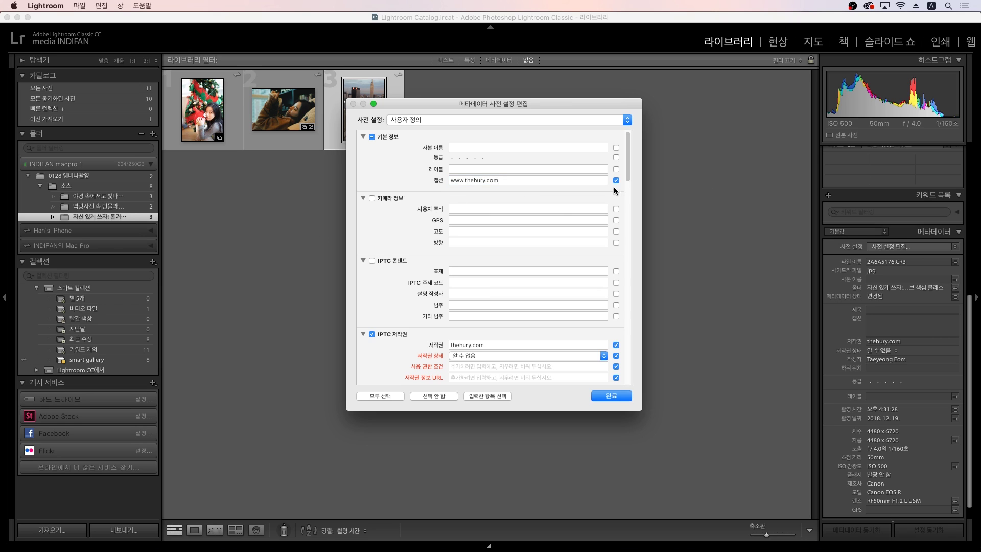
Step: Include IPTC Copyright with notice 'The Hury, All rights reserved' and status Copyrighted
{"action": "scroll", "coordinate": [394, 238], "scroll_direction": "down", "scroll_amount": 2}
{"action": "scroll", "coordinate": [397, 248], "scroll_direction": "down", "scroll_amount": 10}
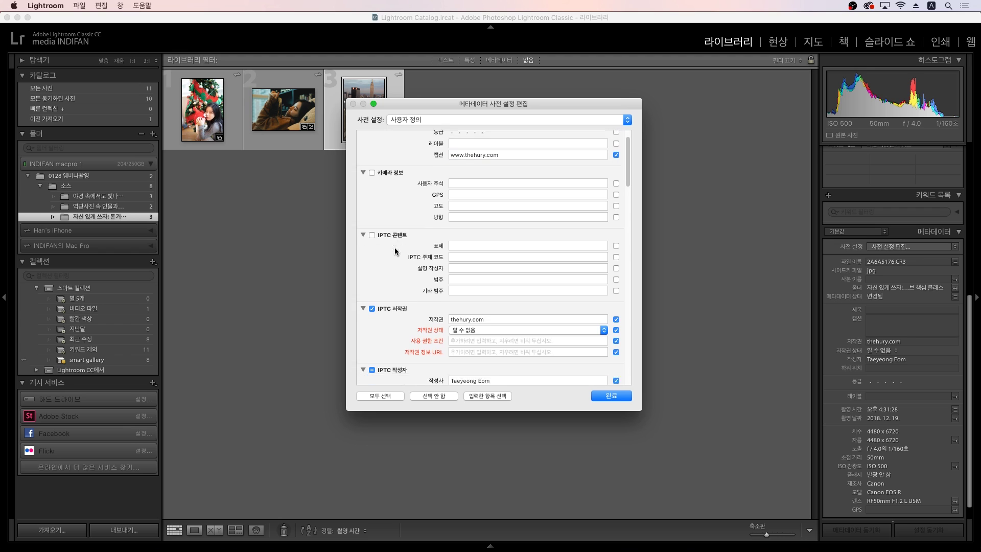
{"action": "left_click", "coordinate": [384, 236]}
{"action": "left_click", "coordinate": [379, 235]}
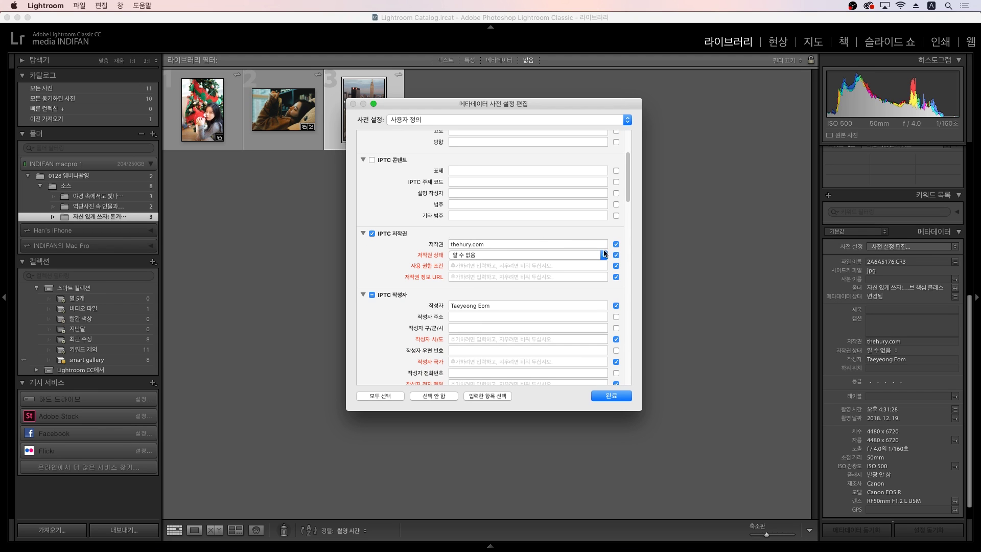
{"action": "left_click", "coordinate": [617, 244]}
{"action": "left_click", "coordinate": [616, 245]}
{"action": "left_click", "coordinate": [521, 244]}
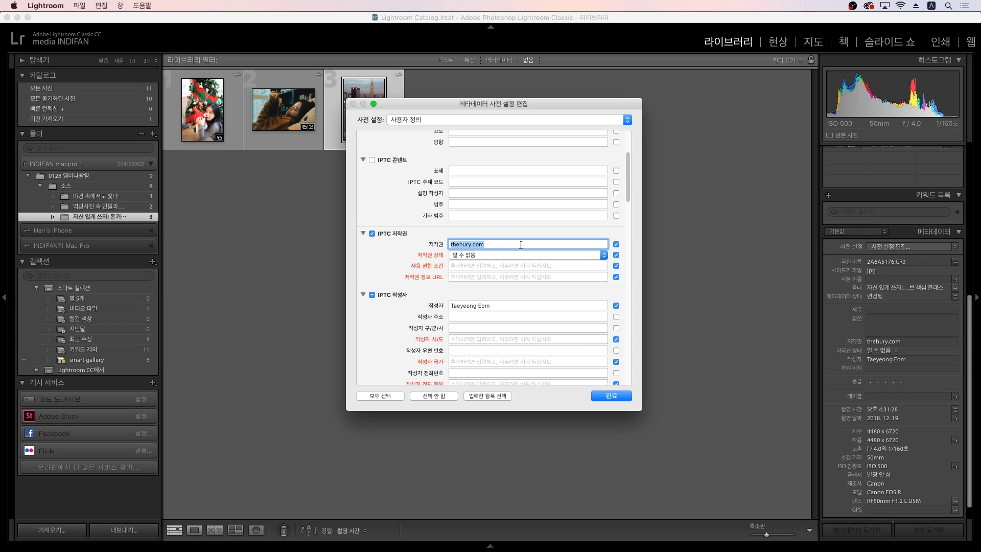
{"action": "type", "text": "The Hury, All rights reserved"}
{"action": "left_click", "coordinate": [528, 255]}
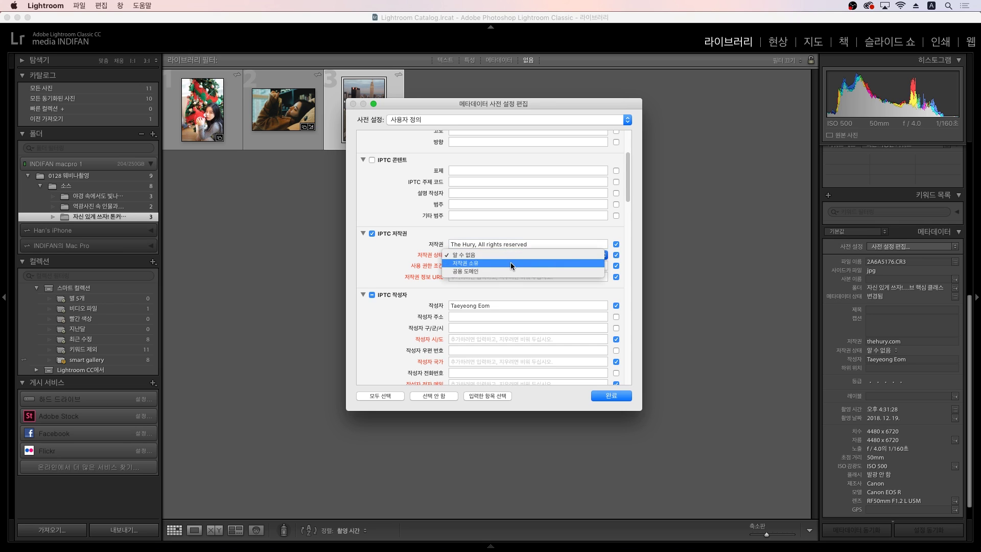
{"action": "left_click", "coordinate": [437, 258]}
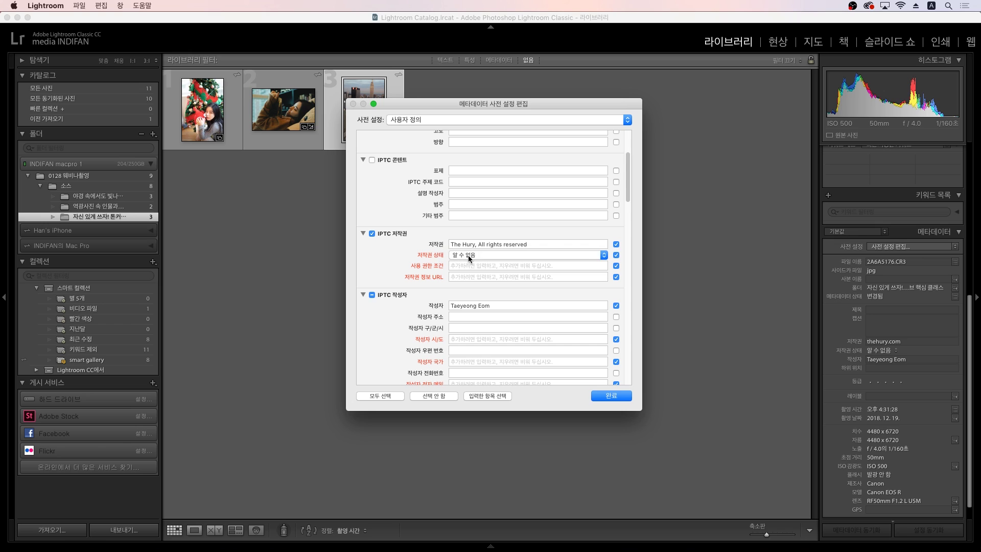
{"action": "left_click", "coordinate": [468, 256]}
{"action": "left_click", "coordinate": [472, 264]}
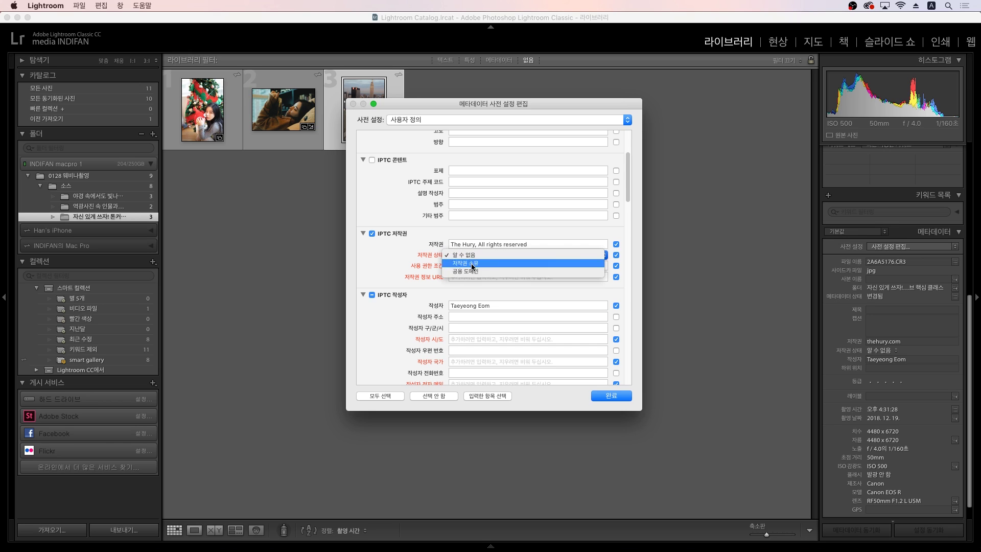
Step: Set Rights Usage Terms to 'All rights reserved, No usage without permission'
{"action": "left_click", "coordinate": [478, 265]}
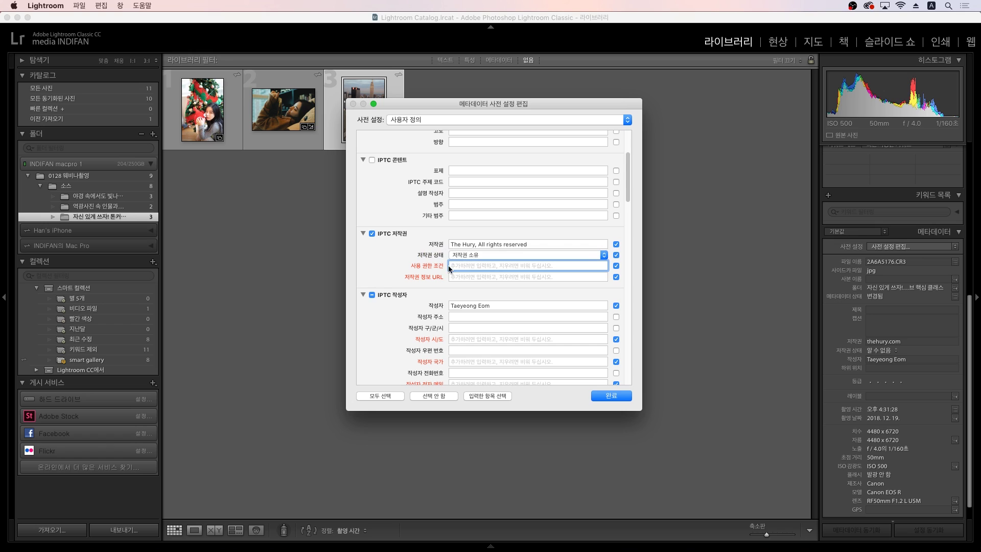
{"action": "left_click", "coordinate": [549, 245]}
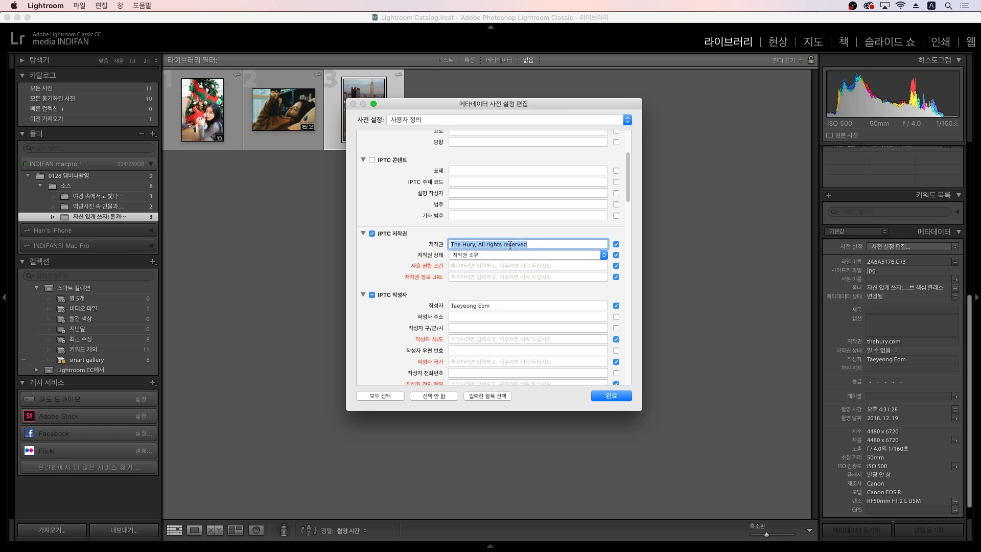
{"action": "left_click", "coordinate": [494, 265]}
{"action": "type", "text": "All rights reserved"}
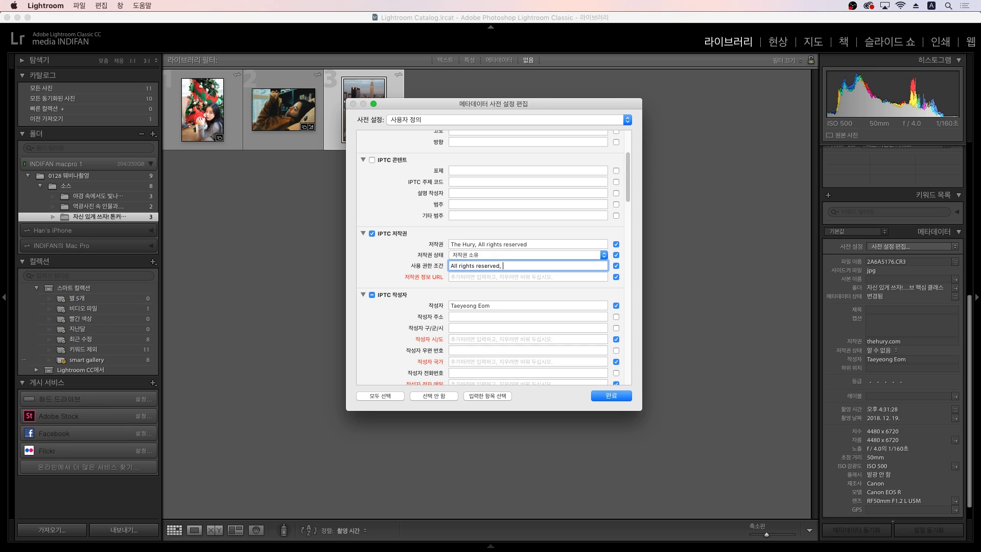
{"action": "type", "text": ", No usage without permission"}
{"action": "left_click", "coordinate": [526, 274]}
{"action": "key", "text": "shift+Tab"}
{"action": "left_click", "coordinate": [513, 266]}
{"action": "left_click_drag", "start_coordinate": [582, 265], "coordinate": [475, 267]}
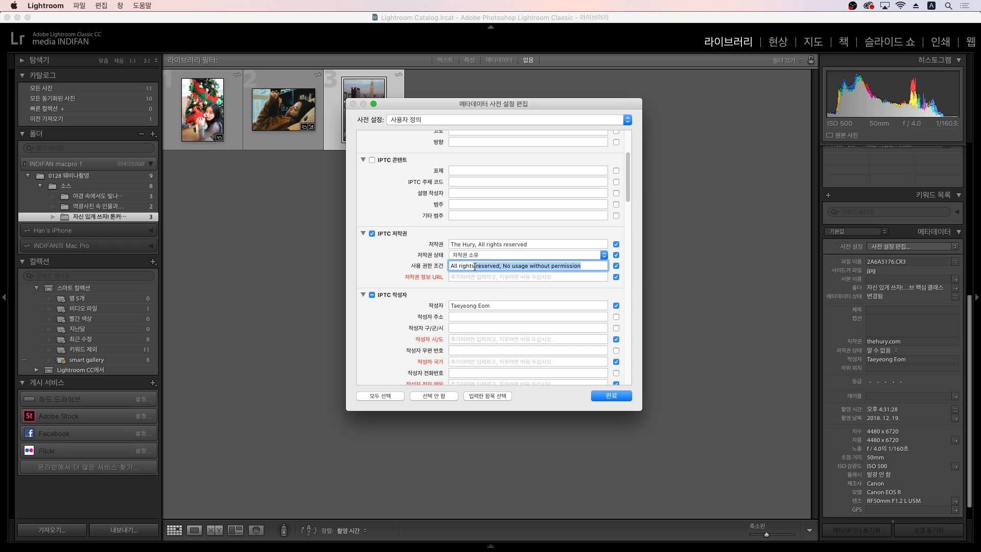
{"action": "left_click", "coordinate": [484, 276]}
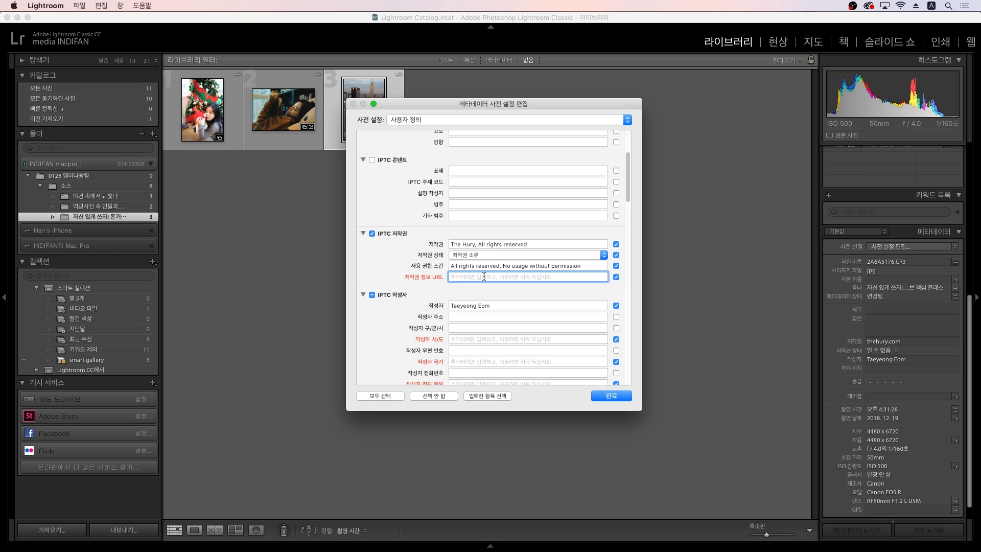
{"action": "key", "text": "shift+Tab"}
{"action": "key", "text": "Tab"}
{"action": "key", "text": "shift+Tab"}
{"action": "key", "text": "Tab"}
{"action": "key", "text": "shift+Tab"}
{"action": "key", "text": "Tab"}
{"action": "type", "text": "www.thehury.com"}
{"action": "key", "text": "shift+Tab"}
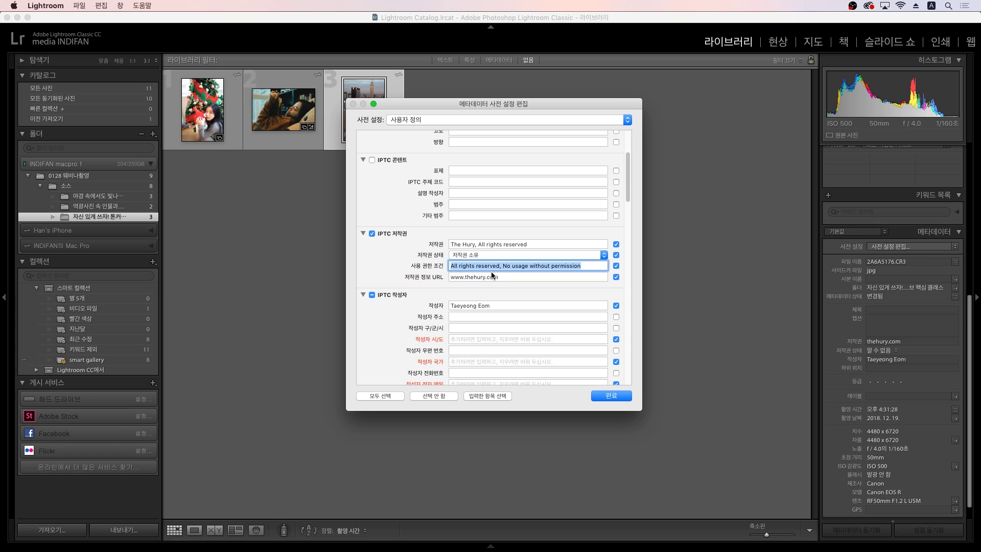
{"action": "key", "text": "Tab"}
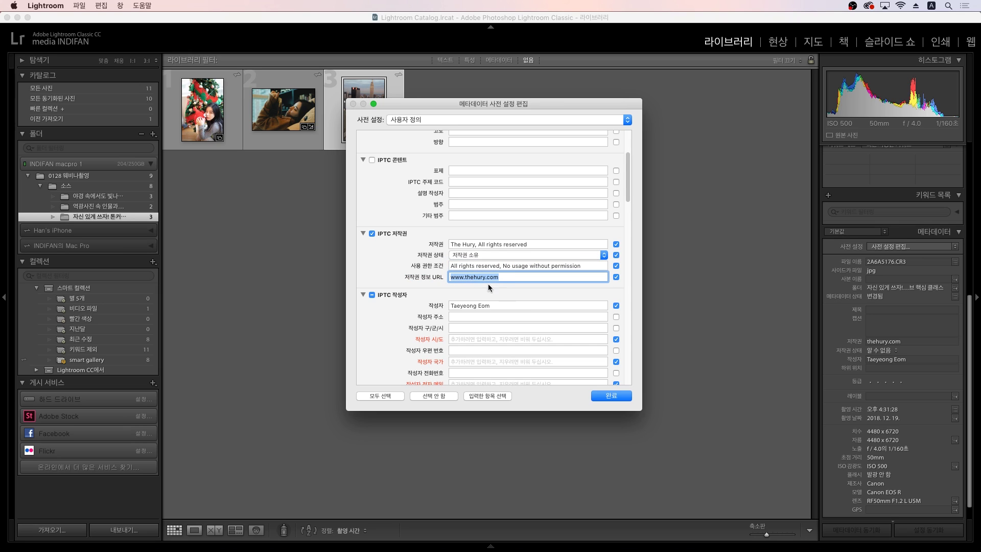
Step: Exclude the creator Address, State/Province and Country fields from the preset
{"action": "left_click", "coordinate": [470, 276]}
{"action": "scroll", "coordinate": [404, 334], "scroll_direction": "down", "scroll_amount": 1}
{"action": "scroll", "coordinate": [405, 335], "scroll_direction": "down", "scroll_amount": 5}
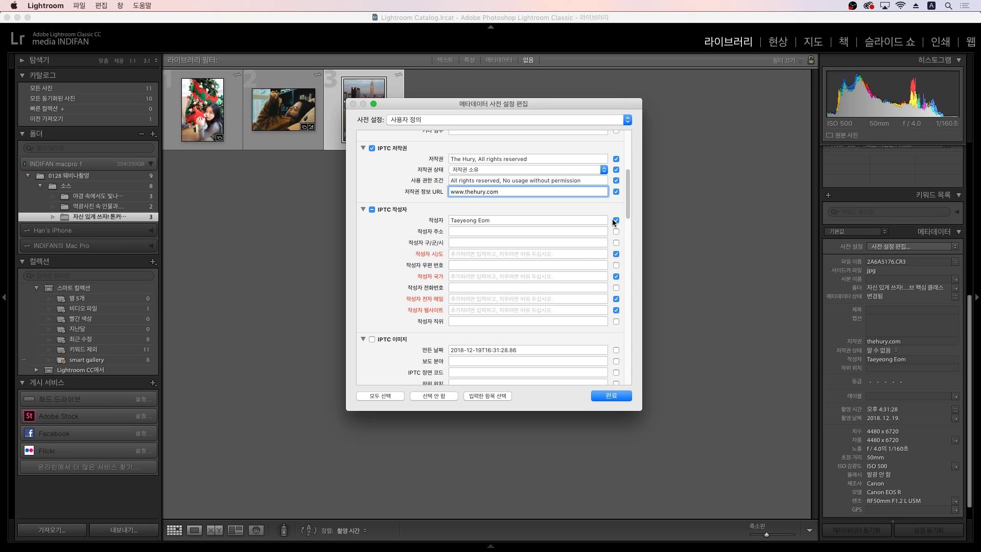
{"action": "left_click", "coordinate": [472, 232]}
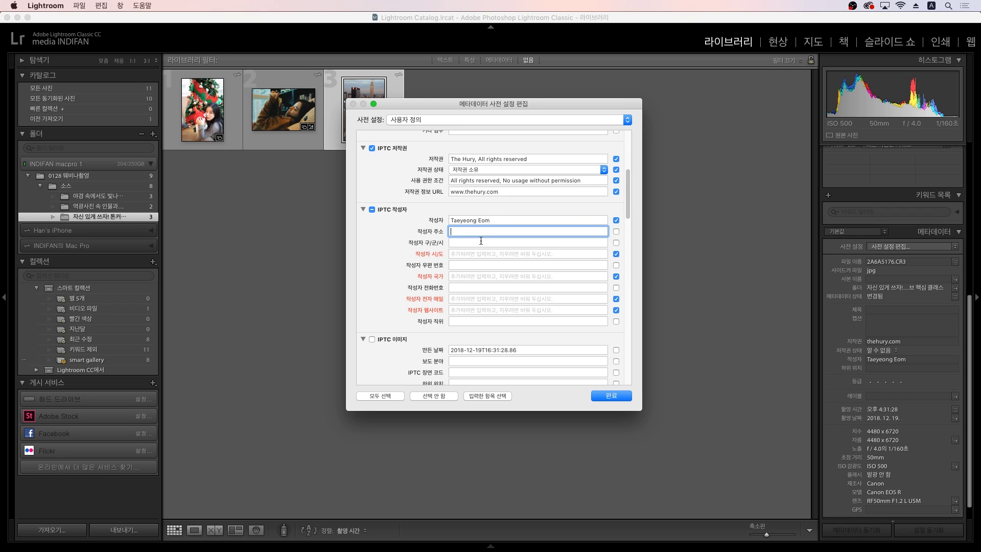
{"action": "left_click", "coordinate": [615, 232]}
{"action": "left_click", "coordinate": [615, 232]}
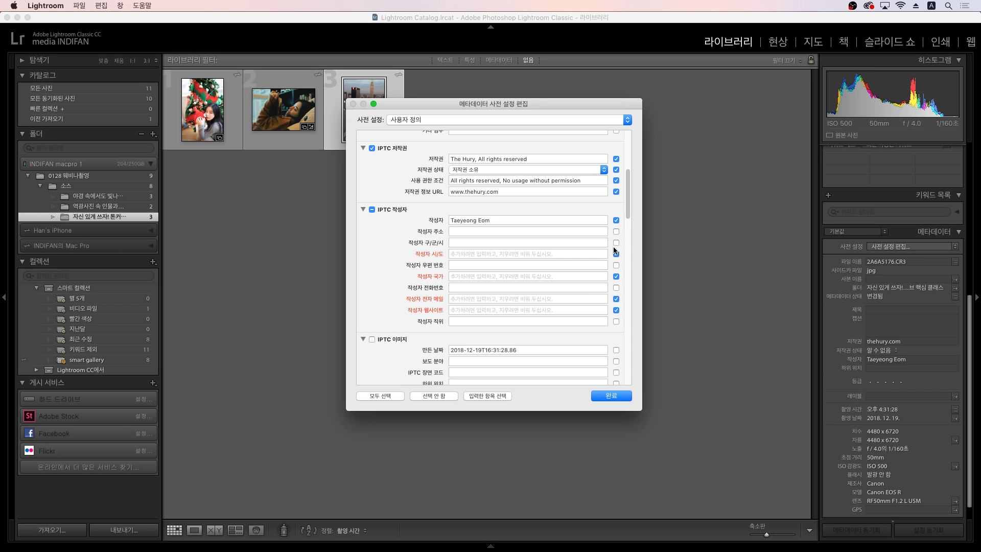
{"action": "left_click", "coordinate": [616, 254]}
{"action": "left_click", "coordinate": [617, 277]}
{"action": "left_click", "coordinate": [616, 276]}
Step: Enter the creator's e-mail address and begin the website as 'thehury.'
{"action": "left_click", "coordinate": [574, 300]}
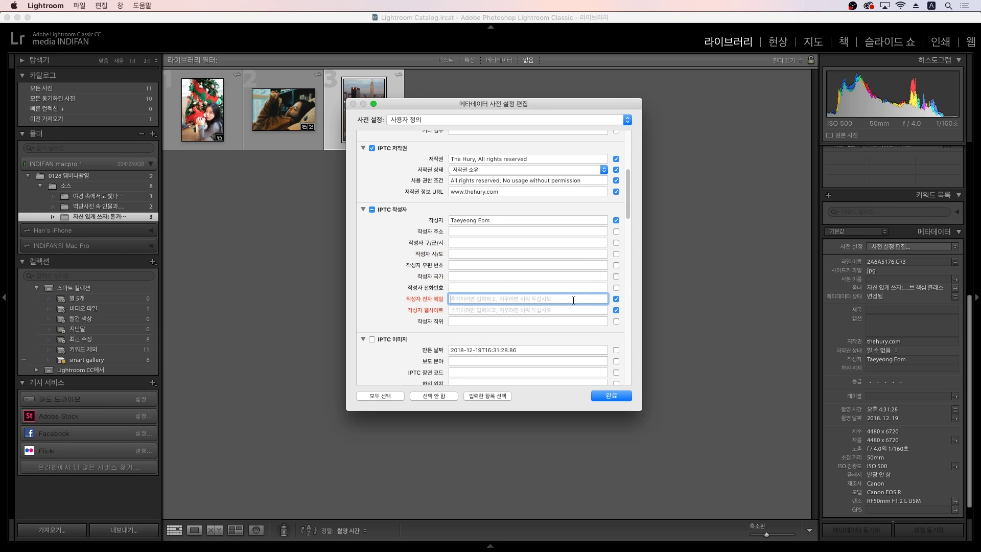
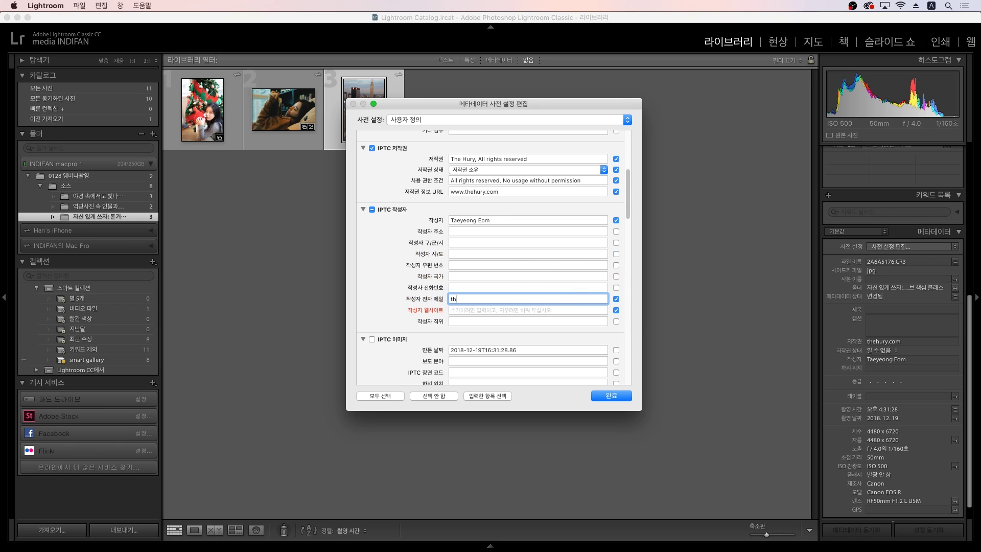
{"action": "left_click", "coordinate": [605, 309]}
{"action": "type", "text": "thehury."}
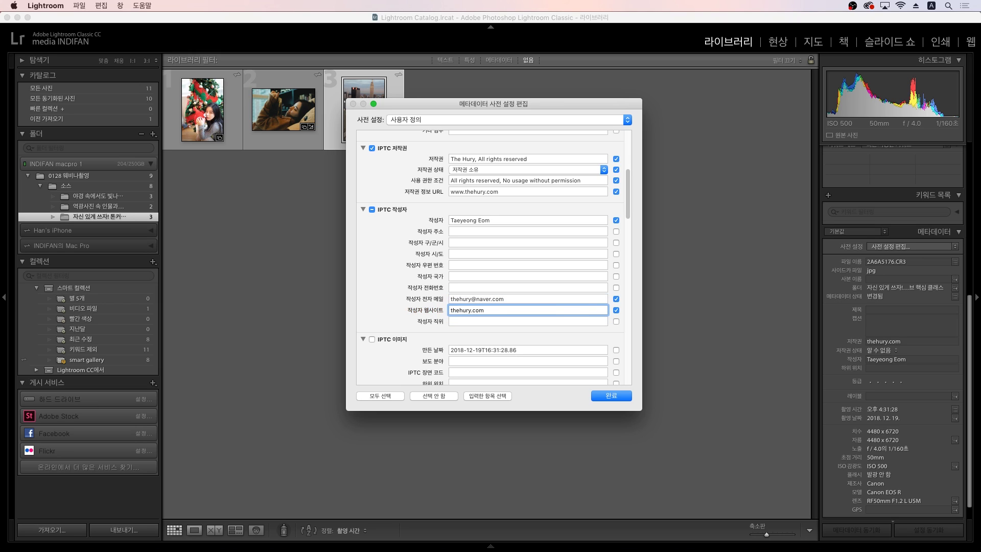
{"action": "left_click", "coordinate": [451, 310]}
{"action": "type", "text": "www."}
{"action": "scroll", "coordinate": [431, 315], "scroll_direction": "up", "scroll_amount": 1}
{"action": "scroll", "coordinate": [431, 315], "scroll_direction": "down", "scroll_amount": 10}
{"action": "scroll", "coordinate": [430, 312], "scroll_direction": "up", "scroll_amount": 12}
{"action": "scroll", "coordinate": [427, 309], "scroll_direction": "up", "scroll_amount": 4}
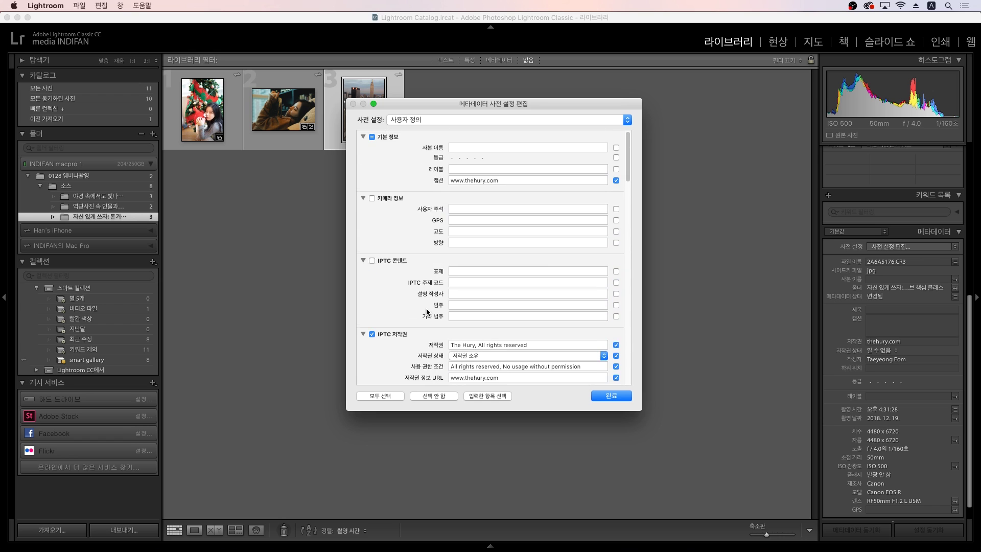
{"action": "scroll", "coordinate": [427, 312], "scroll_direction": "down", "scroll_amount": 14}
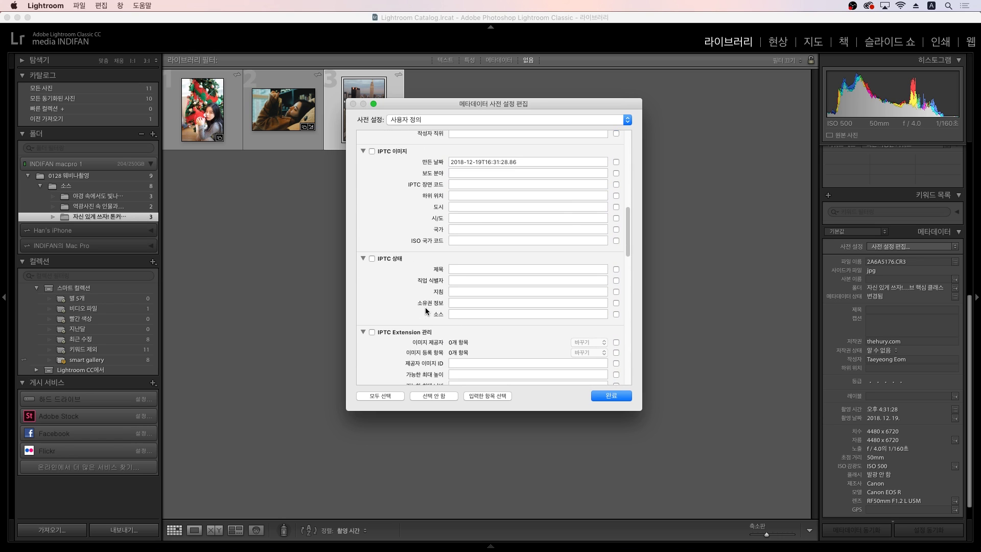
{"action": "scroll", "coordinate": [426, 310], "scroll_direction": "down", "scroll_amount": 15}
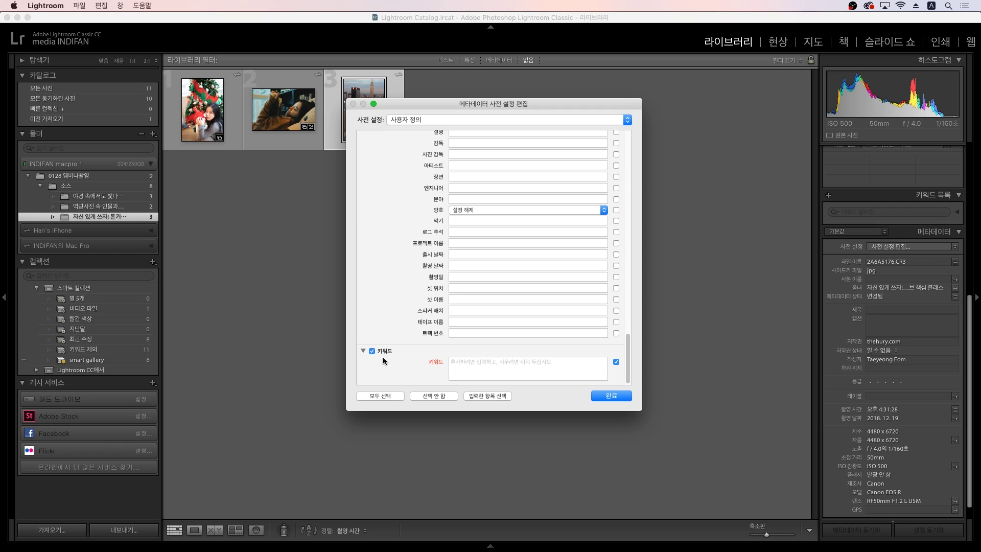
Step: Add keywords newyorksnap, newyorkphotographer and wedding, then finish the preset editor
{"action": "left_click", "coordinate": [495, 361]}
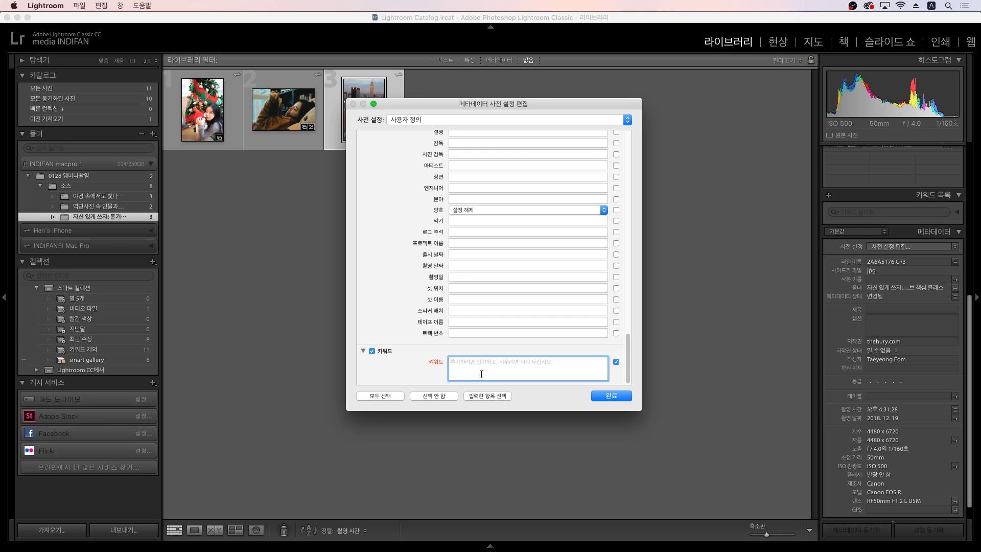
{"action": "type", "text": "s"}
{"action": "key", "text": "BackSpace"}
{"action": "type", "text": "newyorksnap, newyorkphotographer, wedding,"}
{"action": "key", "text": "super+a"}
{"action": "left_click", "coordinate": [490, 373]}
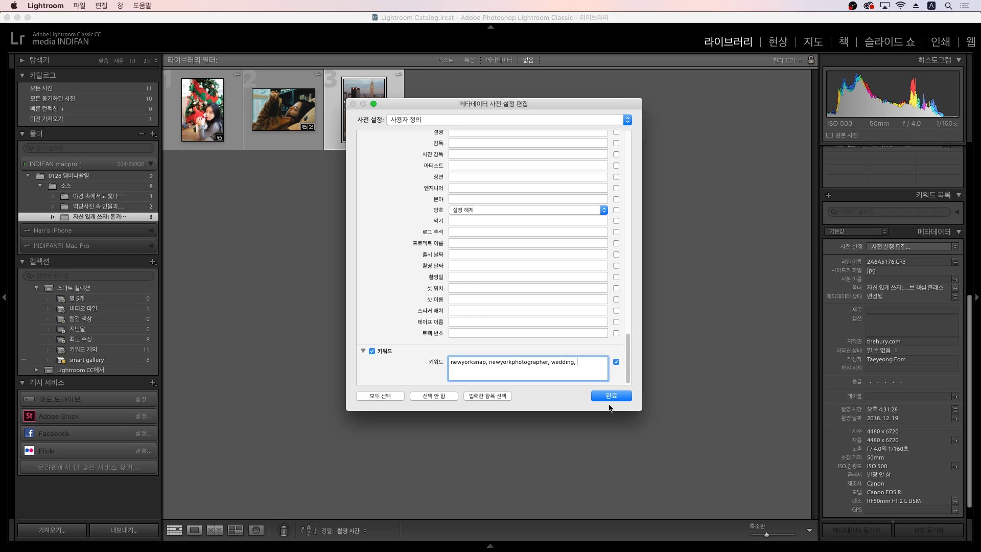
{"action": "left_click", "coordinate": [611, 394]}
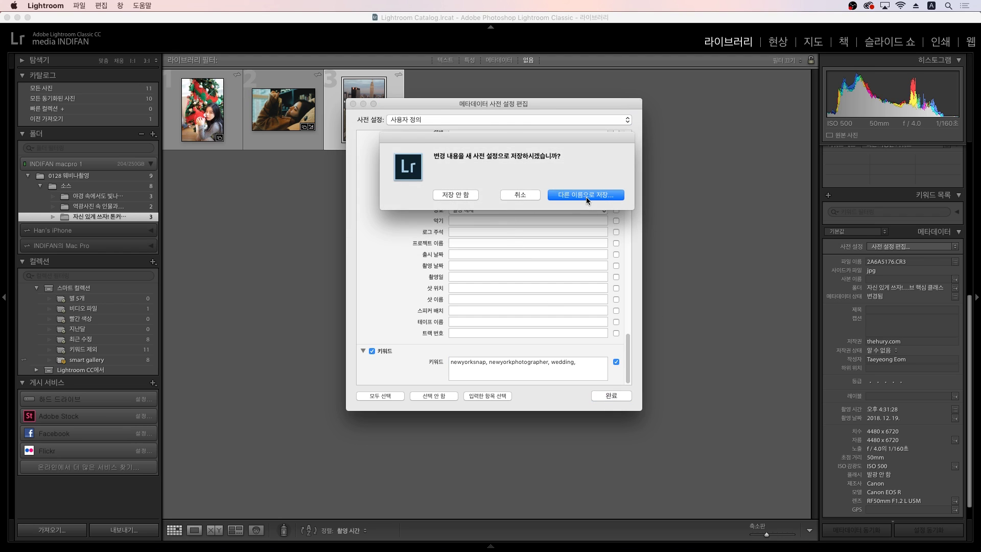
Step: Save the settings as a new metadata preset named 'Taeyeong 1'
{"action": "left_click", "coordinate": [585, 196]}
{"action": "type", "text": "Taeyeong "}
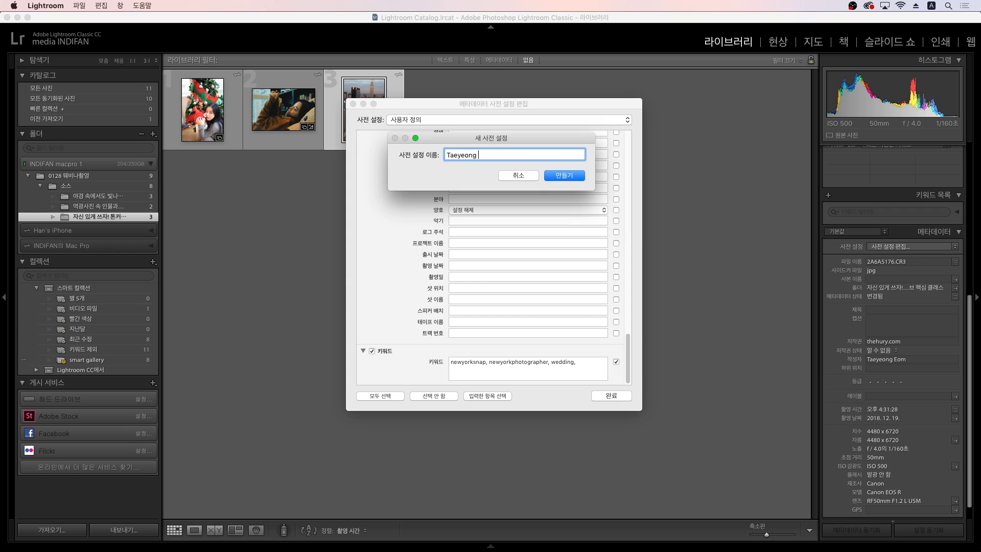
{"action": "type", "text": "1"}
{"action": "left_click", "coordinate": [564, 176]}
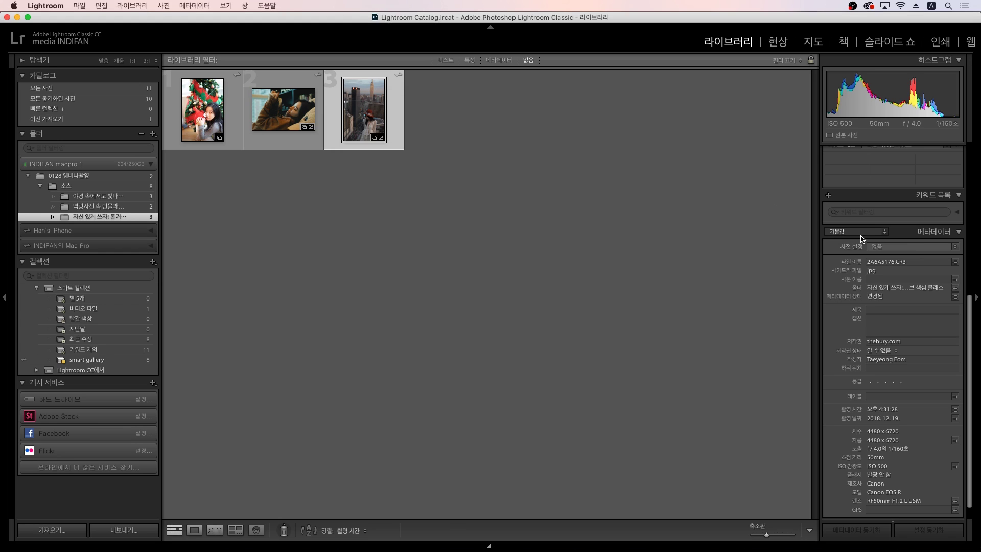
Step: Apply the 'Taeyeong 1' metadata preset to the second photo
{"action": "scroll", "coordinate": [844, 346], "scroll_direction": "down", "scroll_amount": 2}
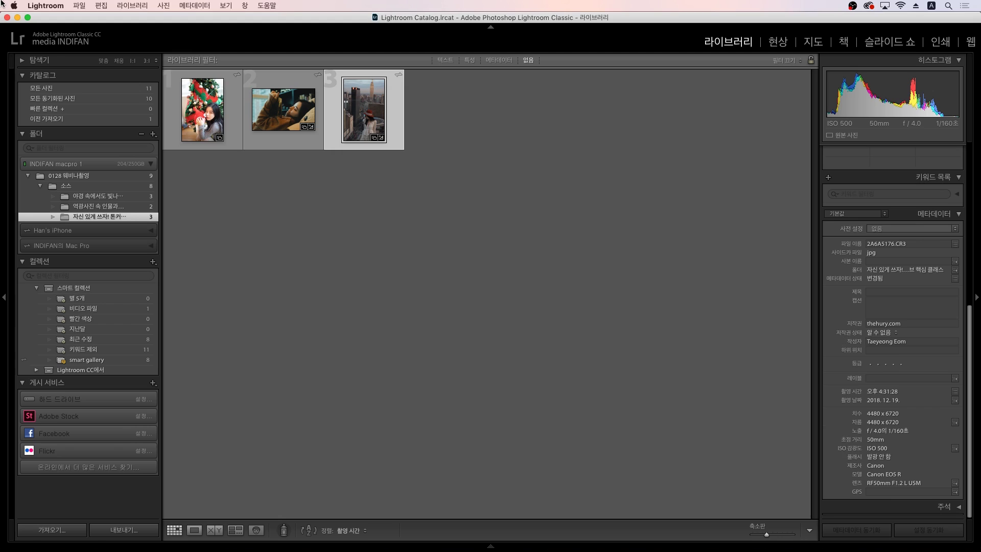
{"action": "left_click", "coordinate": [268, 105]}
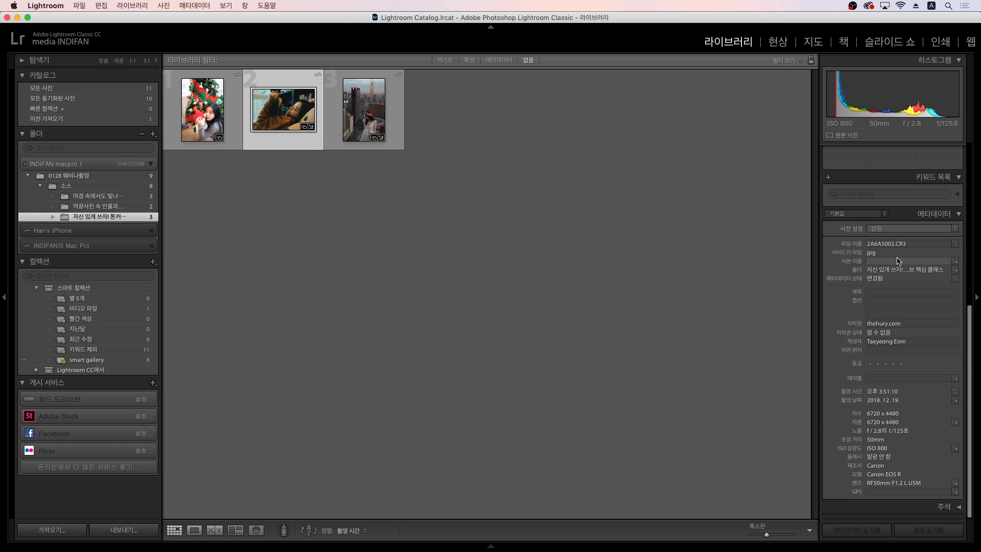
{"action": "left_click", "coordinate": [895, 230]}
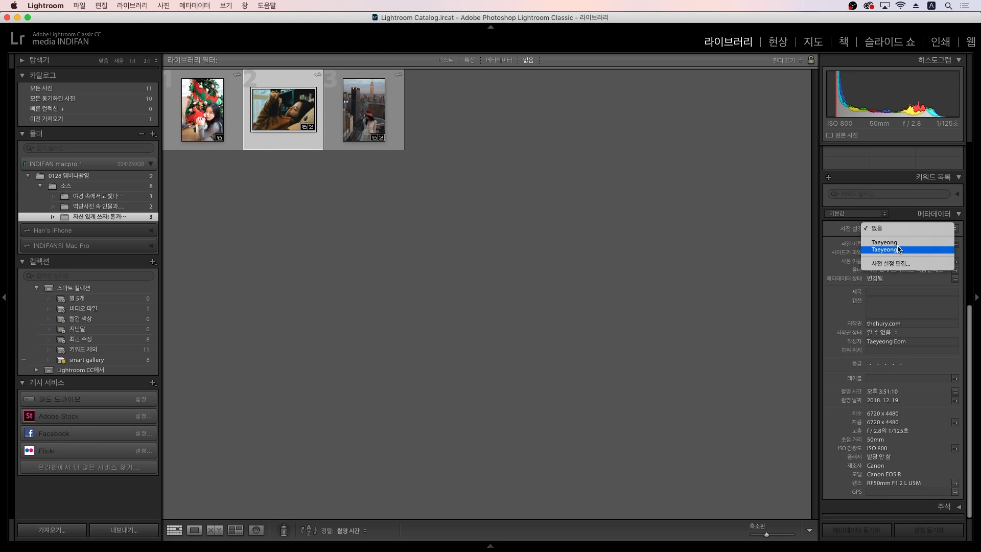
{"action": "left_click", "coordinate": [883, 250]}
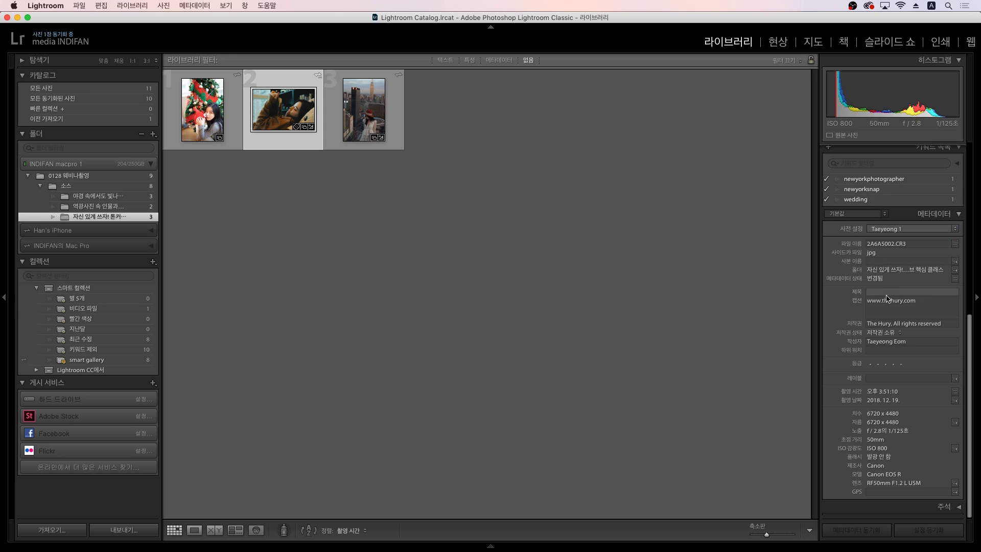
{"action": "scroll", "coordinate": [857, 374], "scroll_direction": "up", "scroll_amount": 8}
{"action": "scroll", "coordinate": [855, 373], "scroll_direction": "down", "scroll_amount": 5}
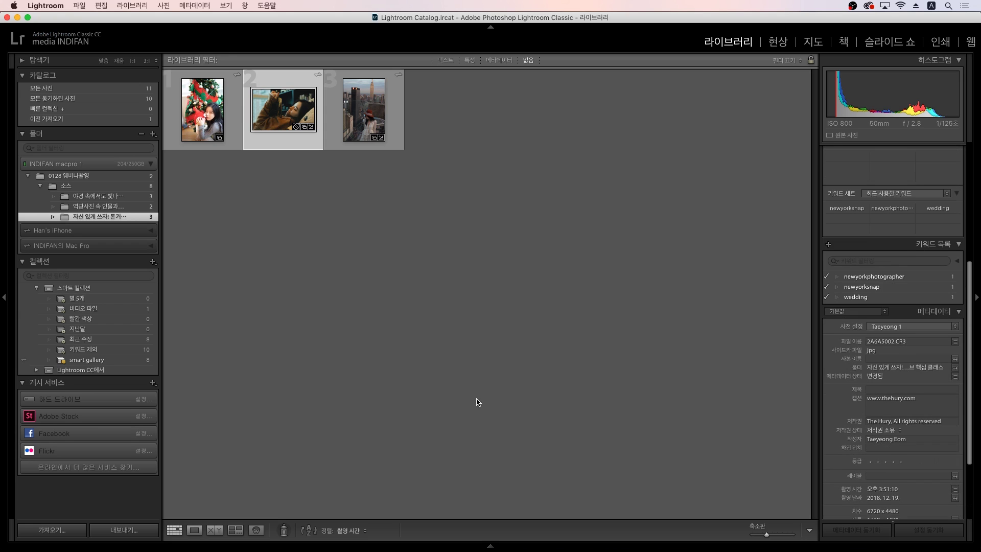
{"action": "left_click", "coordinate": [363, 390]}
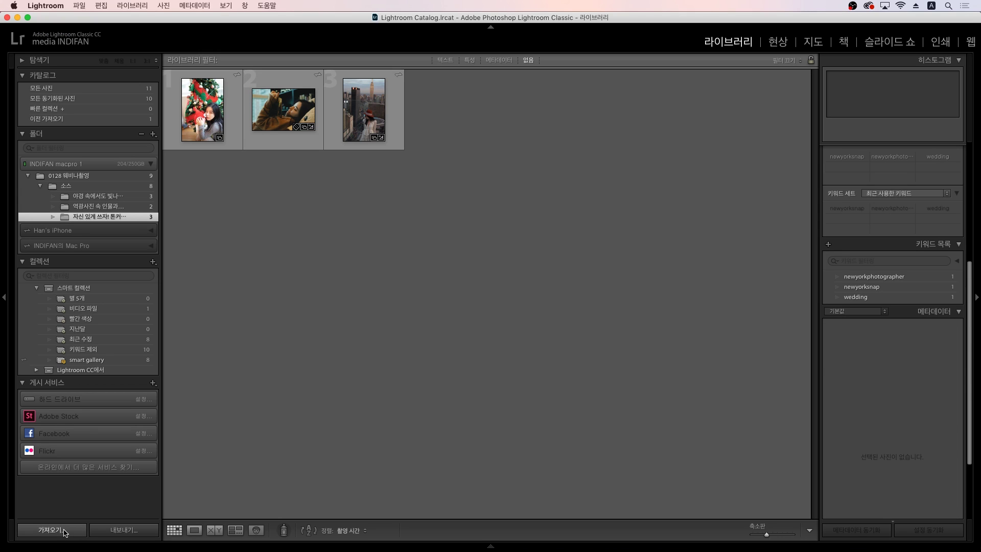
Step: Set the new preset as the Import metadata preset, then cancel the import
{"action": "left_click", "coordinate": [64, 532]}
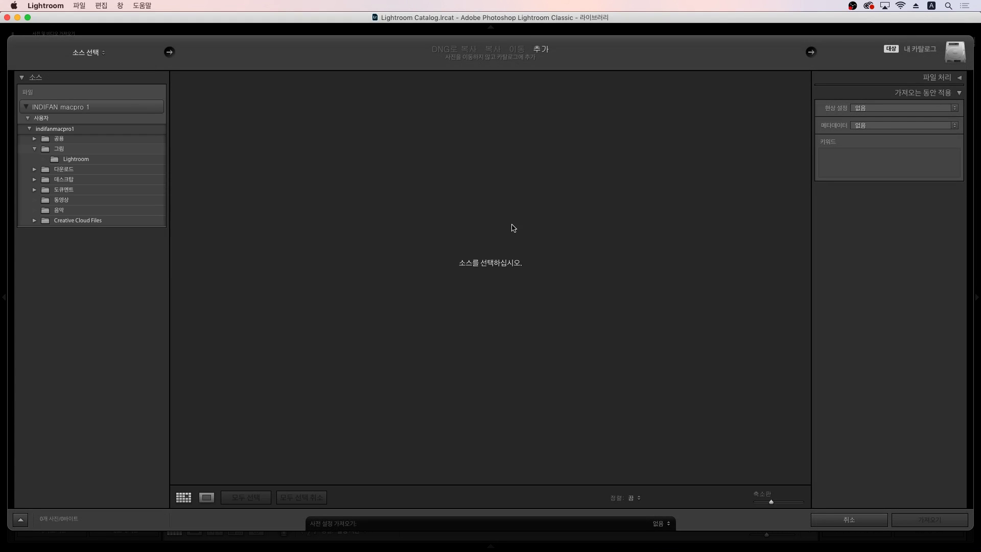
{"action": "left_click", "coordinate": [883, 126]}
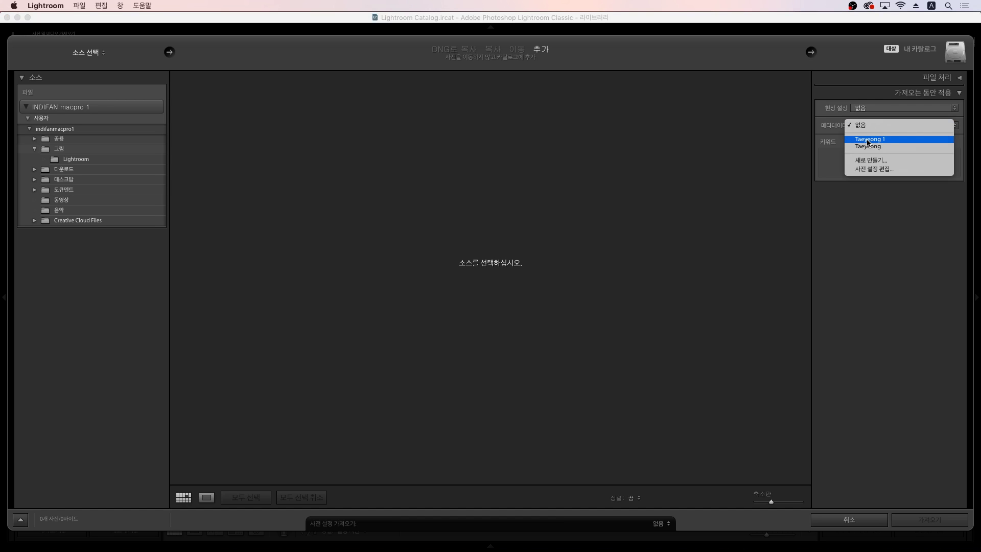
{"action": "left_click", "coordinate": [869, 140]}
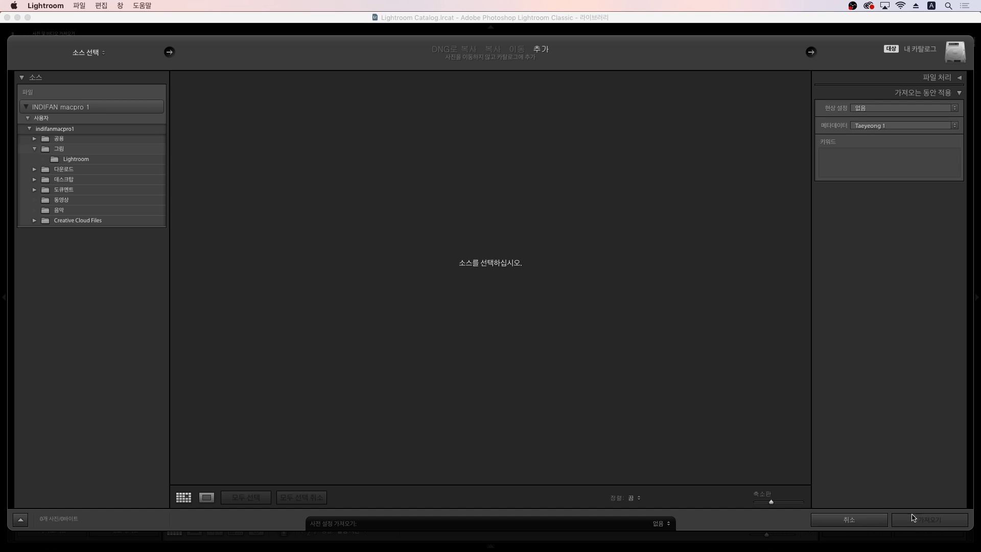
{"action": "left_click", "coordinate": [878, 522]}
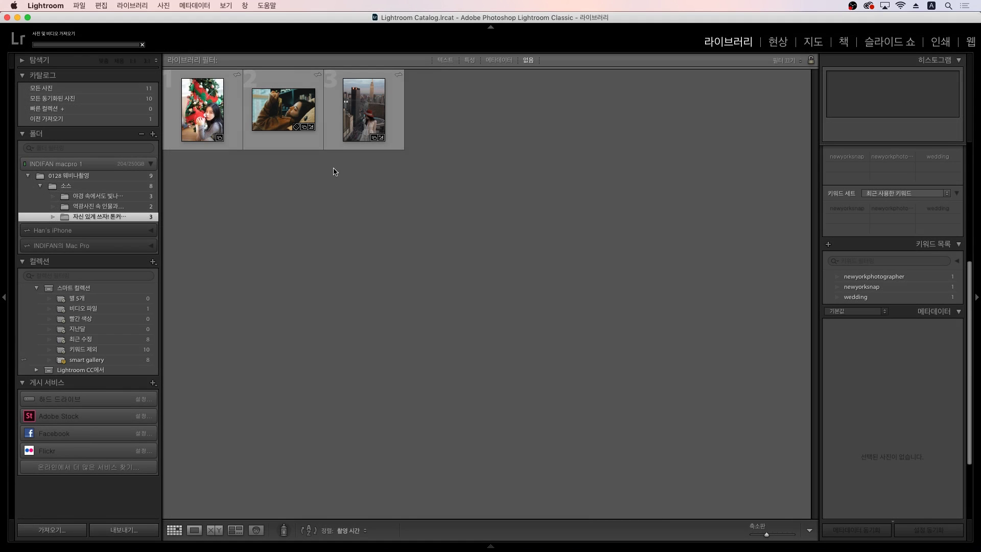
Step: Switch to the 야경 속에서도 빛나… subfolder with its three night-city photos
{"action": "left_click", "coordinate": [222, 119]}
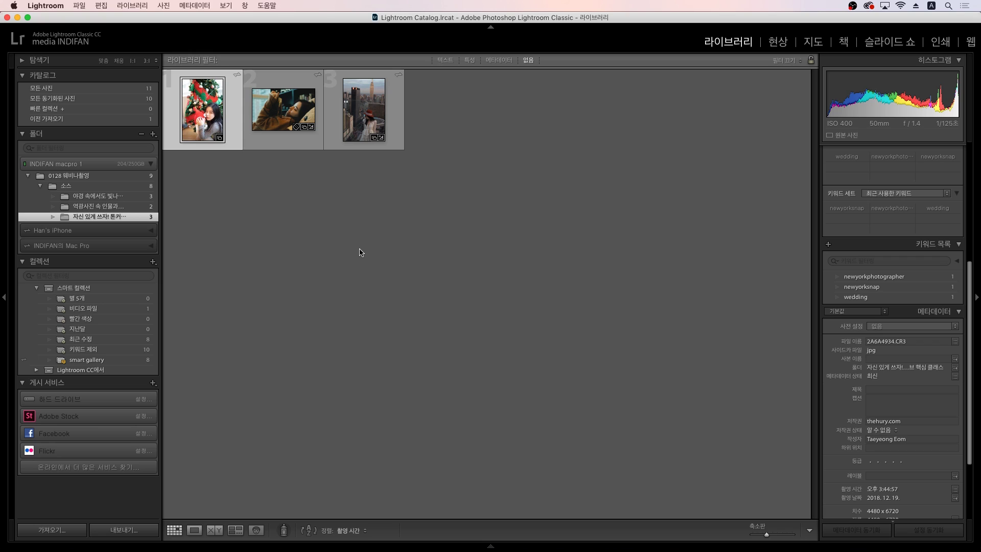
{"action": "left_click", "coordinate": [327, 263]}
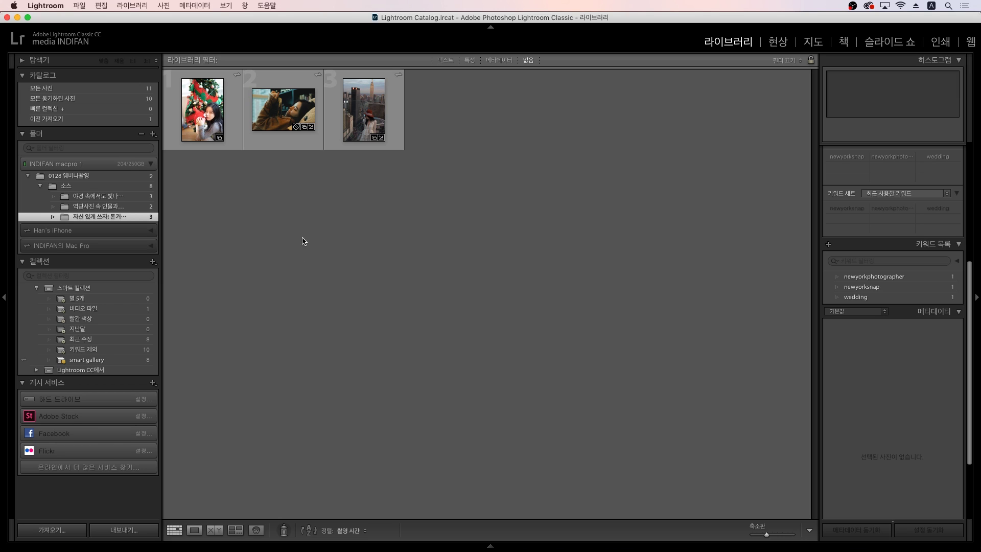
{"action": "left_click", "coordinate": [122, 206]}
{"action": "left_click", "coordinate": [120, 197]}
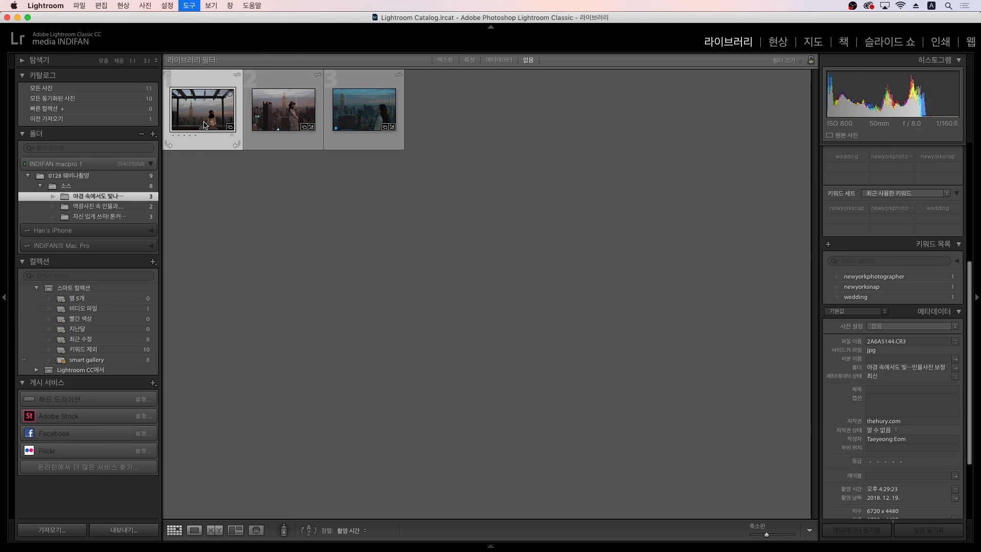
Step: Open the Empire State Building rooftop photo in the Develop module
{"action": "key", "text": "d"}
{"action": "key", "text": "g"}
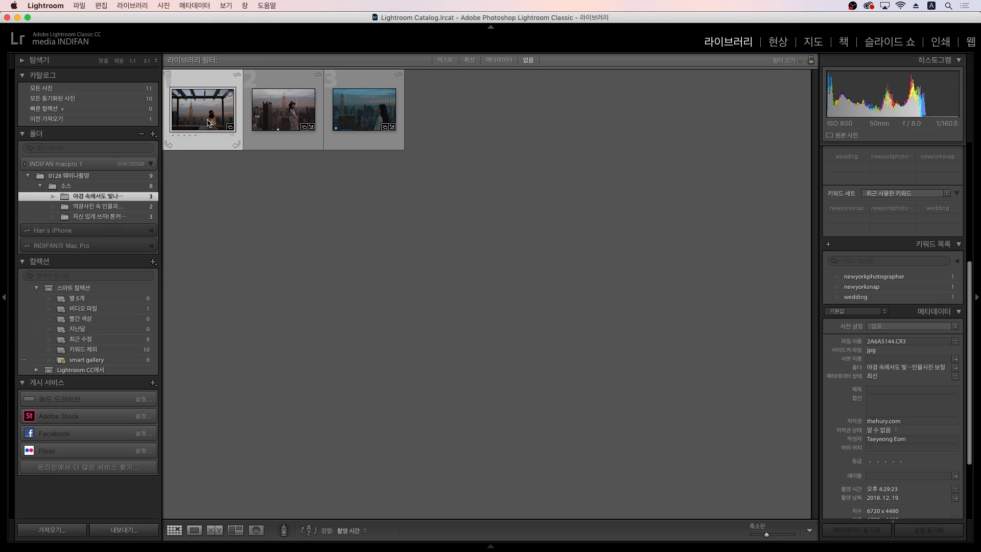
{"action": "key", "text": "d"}
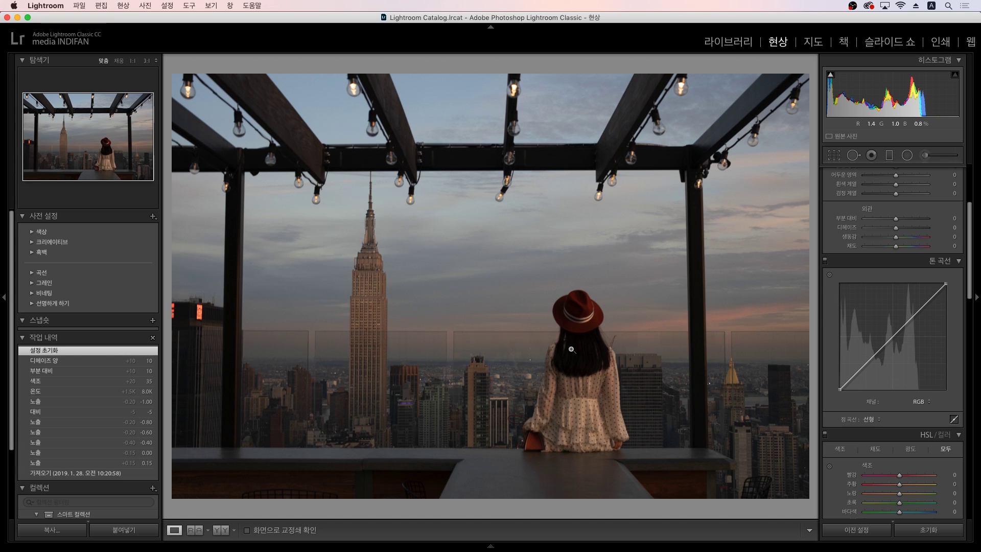
{"action": "key", "text": "g"}
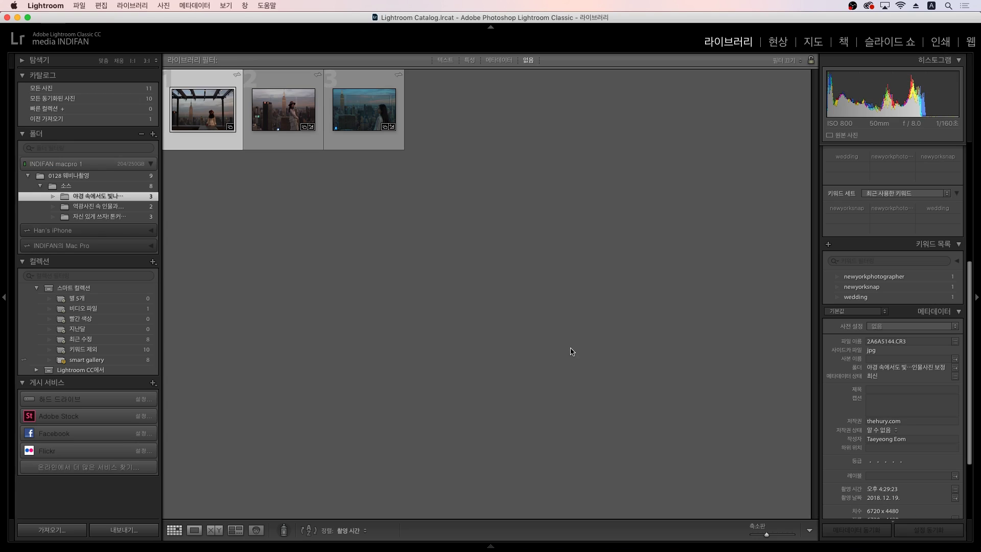
{"action": "key", "text": "d"}
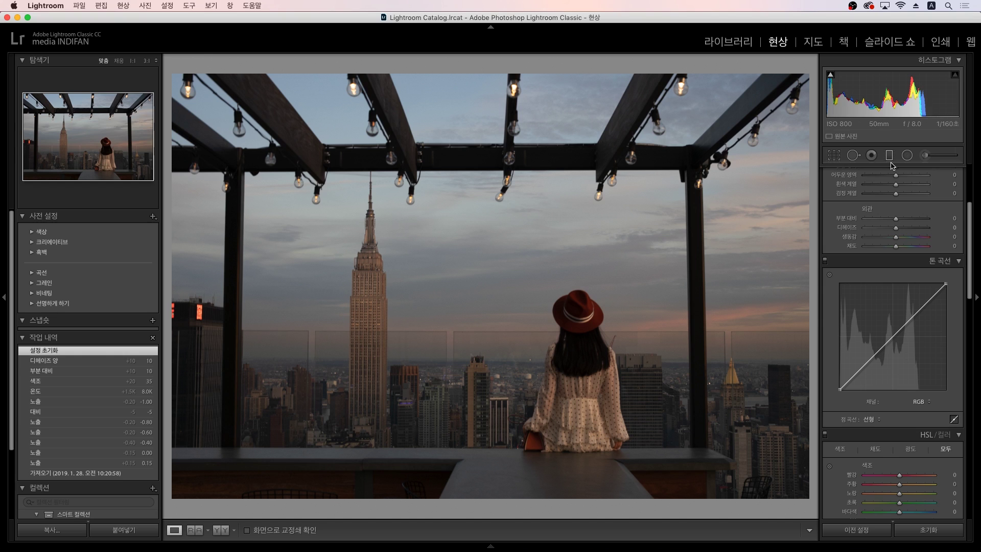
Step: Crop the rooftop photo to a square 1 x 1 ratio
{"action": "key", "text": "r"}
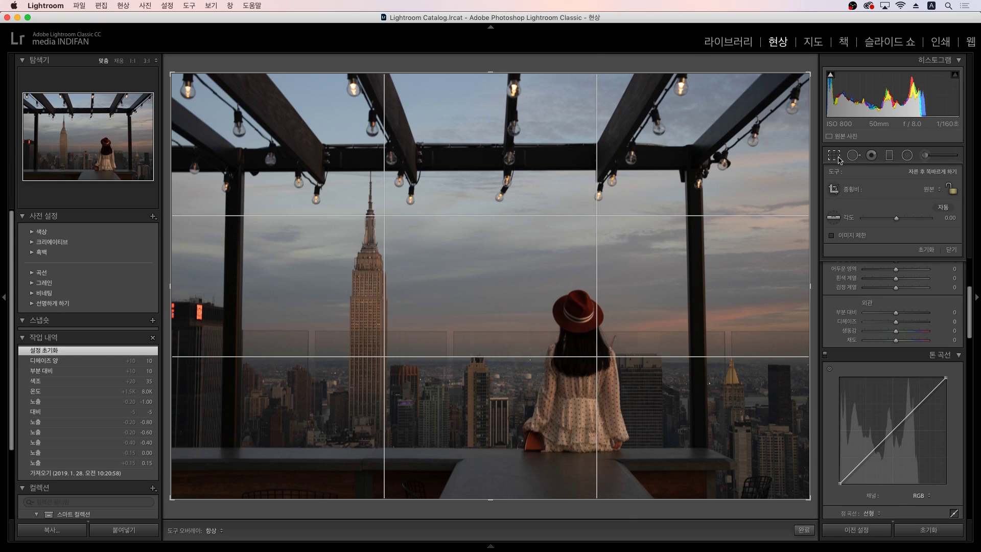
{"action": "left_click", "coordinate": [929, 189]}
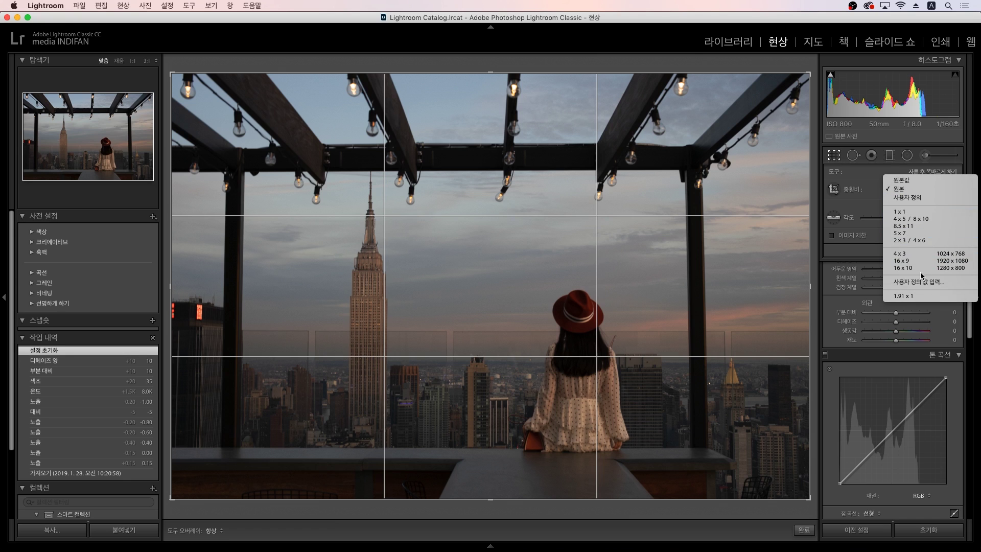
{"action": "left_click", "coordinate": [908, 217]}
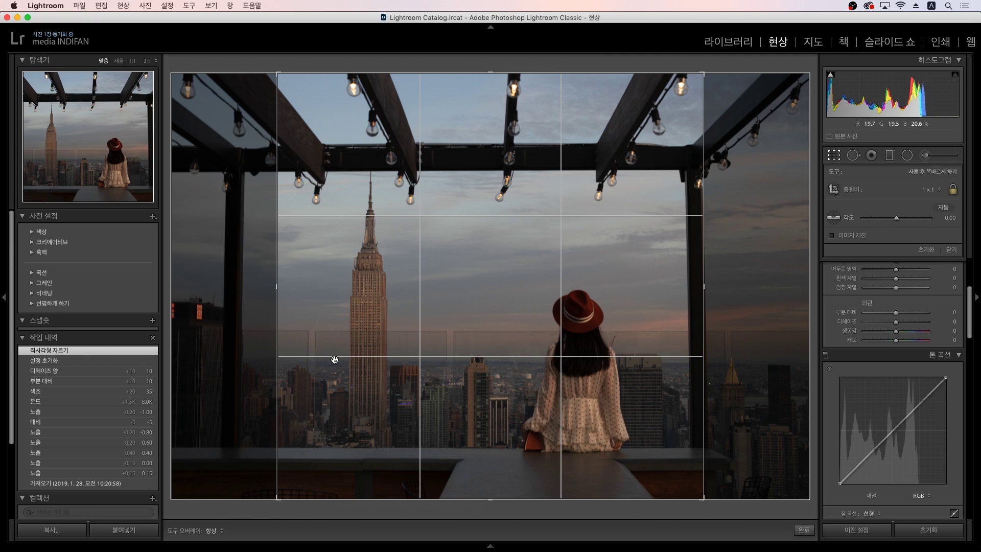
{"action": "key", "text": "Return"}
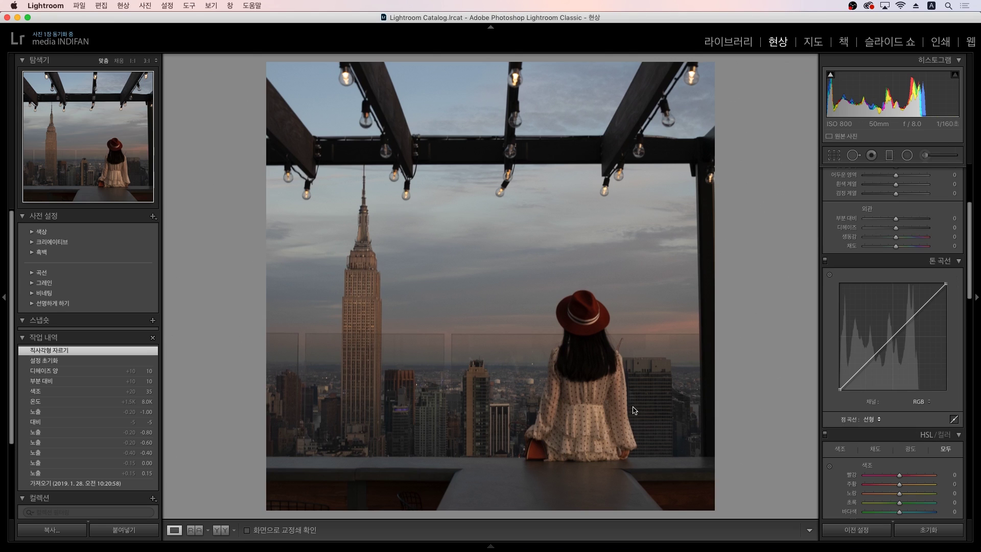
Step: Change the crop to a 4 x 5 / 8 x 10 portrait ratio
{"action": "left_click", "coordinate": [835, 156]}
{"action": "left_click", "coordinate": [928, 190]}
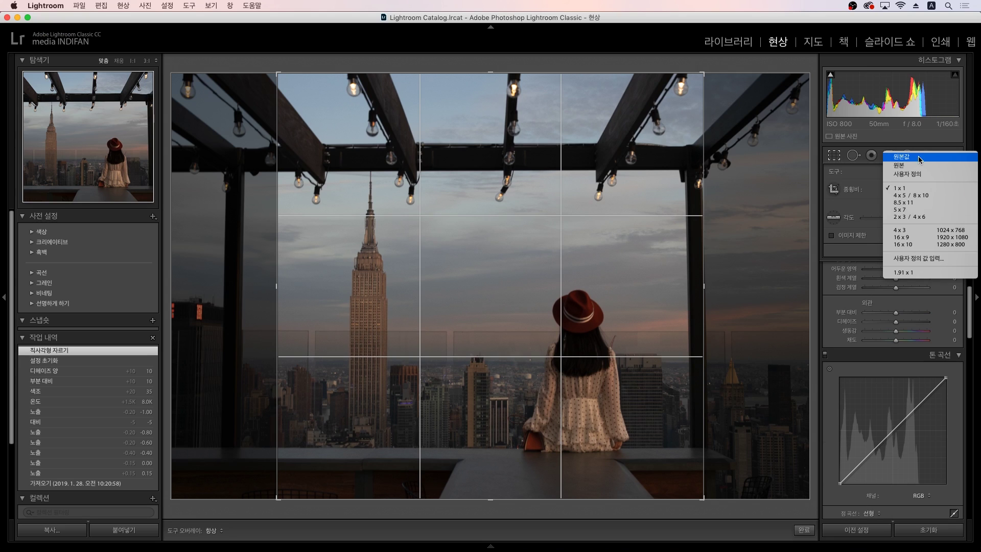
{"action": "left_click", "coordinate": [920, 200]}
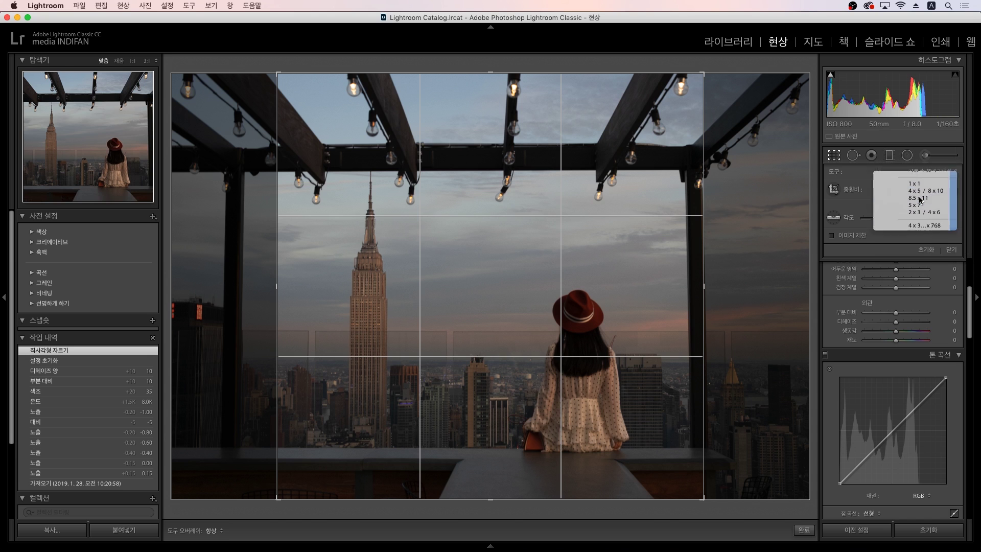
{"action": "key", "text": "Return"}
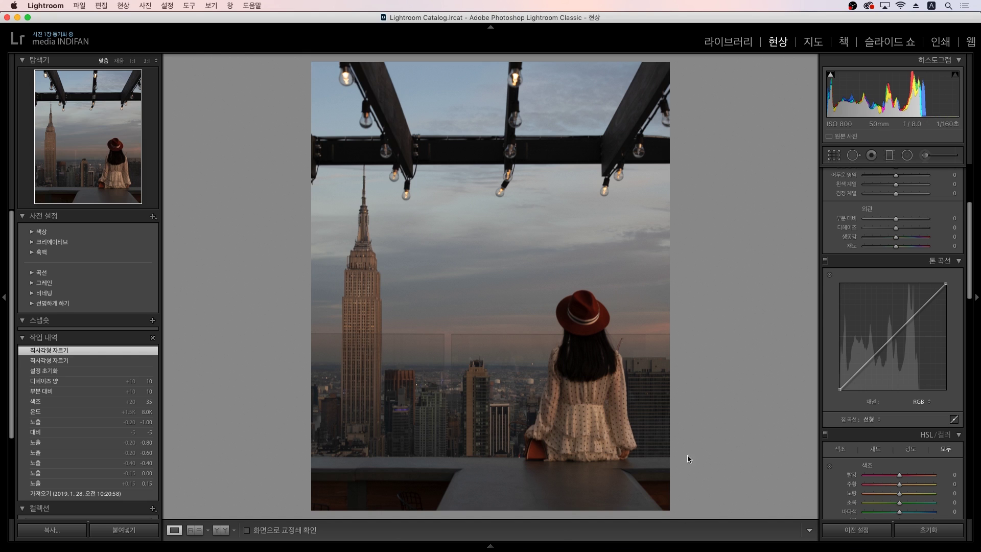
Step: Recrop to a custom 1.91 x 1 landscape ratio on the Empire State Building and woman
{"action": "left_click", "coordinate": [834, 155]}
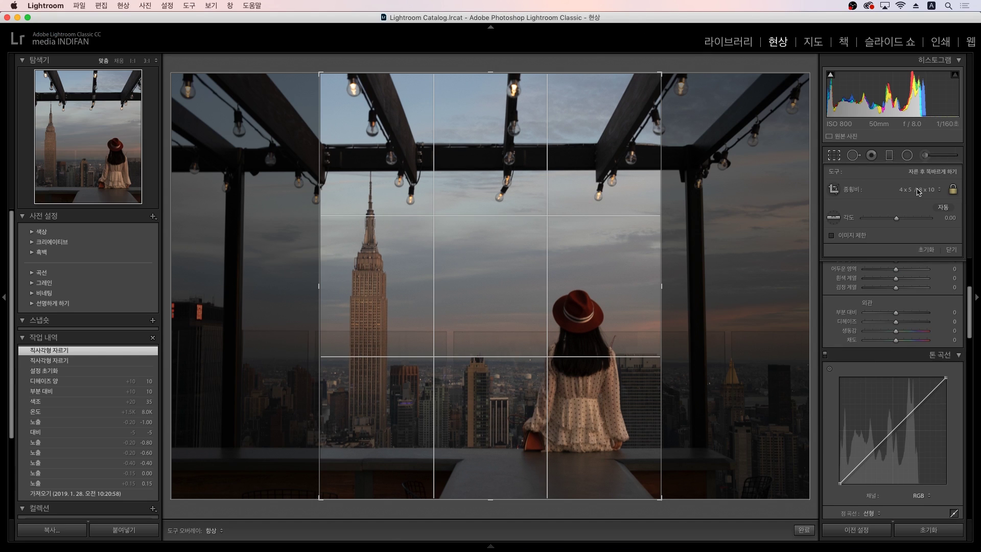
{"action": "left_click", "coordinate": [919, 191]}
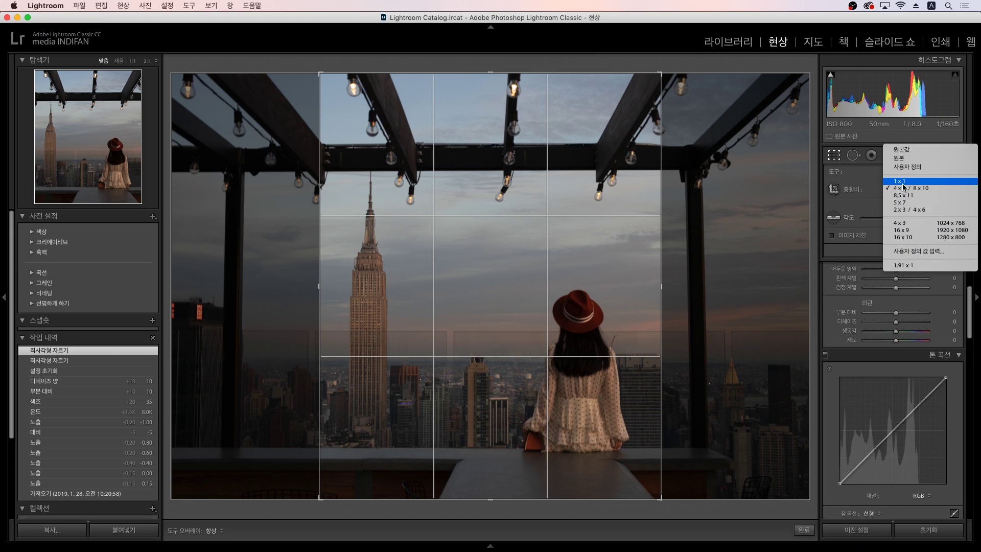
{"action": "left_click", "coordinate": [918, 252]}
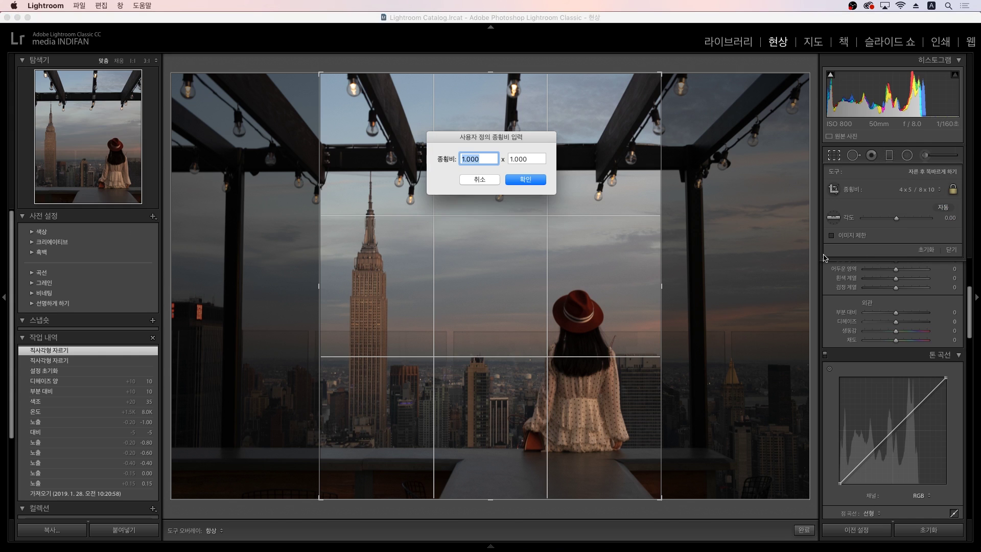
{"action": "type", "text": "1"}
{"action": "left_click", "coordinate": [526, 179]}
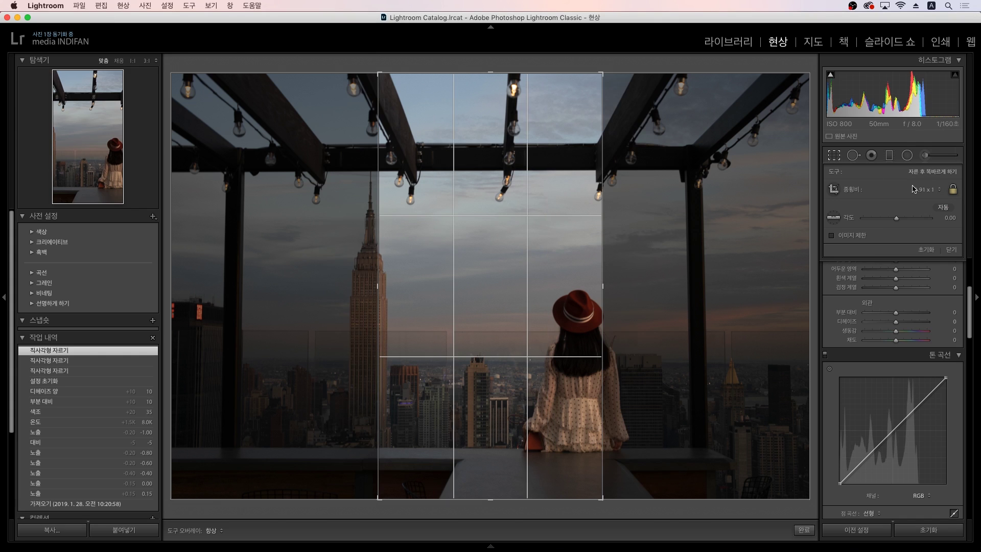
{"action": "left_click", "coordinate": [914, 189]}
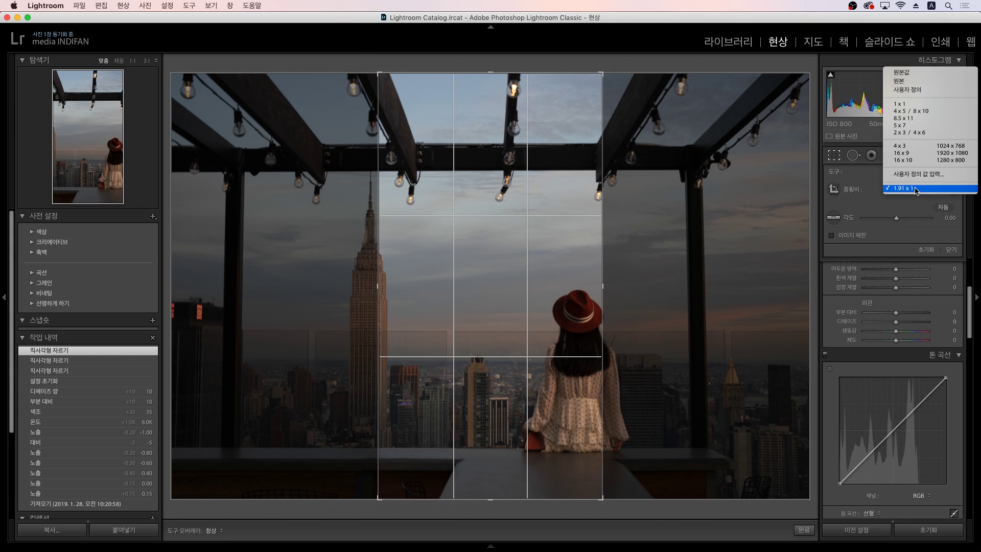
{"action": "left_click", "coordinate": [901, 189]}
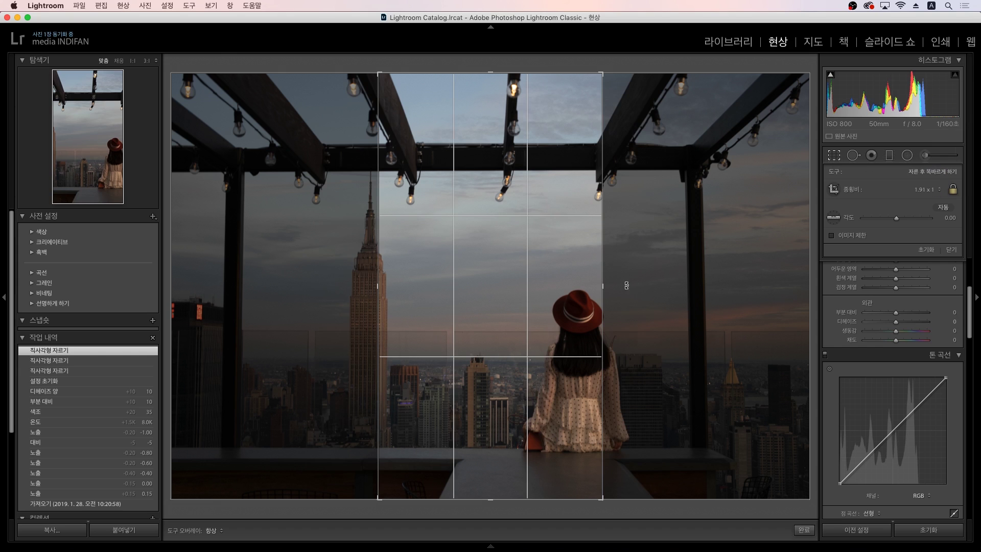
{"action": "key", "text": "x"}
{"action": "key", "text": "Return"}
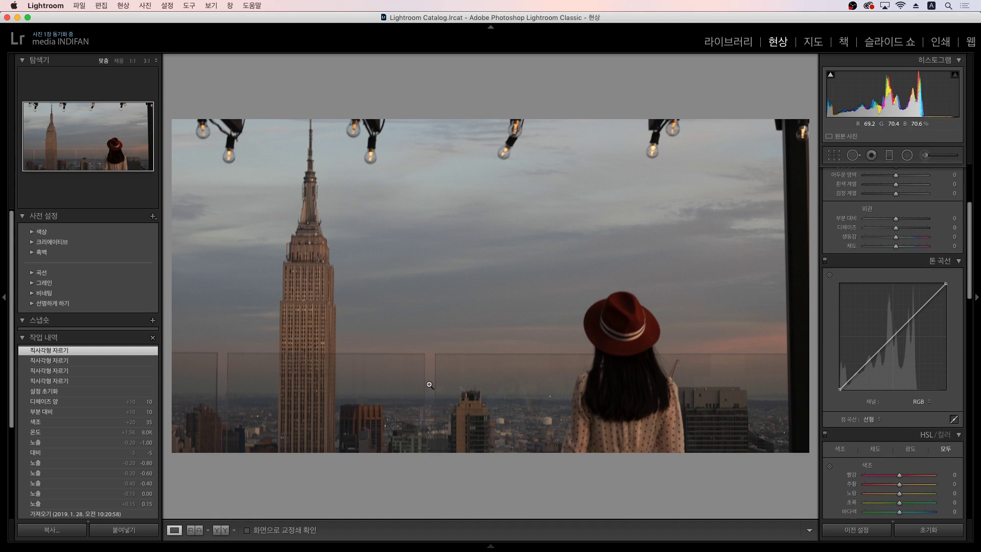
Step: Reset the crop aspect to Original, then switch it to 1.91 x 1
{"action": "left_click", "coordinate": [841, 157]}
{"action": "left_click", "coordinate": [910, 189]}
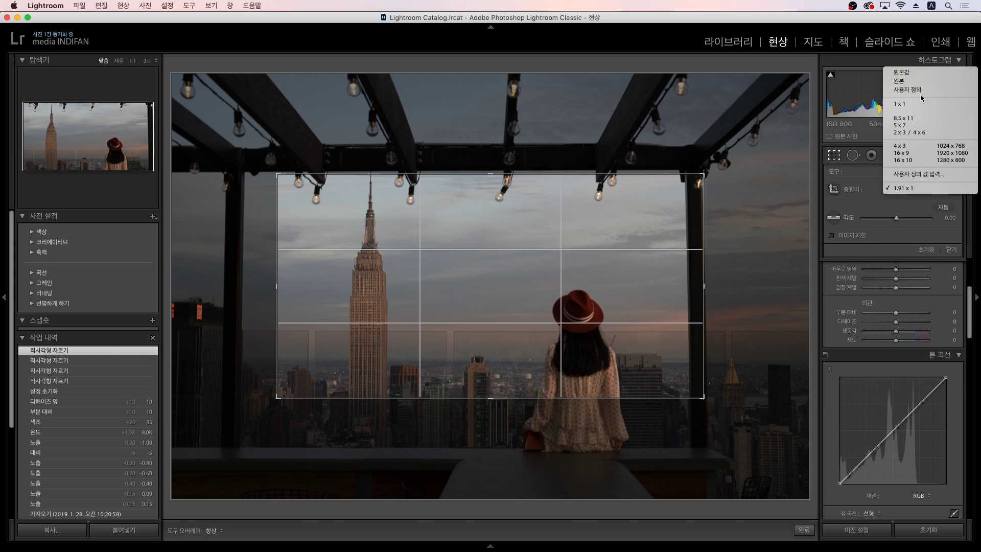
{"action": "left_click", "coordinate": [914, 72]}
{"action": "left_click", "coordinate": [922, 193]}
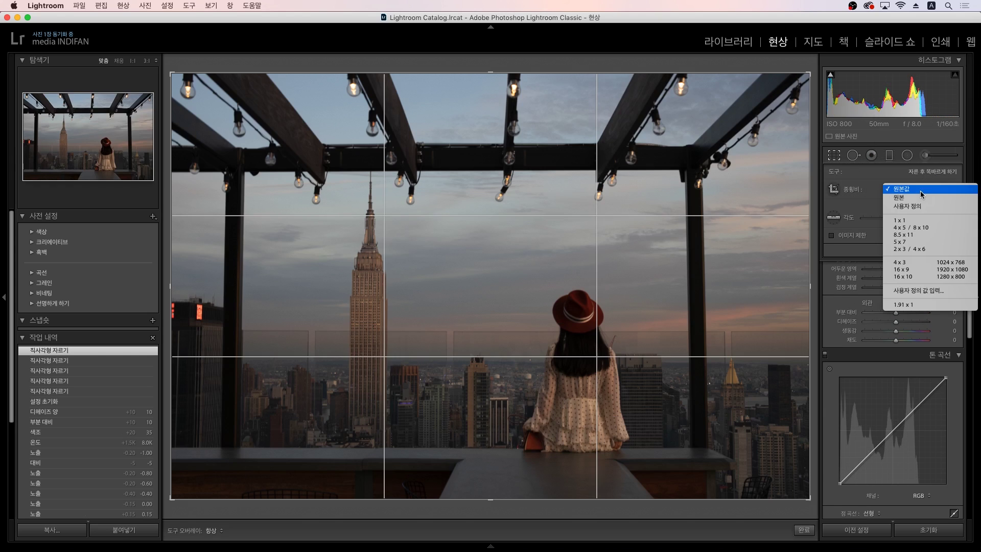
{"action": "left_click", "coordinate": [789, 323]}
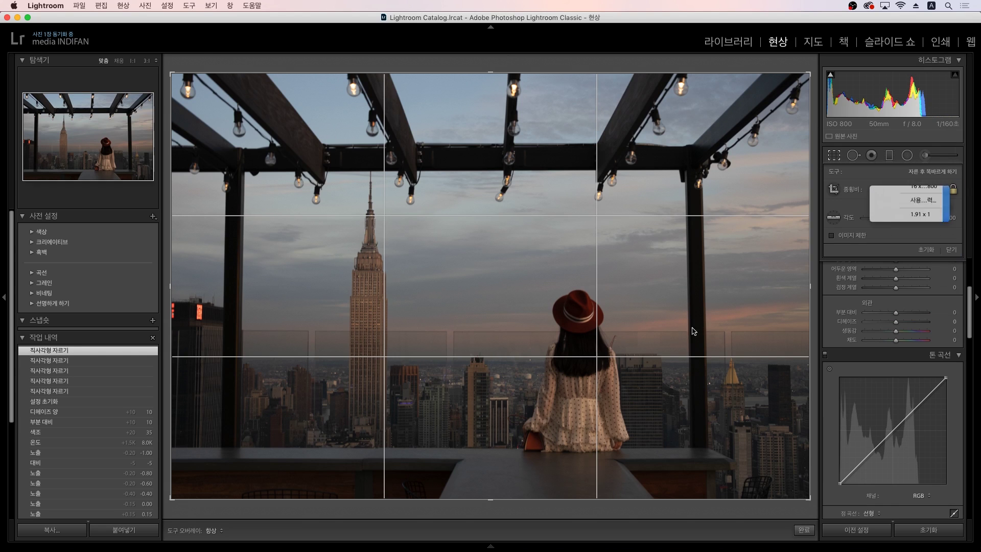
Step: Reposition the photo inside the 1.91:1 frame to keep the beams and bulbs, and apply the crop
{"action": "left_click_drag", "start_coordinate": [570, 344], "coordinate": [580, 333]}
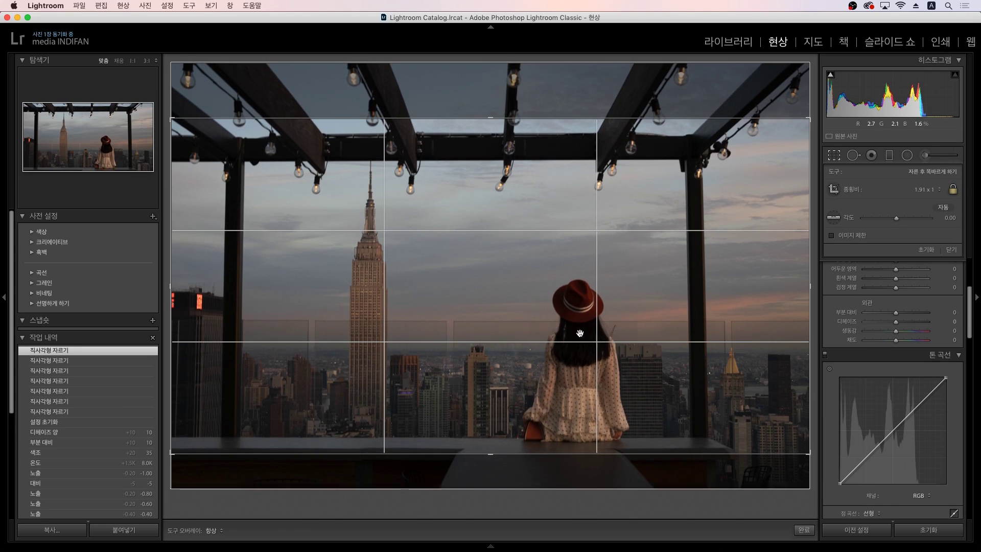
{"action": "key", "text": "Return"}
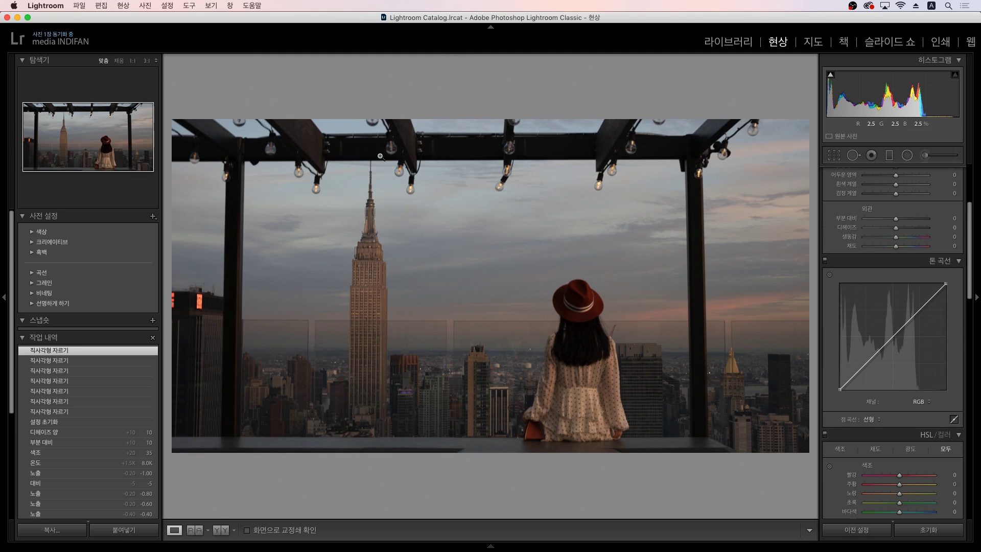
{"action": "key", "text": "r"}
{"action": "left_click", "coordinate": [387, 175]}
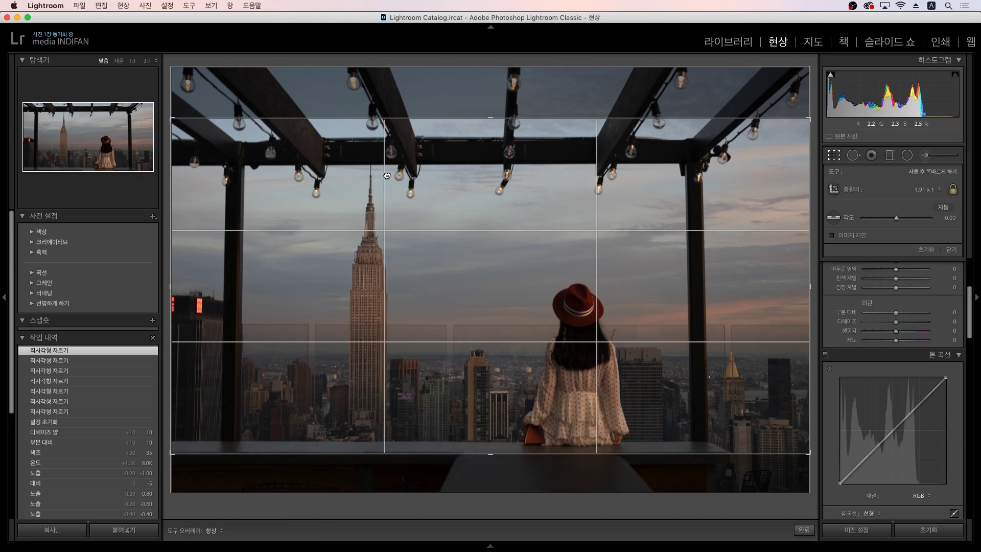
{"action": "key", "text": "Return"}
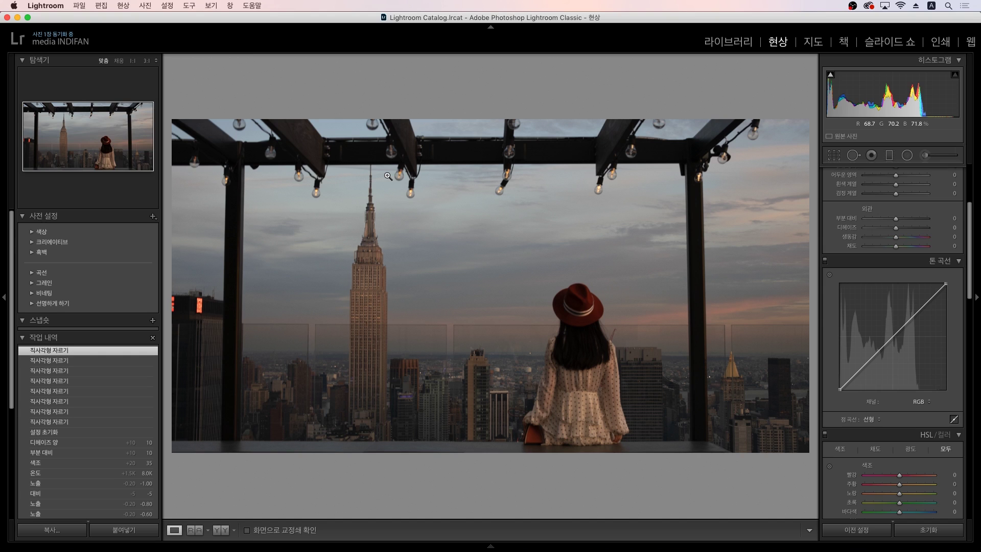
Step: Back in the Library grid, bring up the Export dialog and review its location and settings
{"action": "key", "text": "g"}
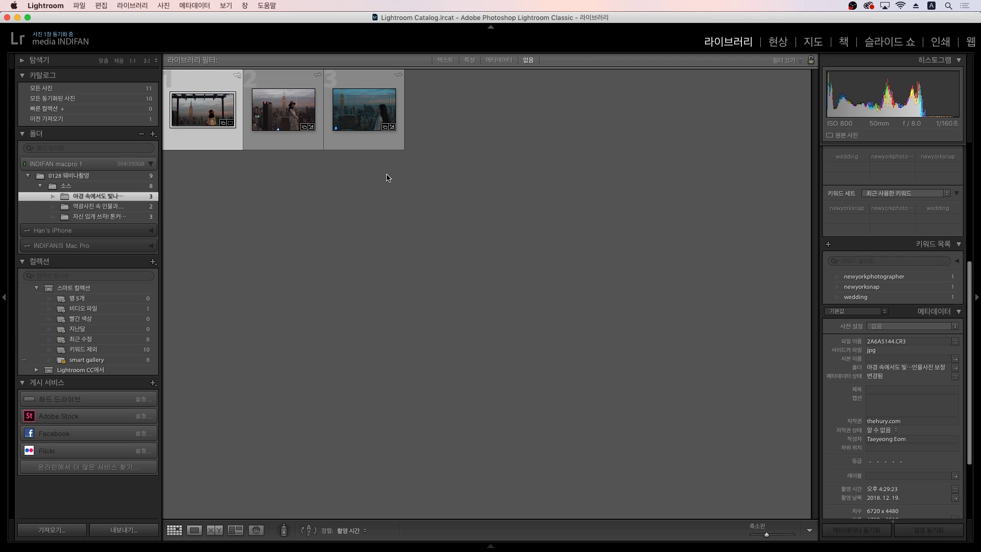
{"action": "key", "text": "d"}
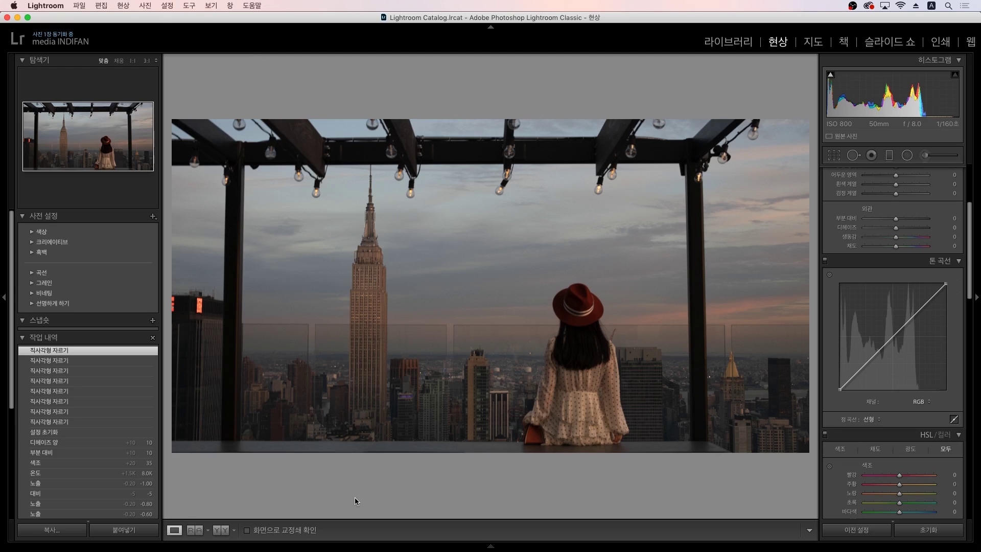
{"action": "key", "text": "g"}
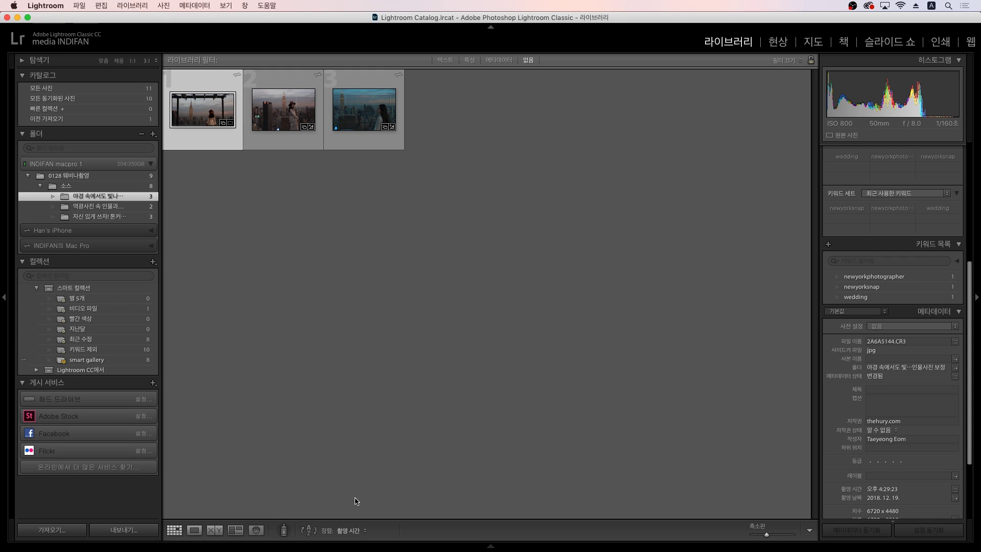
{"action": "left_click", "coordinate": [128, 528]}
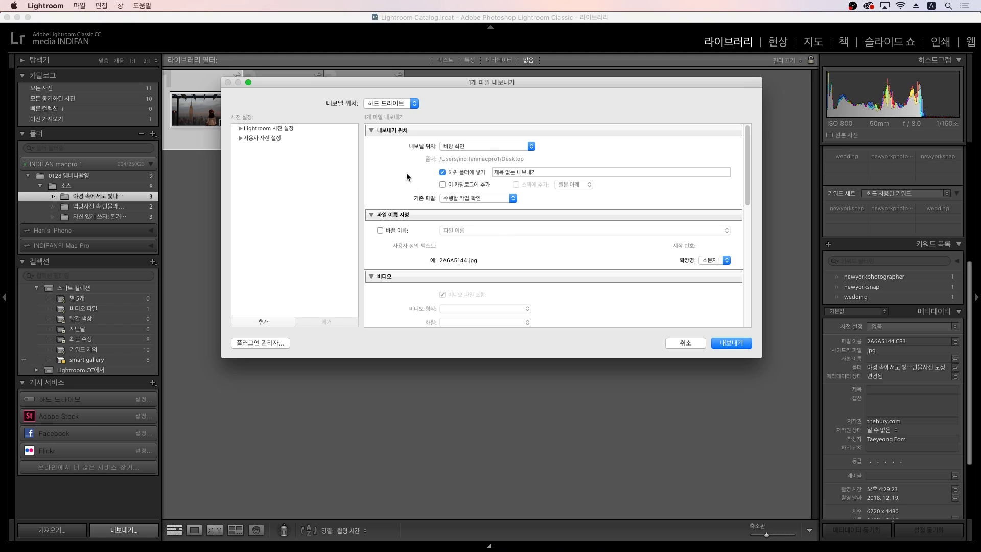
{"action": "scroll", "coordinate": [624, 258], "scroll_direction": "down", "scroll_amount": 1}
{"action": "scroll", "coordinate": [624, 257], "scroll_direction": "down", "scroll_amount": 10}
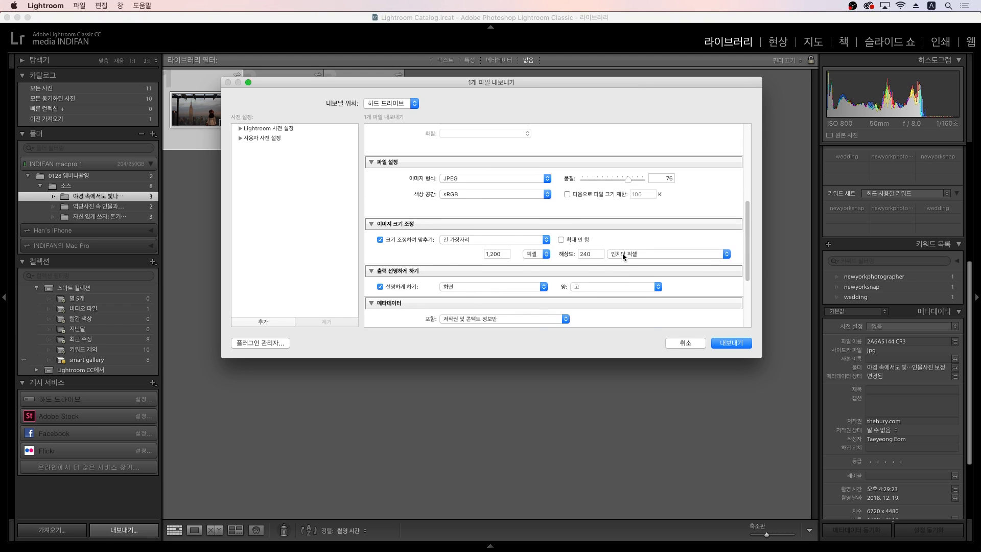
{"action": "scroll", "coordinate": [393, 225], "scroll_direction": "up", "scroll_amount": 5}
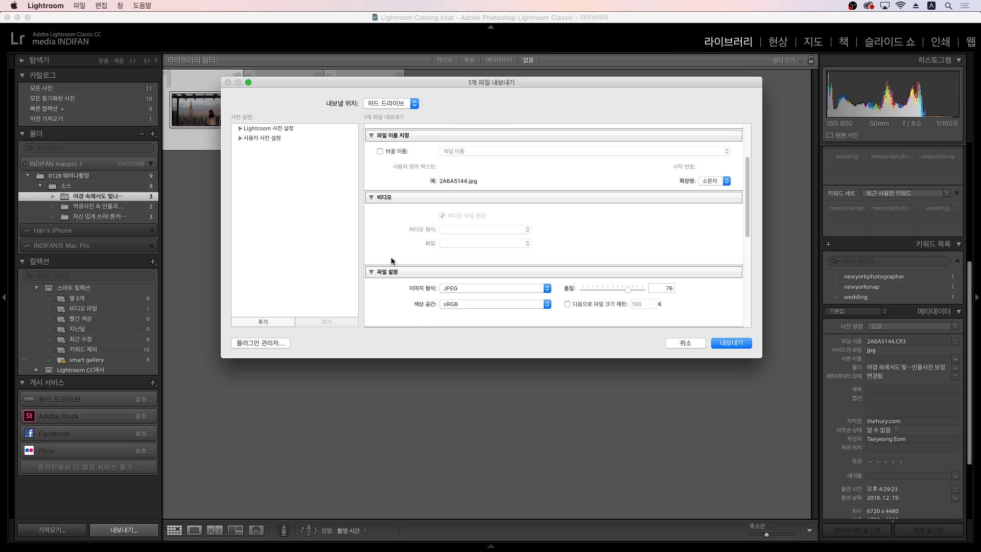
{"action": "scroll", "coordinate": [399, 233], "scroll_direction": "up", "scroll_amount": 5}
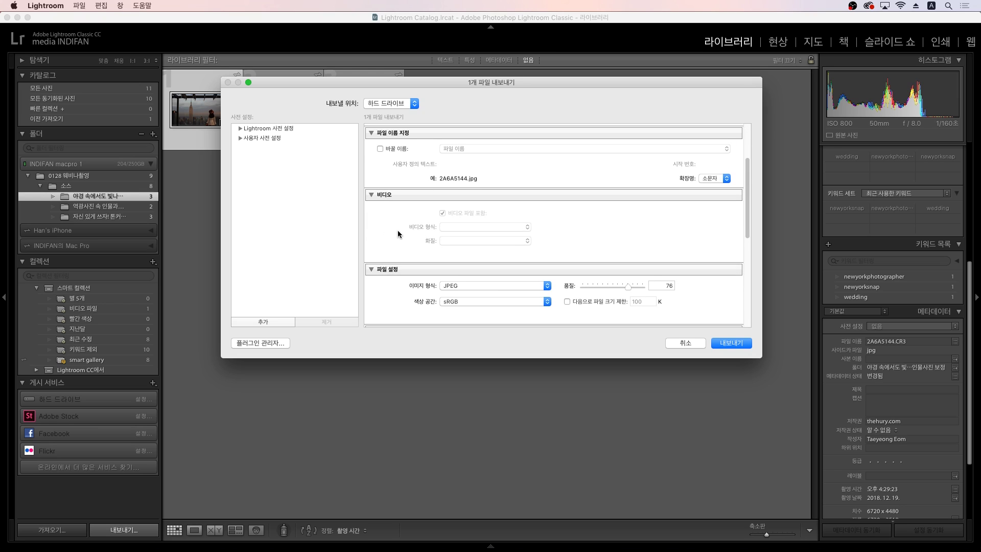
{"action": "scroll", "coordinate": [426, 236], "scroll_direction": "down", "scroll_amount": 5}
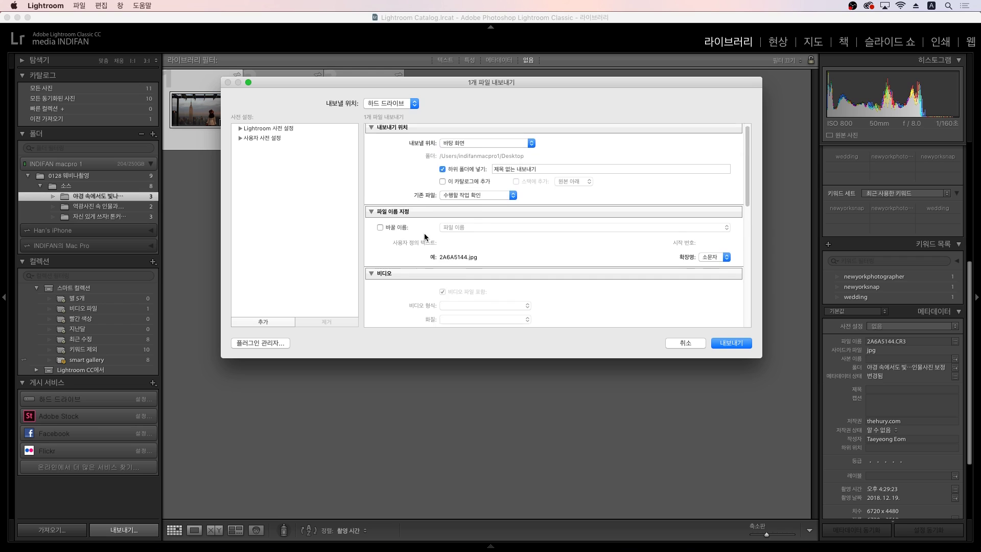
{"action": "scroll", "coordinate": [404, 266], "scroll_direction": "down", "scroll_amount": 3}
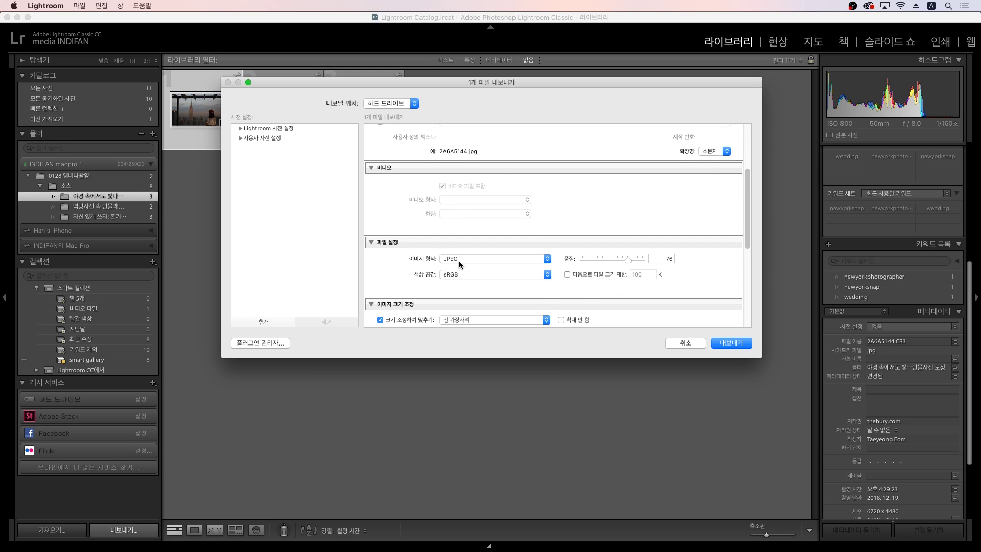
{"action": "scroll", "coordinate": [459, 260], "scroll_direction": "down", "scroll_amount": 1}
Step: Keep JPEG format at quality 76, run the export, and deselect the grid photos
{"action": "left_click", "coordinate": [480, 255]}
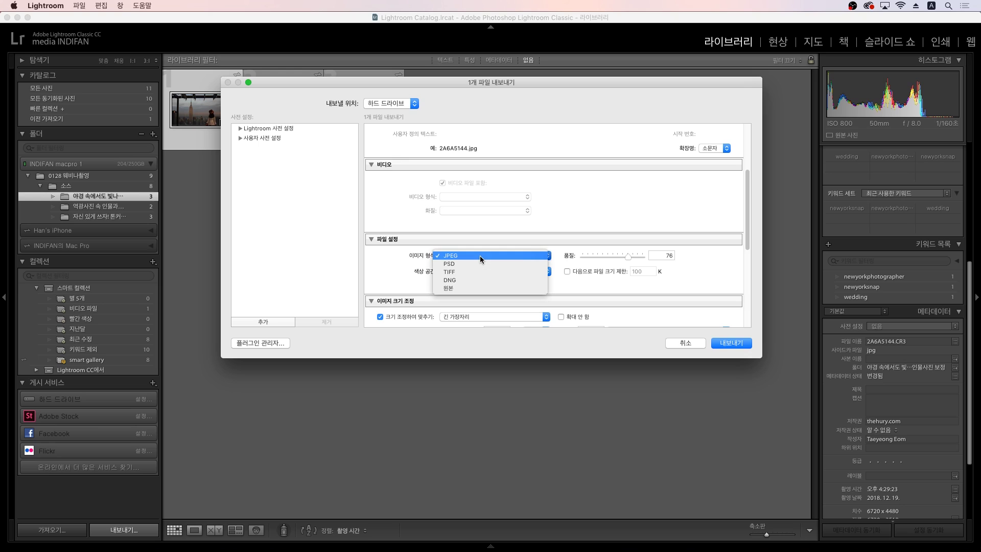
{"action": "left_click", "coordinate": [481, 256]}
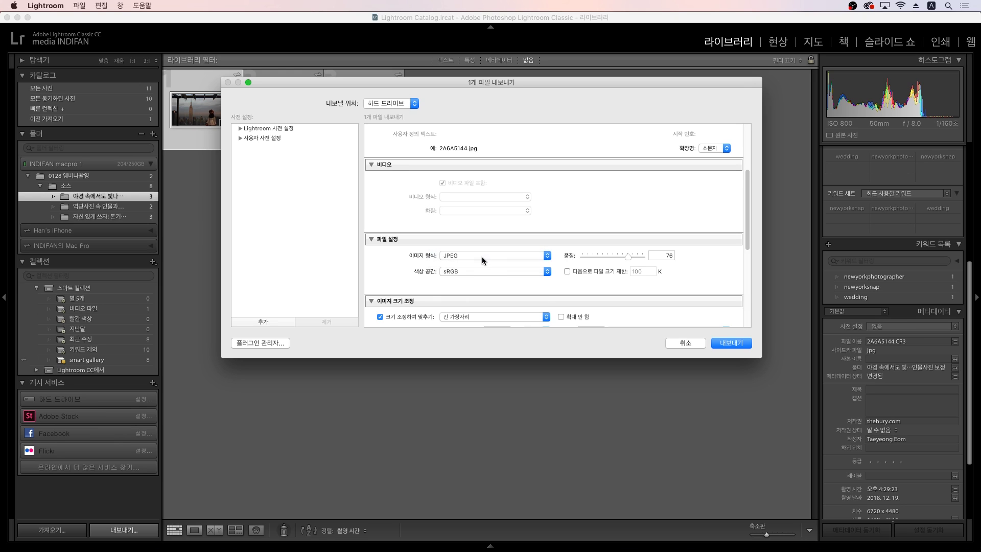
{"action": "double_click", "coordinate": [666, 255]}
{"action": "scroll", "coordinate": [682, 262], "scroll_direction": "down", "scroll_amount": 3}
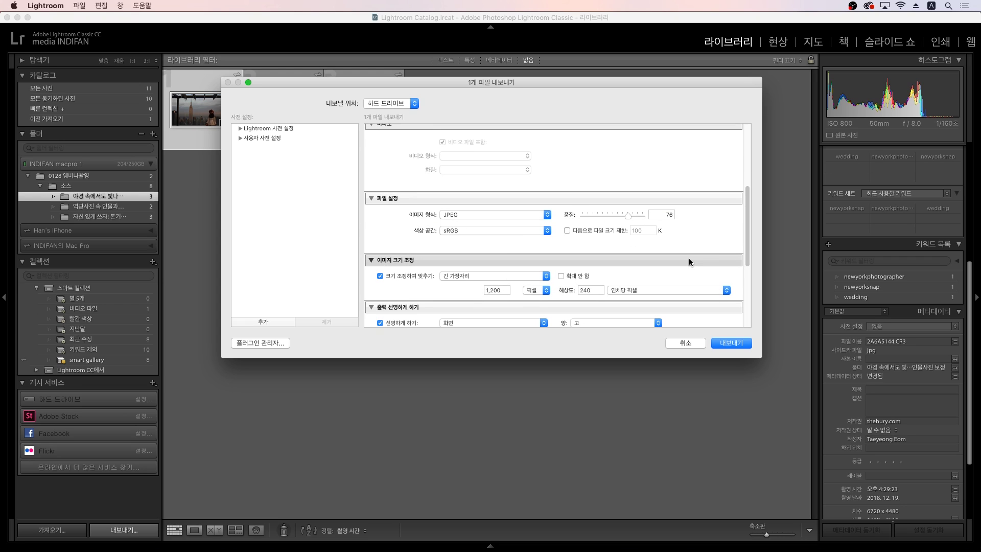
{"action": "double_click", "coordinate": [663, 218]}
{"action": "left_click", "coordinate": [721, 235]}
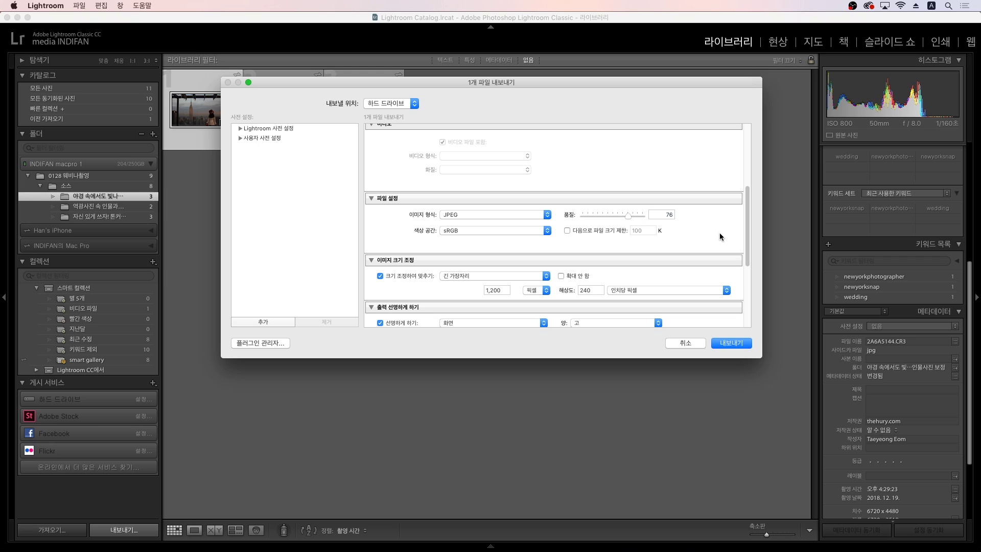
{"action": "left_click", "coordinate": [660, 215]}
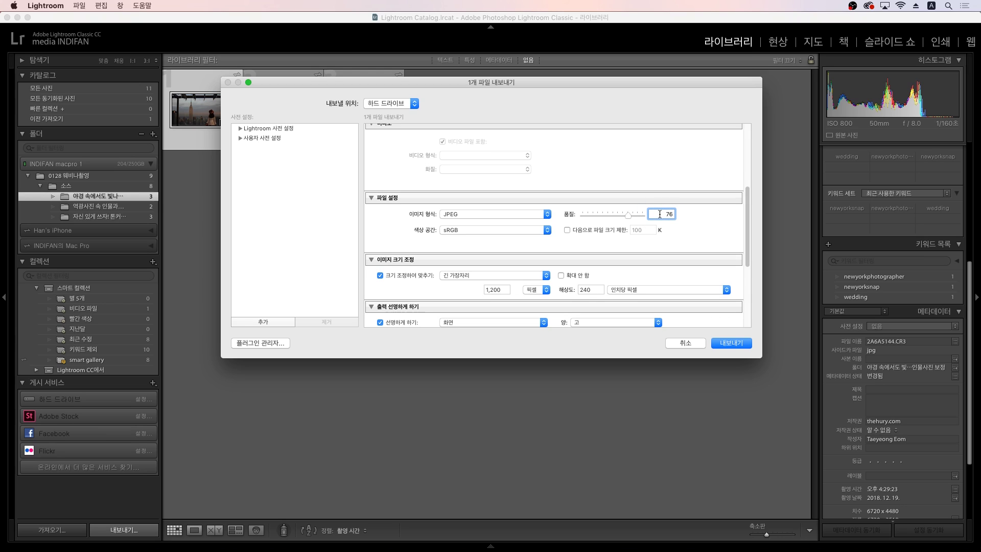
{"action": "key", "text": "Return"}
{"action": "mouse_move", "coordinate": [176, 492]}
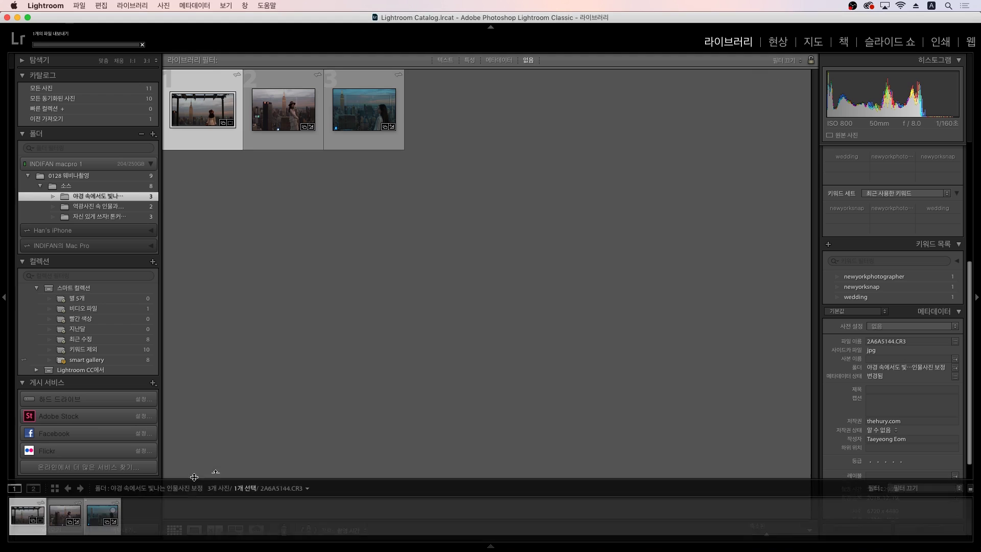
{"action": "left_click", "coordinate": [213, 479]}
Step: Cancel the three-photo export and reopen Export for only the first photo, checking quality 76
{"action": "left_click", "coordinate": [104, 529]}
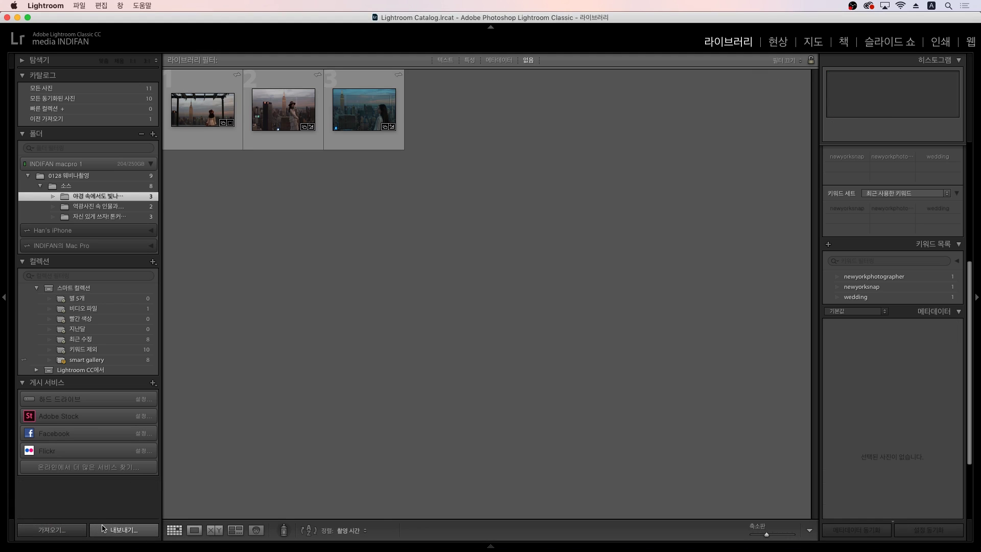
{"action": "left_click", "coordinate": [686, 343]}
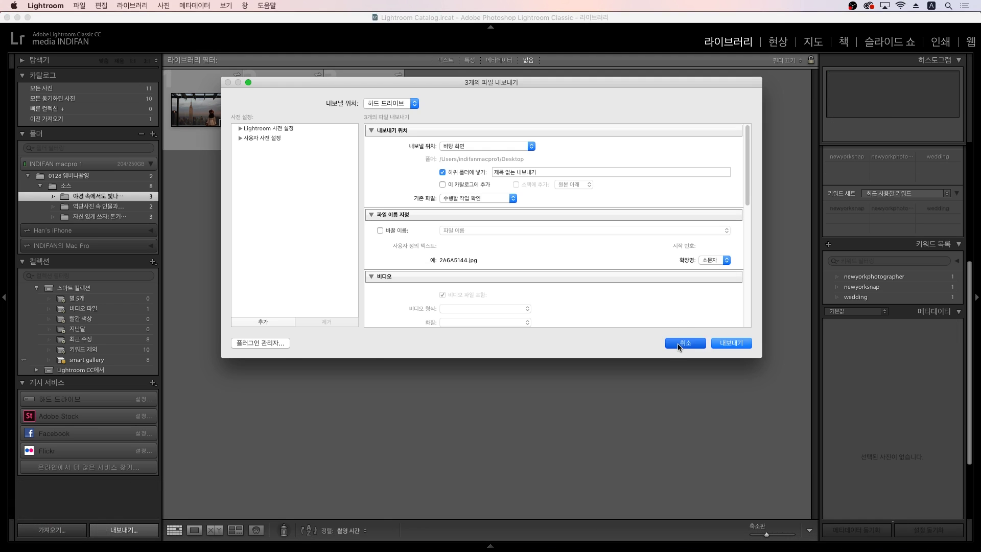
{"action": "left_click", "coordinate": [176, 110]}
{"action": "left_click", "coordinate": [122, 530]}
{"action": "scroll", "coordinate": [639, 218], "scroll_direction": "down", "scroll_amount": 8}
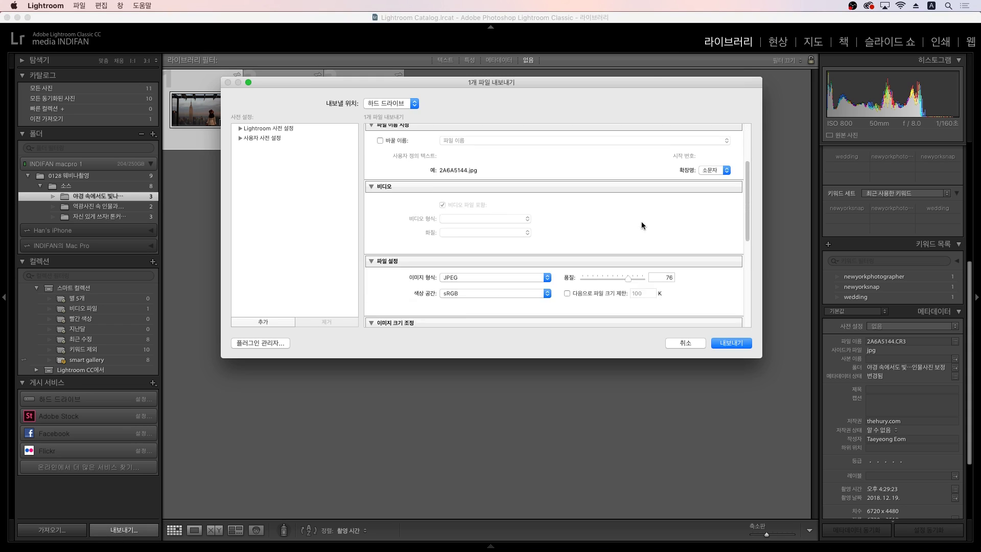
{"action": "left_click", "coordinate": [655, 201]}
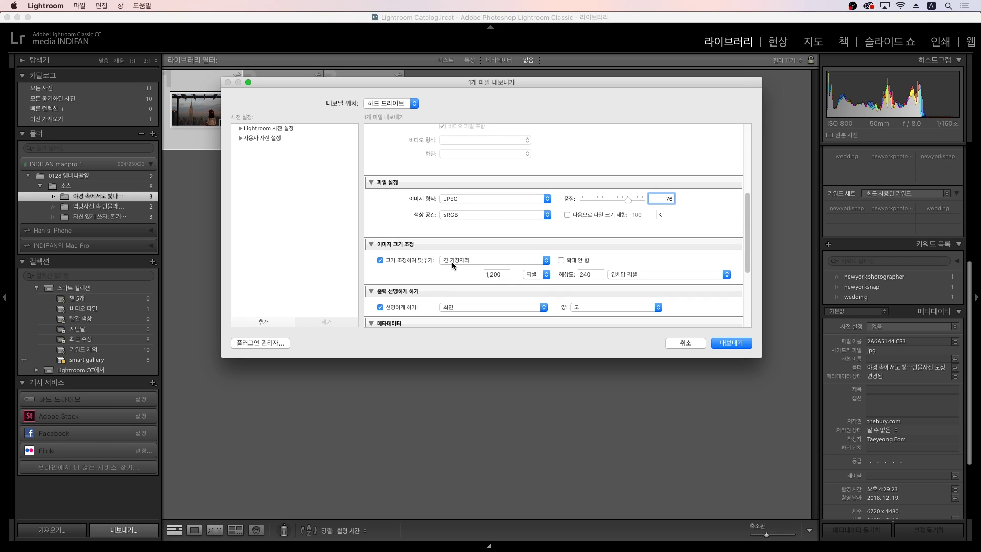
Step: Set Resize to Fit Long Edge to 1200 px with resolution kept at 240 ppi
{"action": "scroll", "coordinate": [418, 265], "scroll_direction": "down", "scroll_amount": 1}
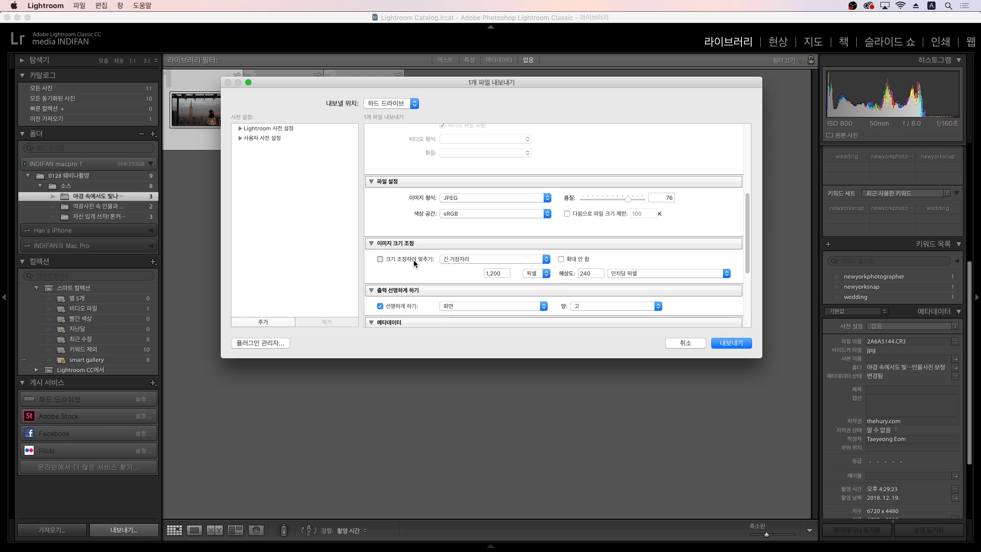
{"action": "left_click", "coordinate": [463, 259]}
{"action": "left_click", "coordinate": [463, 258]}
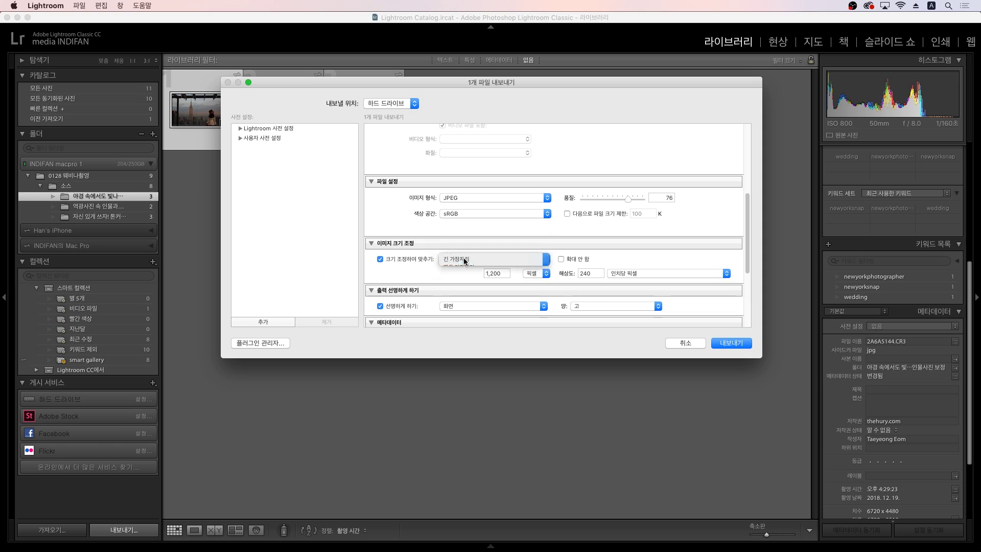
{"action": "double_click", "coordinate": [503, 273]}
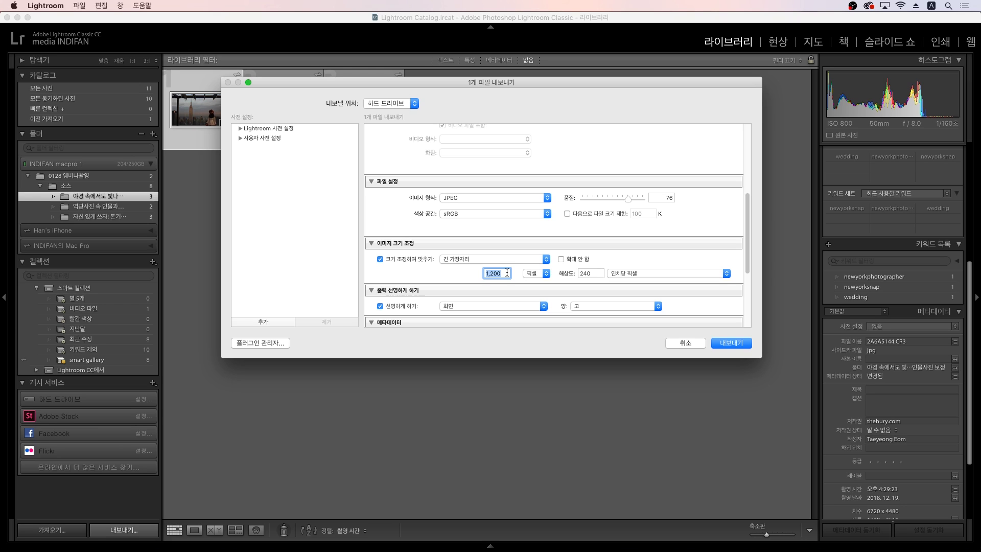
{"action": "type", "text": "1"}
{"action": "left_click_drag", "start_coordinate": [502, 272], "coordinate": [486, 274]}
{"action": "type", "text": "1200"}
{"action": "double_click", "coordinate": [591, 275]}
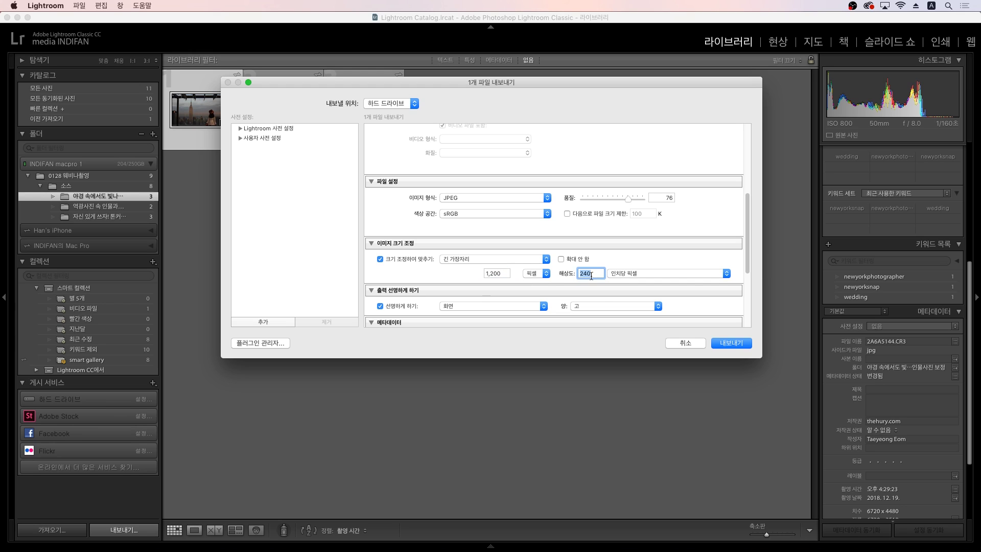
{"action": "left_click", "coordinate": [591, 275]}
{"action": "scroll", "coordinate": [656, 259], "scroll_direction": "down", "scroll_amount": 2}
{"action": "scroll", "coordinate": [656, 260], "scroll_direction": "down", "scroll_amount": 5}
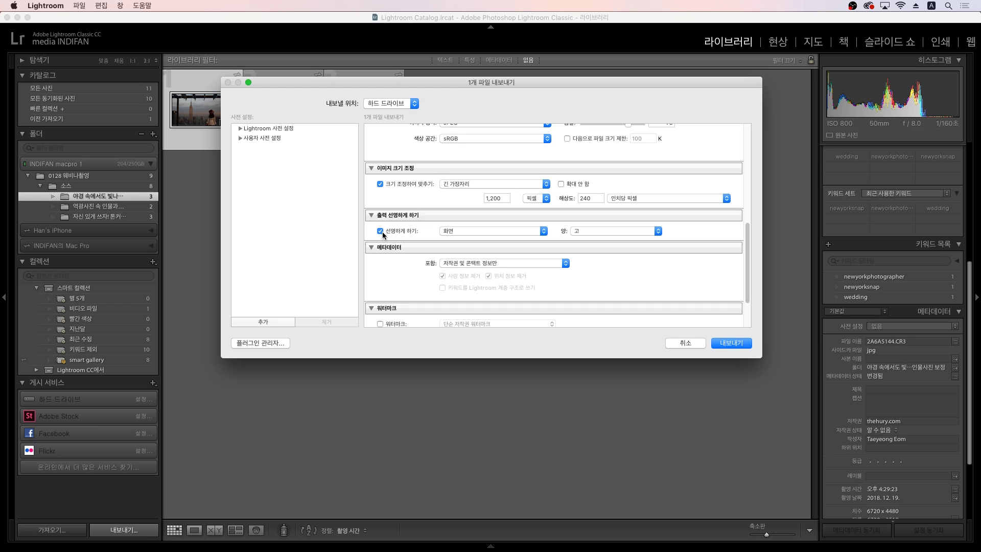
Step: Try Matte Paper as the output sharpening target, then set it back to Screen
{"action": "left_click", "coordinate": [529, 231]}
{"action": "left_click", "coordinate": [524, 231]}
{"action": "left_click", "coordinate": [524, 232]}
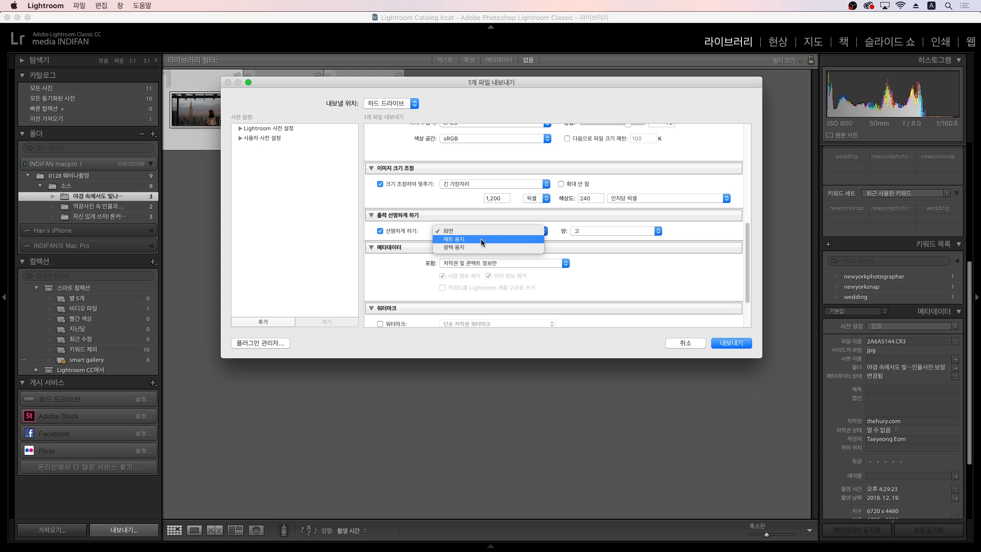
{"action": "left_click", "coordinate": [468, 240]}
{"action": "left_click", "coordinate": [477, 234]}
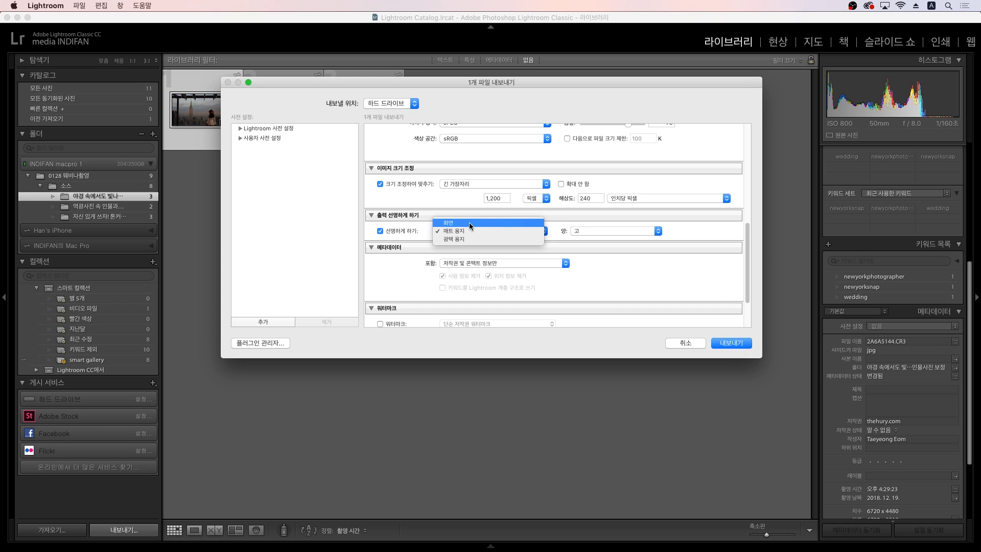
{"action": "left_click", "coordinate": [470, 225]}
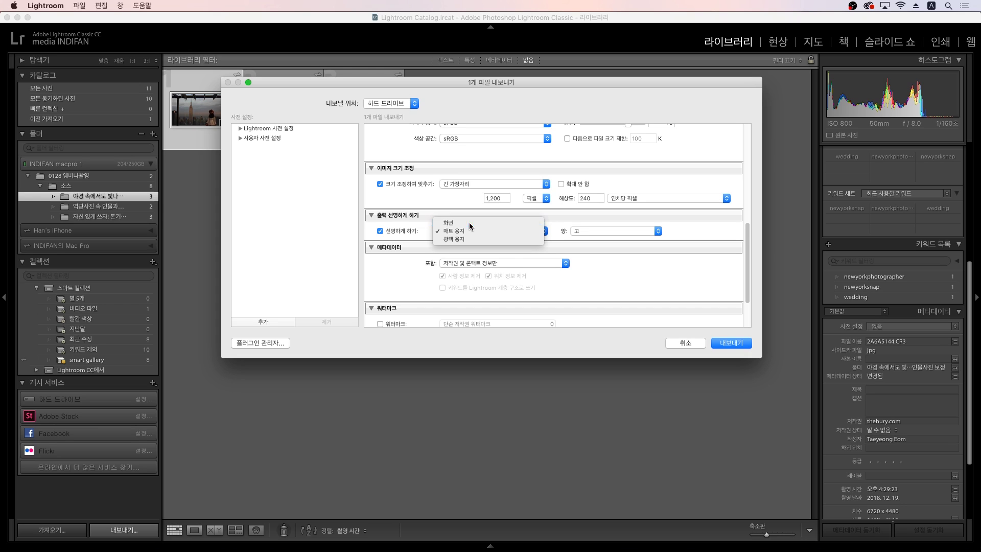
Step: Keep the sharpening amount at High and cancel the export
{"action": "left_click", "coordinate": [590, 228]}
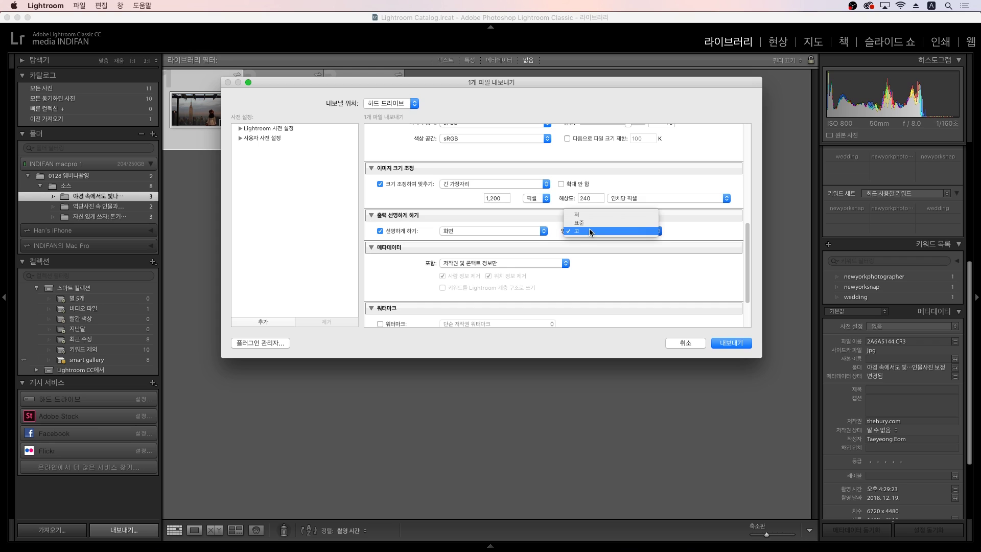
{"action": "left_click", "coordinate": [588, 230]}
{"action": "left_click", "coordinate": [590, 234]}
{"action": "left_click", "coordinate": [588, 232]}
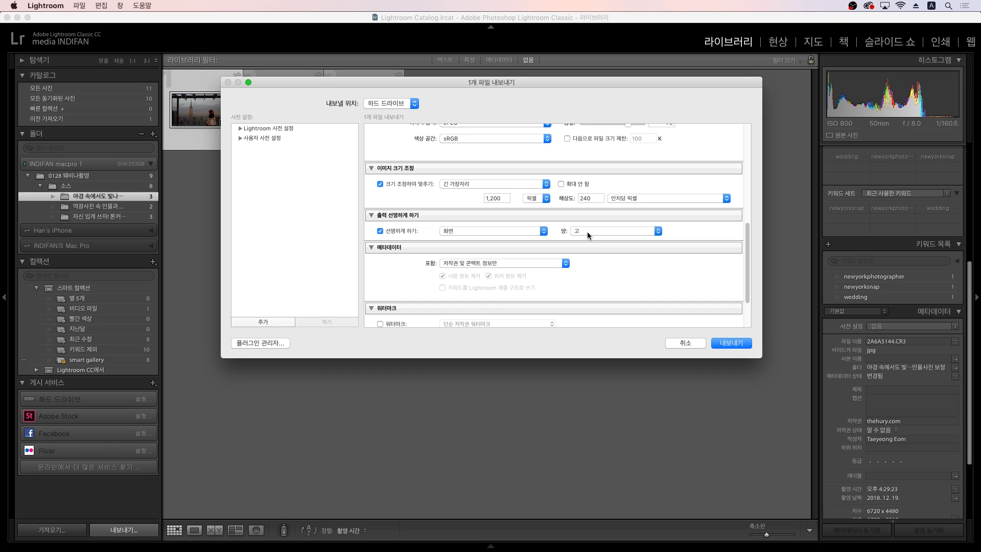
{"action": "left_click", "coordinate": [587, 232]}
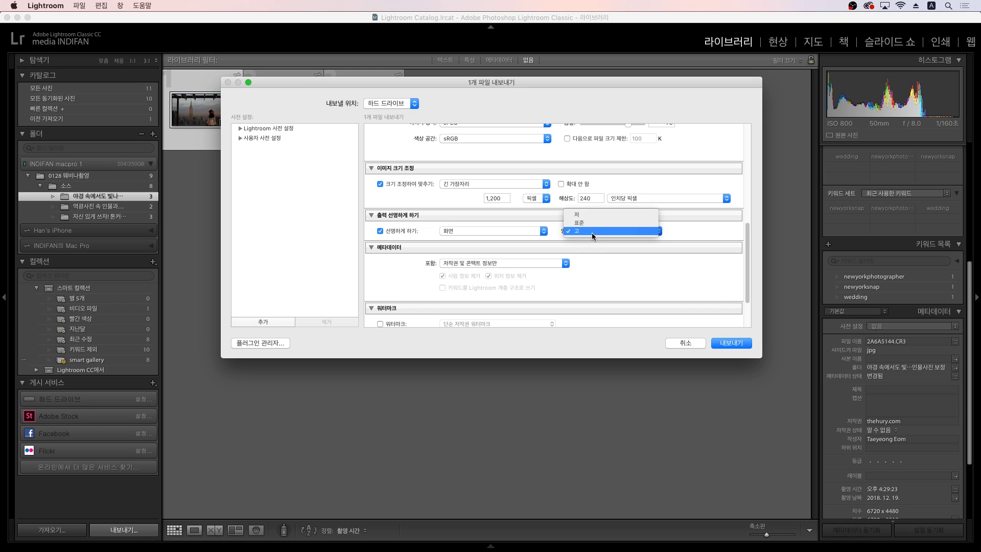
{"action": "left_click", "coordinate": [587, 233]}
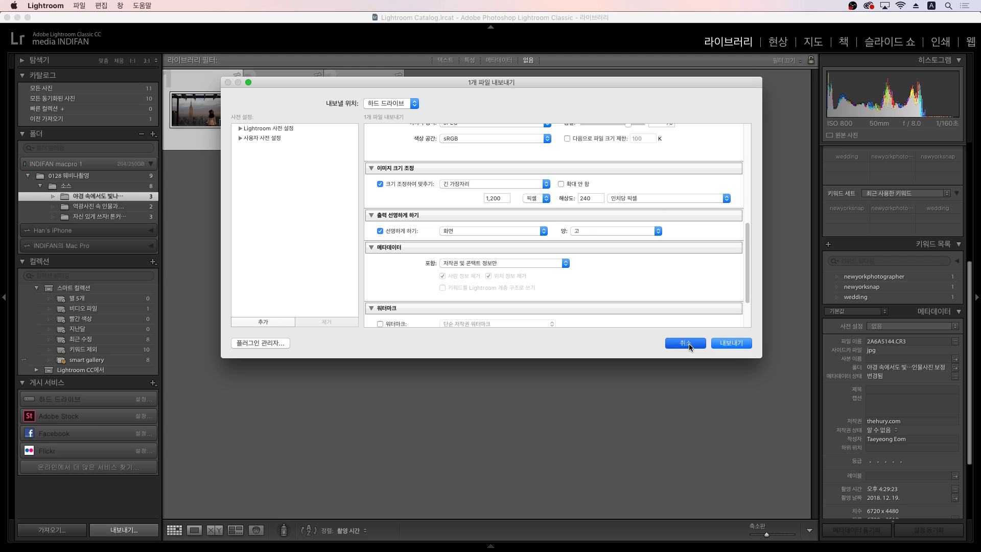
{"action": "scroll", "coordinate": [688, 294], "scroll_direction": "up", "scroll_amount": 3}
{"action": "scroll", "coordinate": [687, 282], "scroll_direction": "up", "scroll_amount": 3}
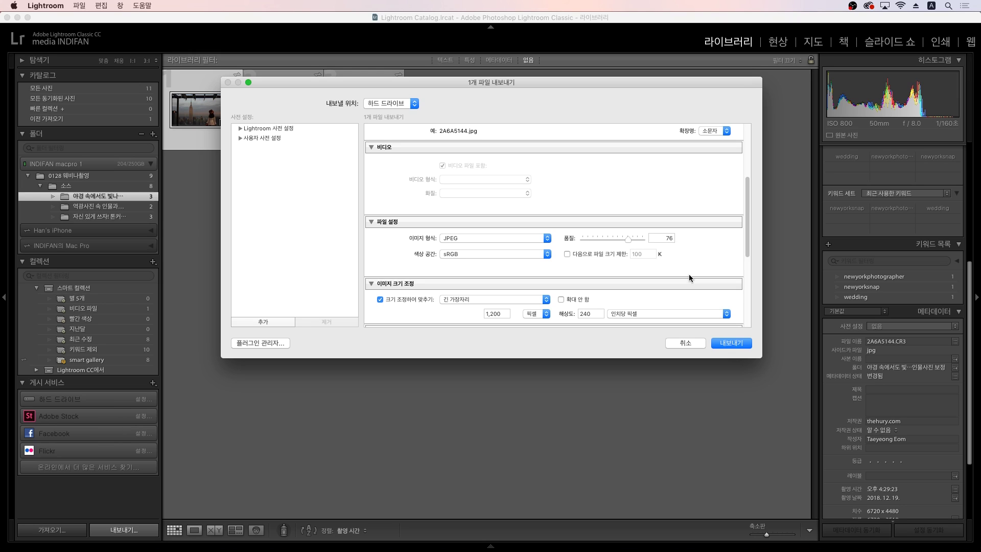
{"action": "scroll", "coordinate": [688, 276], "scroll_direction": "up", "scroll_amount": 2}
{"action": "scroll", "coordinate": [682, 263], "scroll_direction": "up", "scroll_amount": 6}
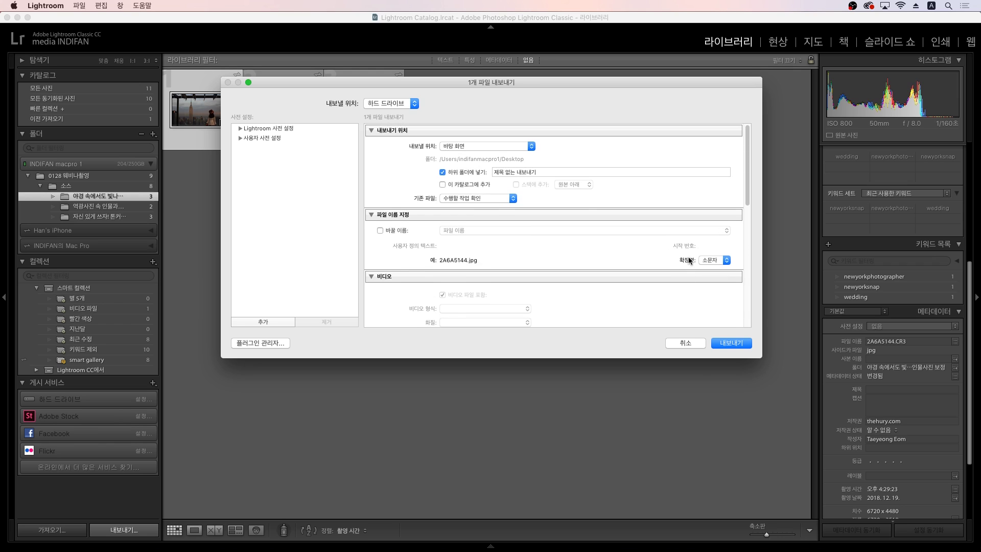
{"action": "left_click", "coordinate": [686, 343]}
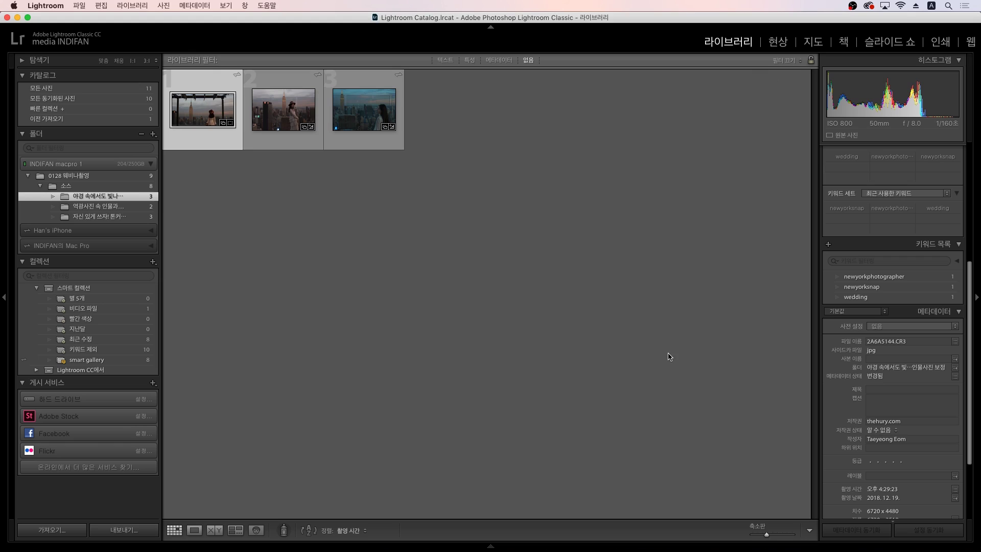
Step: Deselect the photo, switch to the next source folder, and open the Christmas portrait in Develop
{"action": "left_click", "coordinate": [578, 373]}
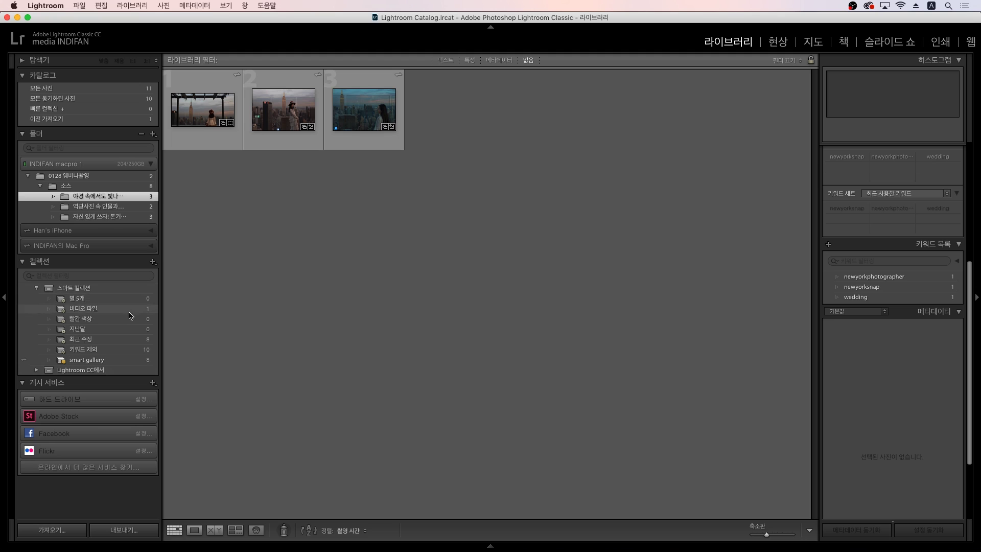
{"action": "left_click", "coordinate": [127, 207]}
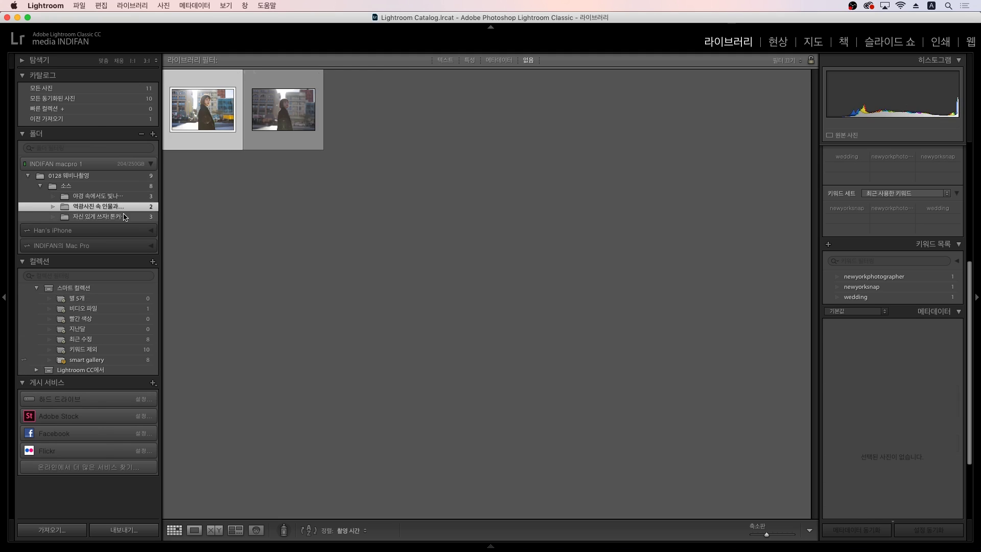
{"action": "left_click", "coordinate": [126, 216]}
{"action": "key", "text": "d"}
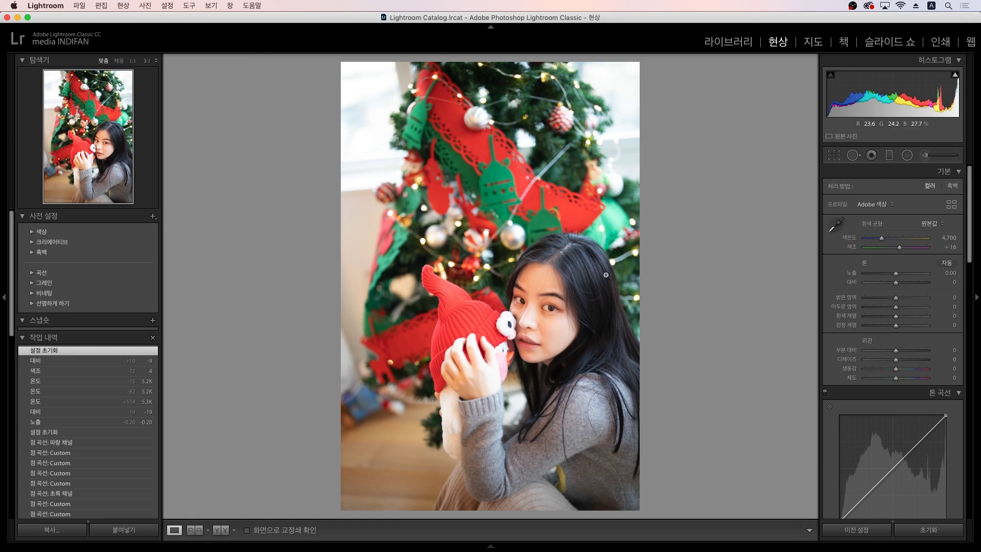
Step: Send the Christmas portrait to Adobe Photoshop CC 2019 through the Edit In menu
{"action": "right_click", "coordinate": [576, 250]}
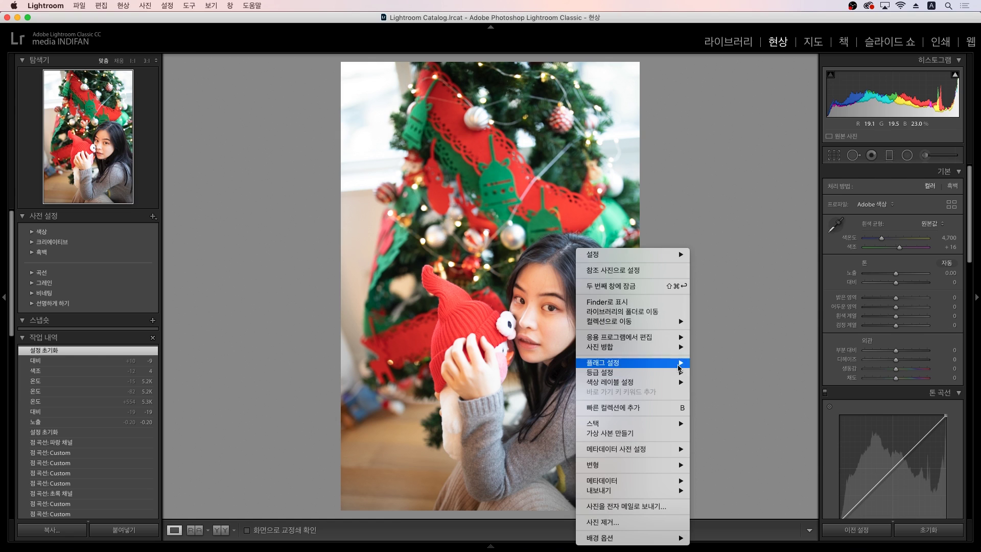
{"action": "mouse_move", "coordinate": [678, 338]}
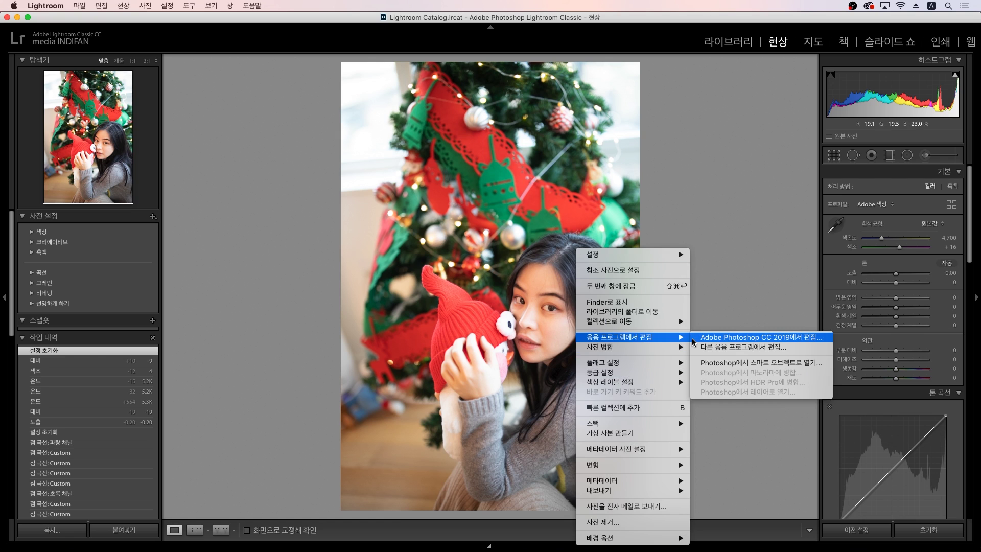
{"action": "left_click", "coordinate": [693, 338]}
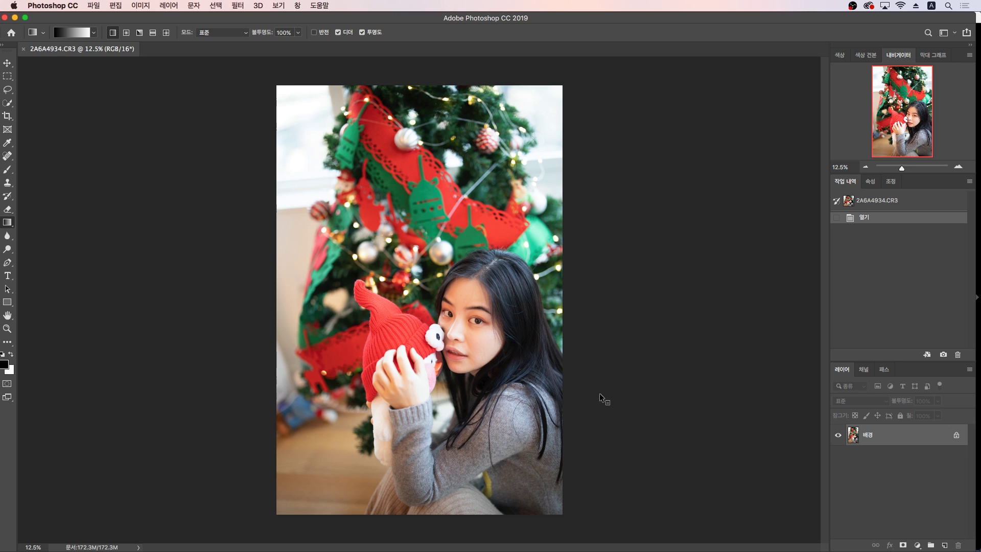
Step: Duplicate the background layer with Cmd+J and zoom into the face
{"action": "key", "text": "super+j"}
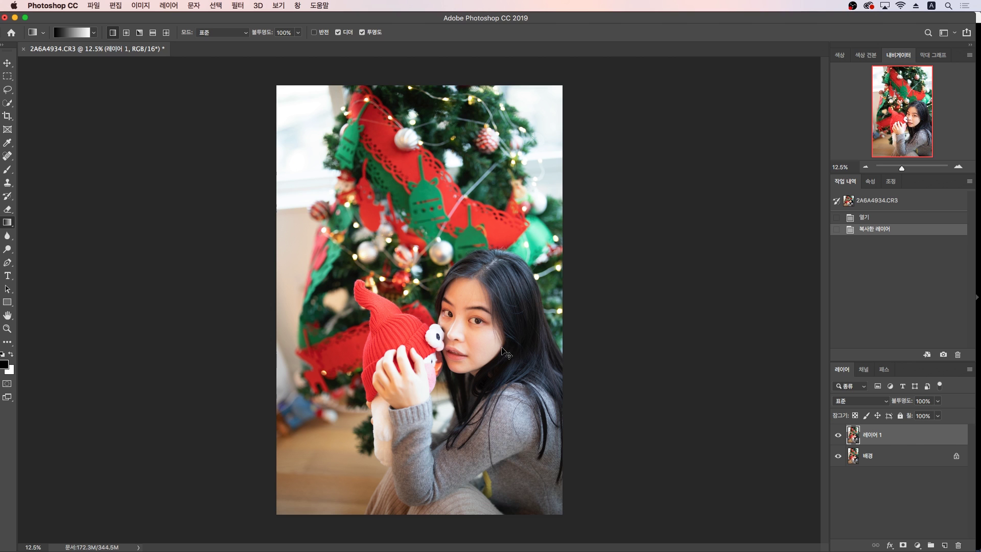
{"action": "scroll", "coordinate": [504, 352], "scroll_direction": "up", "scroll_amount": 10}
{"action": "scroll", "coordinate": [502, 341], "scroll_direction": "down", "scroll_amount": 4}
{"action": "scroll", "coordinate": [499, 340], "scroll_direction": "up", "scroll_amount": 1}
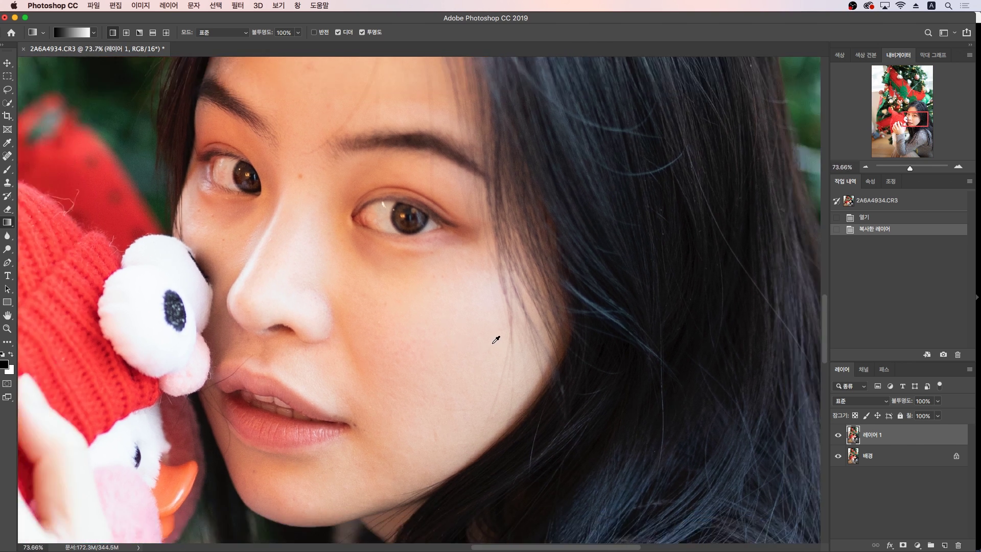
{"action": "scroll", "coordinate": [458, 324], "scroll_direction": "down", "scroll_amount": 1}
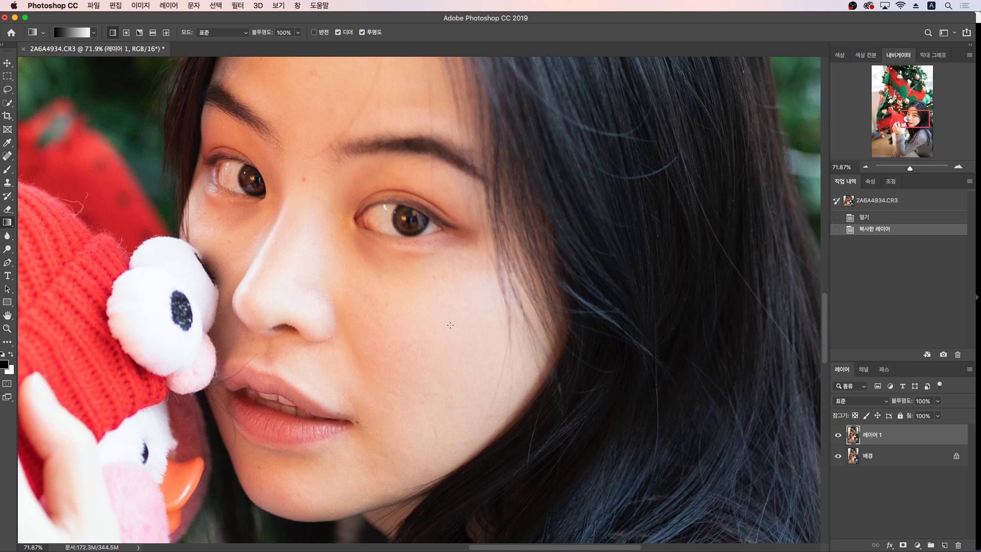
Step: With the Spot Healing Brush in Normal mode, heal a first blemish under the eye
{"action": "left_click", "coordinate": [3, 156]}
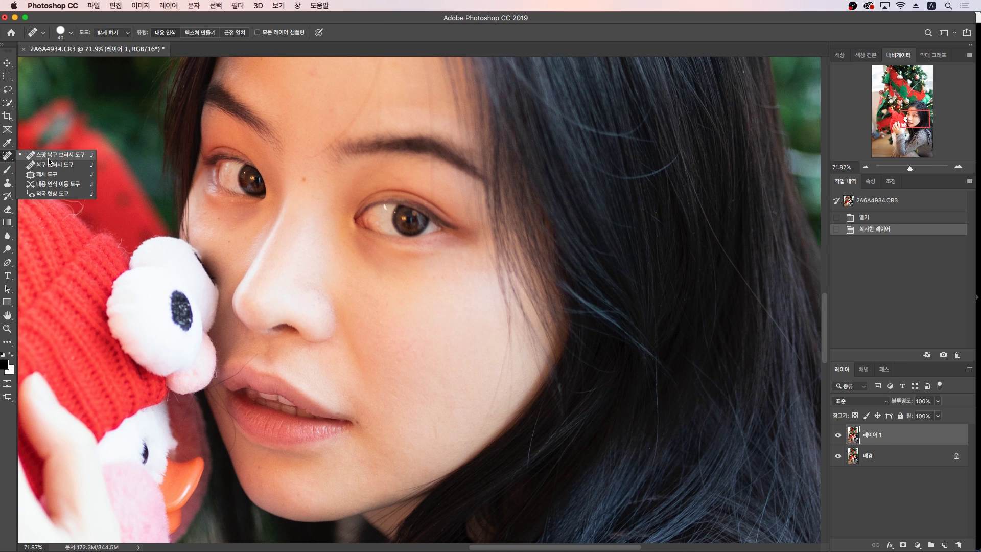
{"action": "left_click", "coordinate": [54, 154]}
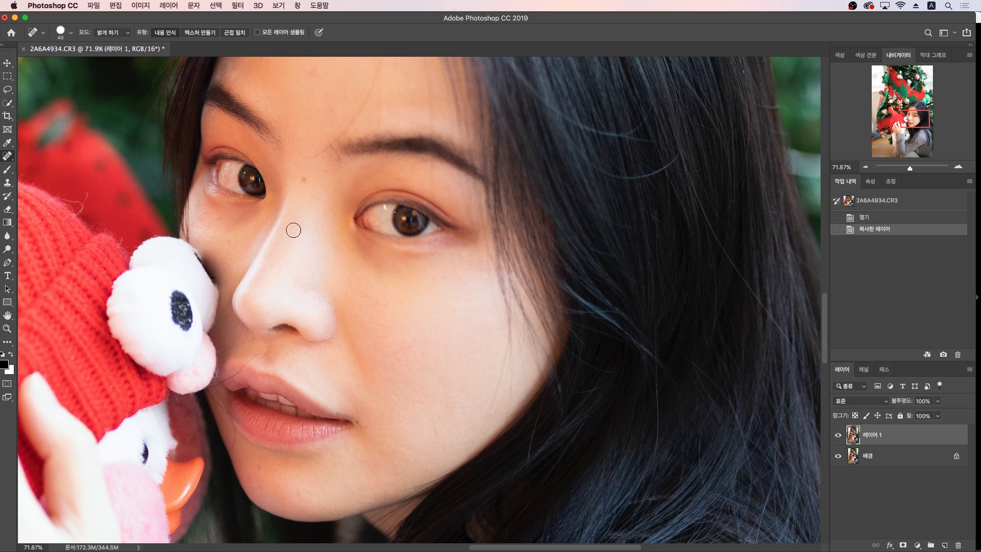
{"action": "left_click", "coordinate": [110, 33]}
{"action": "left_click", "coordinate": [110, 14]}
{"action": "left_click", "coordinate": [109, 34]}
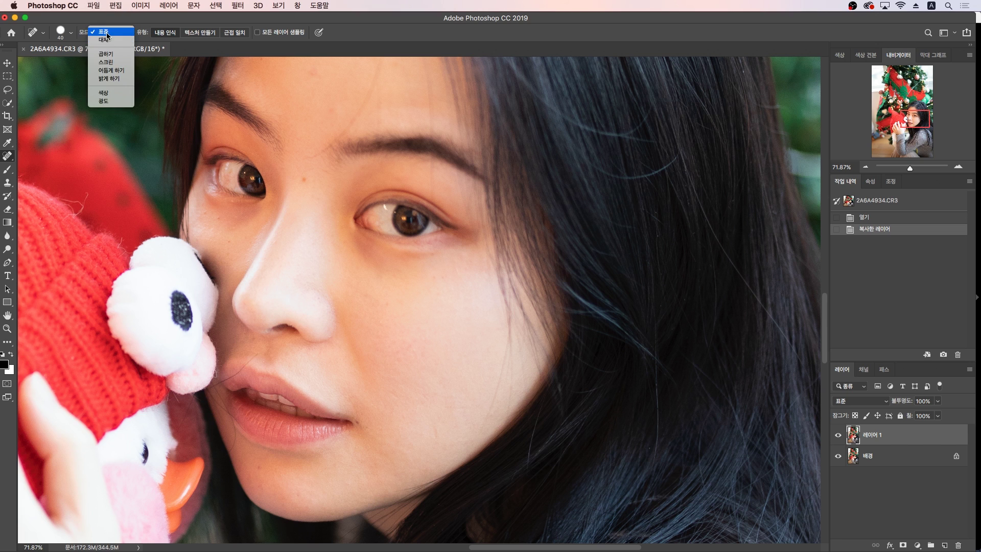
{"action": "left_click", "coordinate": [109, 34]}
{"action": "left_click", "coordinate": [300, 182]}
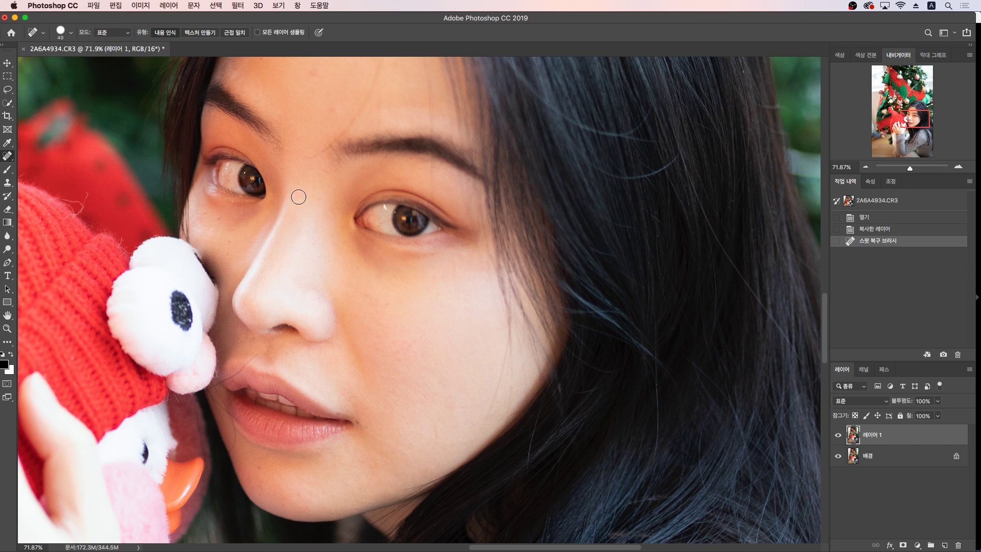
Step: Heal the cluster of small spots under the left eye
{"action": "left_click", "coordinate": [228, 235]}
{"action": "left_click", "coordinate": [221, 225]}
{"action": "left_click", "coordinate": [218, 222]}
{"action": "left_click", "coordinate": [213, 218]}
{"action": "left_click", "coordinate": [230, 229]}
{"action": "left_click", "coordinate": [228, 225]}
{"action": "left_click", "coordinate": [233, 228]}
Step: Heal the blemishes under the right eye and on the cheek near the nose
{"action": "mouse_move", "coordinate": [381, 266]}
{"action": "left_mouse_down"}
{"action": "mouse_move", "coordinate": [387, 264]}
{"action": "mouse_move", "coordinate": [357, 245]}
{"action": "mouse_move", "coordinate": [353, 256]}
{"action": "mouse_move", "coordinate": [358, 246]}
{"action": "mouse_move", "coordinate": [389, 265]}
{"action": "mouse_move", "coordinate": [352, 238]}
{"action": "left_mouse_up"}
{"action": "left_click", "coordinate": [390, 265]}
{"action": "left_click", "coordinate": [363, 252]}
{"action": "left_click", "coordinate": [379, 272]}
{"action": "left_click_drag", "start_coordinate": [381, 273], "coordinate": [346, 243]}
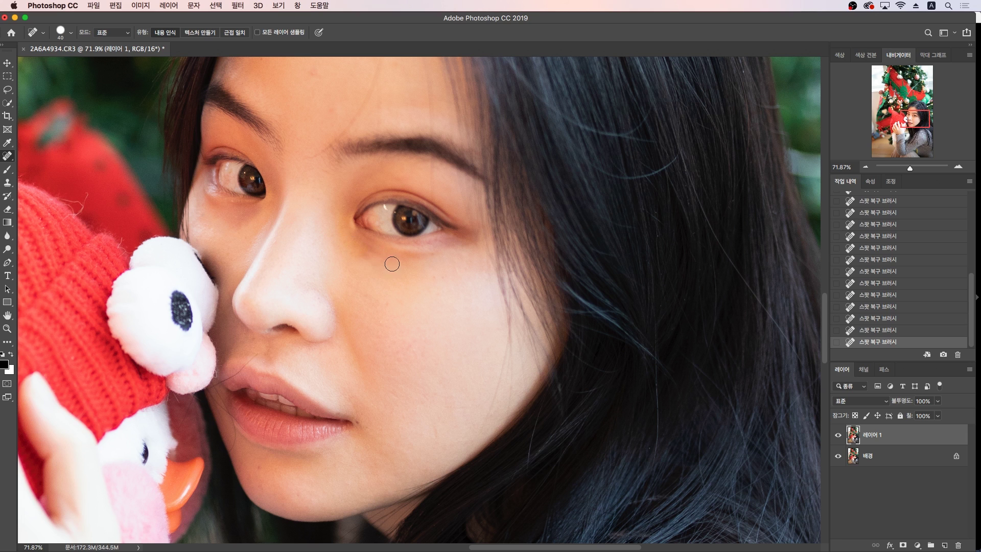
{"action": "left_click_drag", "start_coordinate": [383, 308], "coordinate": [359, 290]}
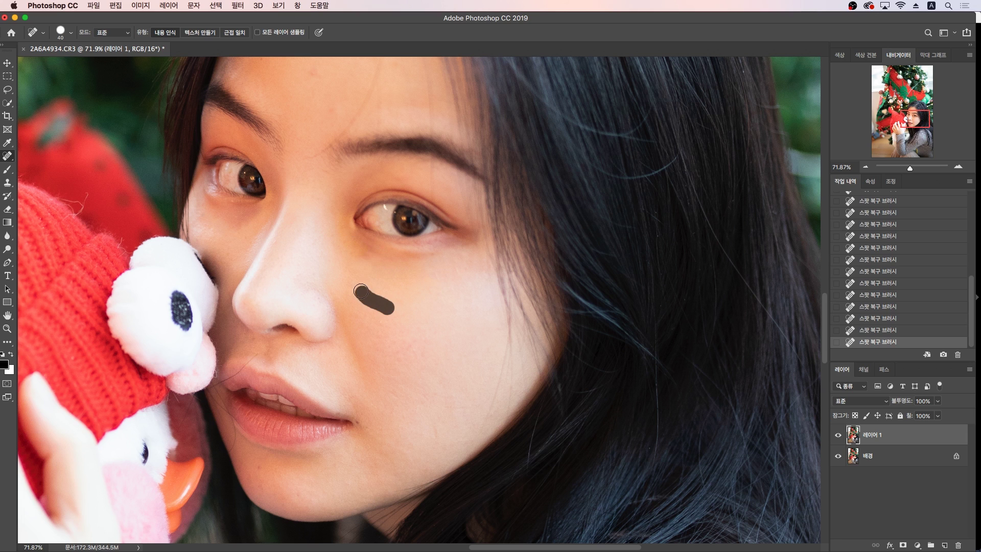
{"action": "mouse_move", "coordinate": [404, 348]}
{"action": "left_mouse_down"}
{"action": "mouse_move", "coordinate": [401, 323]}
{"action": "mouse_move", "coordinate": [421, 365]}
{"action": "left_mouse_up"}
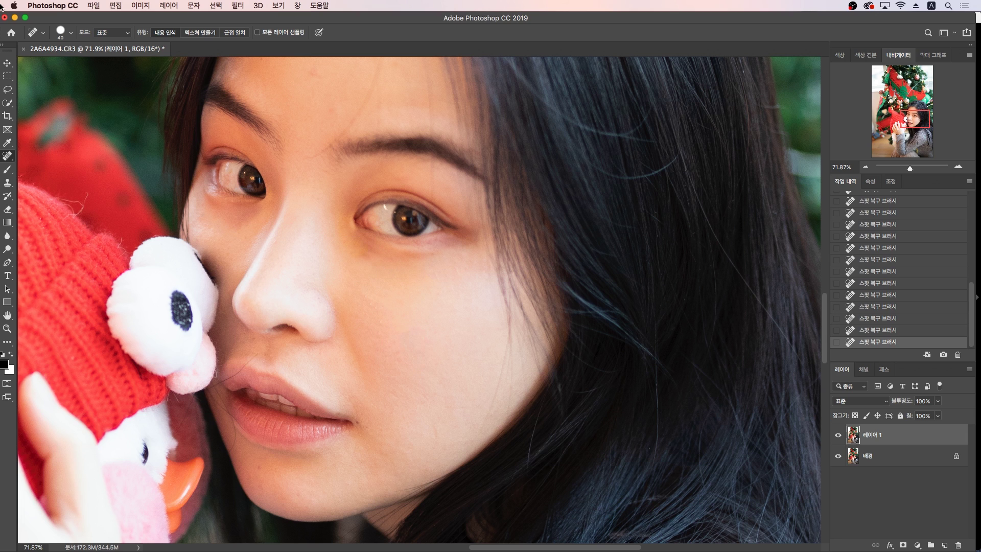
Step: Smooth a rough cheek patch, then enlarge the brush to 60 and set healing mode to Lighten
{"action": "left_click", "coordinate": [102, 36]}
{"action": "left_click", "coordinate": [105, 32]}
{"action": "left_click_drag", "start_coordinate": [440, 390], "coordinate": [425, 359]}
{"action": "key", "text": "bracketright"}
{"action": "key", "text": "bracketright"}
{"action": "left_click", "coordinate": [125, 36]}
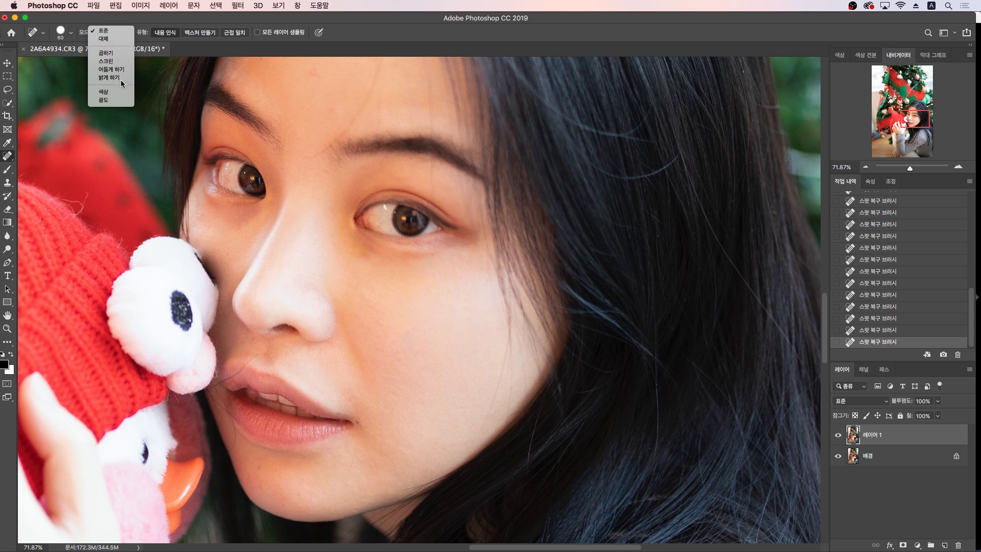
{"action": "left_click", "coordinate": [121, 79]}
{"action": "left_click", "coordinate": [112, 32]}
{"action": "left_click", "coordinate": [112, 32]}
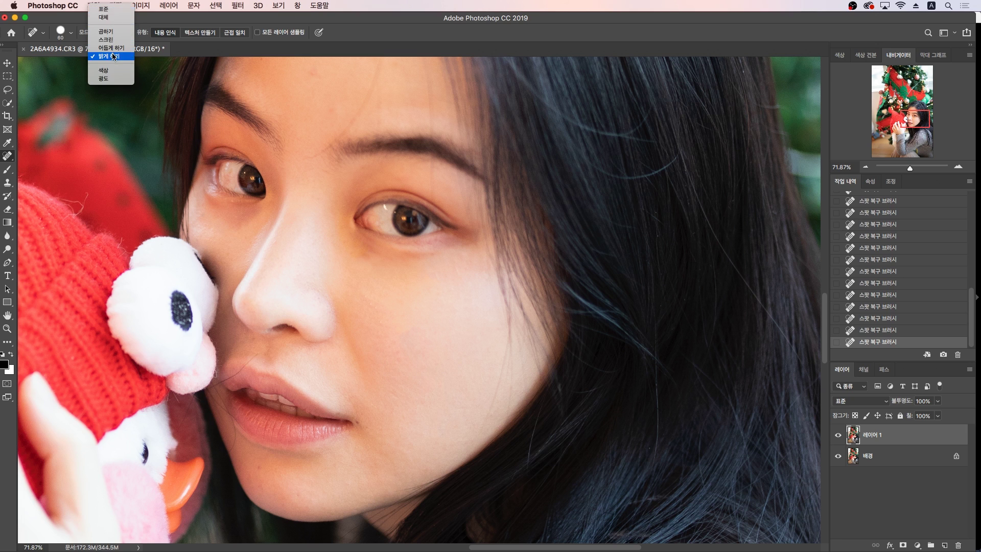
{"action": "left_click", "coordinate": [113, 57]}
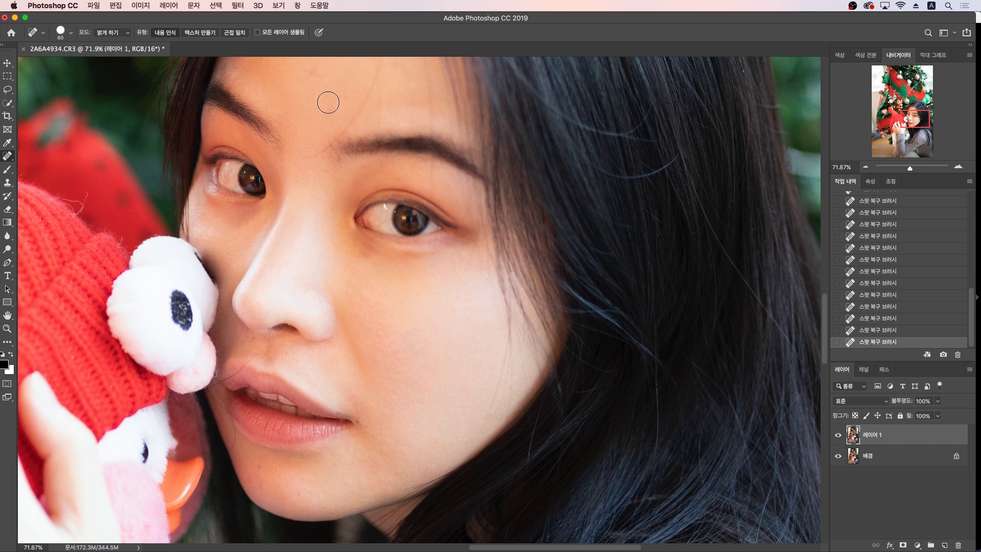
Step: Heal two forehead spots and a blemish streak on the cheek
{"action": "right_click", "coordinate": [8, 156]}
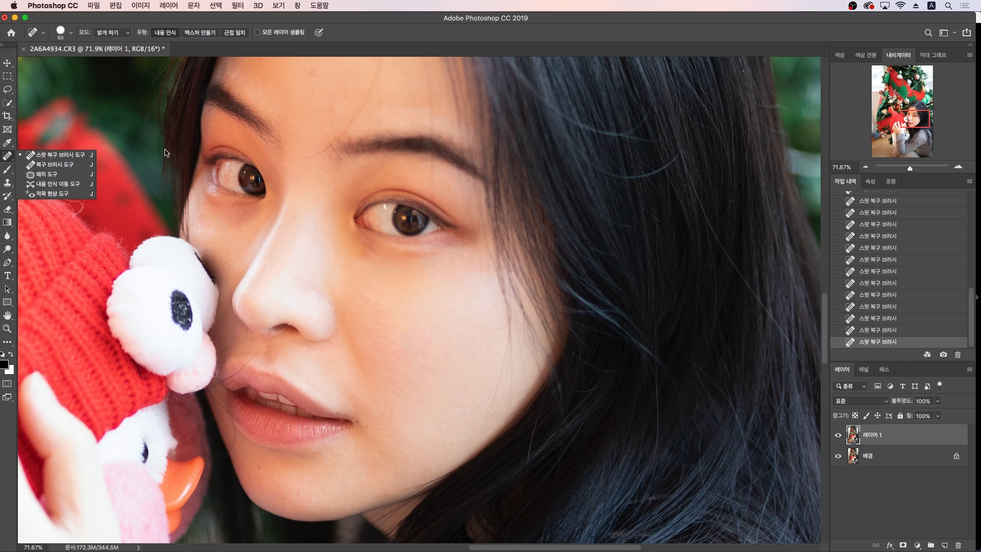
{"action": "left_click", "coordinate": [317, 79]}
{"action": "left_click", "coordinate": [330, 106]}
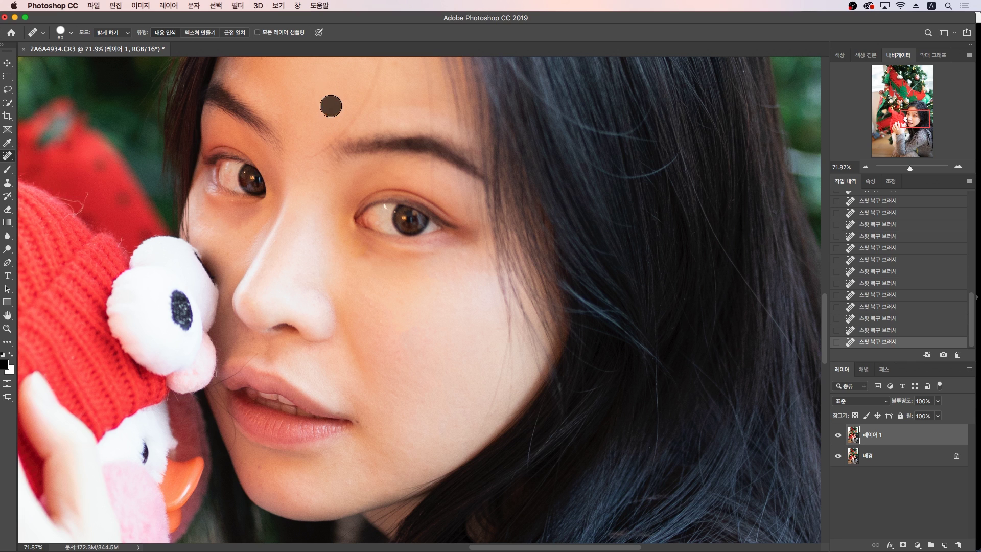
{"action": "left_click", "coordinate": [370, 256]}
{"action": "left_click_drag", "start_coordinate": [383, 259], "coordinate": [362, 252]}
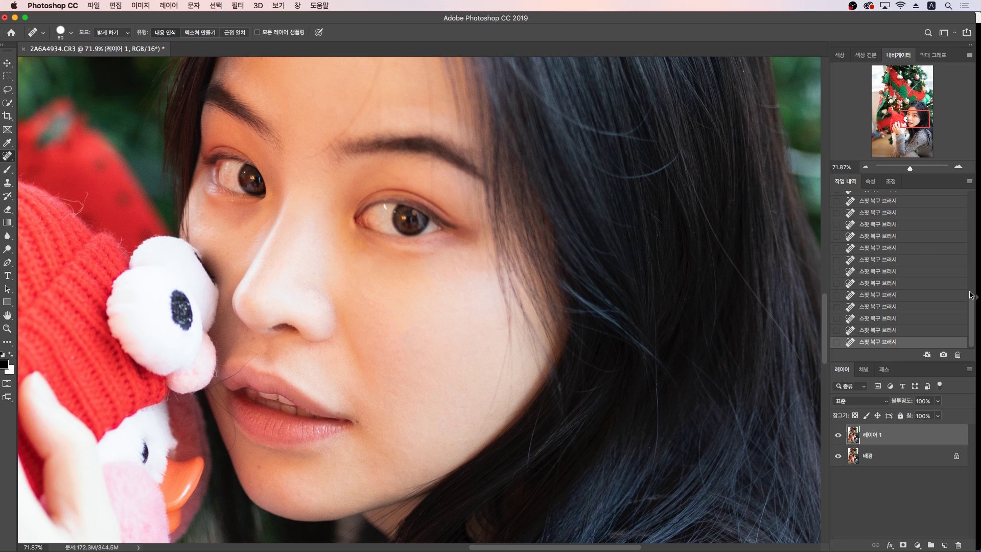
{"action": "left_click_drag", "start_coordinate": [973, 303], "coordinate": [968, 197]}
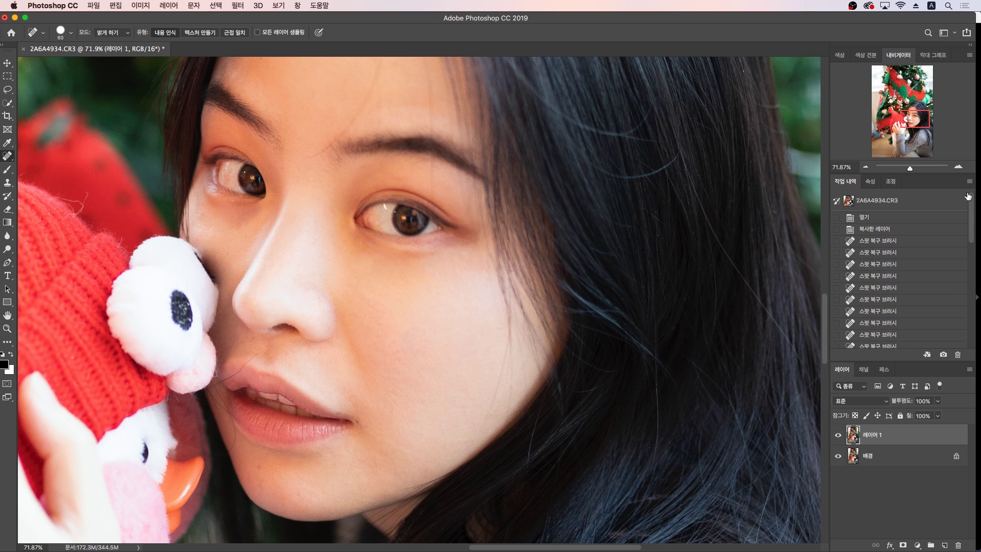
Step: Revert to the original History snapshot and heal spots near the brow and above it
{"action": "left_click", "coordinate": [915, 202]}
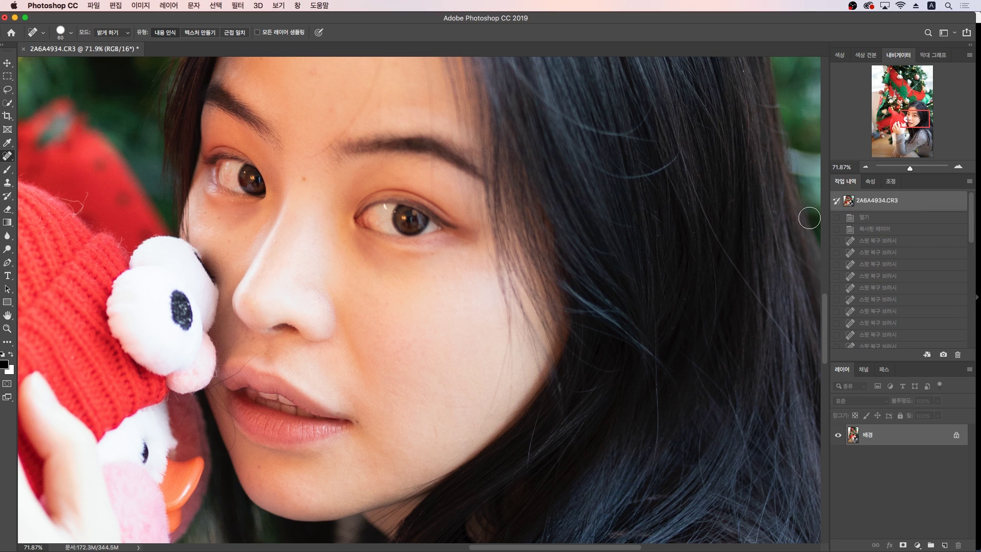
{"action": "left_click", "coordinate": [305, 183]}
{"action": "left_click", "coordinate": [336, 106]}
{"action": "left_click", "coordinate": [331, 103]}
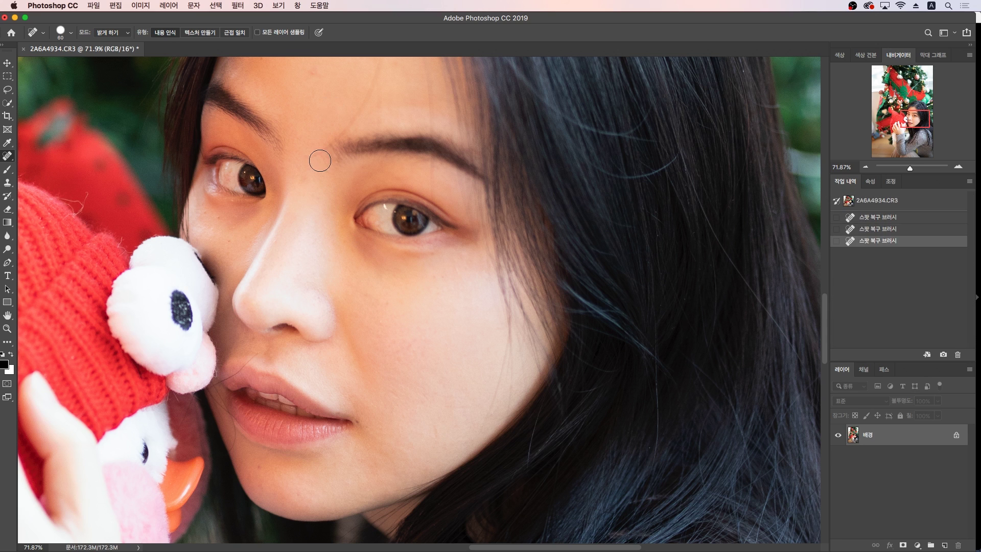
{"action": "left_click", "coordinate": [311, 156]}
{"action": "left_click", "coordinate": [318, 153]}
{"action": "left_click_drag", "start_coordinate": [338, 129], "coordinate": [368, 98]}
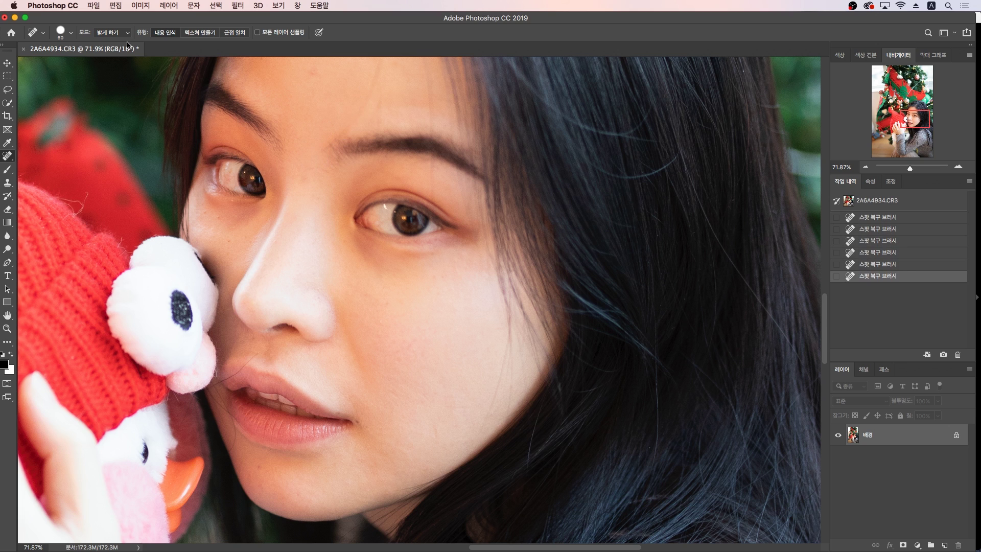
Step: Set healing mode back to Normal and brush away blemishes down the forehead and hairline
{"action": "left_click", "coordinate": [113, 32]}
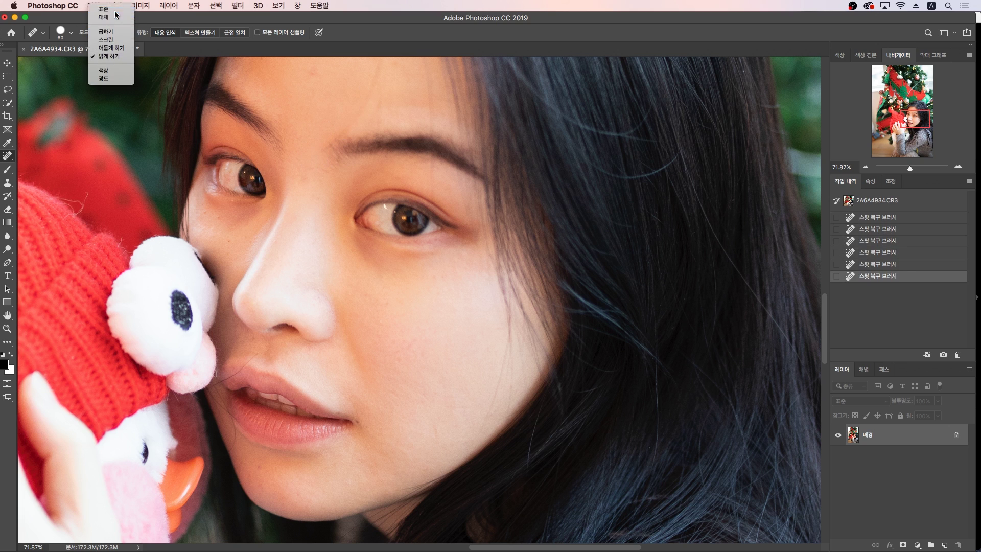
{"action": "left_click", "coordinate": [112, 12]}
{"action": "scroll", "coordinate": [366, 190], "scroll_direction": "down", "scroll_amount": 1}
{"action": "scroll", "coordinate": [366, 190], "scroll_direction": "up", "scroll_amount": 10}
{"action": "mouse_move", "coordinate": [377, 239]}
{"action": "left_mouse_down"}
{"action": "mouse_move", "coordinate": [368, 295]}
{"action": "mouse_move", "coordinate": [375, 303]}
{"action": "mouse_move", "coordinate": [379, 207]}
{"action": "mouse_move", "coordinate": [408, 286]}
{"action": "left_mouse_up"}
{"action": "mouse_move", "coordinate": [431, 238]}
{"action": "left_mouse_down"}
{"action": "mouse_move", "coordinate": [428, 310]}
{"action": "mouse_move", "coordinate": [423, 233]}
{"action": "mouse_move", "coordinate": [446, 287]}
{"action": "mouse_move", "coordinate": [429, 212]}
{"action": "mouse_move", "coordinate": [462, 313]}
{"action": "left_mouse_up"}
{"action": "mouse_move", "coordinate": [459, 307]}
{"action": "left_mouse_down"}
{"action": "mouse_move", "coordinate": [437, 232]}
{"action": "mouse_move", "coordinate": [458, 282]}
{"action": "mouse_move", "coordinate": [443, 253]}
{"action": "left_mouse_up"}
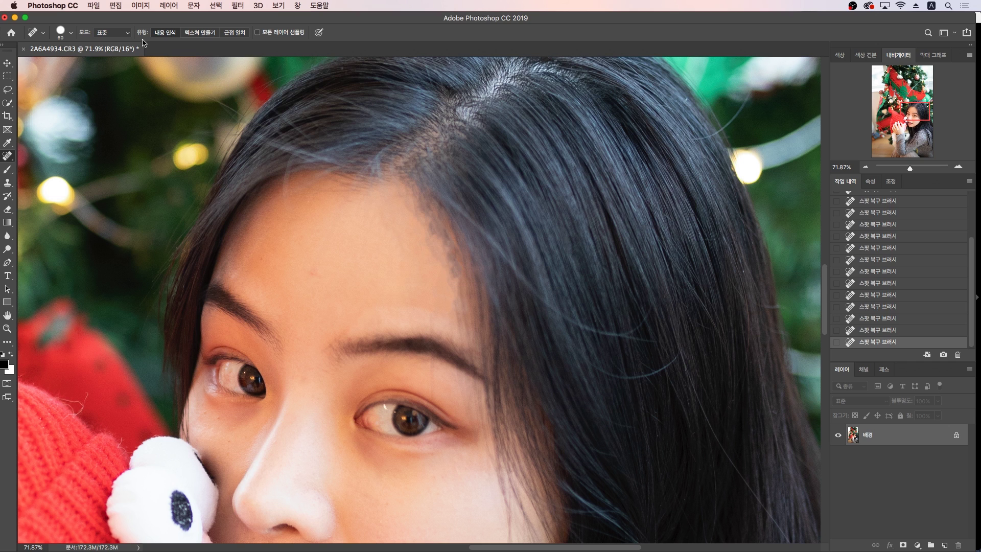
Step: Set the Spot Healing Brush to Lighten and heal the forehead and above-brow blemishes
{"action": "left_click", "coordinate": [128, 34]}
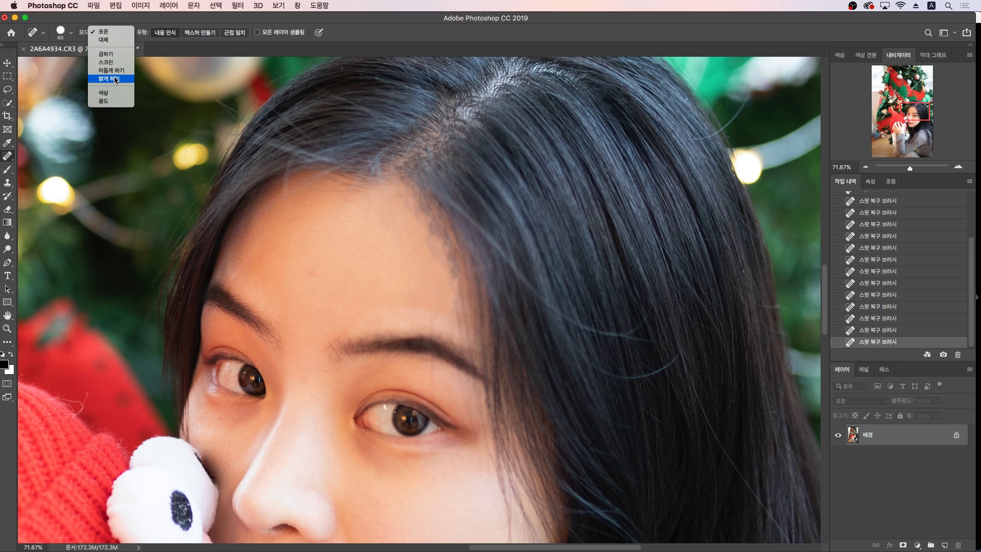
{"action": "left_click", "coordinate": [108, 77]}
{"action": "mouse_move", "coordinate": [443, 271]}
{"action": "left_mouse_down"}
{"action": "mouse_move", "coordinate": [429, 225]}
{"action": "mouse_move", "coordinate": [452, 273]}
{"action": "mouse_move", "coordinate": [413, 215]}
{"action": "mouse_move", "coordinate": [395, 221]}
{"action": "mouse_move", "coordinate": [395, 269]}
{"action": "mouse_move", "coordinate": [371, 309]}
{"action": "mouse_move", "coordinate": [339, 327]}
{"action": "left_mouse_up"}
{"action": "left_click", "coordinate": [395, 221]}
{"action": "left_click", "coordinate": [341, 326]}
{"action": "left_click", "coordinate": [324, 335]}
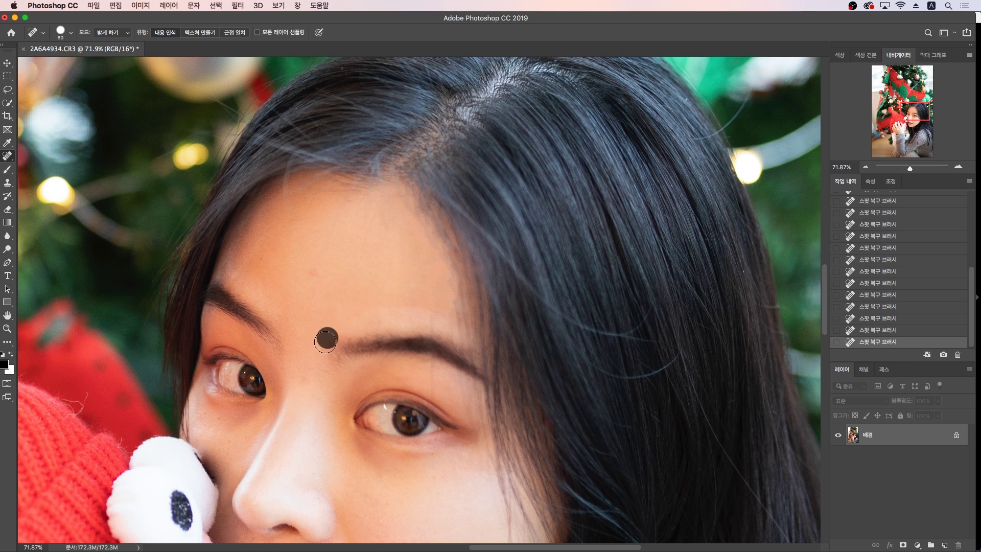
{"action": "left_click_drag", "start_coordinate": [331, 281], "coordinate": [300, 272]}
Step: Heal the skin between the eyes, under the left eye and beside the nose
{"action": "scroll", "coordinate": [327, 313], "scroll_direction": "down", "scroll_amount": 4}
{"action": "left_click_drag", "start_coordinate": [313, 289], "coordinate": [311, 307]}
{"action": "left_click", "coordinate": [228, 342]}
{"action": "left_click", "coordinate": [220, 332]}
{"action": "left_click", "coordinate": [209, 325]}
{"action": "left_click", "coordinate": [210, 338]}
{"action": "scroll", "coordinate": [243, 345], "scroll_direction": "up", "scroll_amount": 3}
{"action": "scroll", "coordinate": [333, 368], "scroll_direction": "down", "scroll_amount": 6}
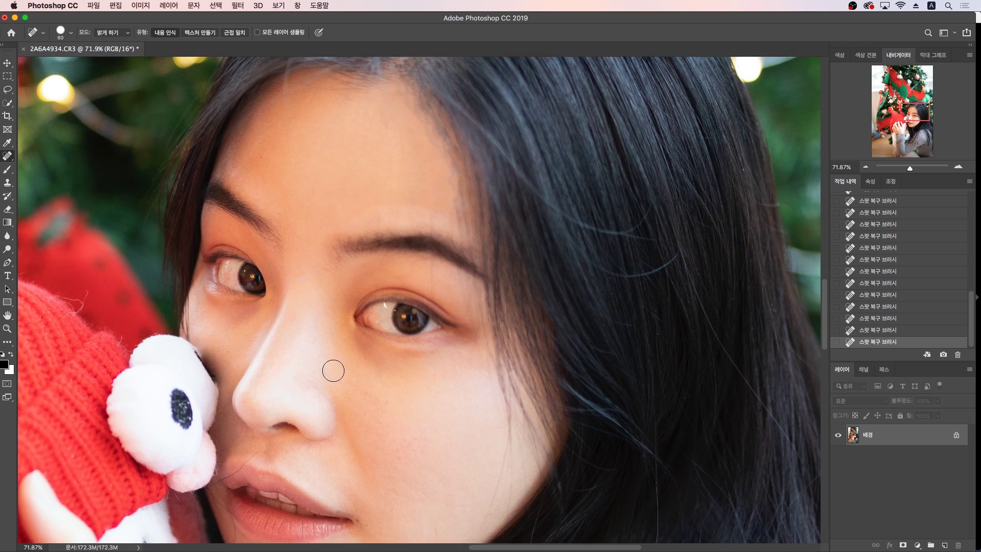
Step: Heal the cheek and jaw blemishes with Lighten blending, then open face-aware Liquify
{"action": "left_click", "coordinate": [409, 374]}
{"action": "left_click_drag", "start_coordinate": [409, 373], "coordinate": [425, 435]}
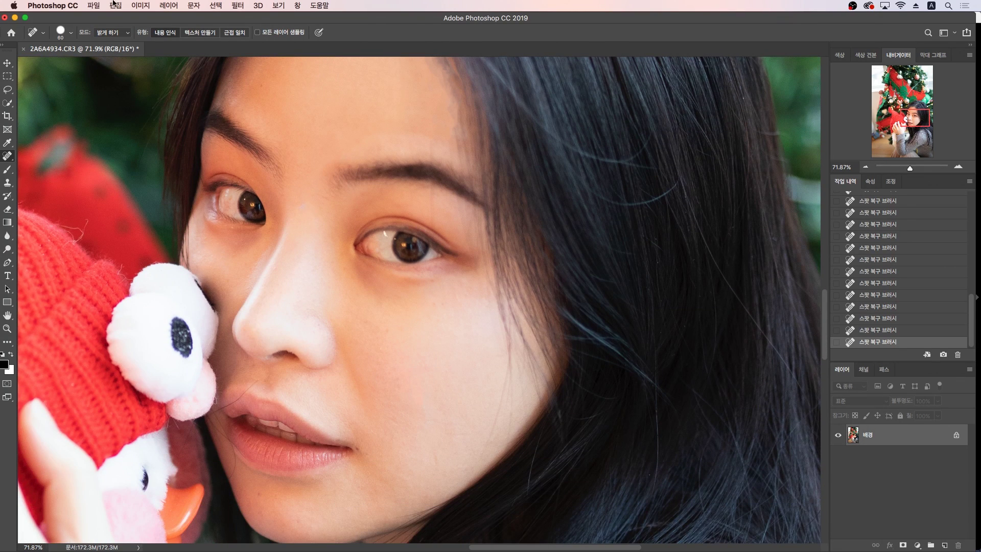
{"action": "left_click", "coordinate": [104, 33]}
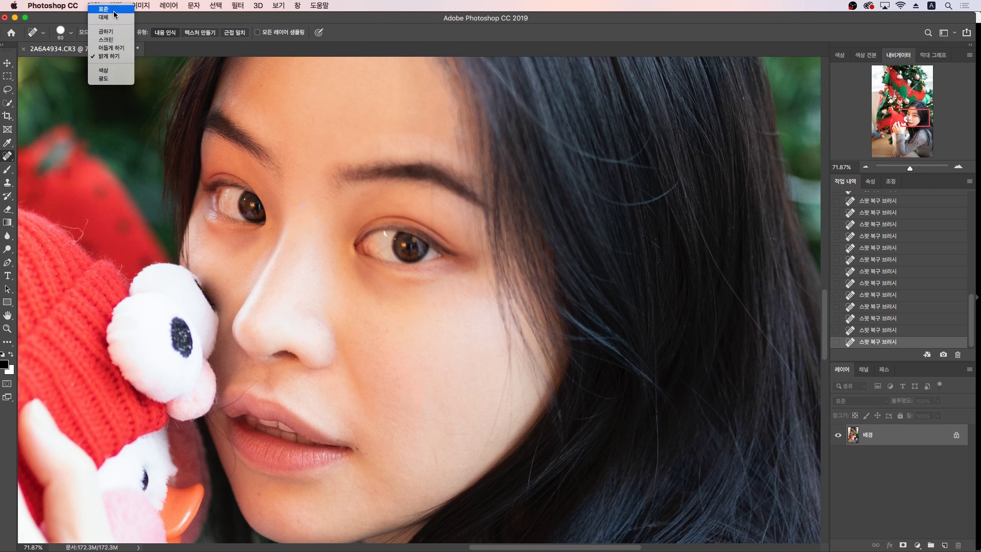
{"action": "left_click", "coordinate": [381, 404]}
{"action": "left_click", "coordinate": [430, 459]}
{"action": "mouse_move", "coordinate": [398, 425]}
{"action": "left_mouse_down"}
{"action": "mouse_move", "coordinate": [380, 406]}
{"action": "mouse_move", "coordinate": [365, 356]}
{"action": "left_mouse_up"}
{"action": "mouse_move", "coordinate": [357, 401]}
{"action": "left_mouse_down"}
{"action": "mouse_move", "coordinate": [357, 349]}
{"action": "mouse_move", "coordinate": [396, 340]}
{"action": "left_mouse_up"}
{"action": "left_click_drag", "start_coordinate": [375, 326], "coordinate": [354, 303]}
{"action": "left_click_drag", "start_coordinate": [353, 302], "coordinate": [336, 272]}
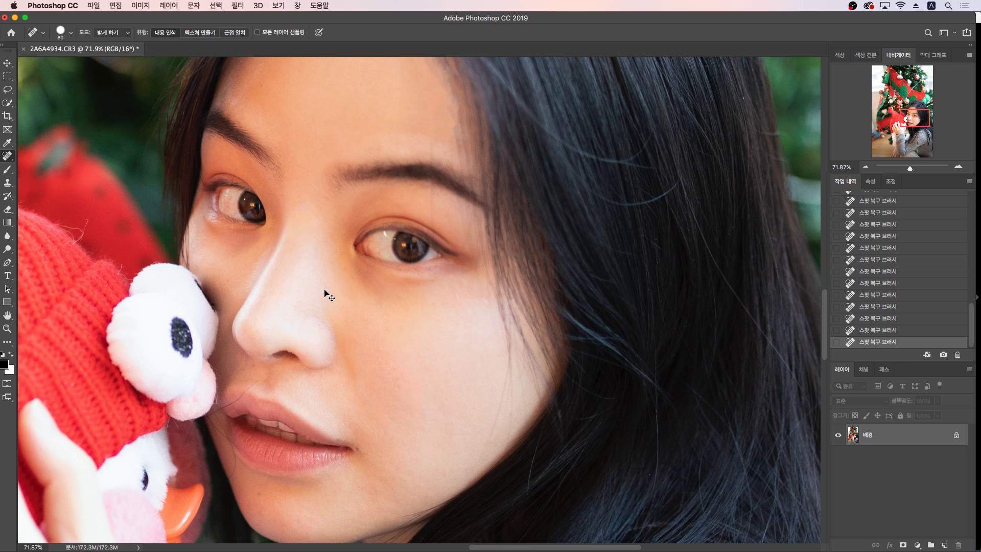
{"action": "key", "text": "shift+super+x"}
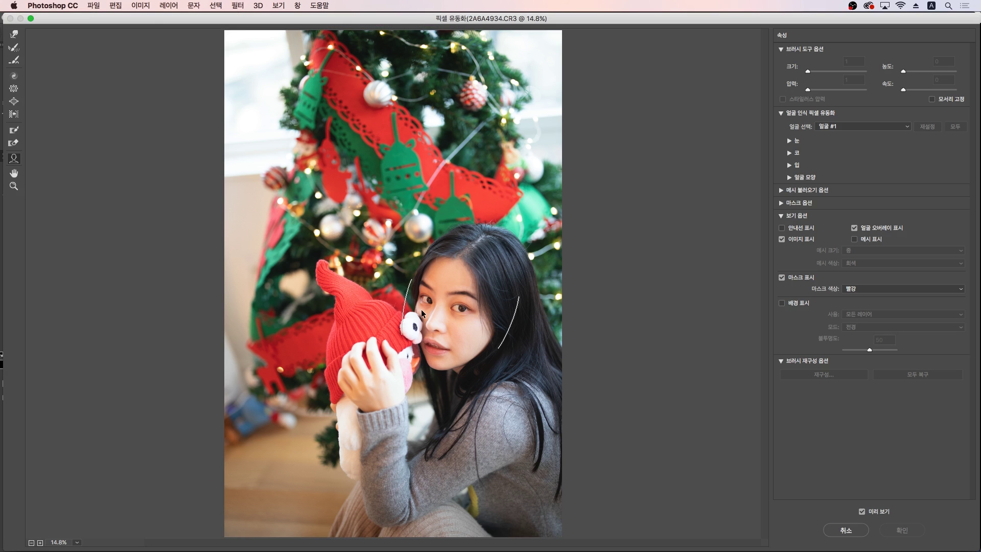
Step: Pull the jawline handle slightly inward to -7 in face-aware Liquify
{"action": "mouse_move", "coordinate": [427, 318]}
{"action": "mouse_move", "coordinate": [463, 365]}
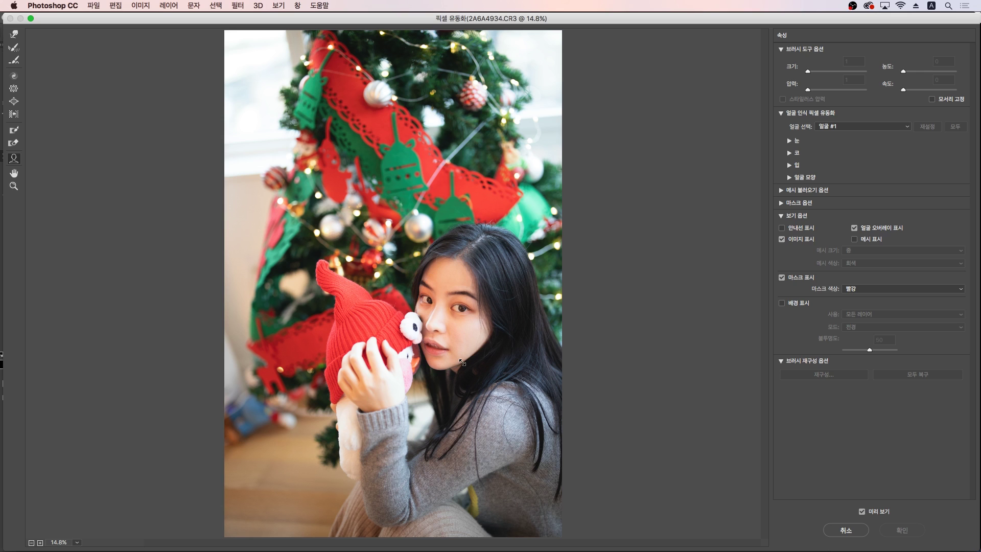
{"action": "left_click_drag", "start_coordinate": [464, 363], "coordinate": [457, 365]}
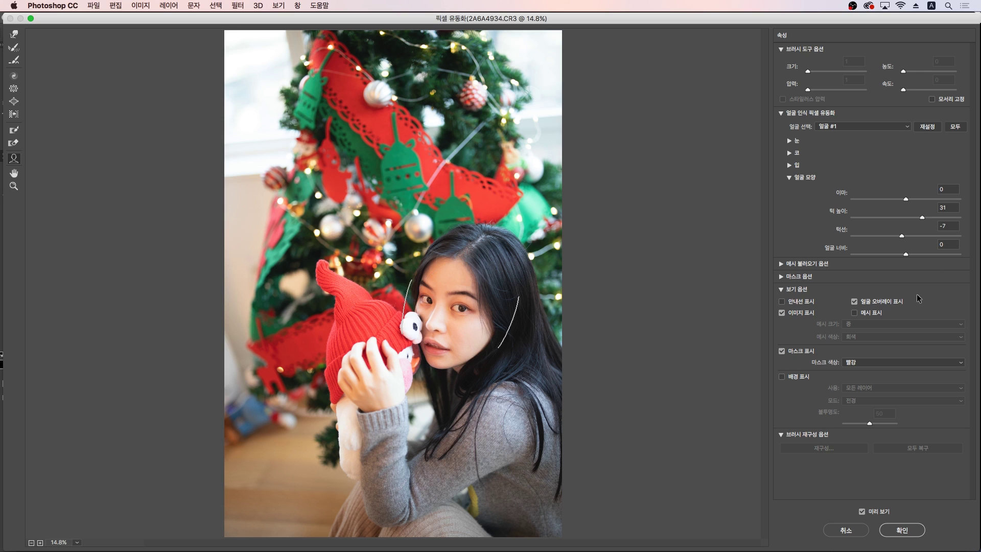
Step: Expand the Mask, Mesh, Mouth, Nose and Eyes sections and set Chin Height to 23
{"action": "left_click", "coordinate": [782, 276]}
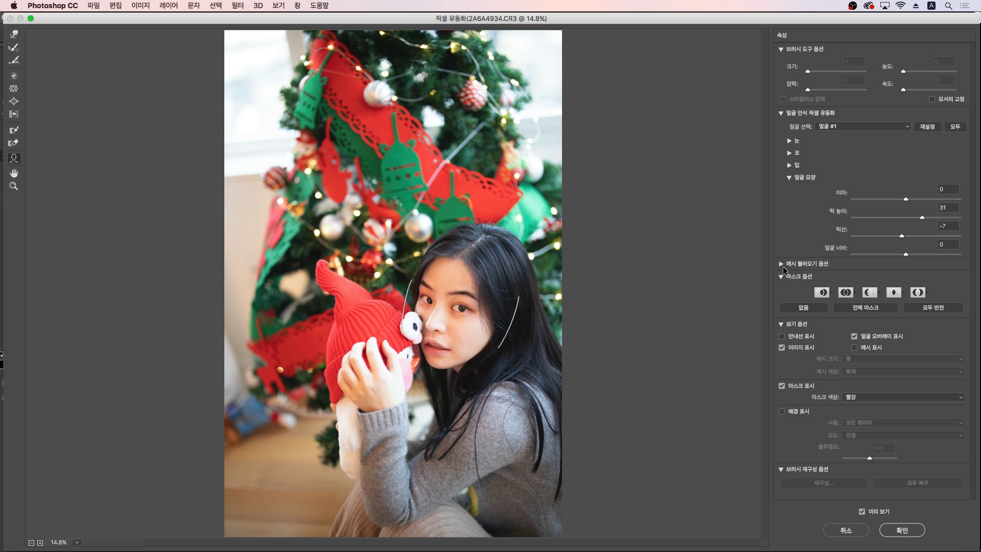
{"action": "left_click", "coordinate": [781, 264]}
{"action": "left_click", "coordinate": [790, 163]}
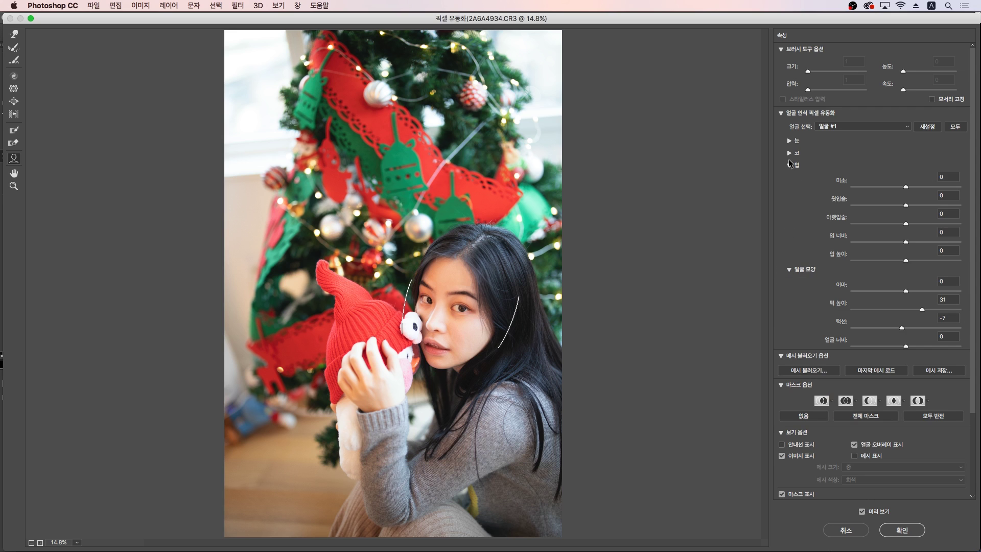
{"action": "left_click", "coordinate": [789, 153]}
{"action": "left_click", "coordinate": [789, 140]}
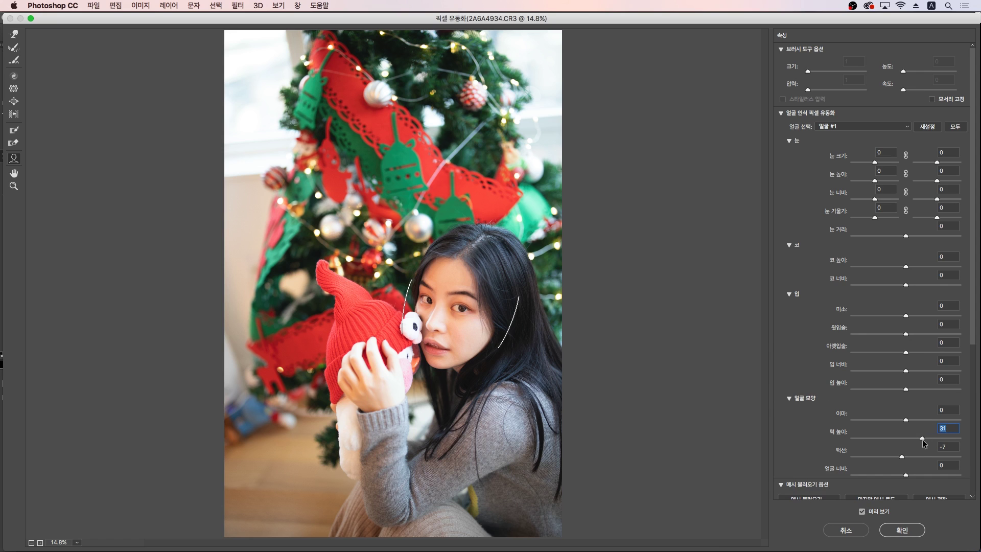
{"action": "left_click", "coordinate": [909, 438]}
{"action": "left_click", "coordinate": [918, 438]}
Step: Try Chin Height values -26, 15 and 8, settle on 20, and apply the Liquify
{"action": "key", "text": "super+z"}
{"action": "key", "text": "super+z"}
{"action": "type", "text": "-26"}
{"action": "key", "text": "Return"}
{"action": "type", "text": "15"}
{"action": "key", "text": "Return"}
{"action": "type", "text": "8"}
{"action": "key", "text": "Return"}
{"action": "type", "text": "20"}
{"action": "key", "text": "Return"}
{"action": "left_click", "coordinate": [903, 532]}
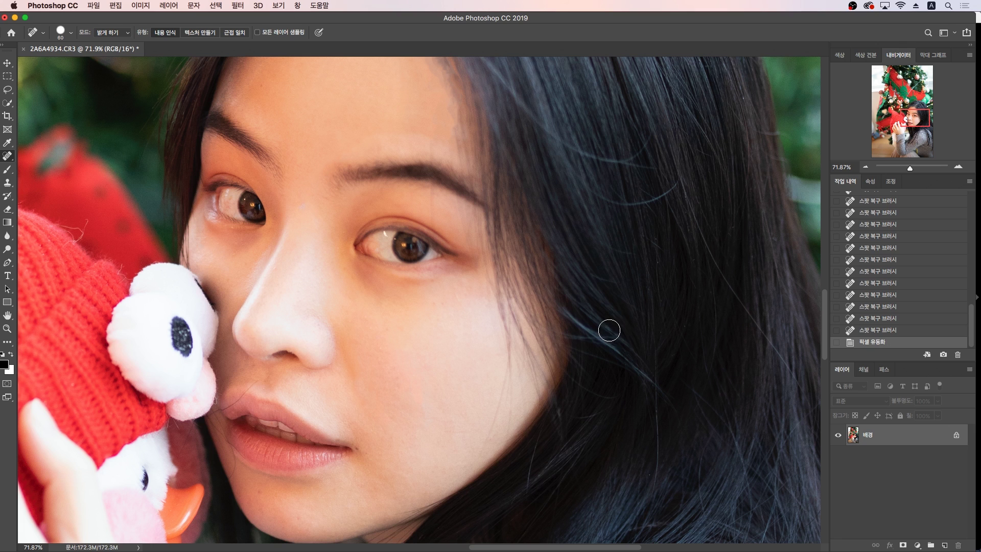
Step: In Lightroom Classic's Library grid, show the 소스 folder, clear the selection and select 스마트 컬렉션
{"action": "key", "text": "super+Tab"}
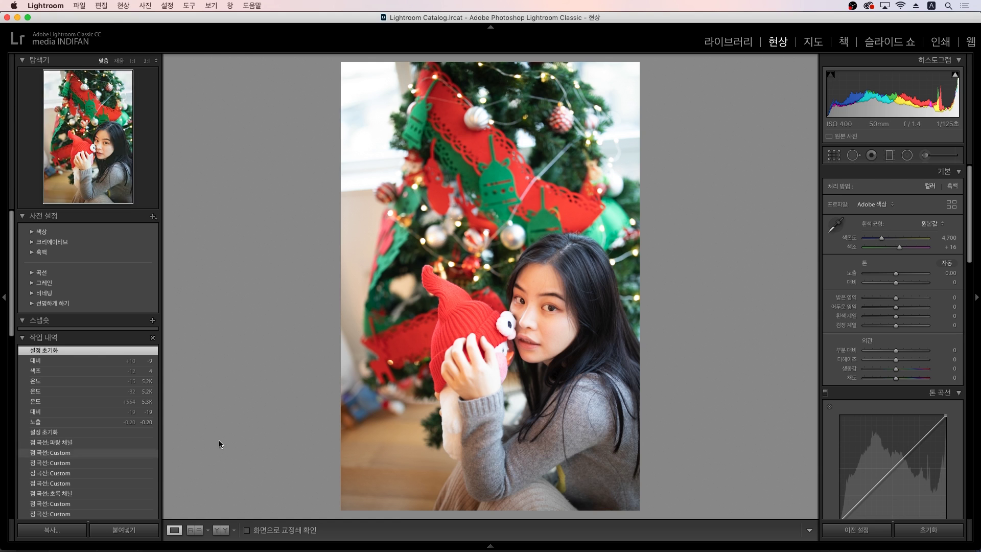
{"action": "key", "text": "g"}
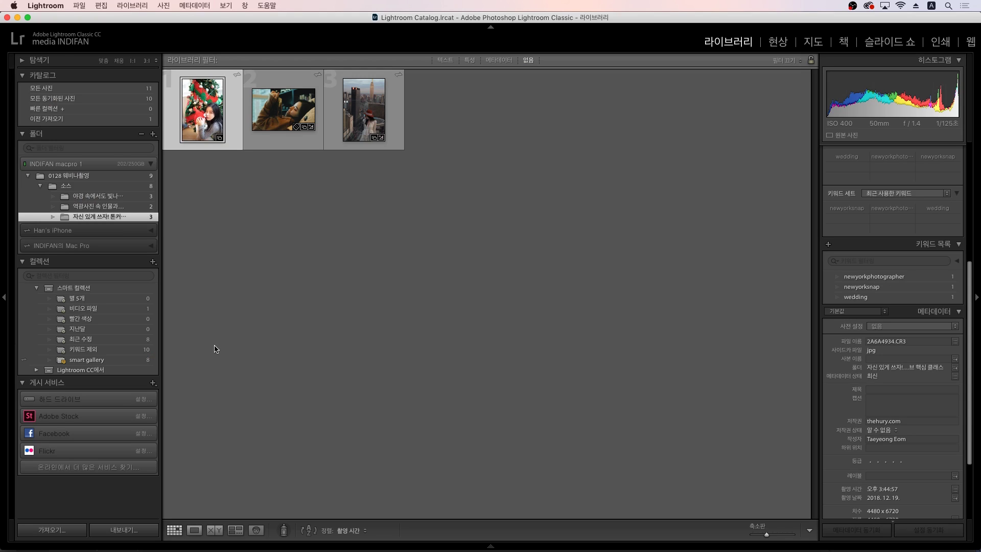
{"action": "left_click", "coordinate": [132, 187]}
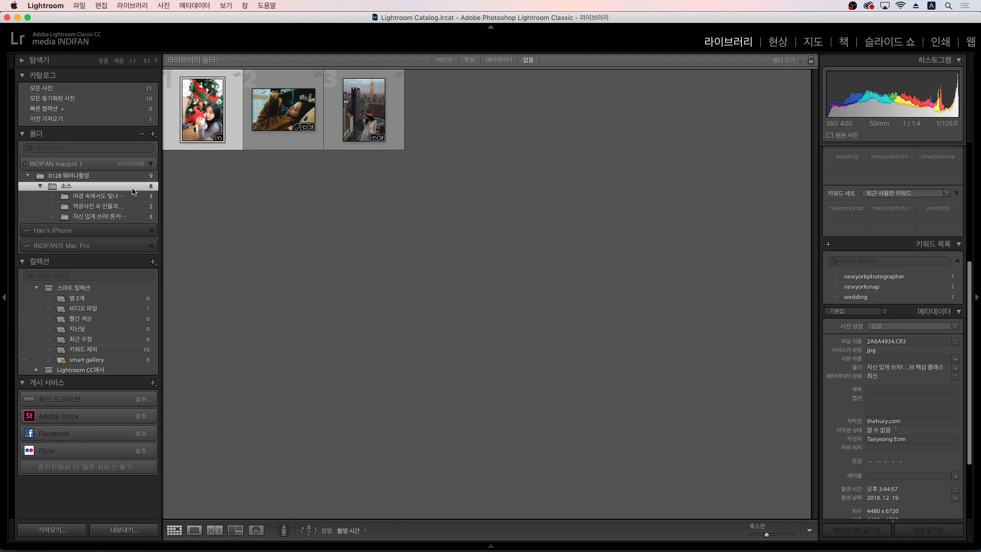
{"action": "left_click", "coordinate": [305, 385]}
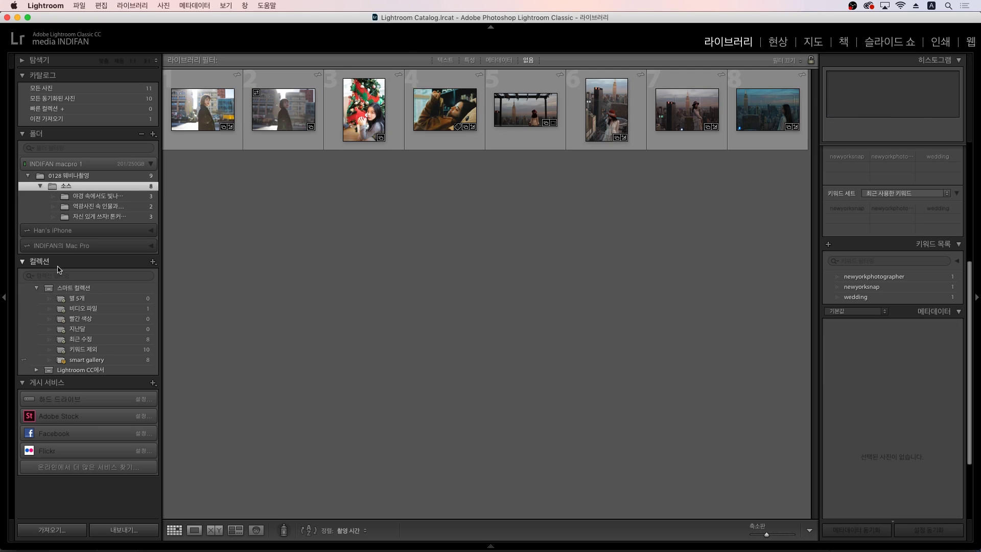
{"action": "left_click", "coordinate": [72, 289]}
Step: Create a collection named 'Wedding 12.09' under 스마트 컬렉션 with Sync with Lightroom CC on
{"action": "right_click", "coordinate": [72, 288]}
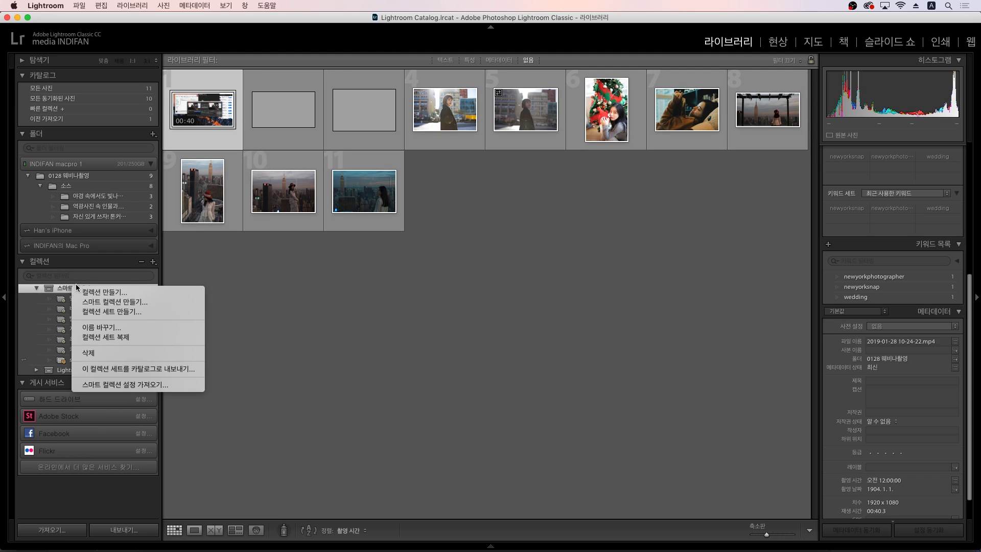
{"action": "left_click", "coordinate": [91, 294]}
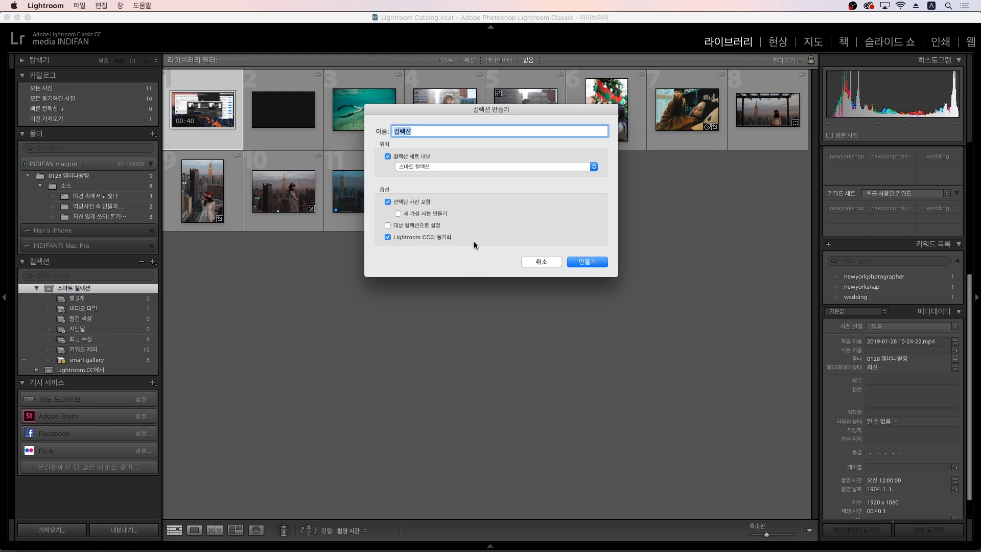
{"action": "key", "text": "BackSpace"}
{"action": "type", "text": "d"}
{"action": "key", "text": "BackSpace"}
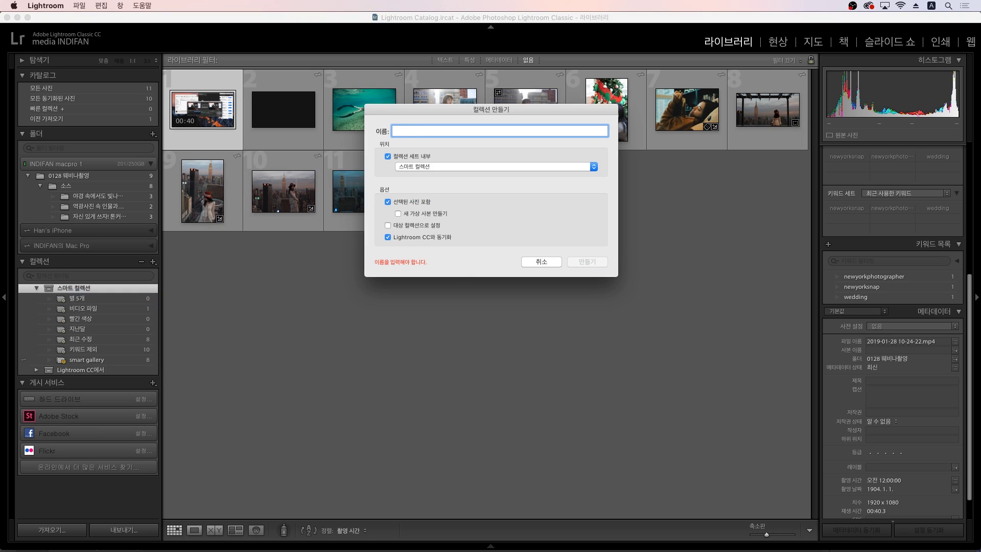
{"action": "type", "text": "Wedding 12.09"}
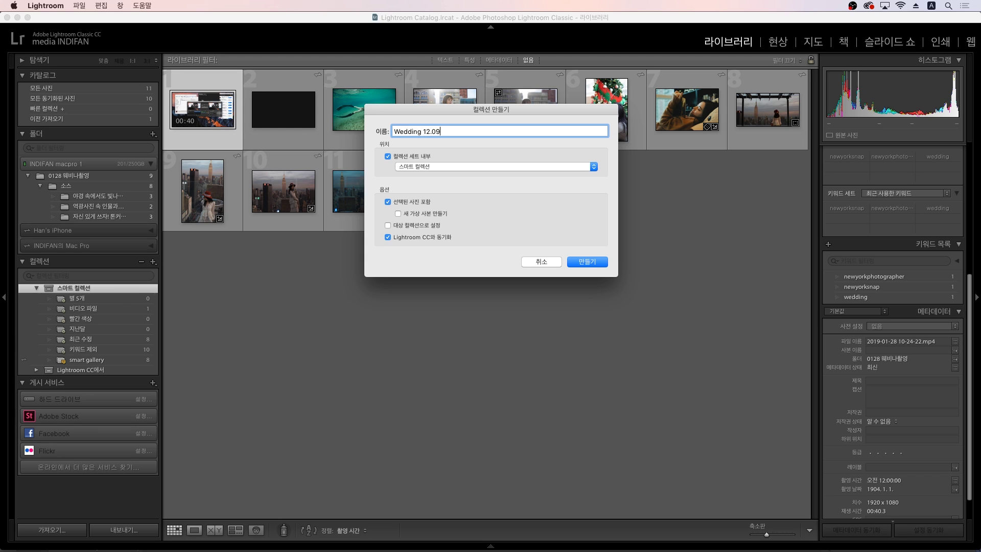
{"action": "key", "text": "Return"}
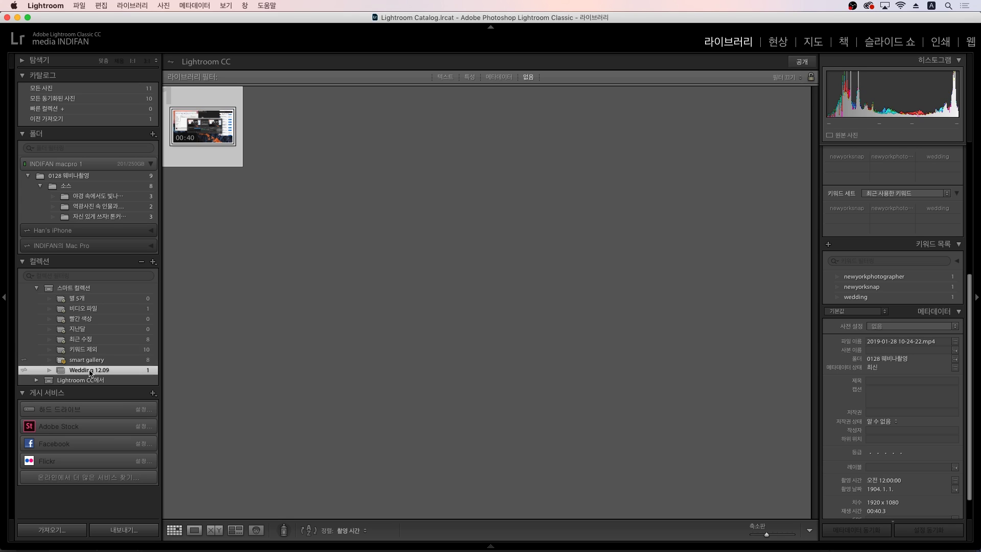
Step: Select all eight photos in the 소스 folder and drag them into Wedding 12.09
{"action": "left_click", "coordinate": [107, 185]}
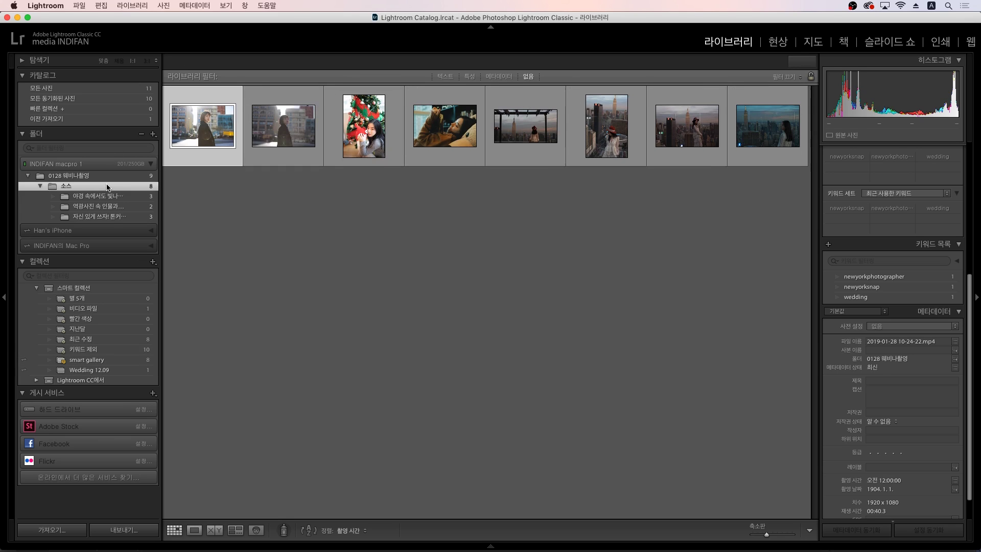
{"action": "left_click", "coordinate": [222, 193]}
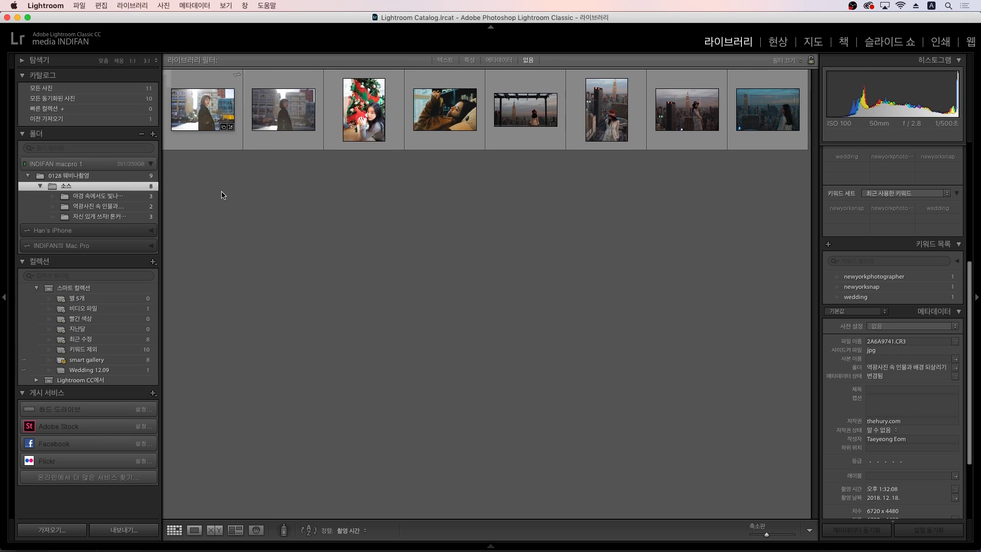
{"action": "left_click", "coordinate": [218, 152]}
{"action": "left_click", "coordinate": [778, 136], "text": "shift"}
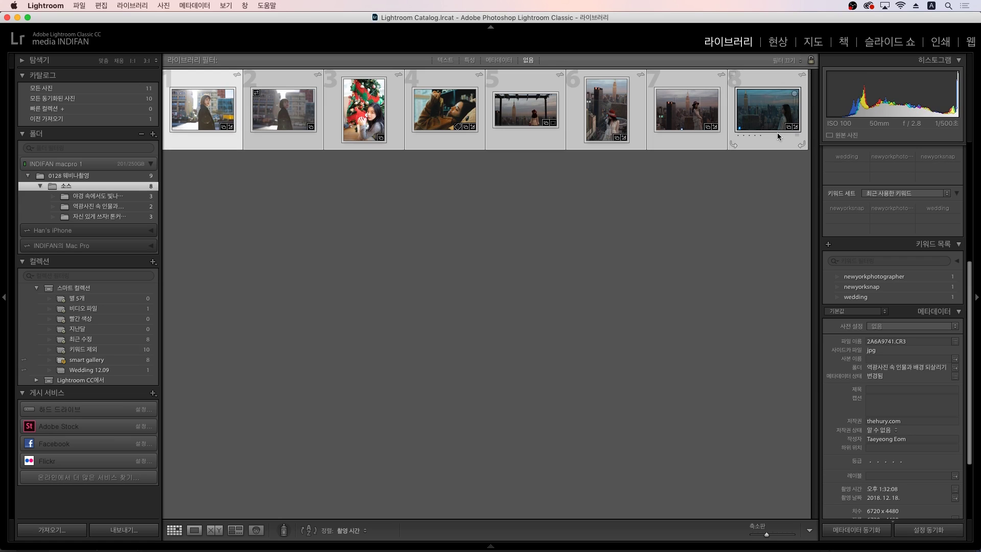
{"action": "left_click_drag", "start_coordinate": [180, 114], "coordinate": [113, 374]}
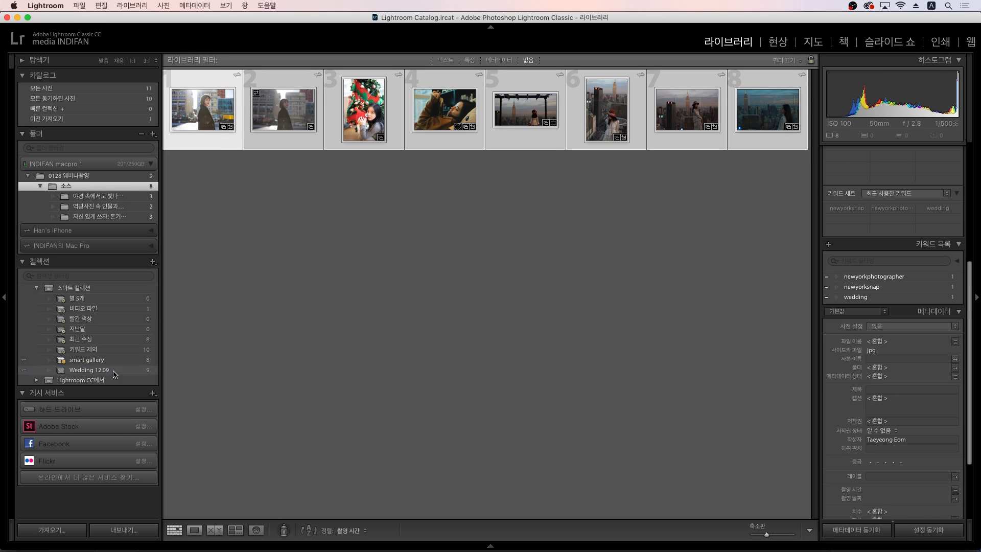
Step: Remove the video clip from Wedding 12.09 and keep the collection synced with Lightroom CC
{"action": "left_click", "coordinate": [113, 371]}
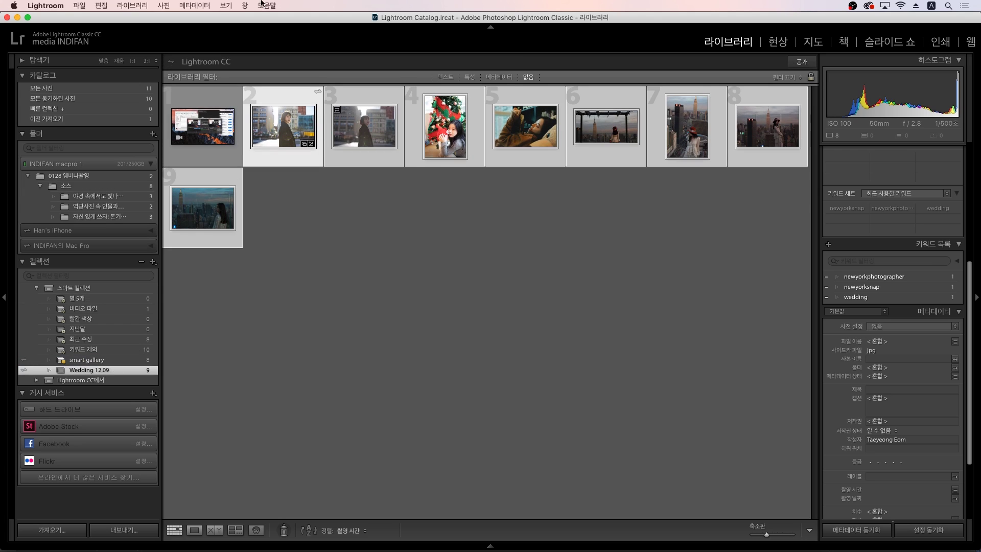
{"action": "left_click", "coordinate": [204, 166]}
{"action": "key", "text": "Delete"}
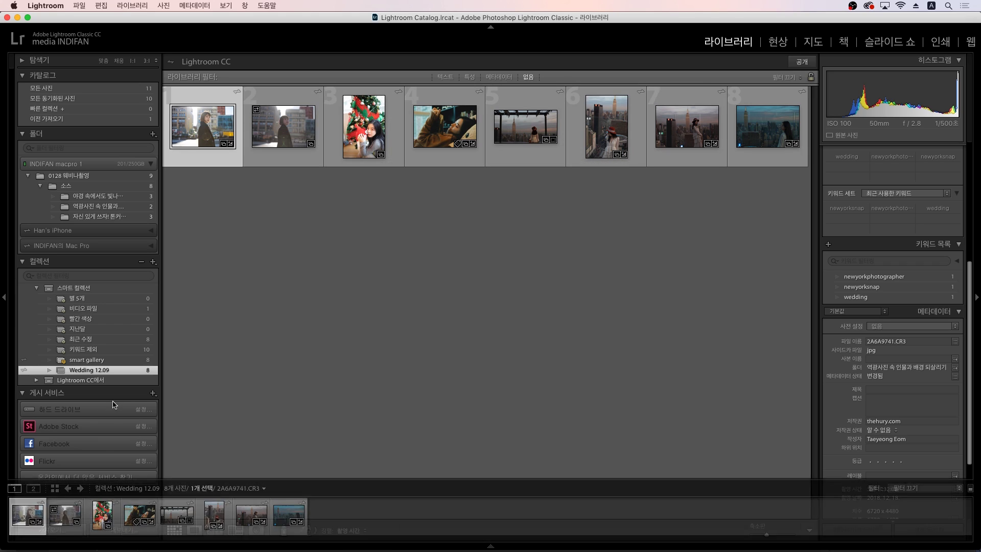
{"action": "right_click", "coordinate": [100, 374]}
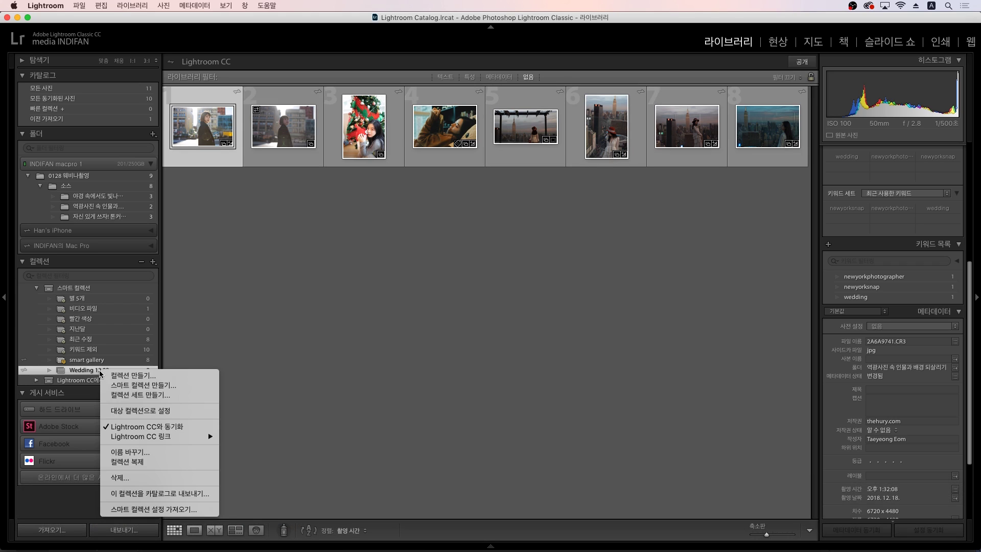
{"action": "left_click", "coordinate": [155, 431]}
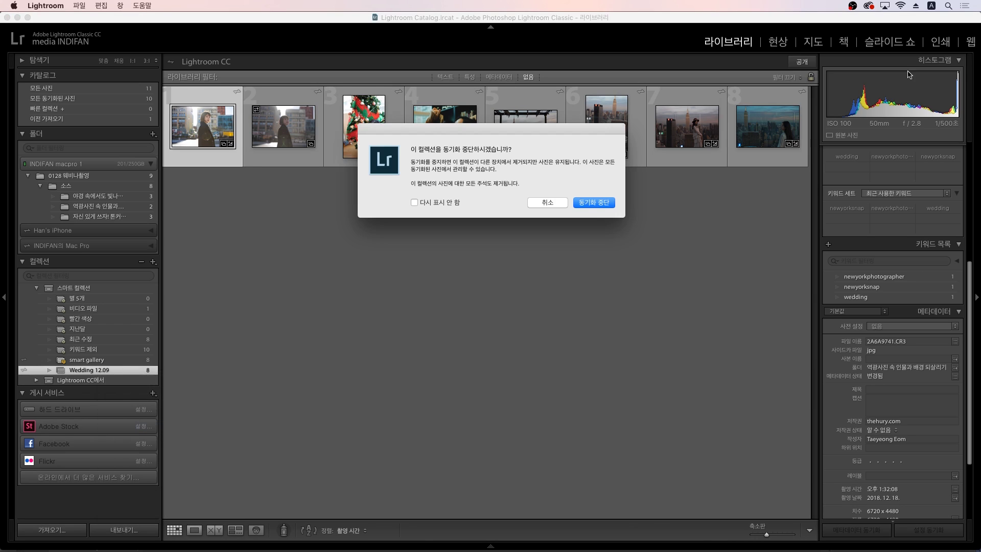
{"action": "left_click", "coordinate": [563, 206]}
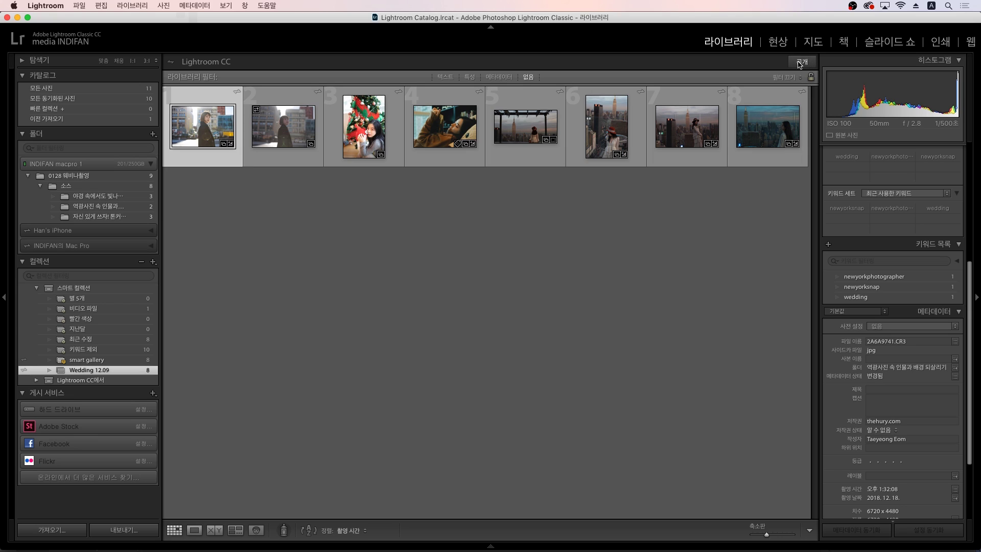
Step: Make Wedding 12.09 public (공개) and open its adobe.ly link in Safari
{"action": "left_click", "coordinate": [800, 63]}
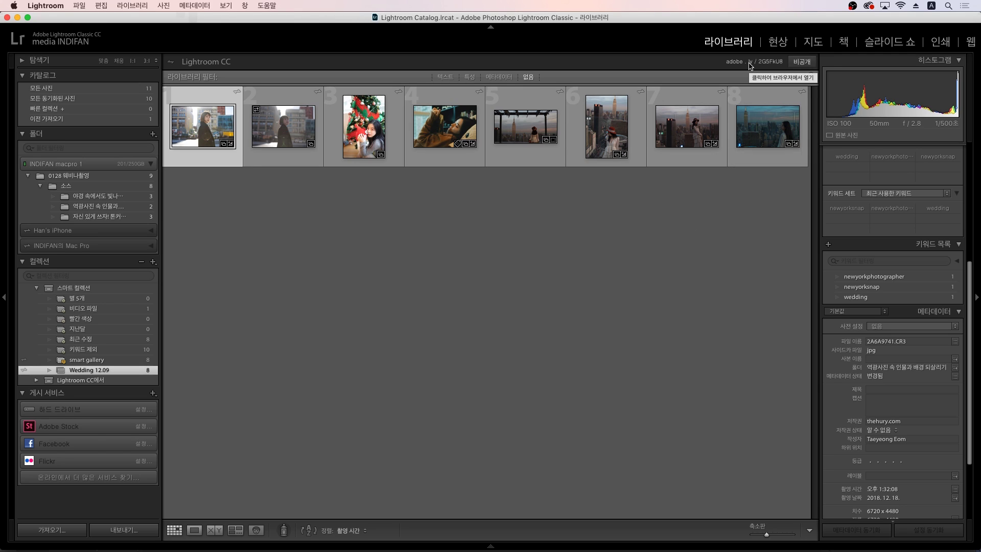
{"action": "left_click", "coordinate": [749, 64]}
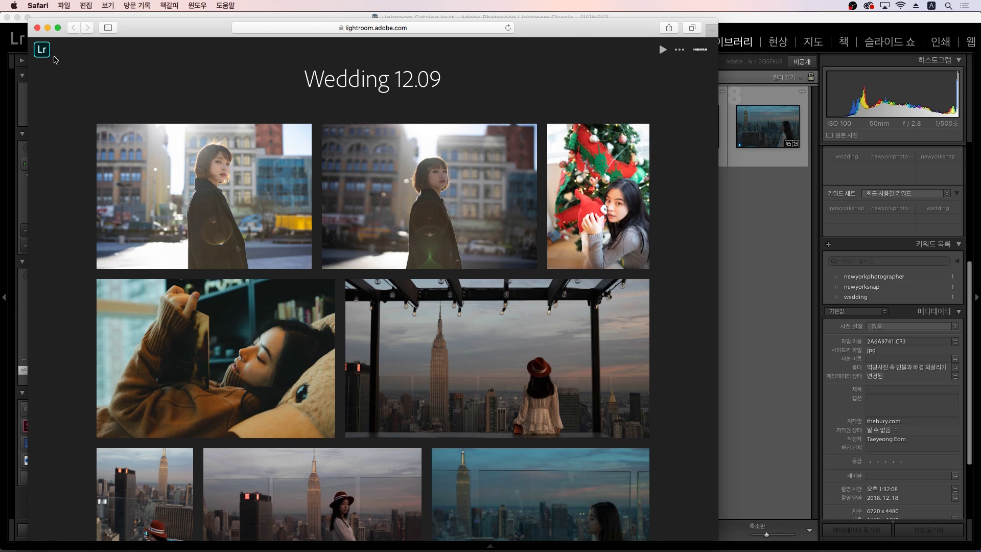
Step: Make Safari full screen, play the gallery slideshow through four photos, and close it
{"action": "left_click", "coordinate": [58, 30]}
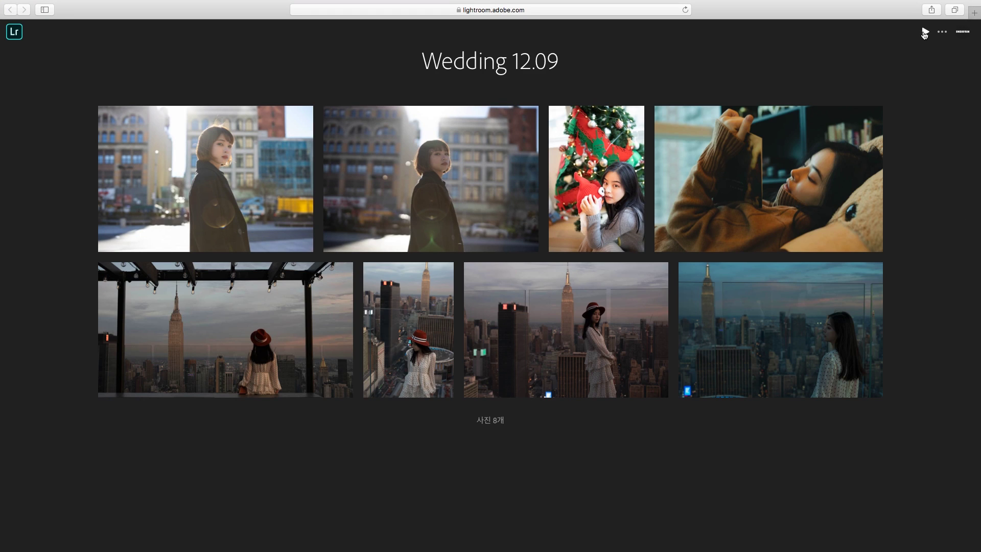
{"action": "left_click", "coordinate": [925, 33]}
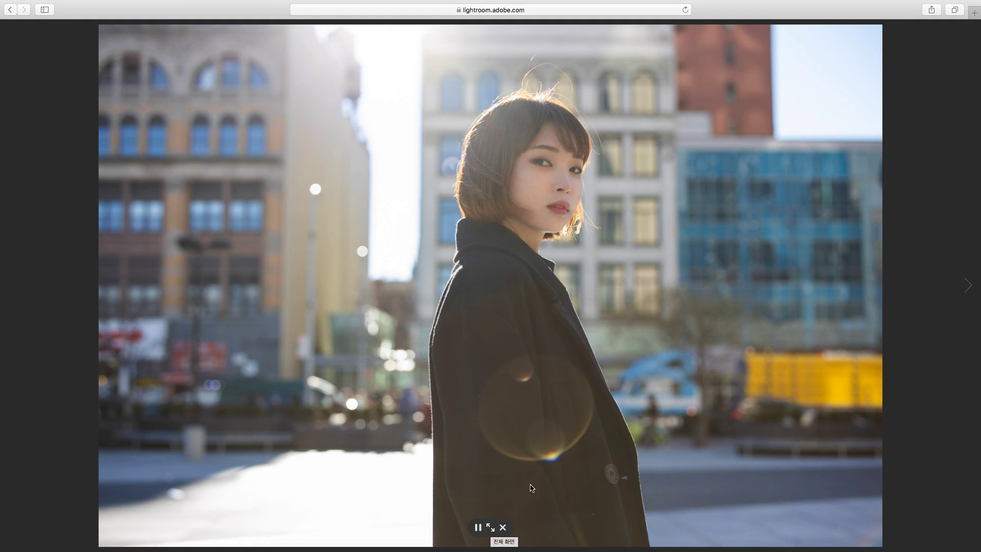
{"action": "left_click", "coordinate": [970, 282]}
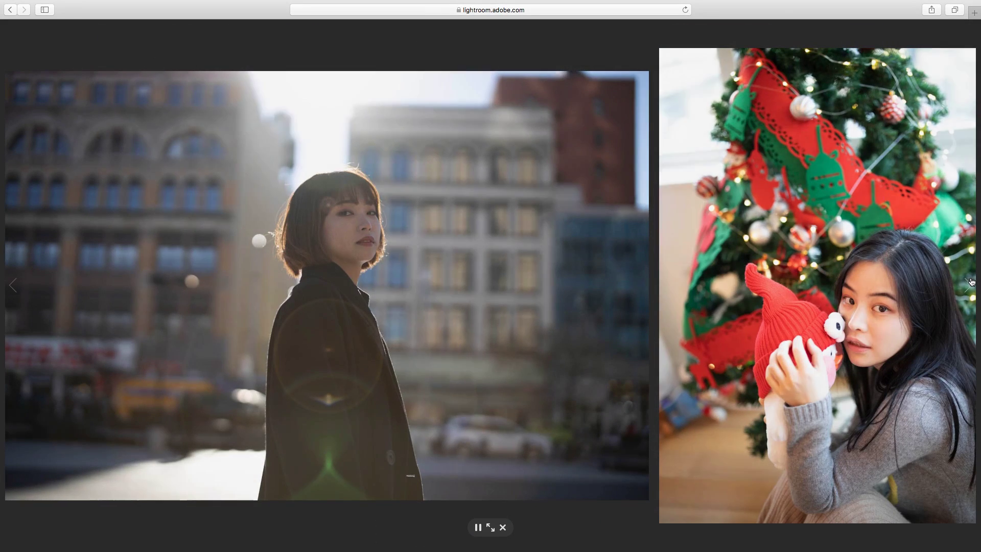
{"action": "left_click", "coordinate": [971, 283]}
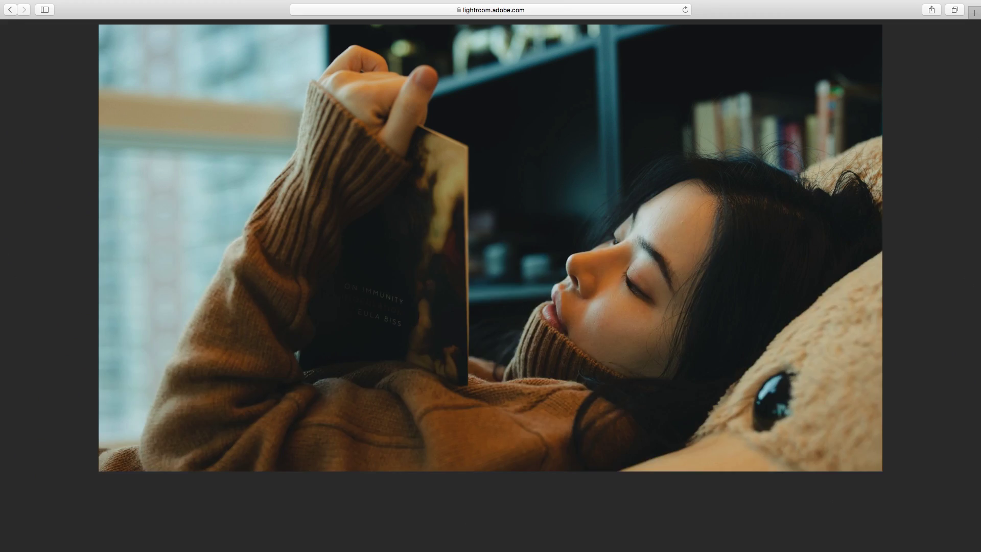
{"action": "left_click", "coordinate": [966, 291]}
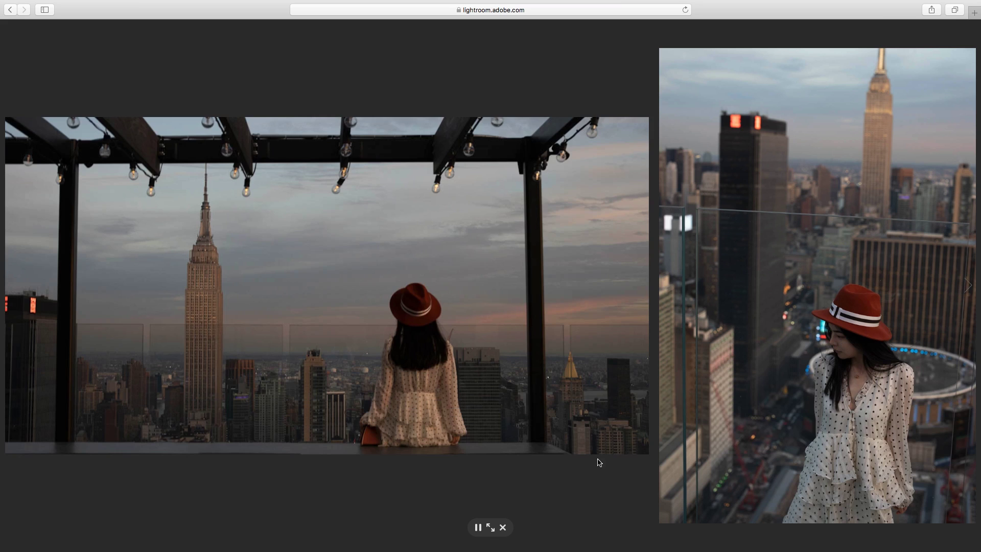
{"action": "left_click", "coordinate": [964, 294]}
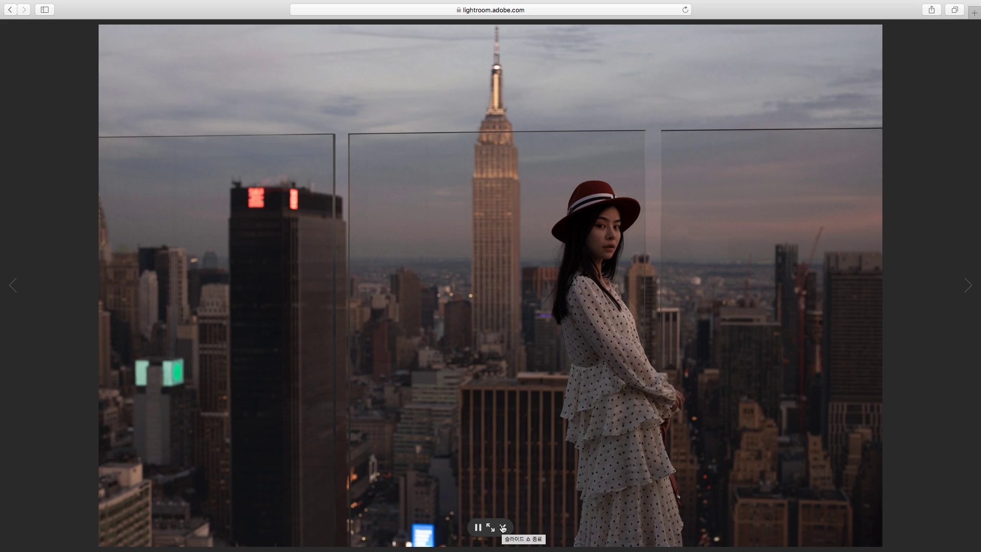
{"action": "mouse_move", "coordinate": [503, 531]}
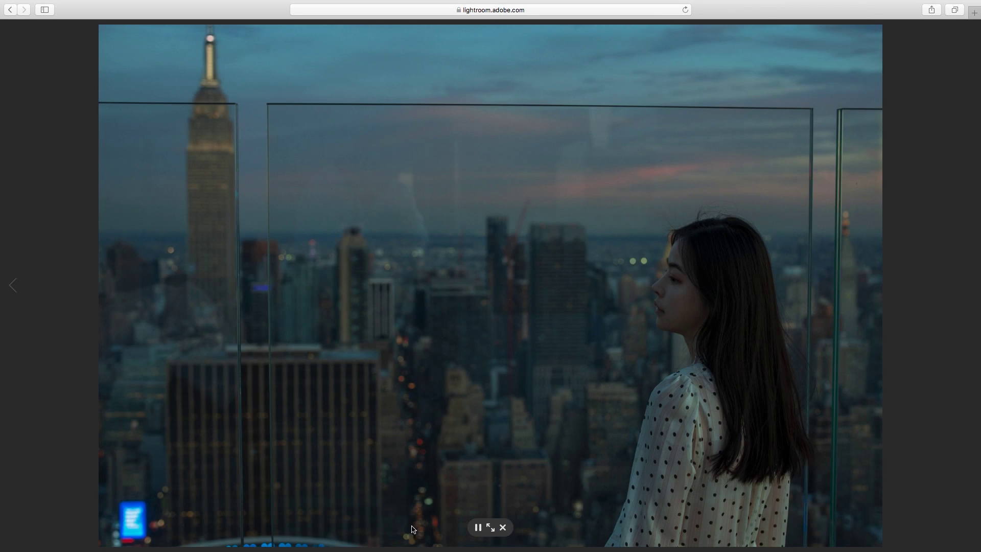
{"action": "left_click", "coordinate": [503, 528]}
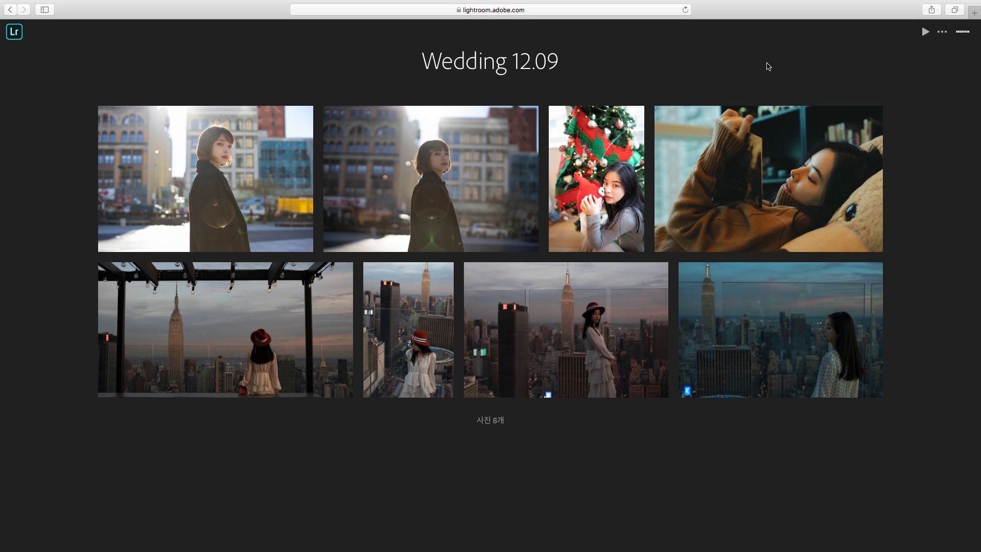
Step: Like the first gallery photo and post the comment 'please tone down' on it
{"action": "left_click", "coordinate": [191, 194]}
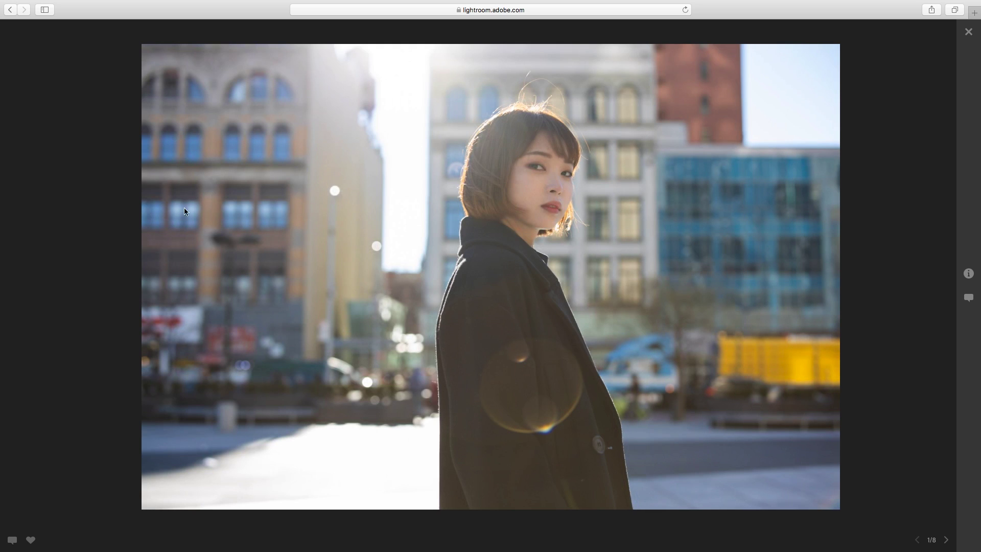
{"action": "left_click", "coordinate": [32, 541]}
{"action": "left_click", "coordinate": [12, 541]}
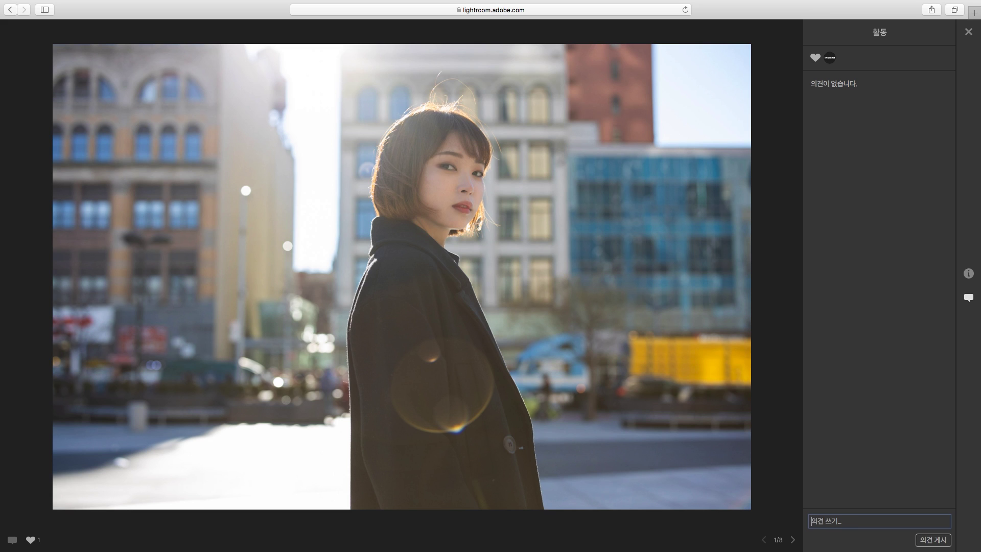
{"action": "type", "text": "please tone down"}
{"action": "key", "text": "Return"}
{"action": "left_click", "coordinate": [969, 32]}
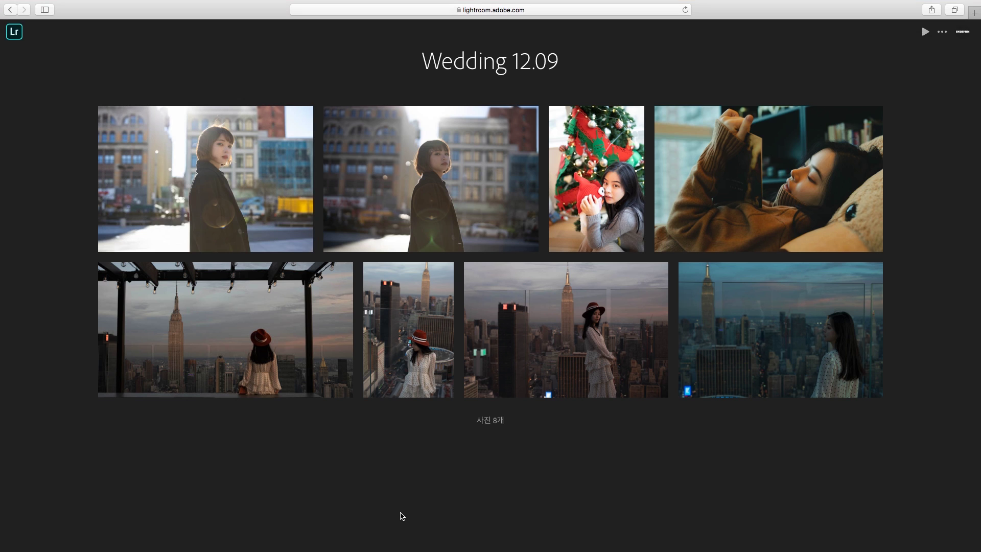
Step: In Lightroom Classic's Develop module, lower the street portrait's exposure to -0.60
{"action": "key", "text": "super+Tab"}
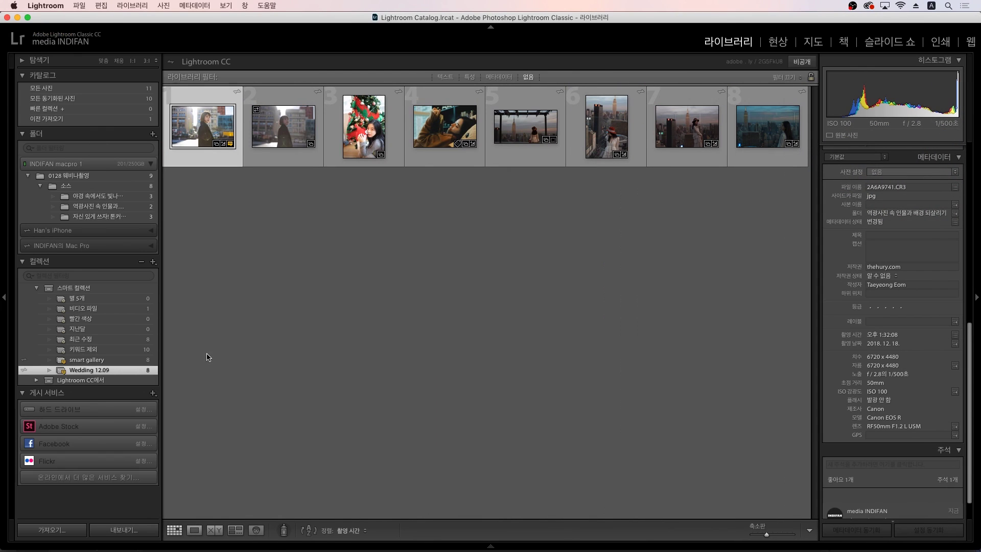
{"action": "left_click", "coordinate": [278, 132]}
{"action": "key", "text": "d"}
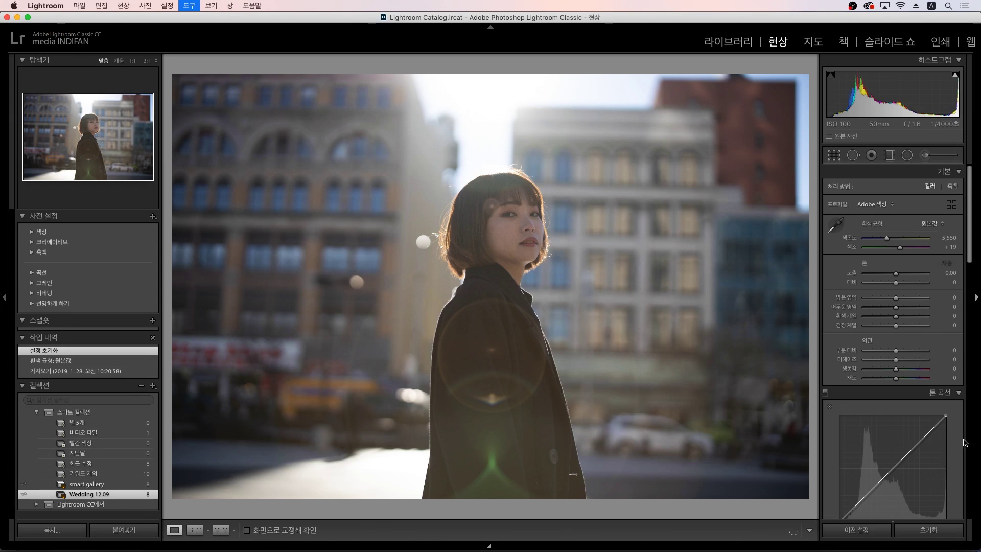
{"action": "left_click_drag", "start_coordinate": [949, 272], "coordinate": [941, 272]}
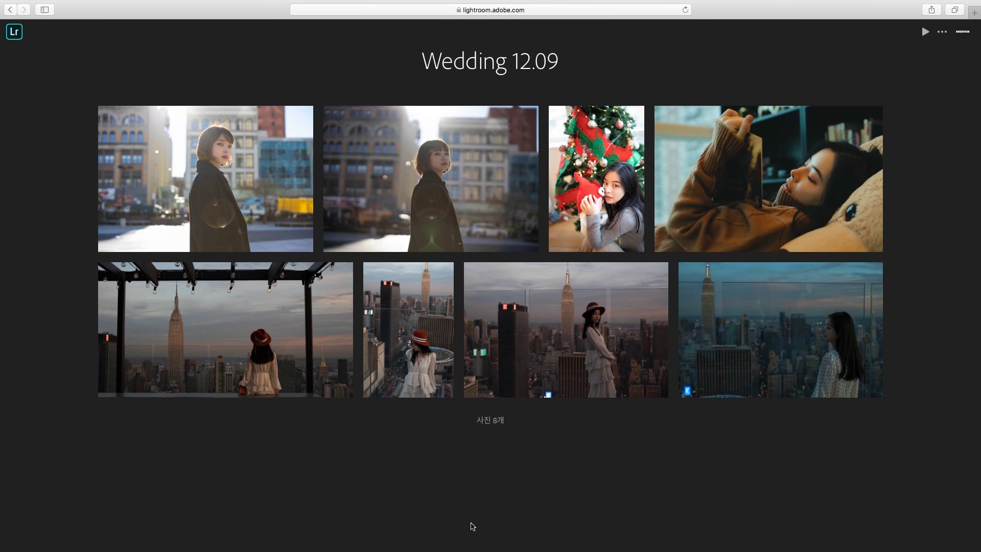
Step: View the second photo in the Safari gallery to confirm the darker edit synced
{"action": "left_click", "coordinate": [461, 126]}
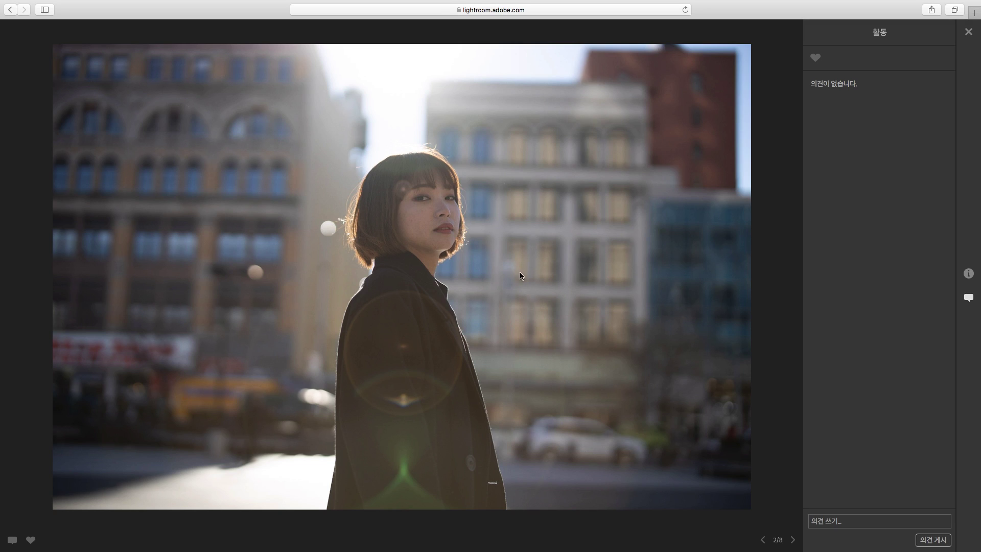
{"action": "key", "text": "Escape"}
{"action": "left_click", "coordinate": [444, 215]}
{"action": "key", "text": "Escape"}
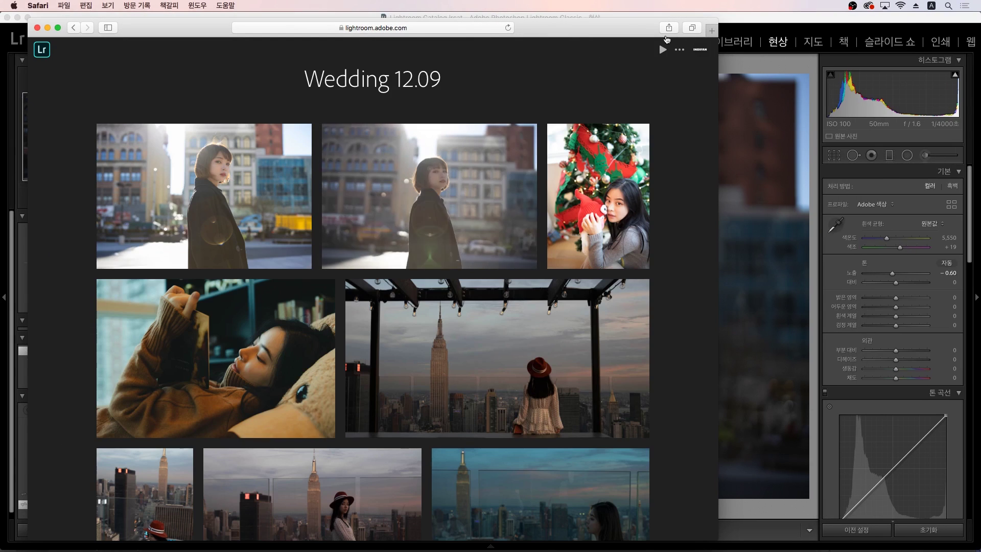
Step: Leave Safari for Lightroom Classic's Library grid of Wedding 12.09's eight photos, with nothing selected
{"action": "left_click", "coordinate": [59, 27]}
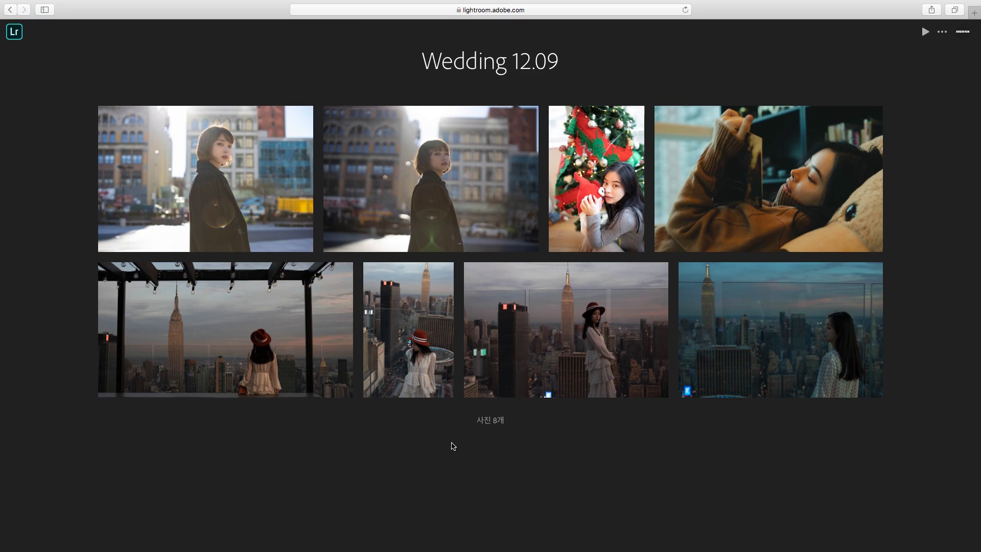
{"action": "key", "text": "ctrl+Left"}
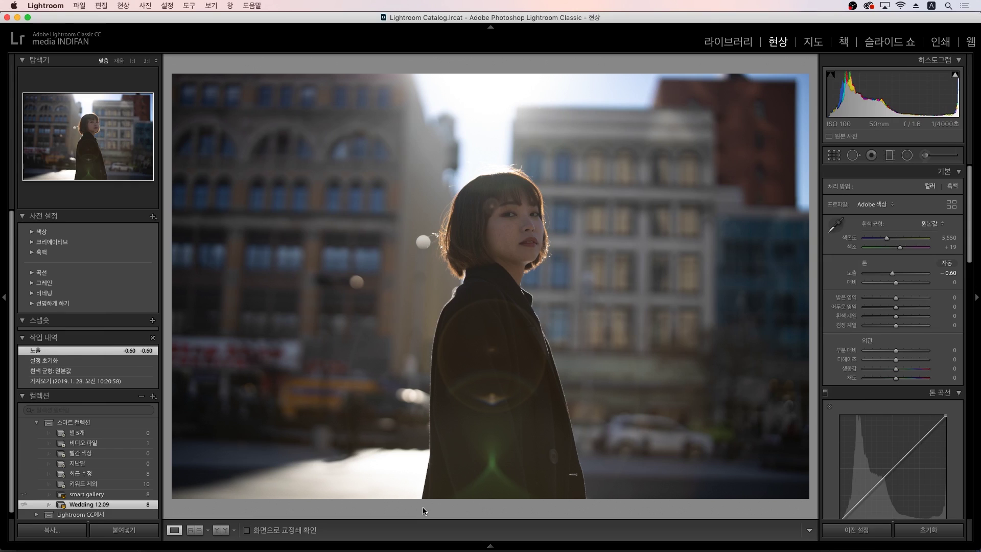
{"action": "key", "text": "g"}
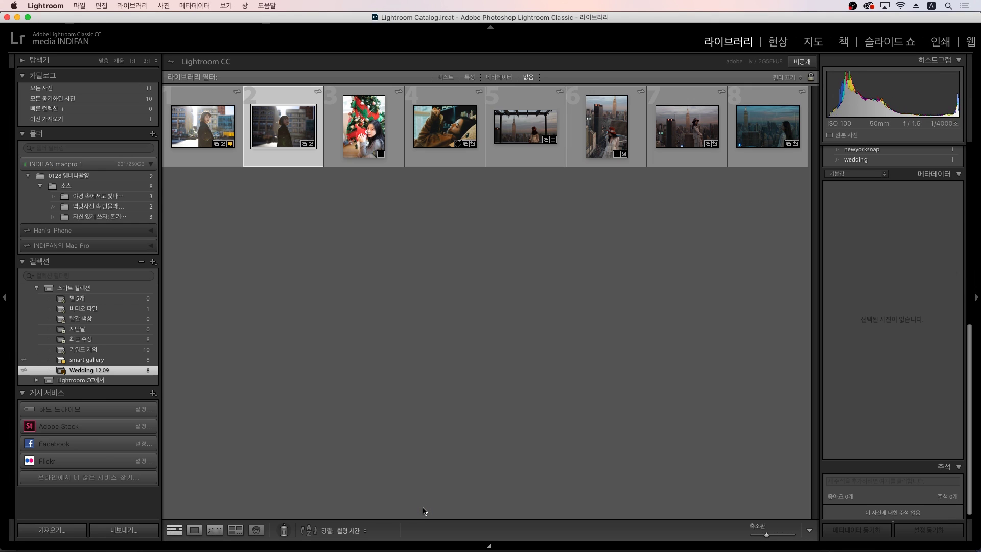
{"action": "left_click", "coordinate": [457, 267]}
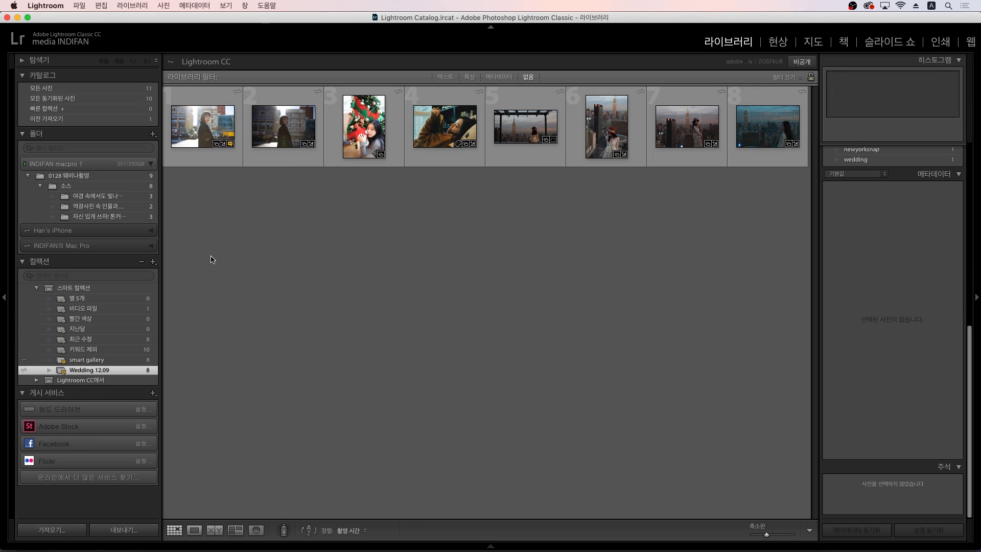